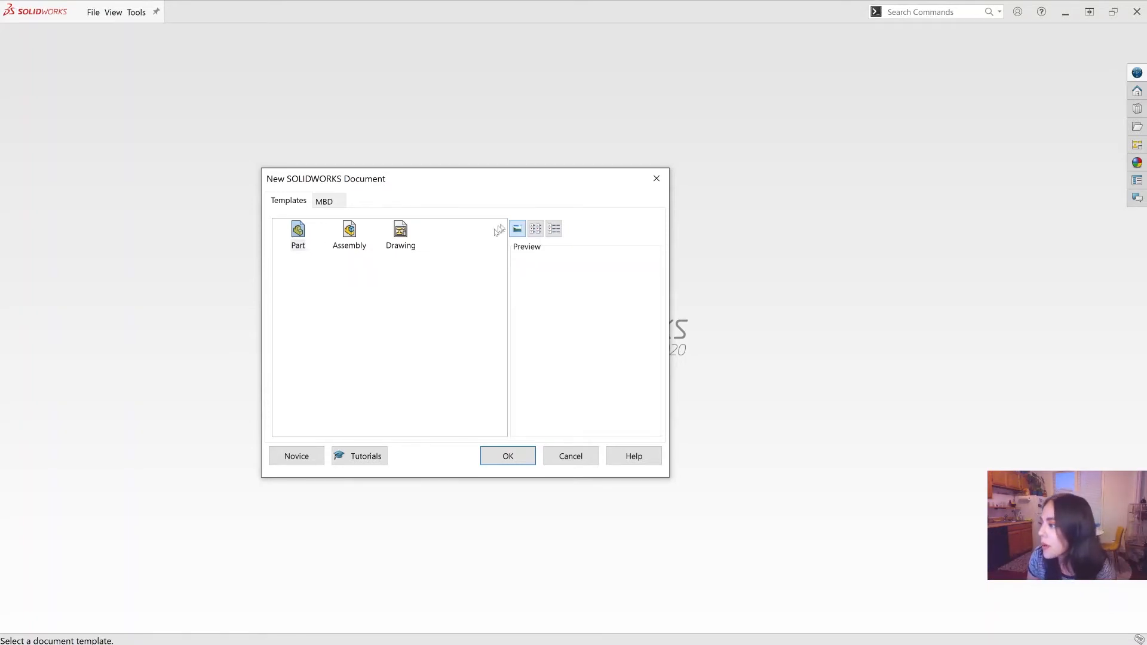
# Step: Create a new part document
pyautogui.click(401, 235)
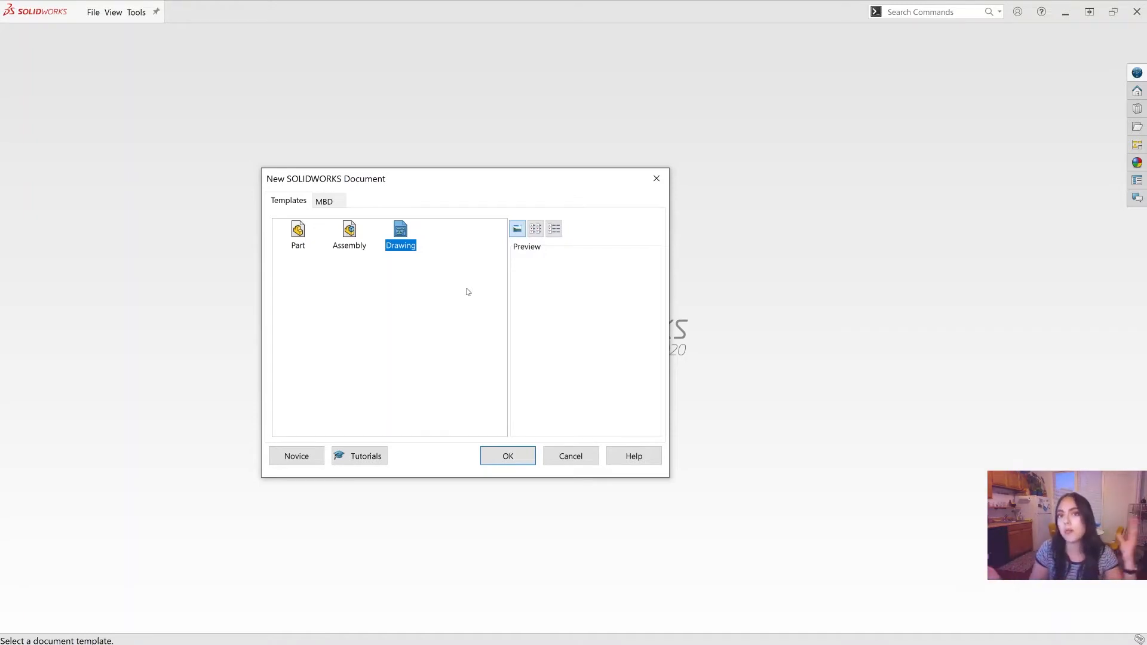
pyautogui.click(298, 235)
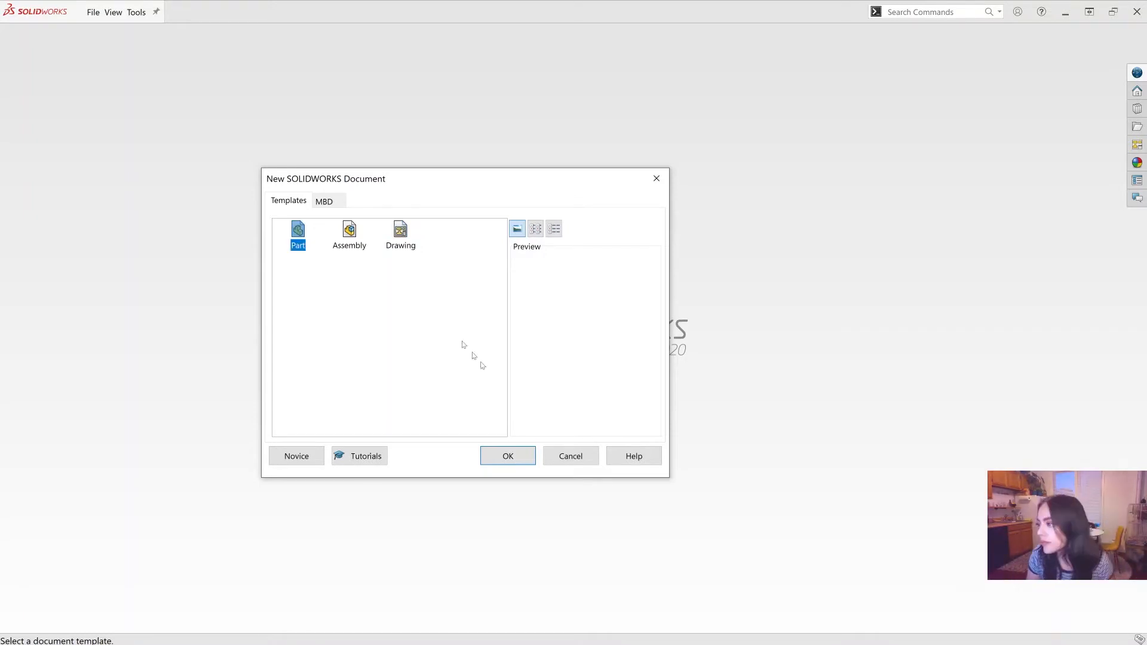
pyautogui.click(497, 461)
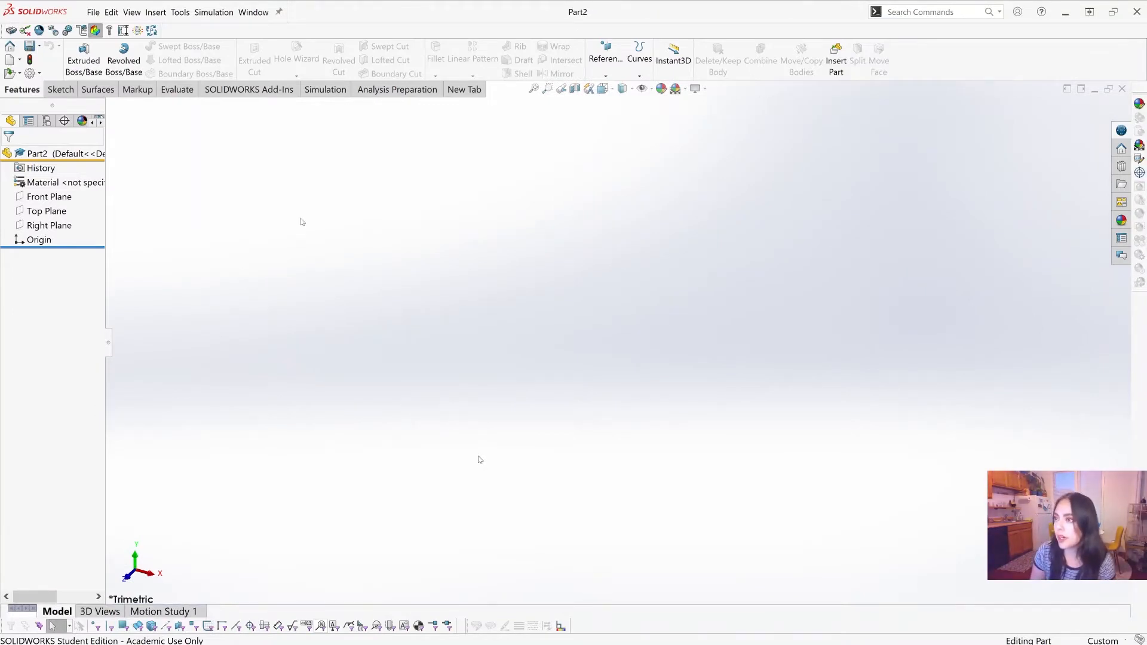
# Step: Save the part as phoneholderexample.SLDPRT in the mechalina cad folder
pyautogui.click(93, 12)
pyautogui.click(135, 164)
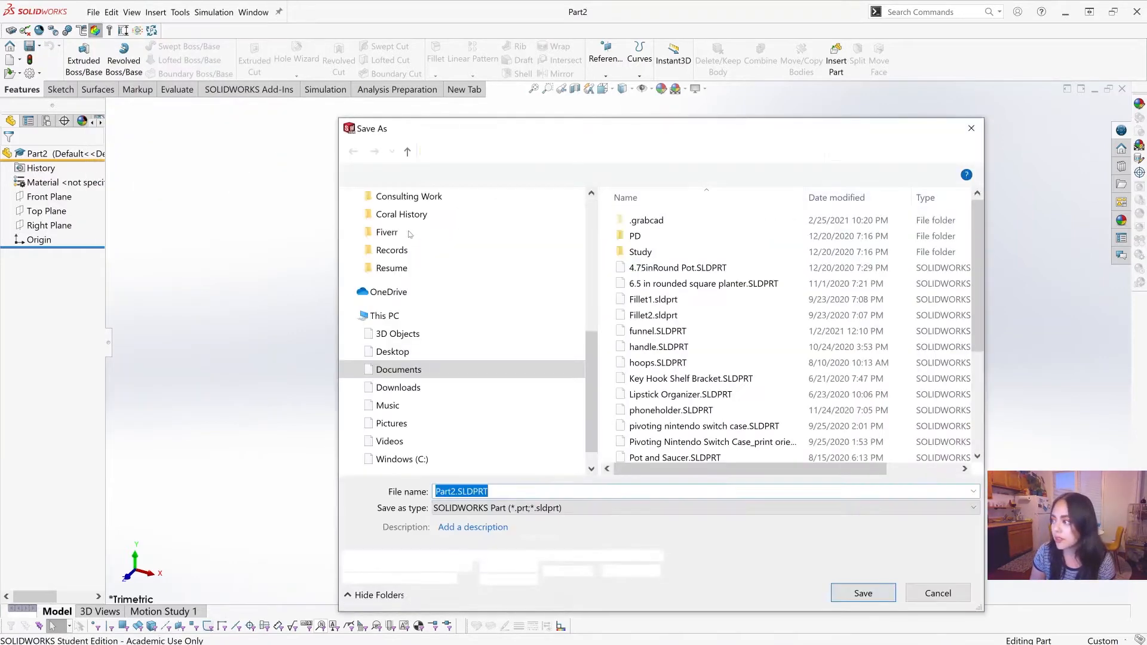
pyautogui.scroll(5, 476, 246)
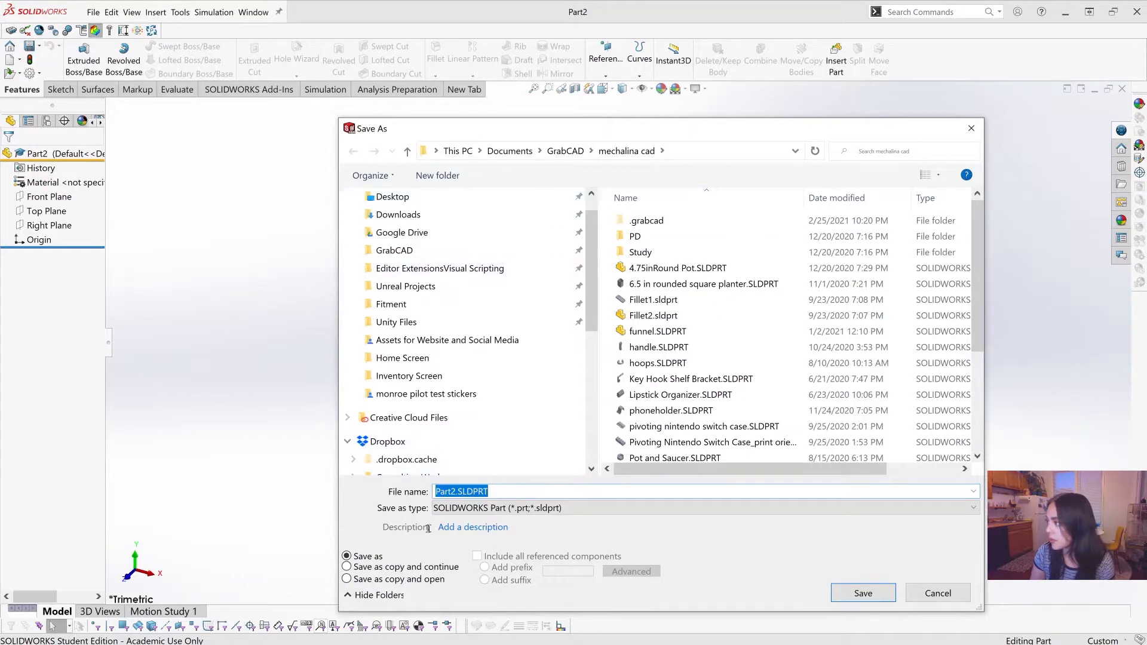
pyautogui.click(456, 491)
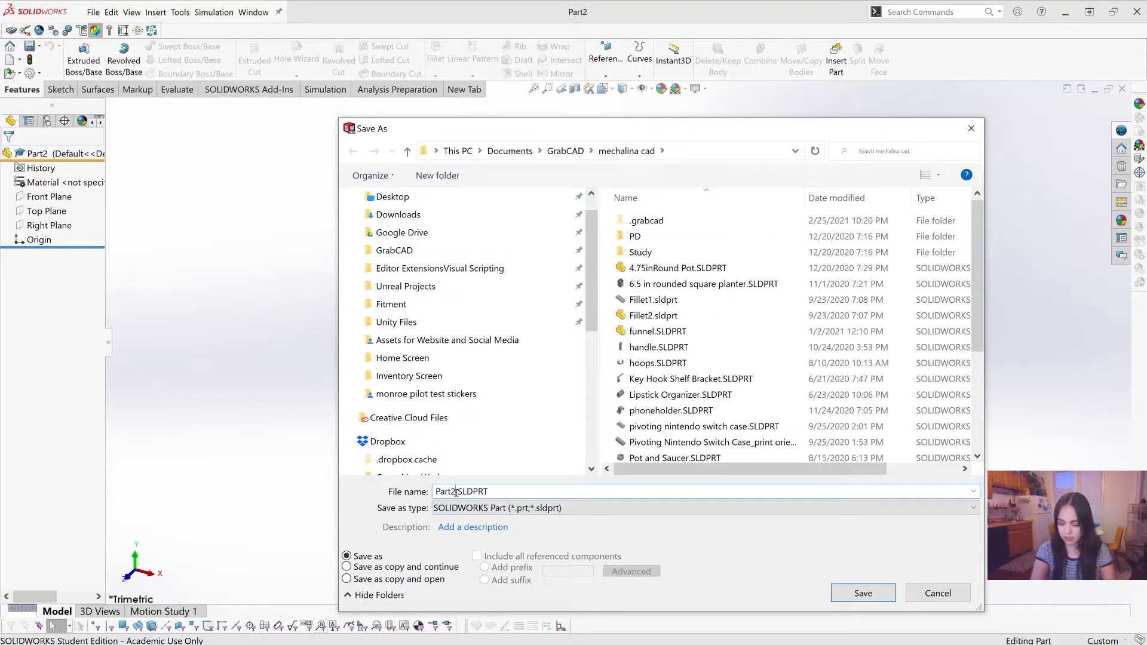
pyautogui.press('BackSpace')
pyautogui.press('BackSpace')
pyautogui.press('BackSpace')
pyautogui.press('BackSpace')
pyautogui.press('BackSpace')
pyautogui.write('phone')
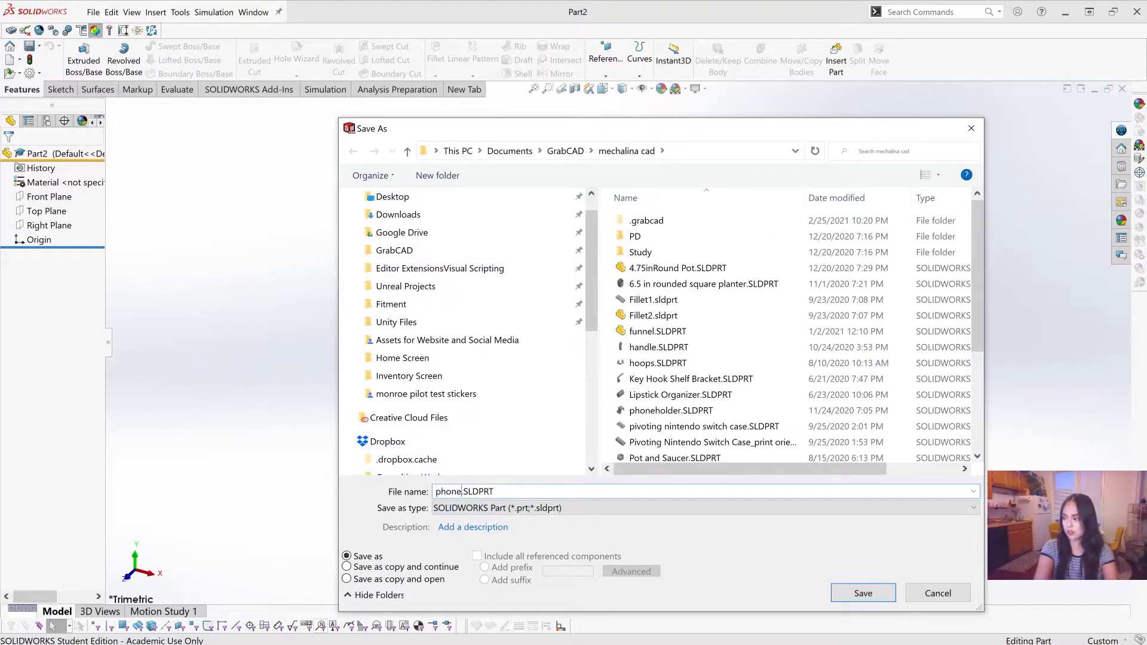
pyautogui.write('holderexample')
pyautogui.press('Return')
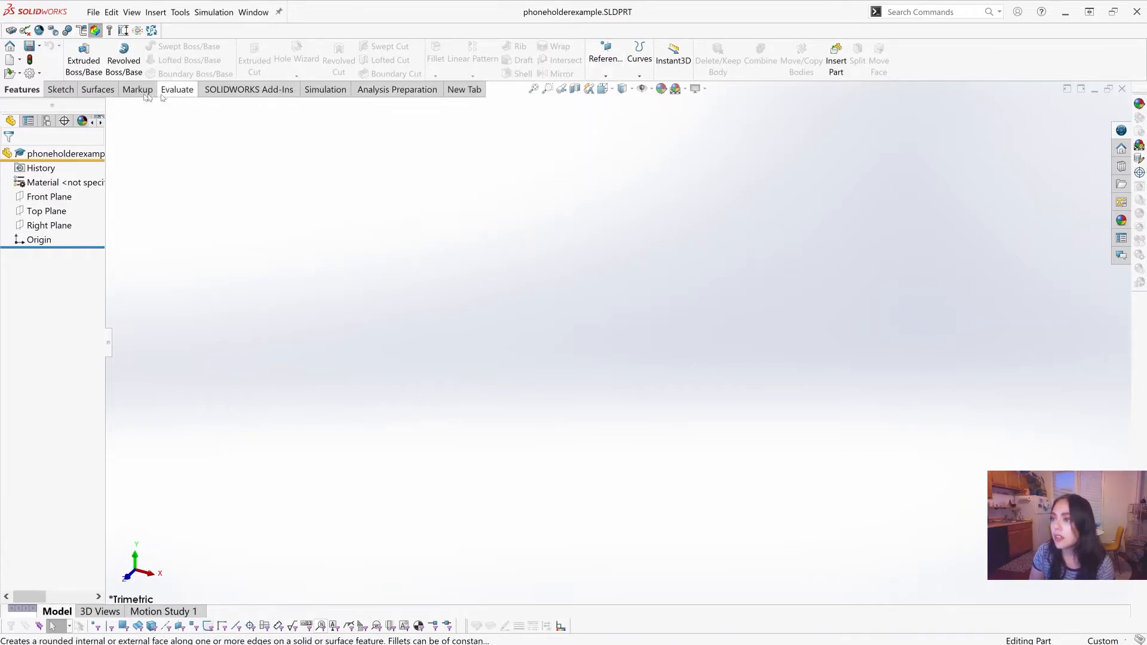
pyautogui.click(61, 89)
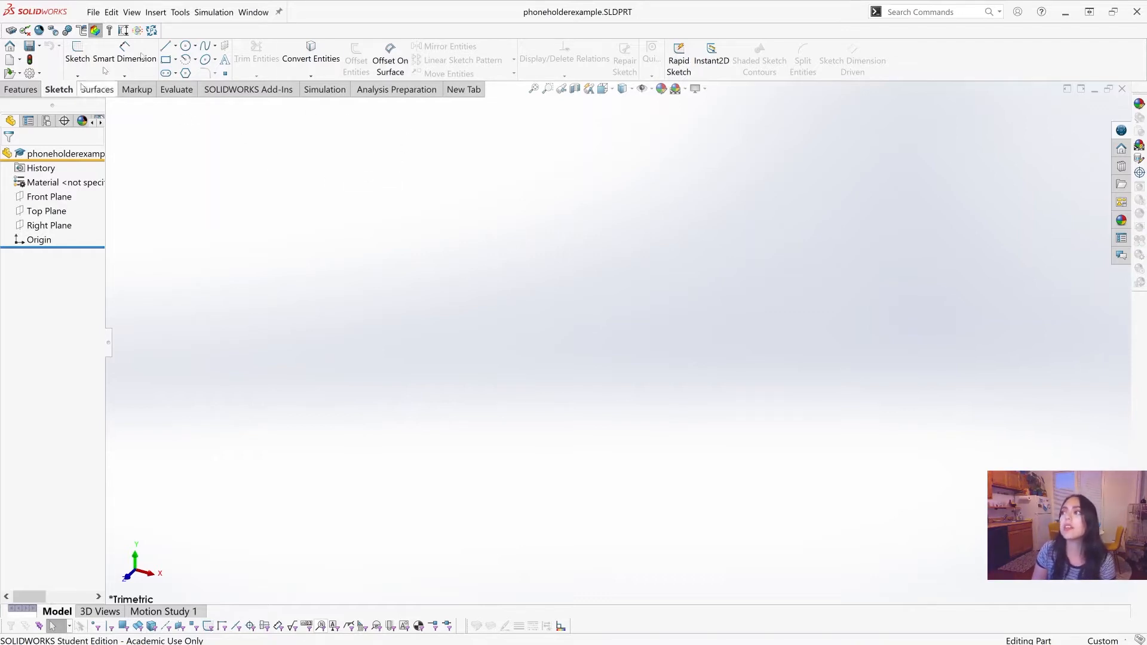
pyautogui.click(21, 90)
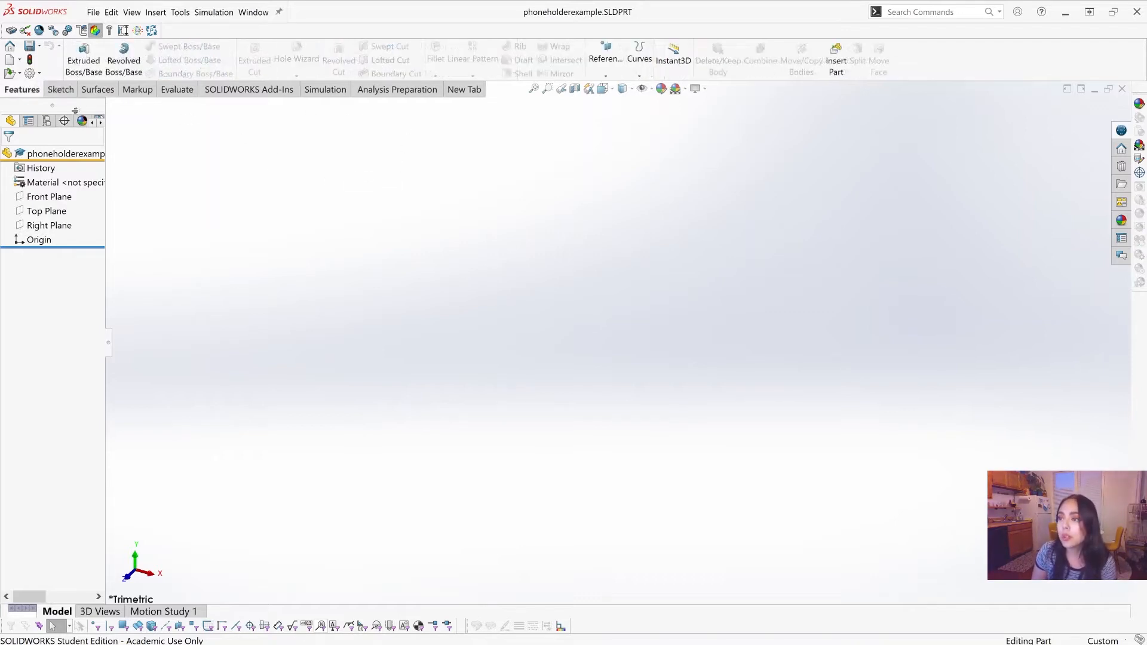
pyautogui.click(64, 91)
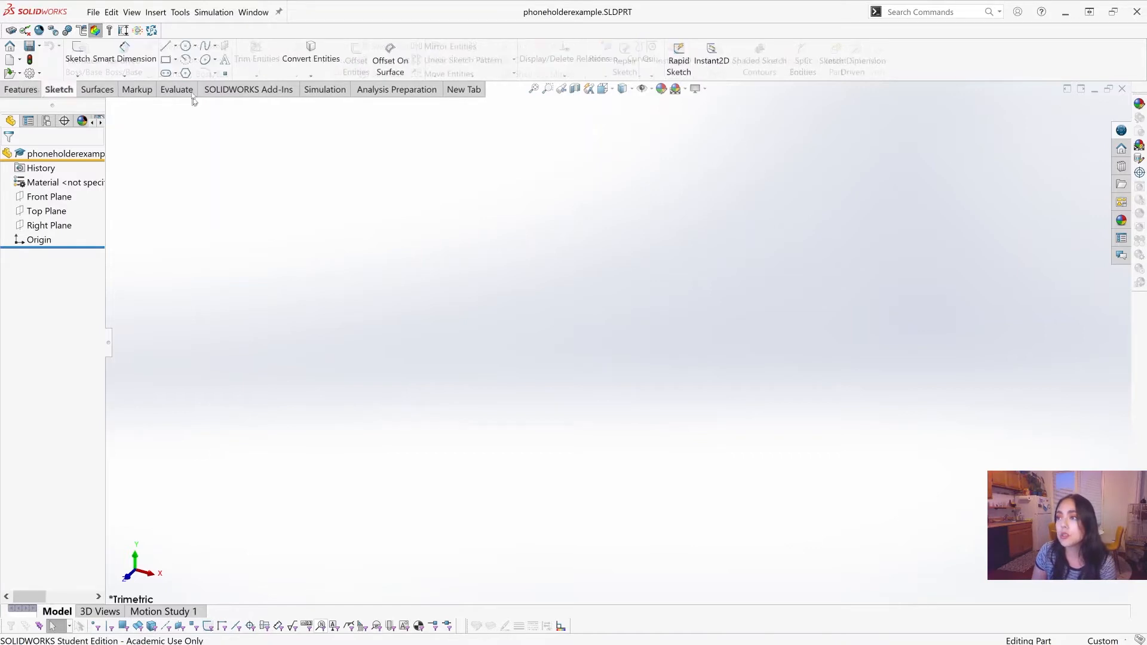
pyautogui.click(18, 91)
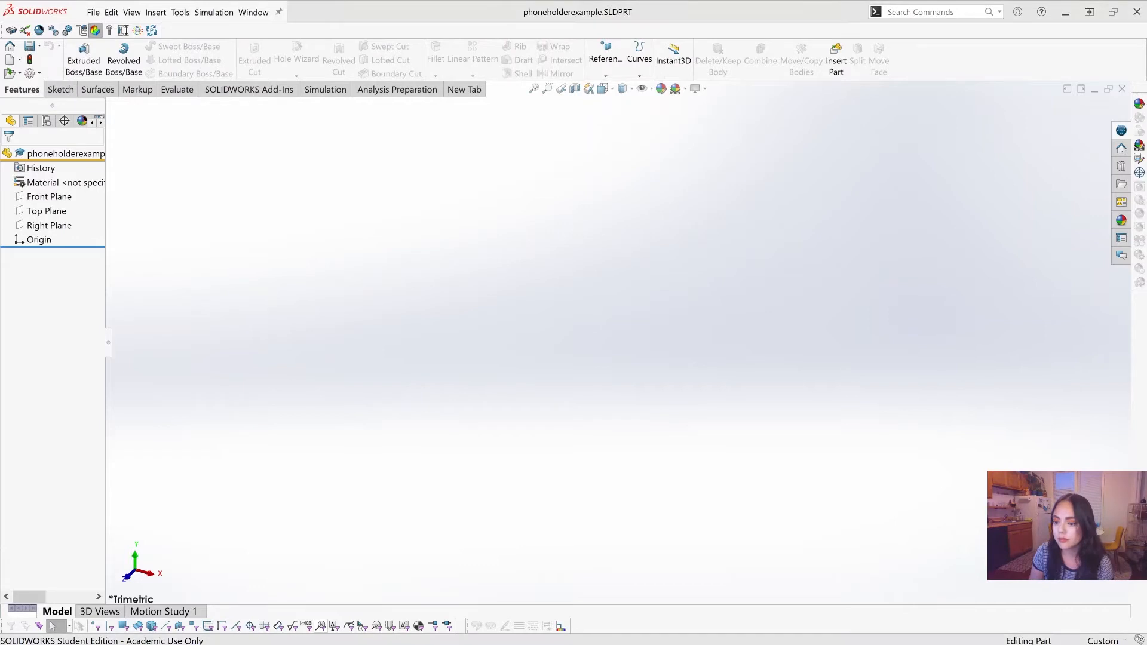
# Step: Widen the feature tree pane and start a new sketch
pyautogui.moveTo(105, 260); pyautogui.dragTo(159, 259)
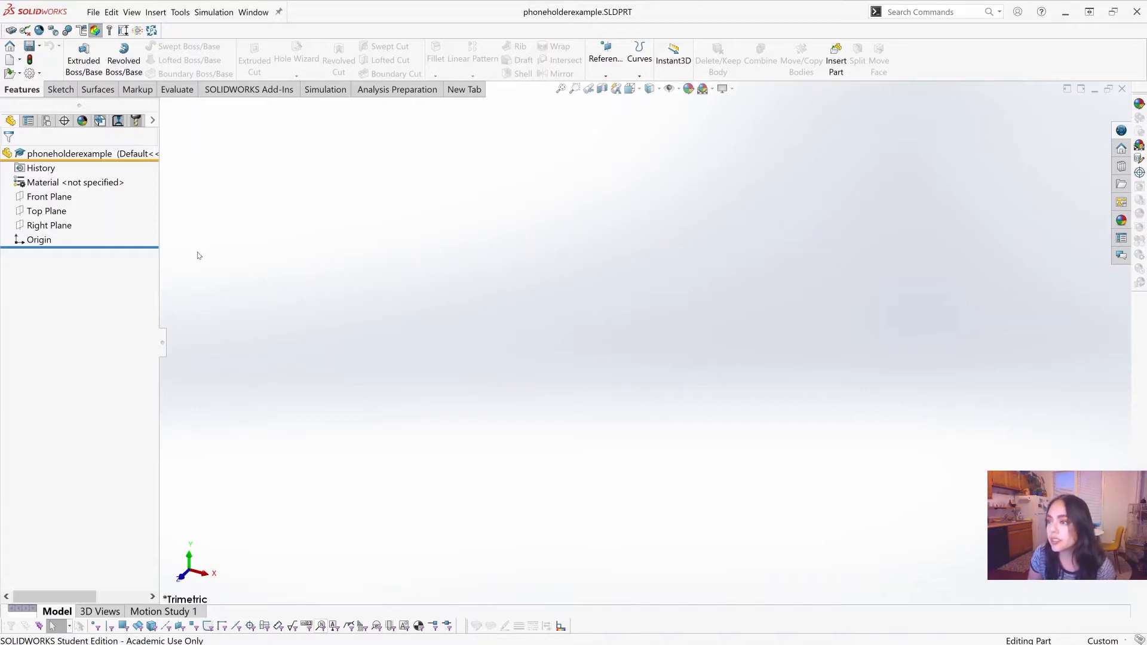
pyautogui.click(63, 93)
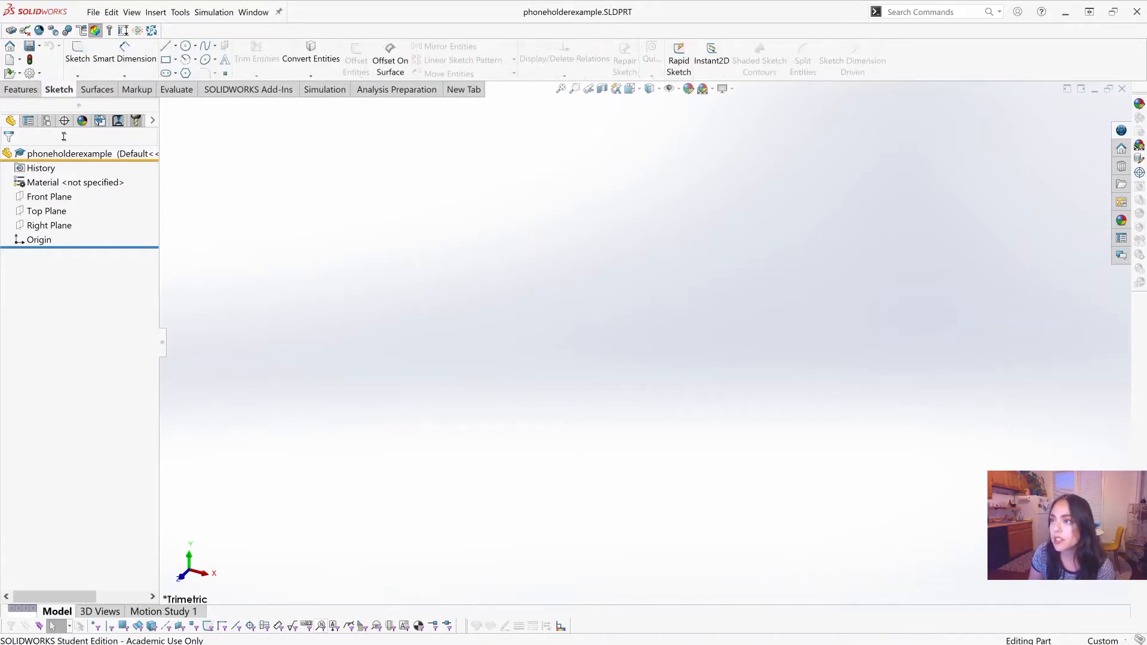
pyautogui.click(70, 68)
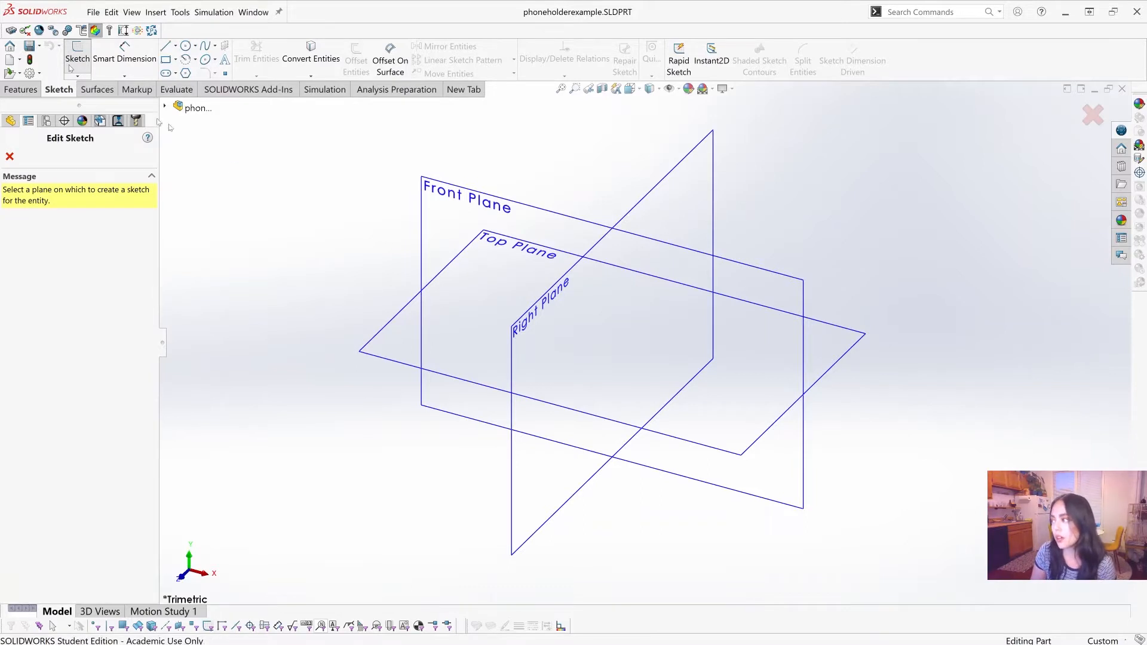
# Step: Examine the Front, Top and Right planes from different angles and zoom levels
pyautogui.scroll(1, 952, 305)
pyautogui.scroll(-1, 951, 303)
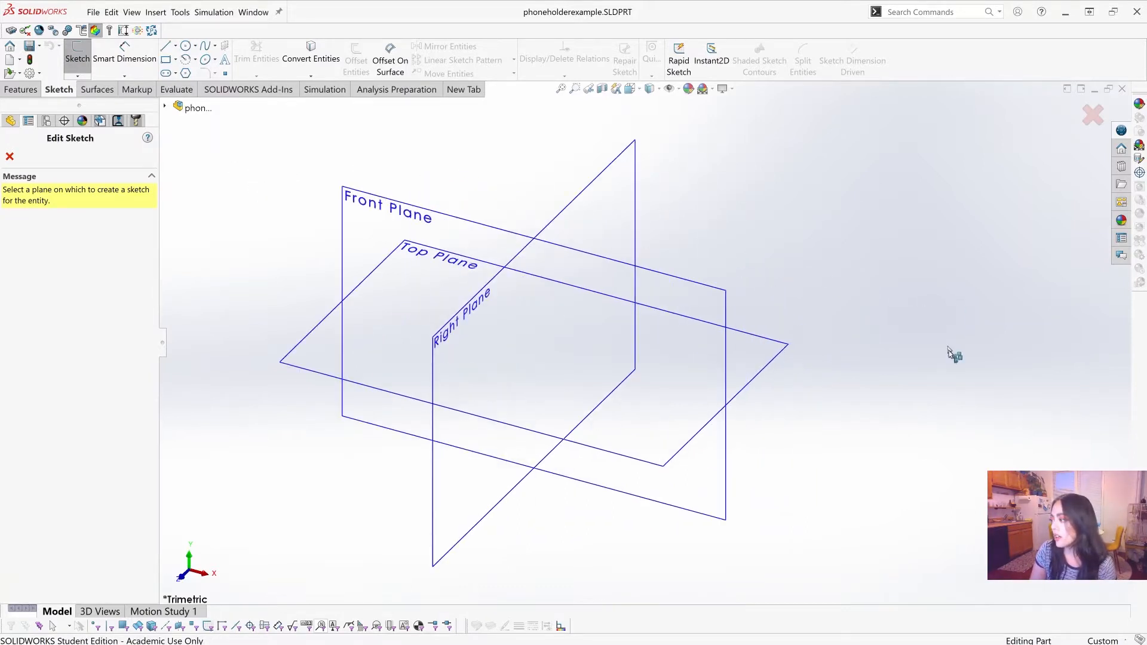
pyautogui.scroll(2, 891, 411)
pyautogui.scroll(-1, 886, 418)
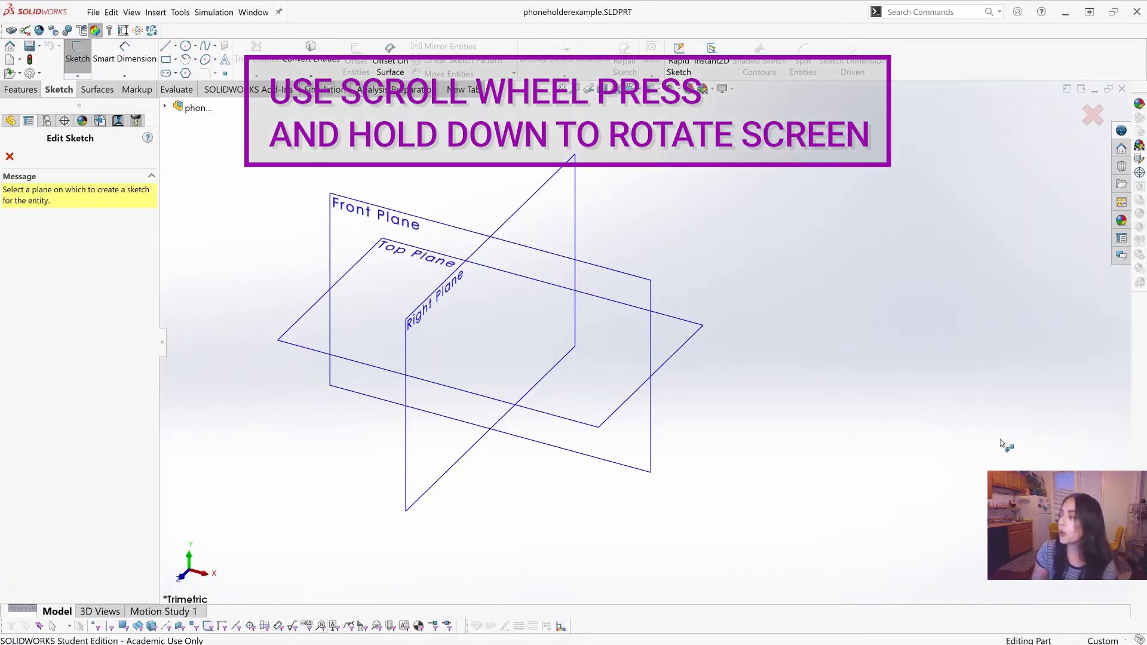
pyautogui.moveTo(944, 376); pyautogui.dragTo(916, 505, button='middle')
pyautogui.scroll(2, 762, 411)
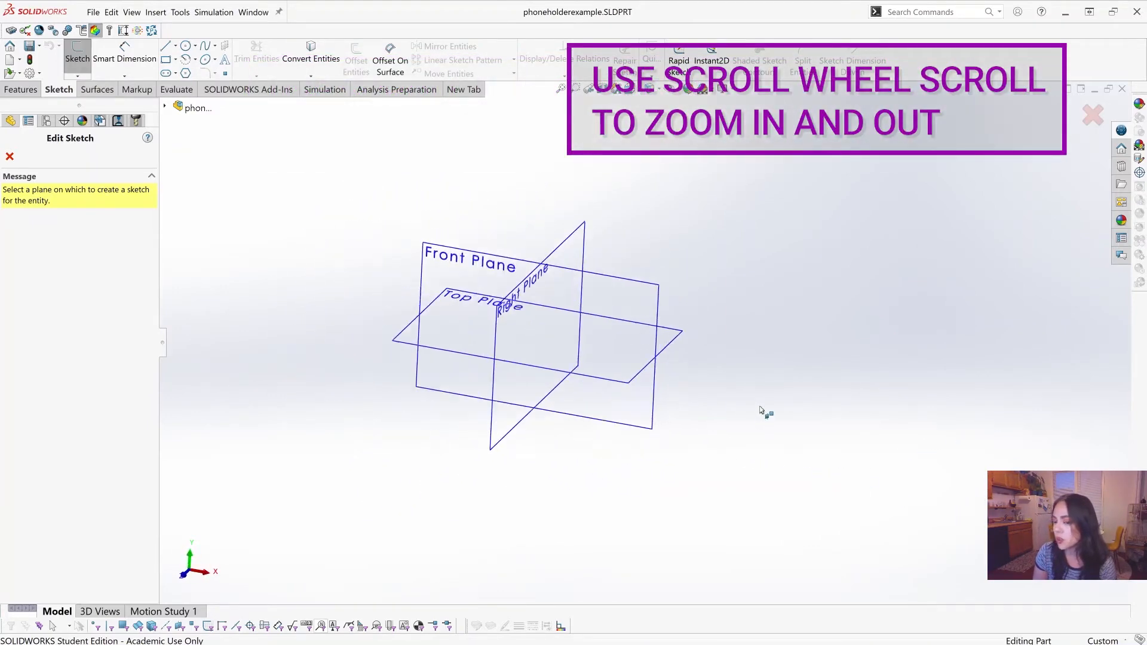
pyautogui.scroll(1, 663, 347)
pyautogui.scroll(-3, 663, 343)
pyautogui.scroll(3, 641, 333)
pyautogui.scroll(-3, 475, 229)
pyautogui.scroll(3, 602, 365)
pyautogui.scroll(-2, 711, 478)
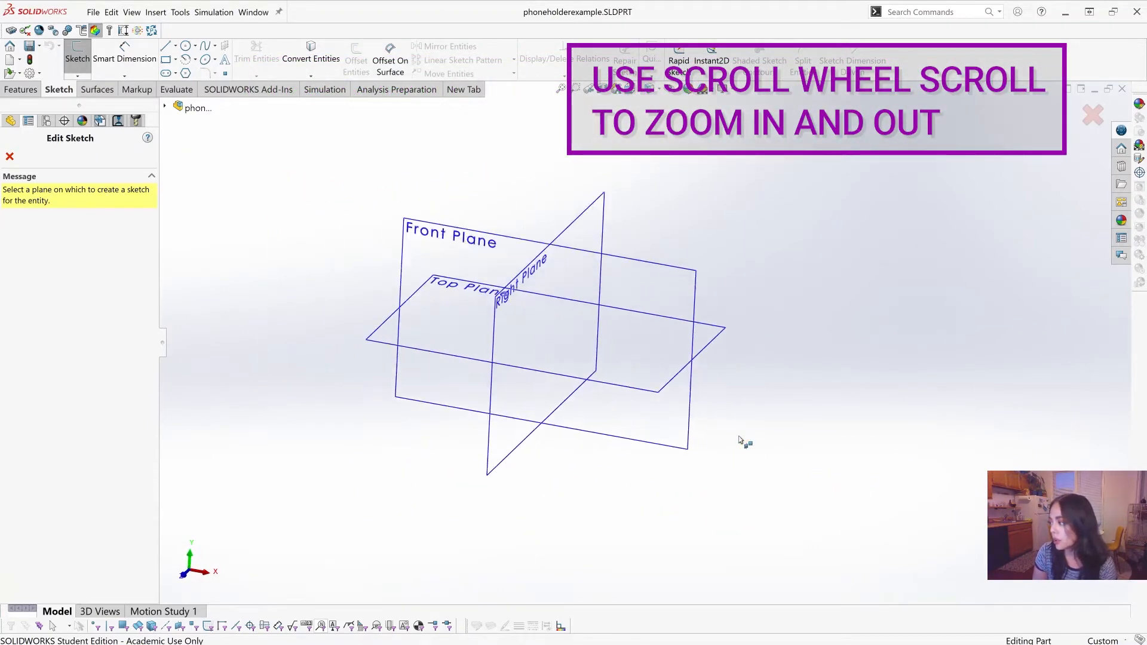
pyautogui.scroll(-2, 741, 441)
pyautogui.scroll(3, 561, 199)
pyautogui.scroll(-2, 627, 289)
pyautogui.scroll(1, 645, 386)
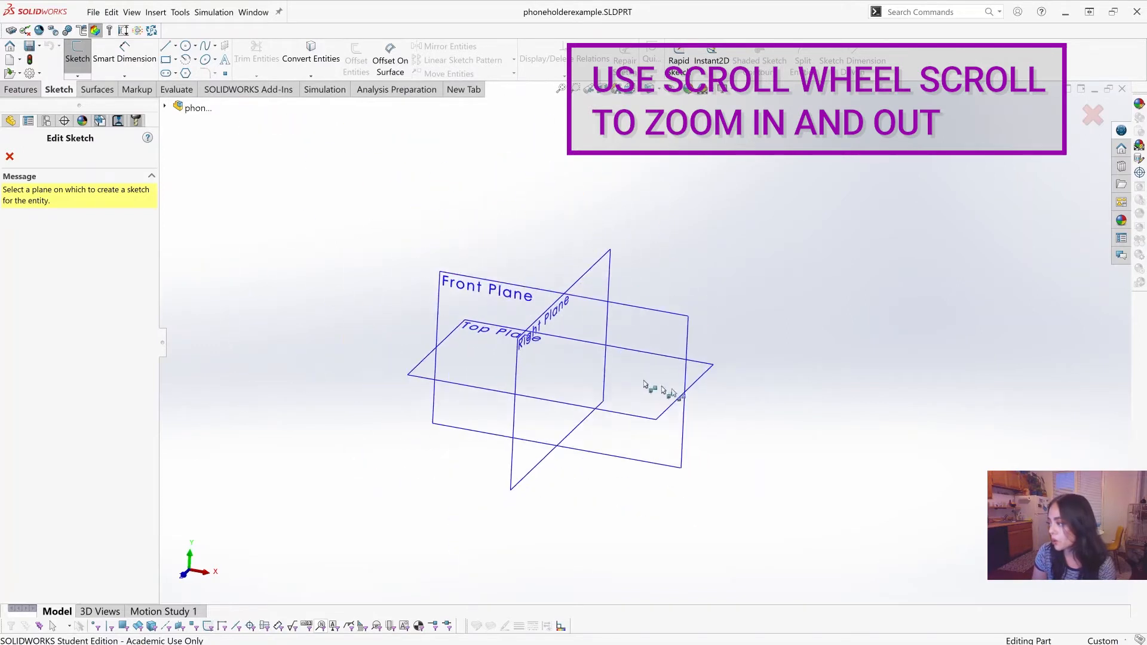
pyautogui.scroll(-3, 705, 412)
pyautogui.moveTo(822, 448)
pyautogui.mouseDown(button='middle')
pyautogui.moveTo(795, 417)
pyautogui.moveTo(809, 428)
pyautogui.mouseUp(button='middle')
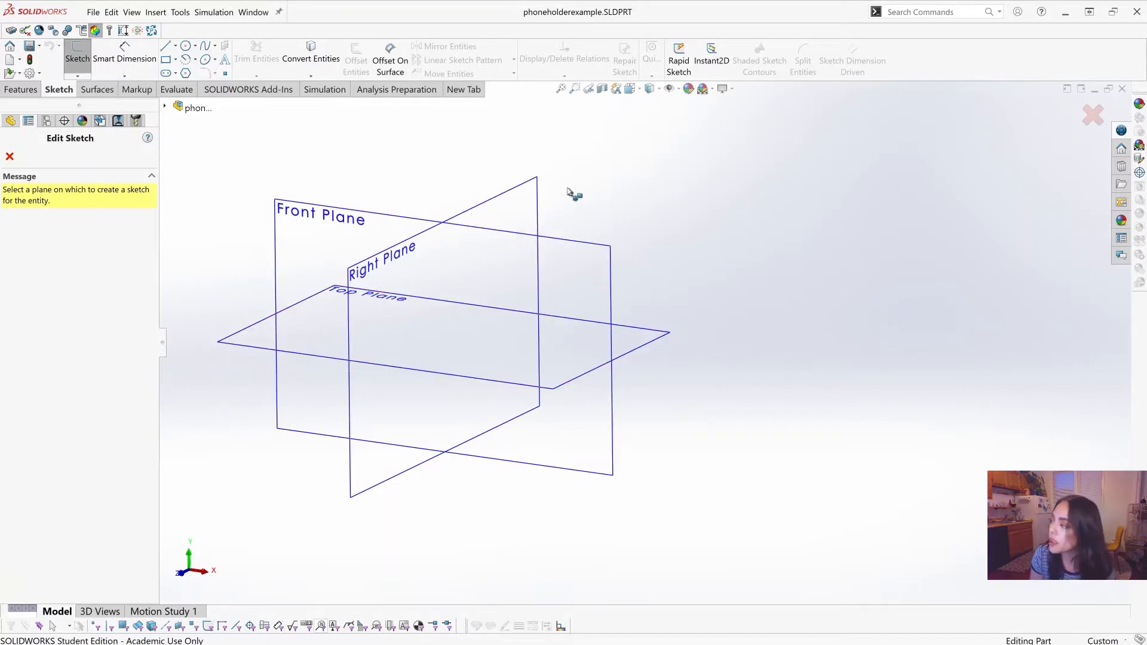
# Step: Place the sketch on the Right Plane and draw a horizontal line about 11.4 mm long starting at the origin
pyautogui.click(533, 195)
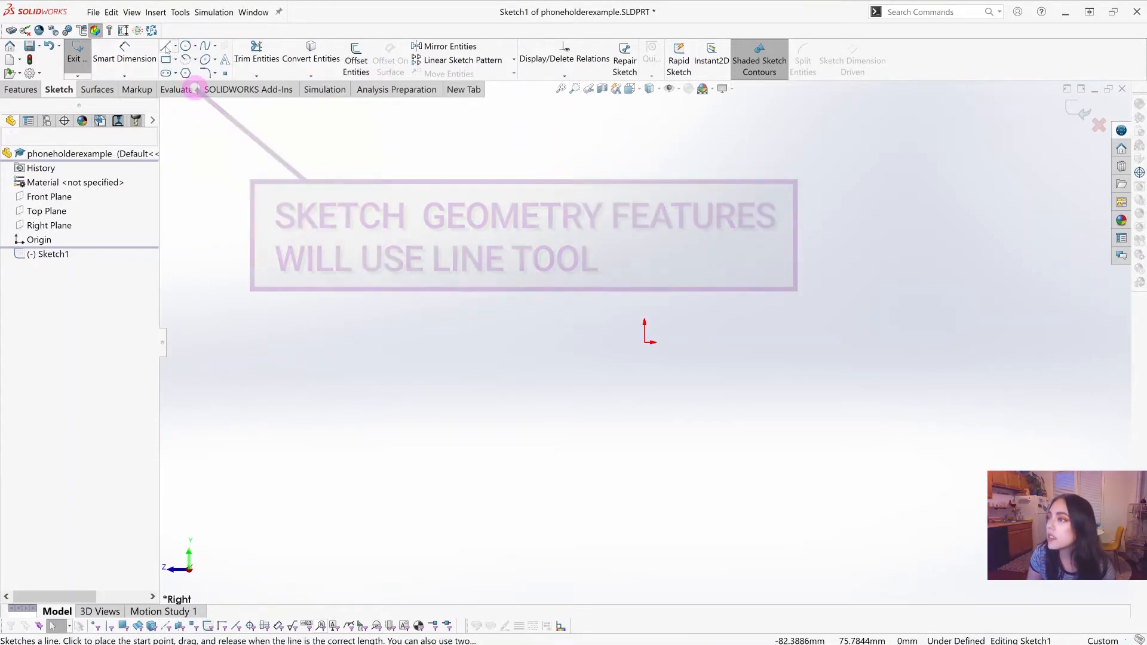
pyautogui.click(166, 46)
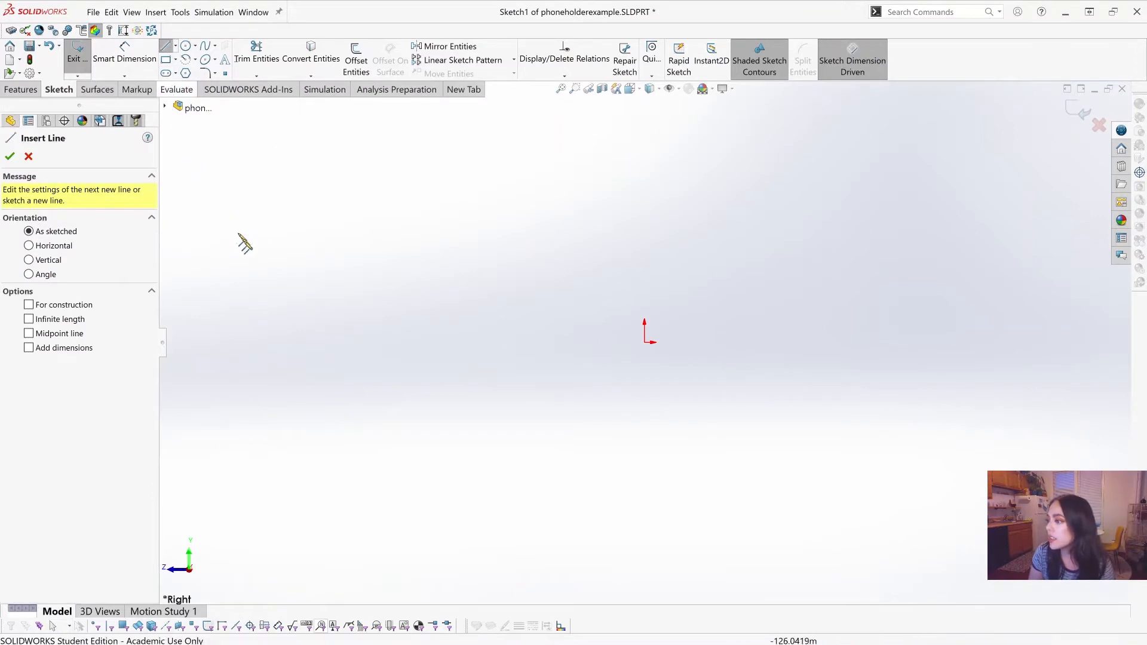
pyautogui.click(645, 342)
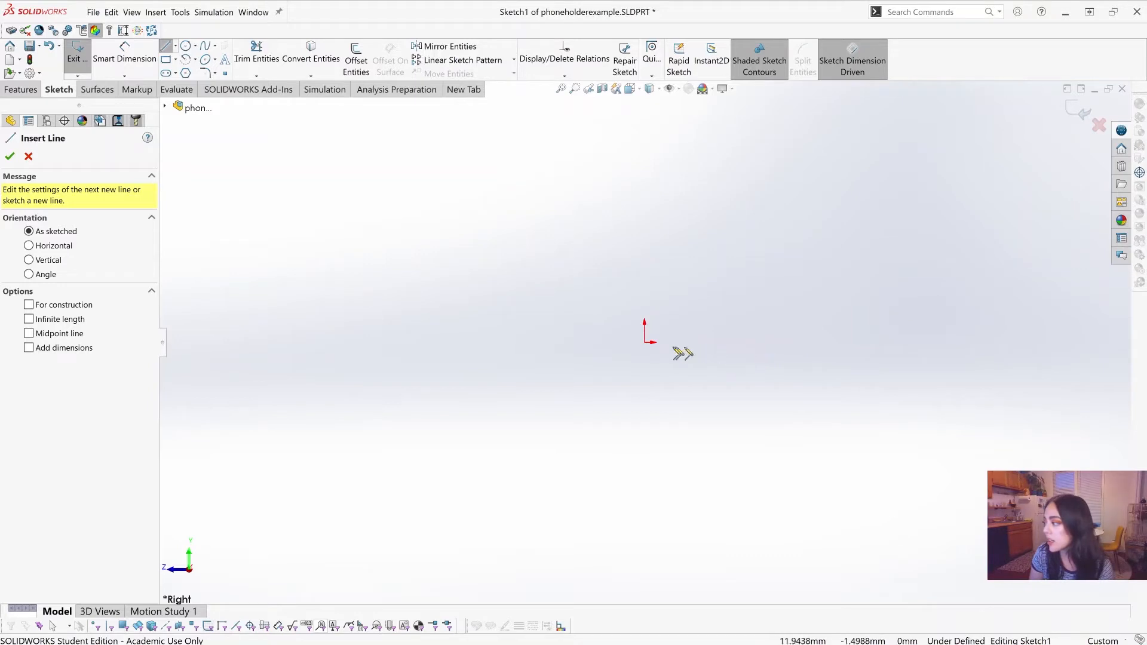
pyautogui.scroll(-2, 983, 297)
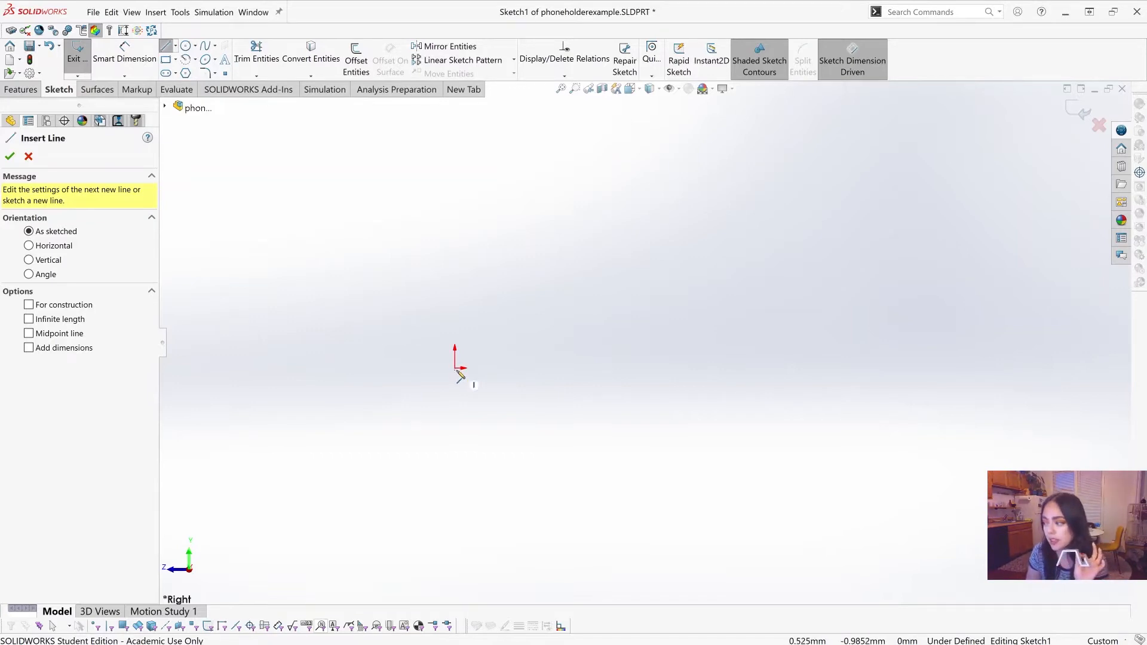
pyautogui.click(455, 369)
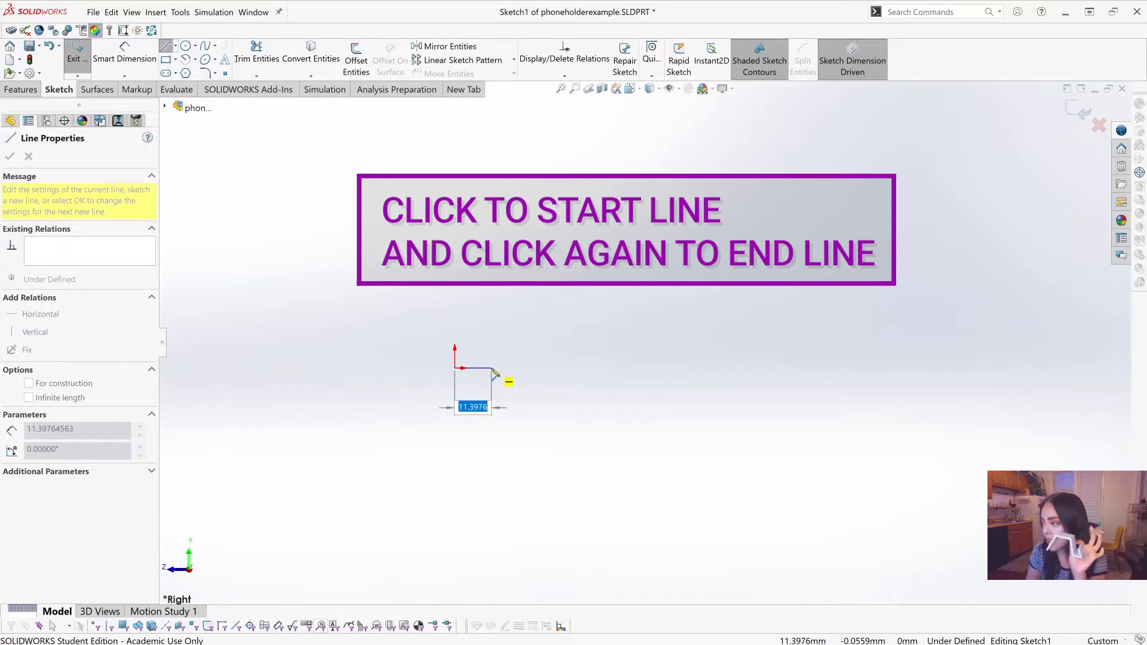
pyautogui.click(492, 369)
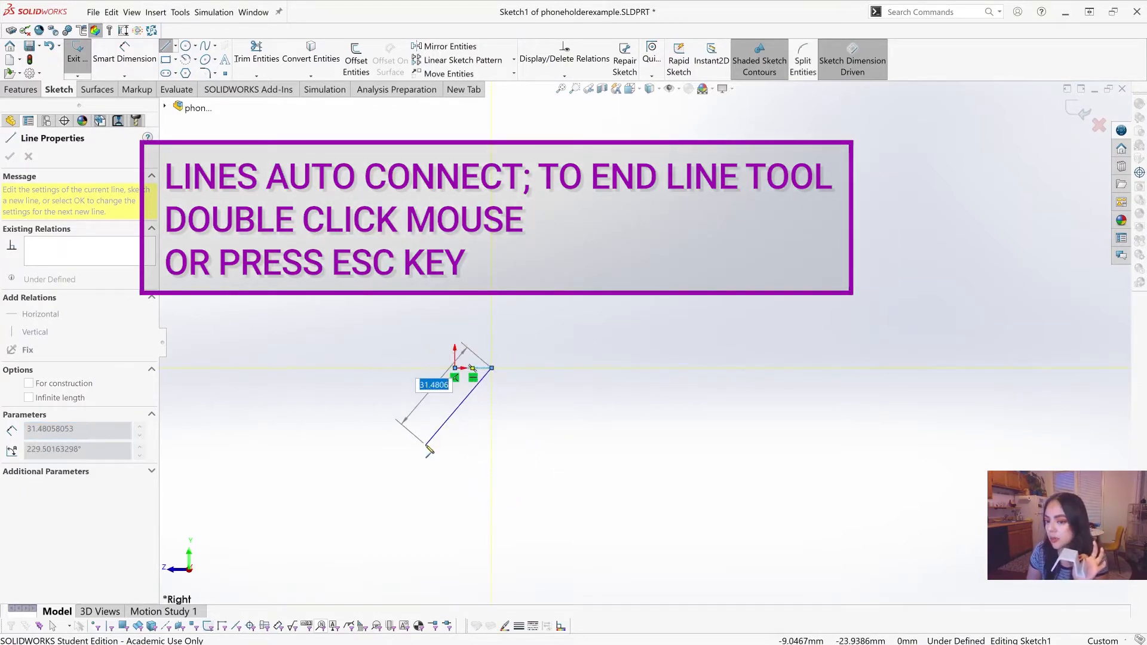
pyautogui.press('Escape')
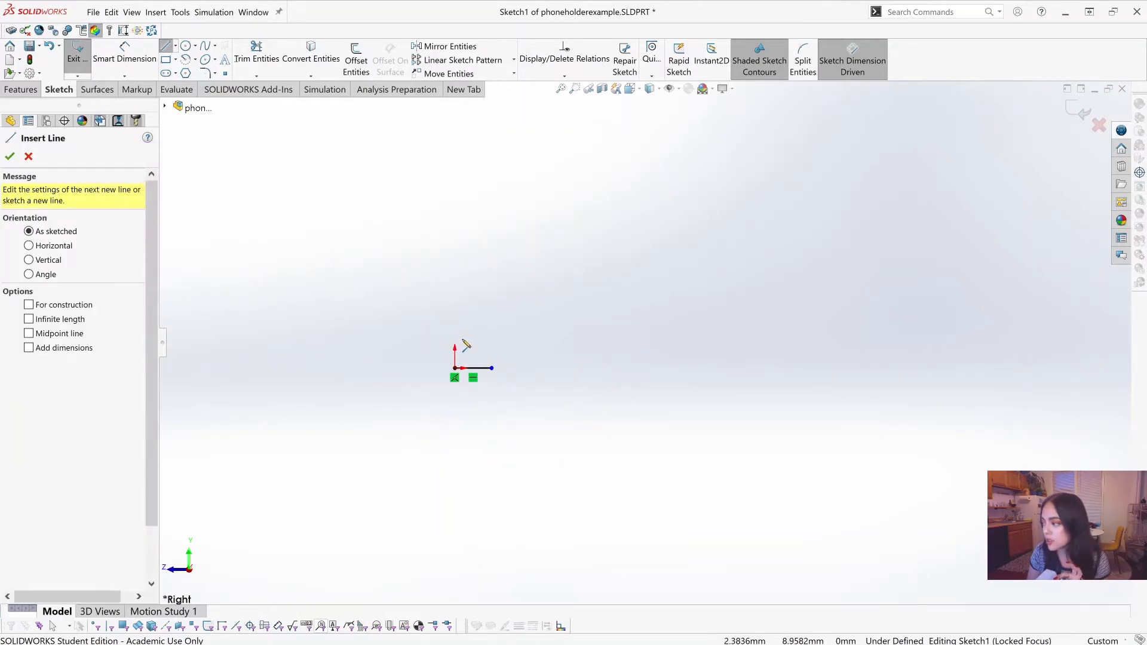
# Step: Sketch a slanted lip about 10 mm long at the origin and, from the base line's free end, two sloping legs joined by a 27.5 mm horizontal top
pyautogui.moveTo(465, 338); pyautogui.dragTo(455, 368)
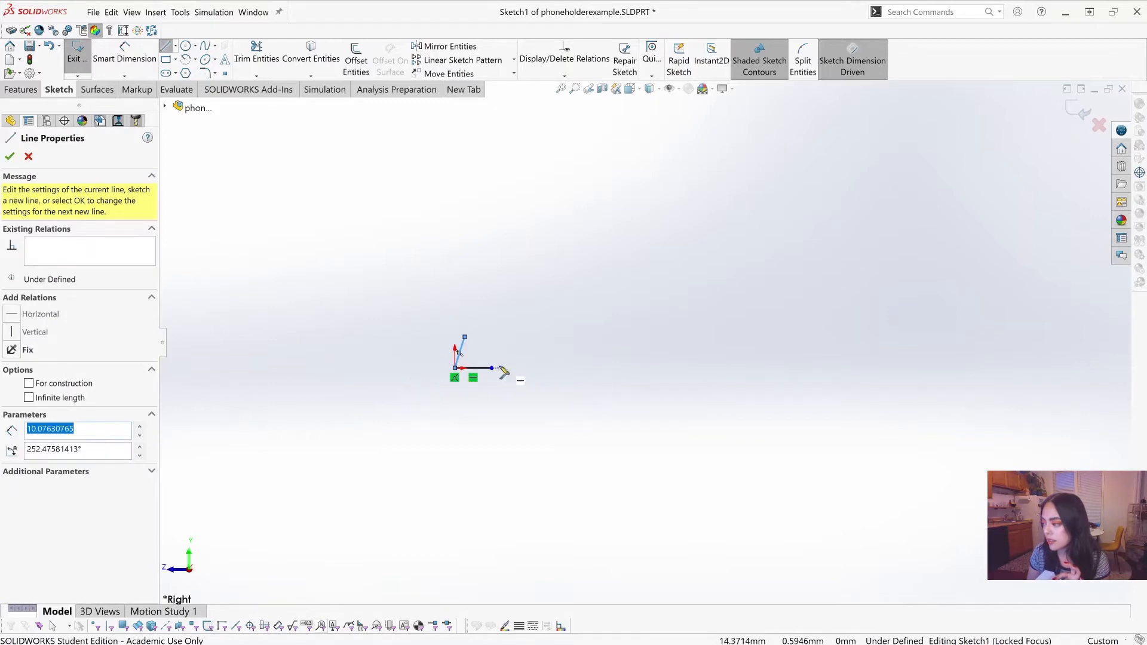
pyautogui.moveTo(491, 369); pyautogui.dragTo(523, 261)
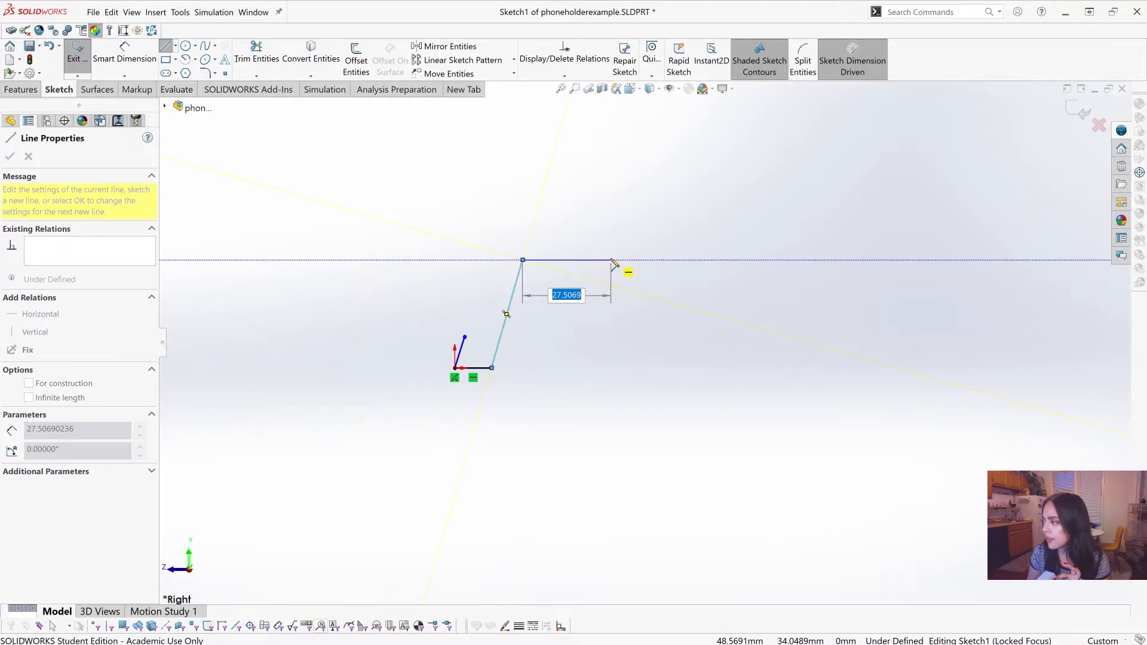
pyautogui.click(611, 261)
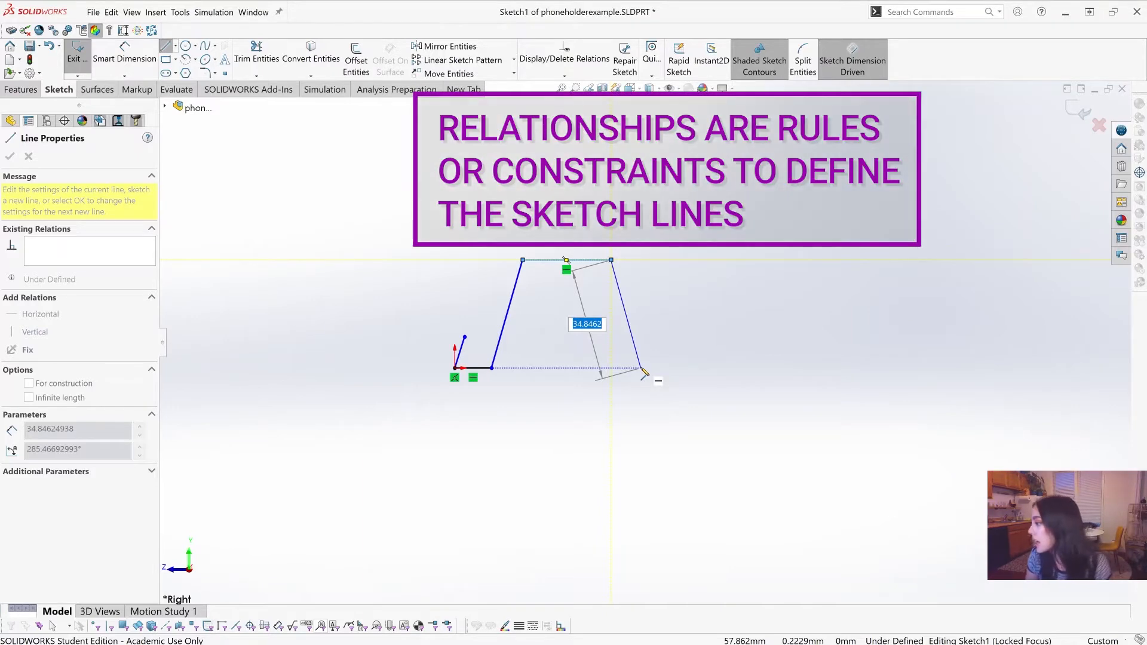
pyautogui.click(641, 369)
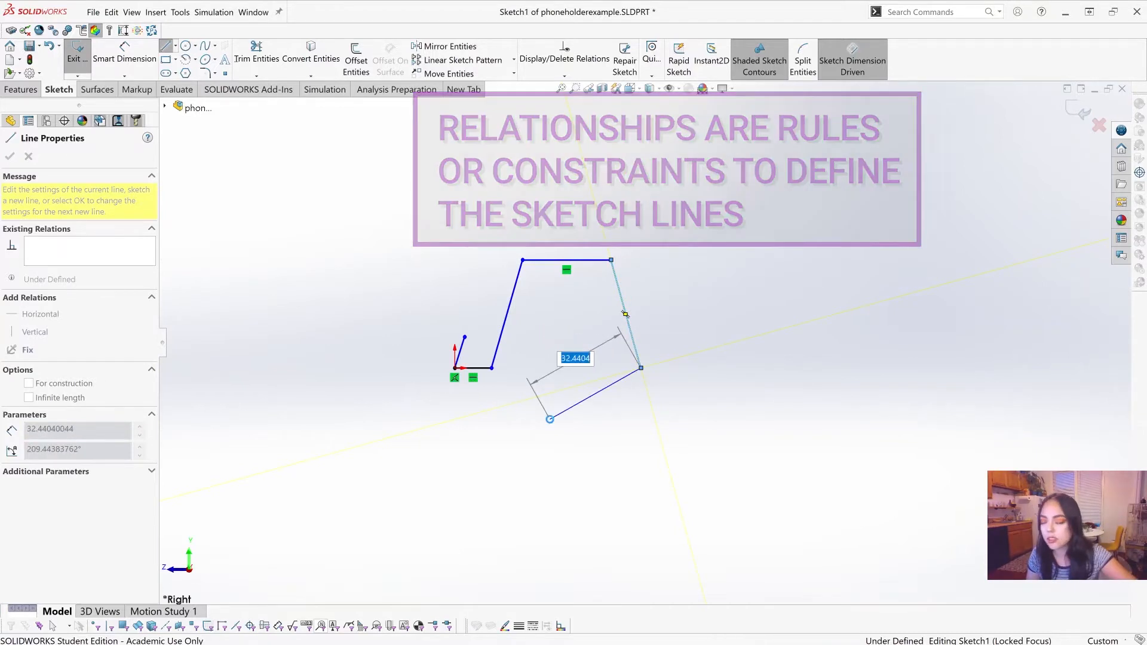
pyautogui.press('Escape')
pyautogui.press('Escape')
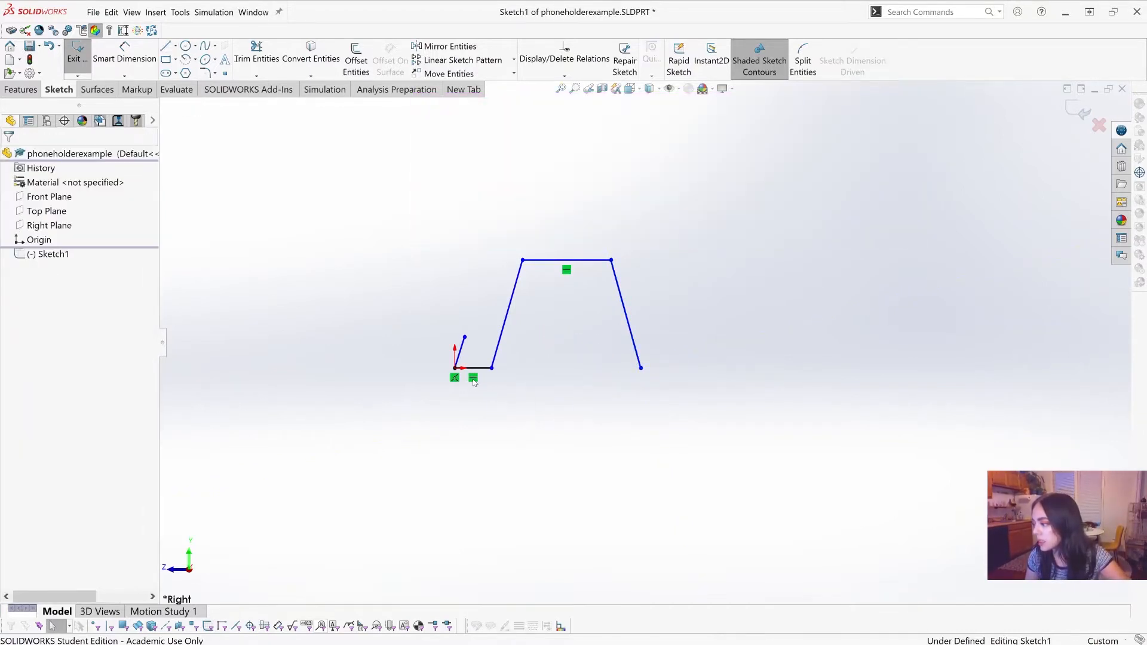
pyautogui.scroll(-1, 487, 376)
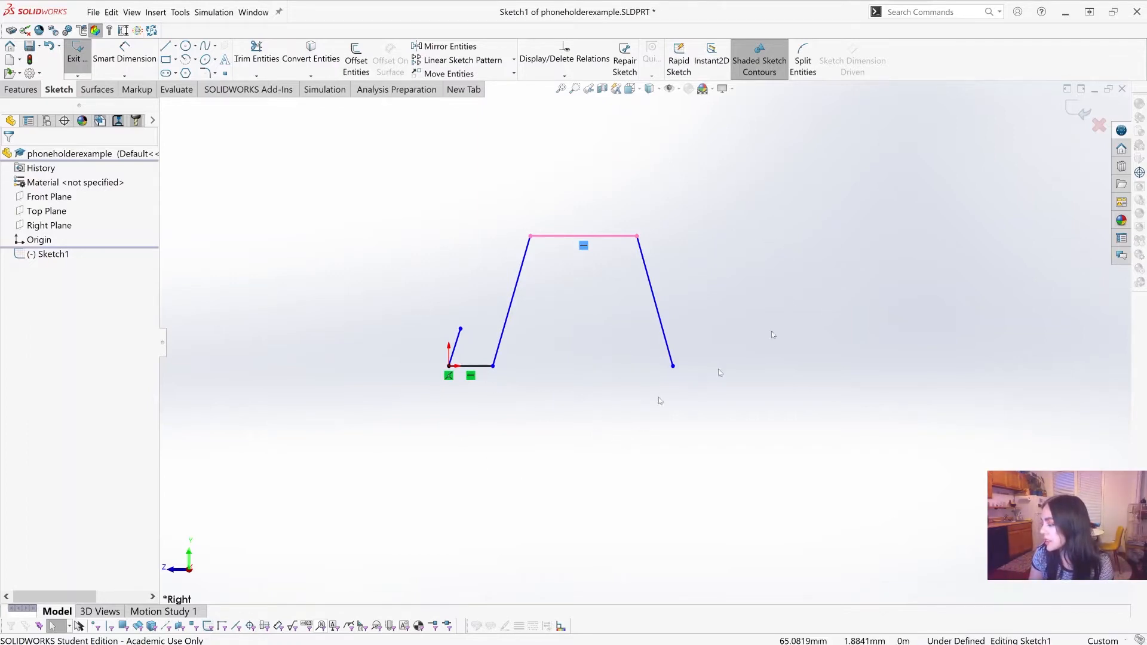
pyautogui.scroll(-2, 487, 362)
pyautogui.scroll(-2, 461, 377)
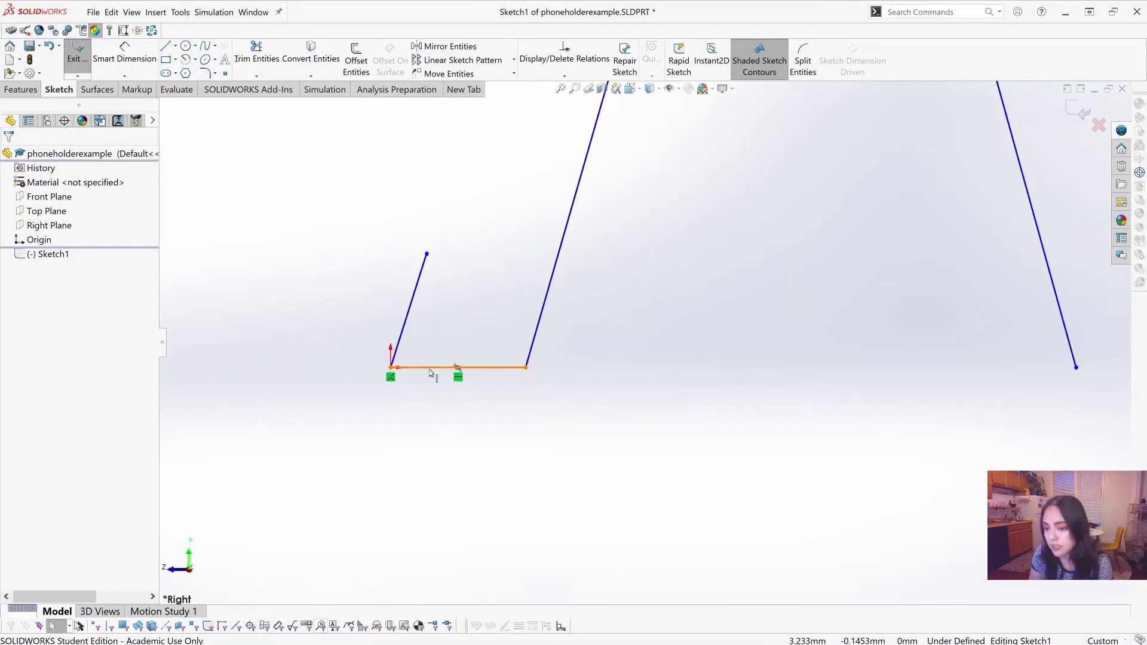
# Step: Move the front corner of the top edge down to lower the profile to about 27.8 mm above the base line
pyautogui.scroll(2, 641, 343)
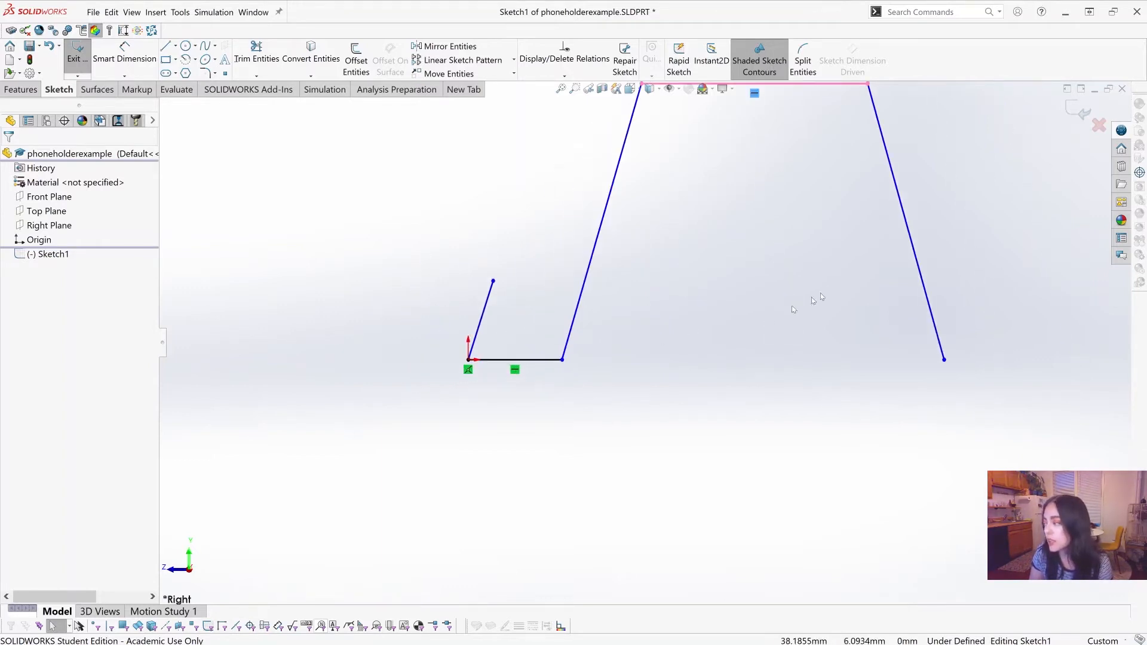
pyautogui.scroll(3, 855, 265)
pyautogui.scroll(-2, 684, 389)
pyautogui.scroll(-1, 350, 503)
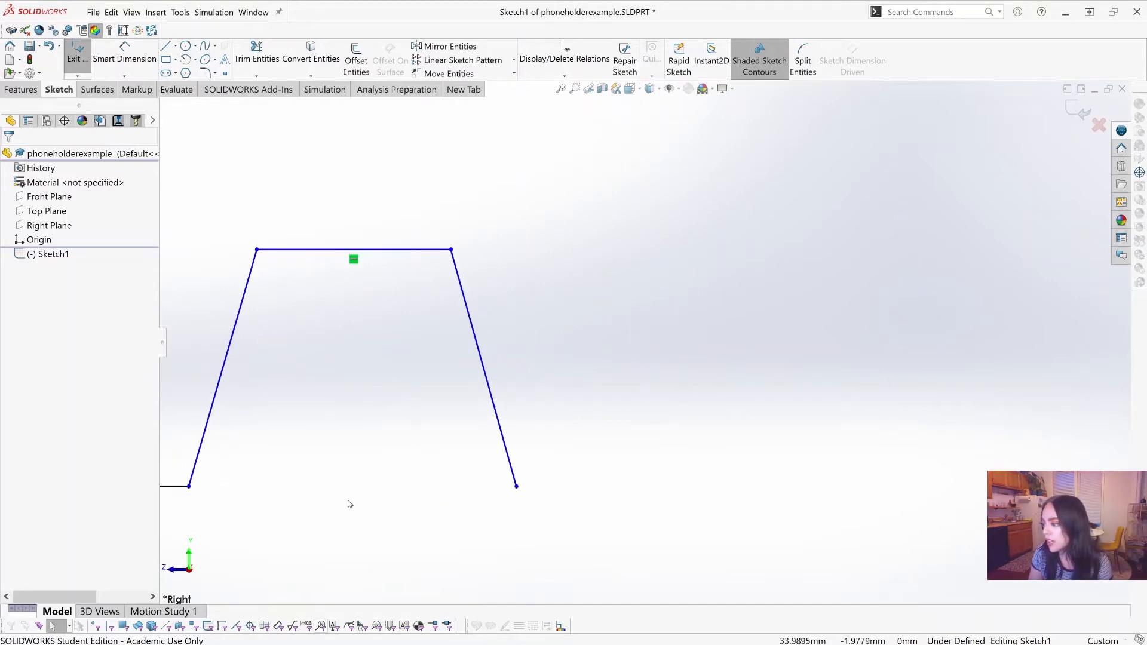
pyautogui.scroll(1, 349, 503)
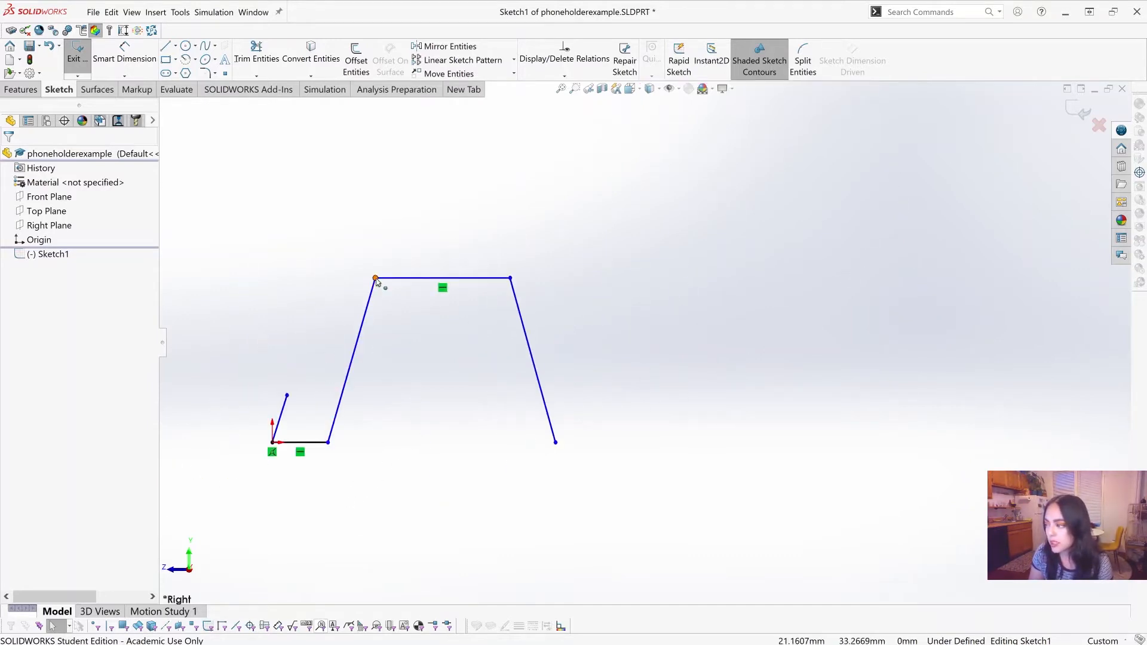
pyautogui.moveTo(375, 278)
pyautogui.mouseDown()
pyautogui.moveTo(384, 313)
pyautogui.moveTo(323, 358)
pyautogui.moveTo(428, 329)
pyautogui.moveTo(439, 295)
pyautogui.moveTo(514, 285)
pyautogui.moveTo(498, 300)
pyautogui.moveTo(379, 277)
pyautogui.moveTo(338, 389)
pyautogui.moveTo(377, 334)
pyautogui.moveTo(375, 308)
pyautogui.mouseUp()
pyautogui.click(430, 497)
pyautogui.scroll(1, 433, 495)
pyautogui.scroll(-1, 453, 417)
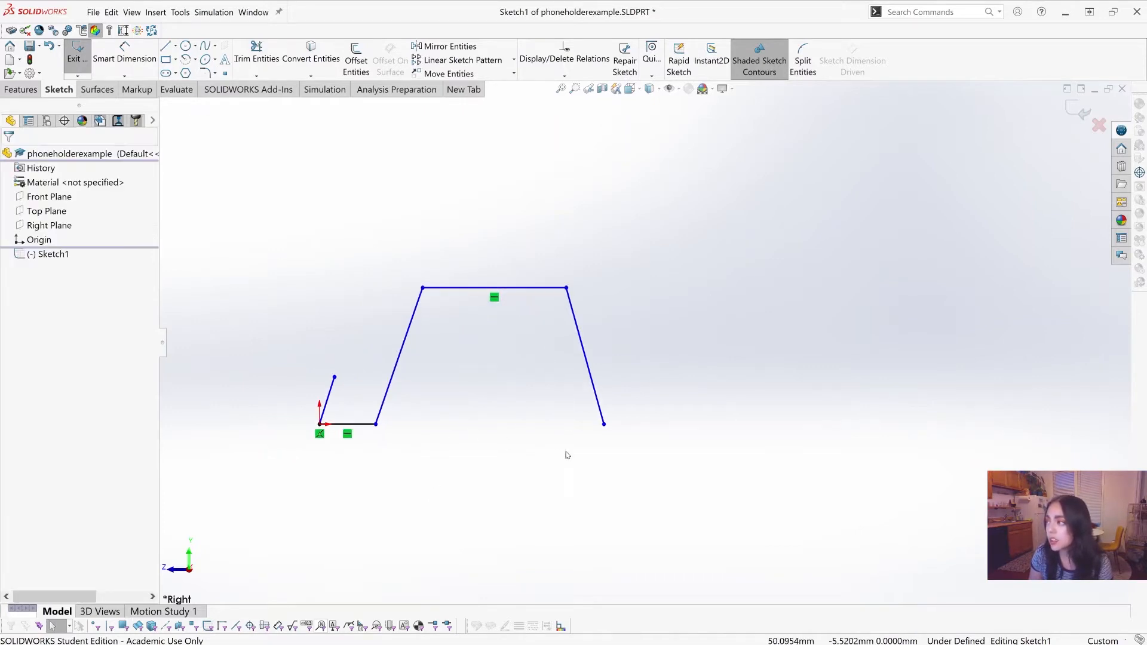
pyautogui.scroll(1, 460, 390)
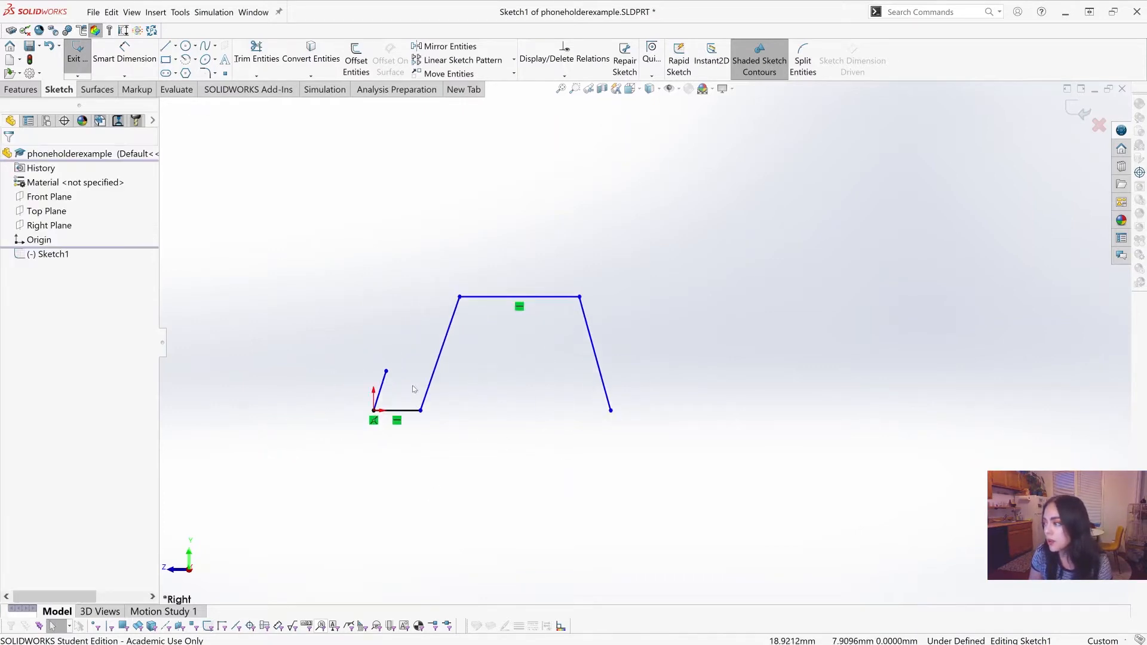
pyautogui.scroll(-2, 487, 354)
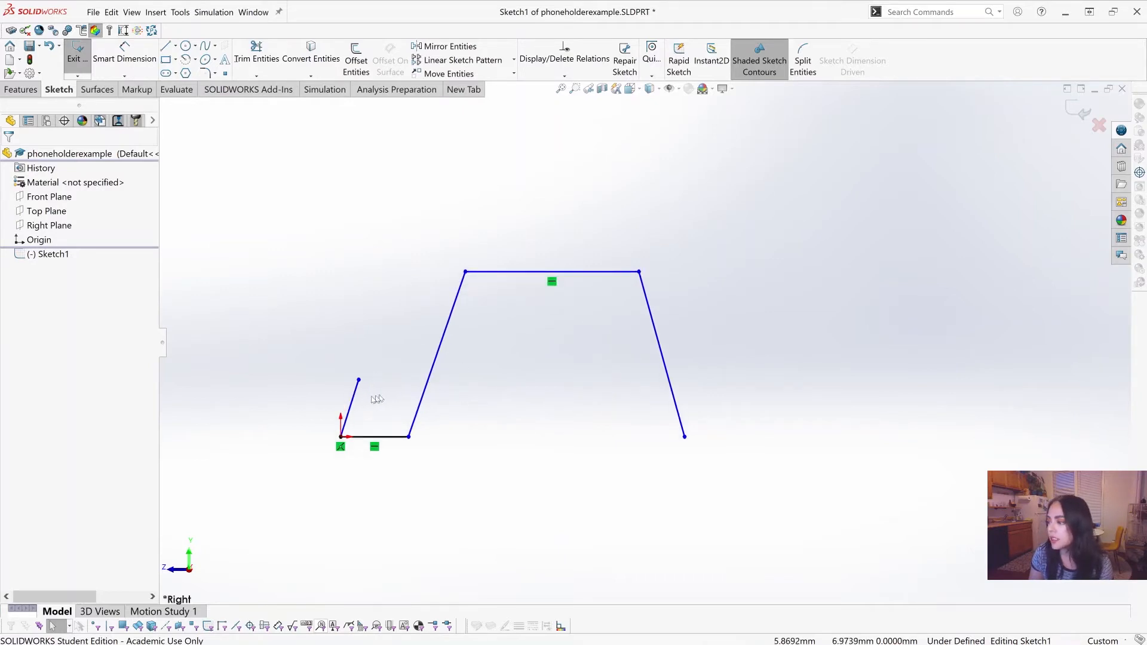
pyautogui.click(354, 404)
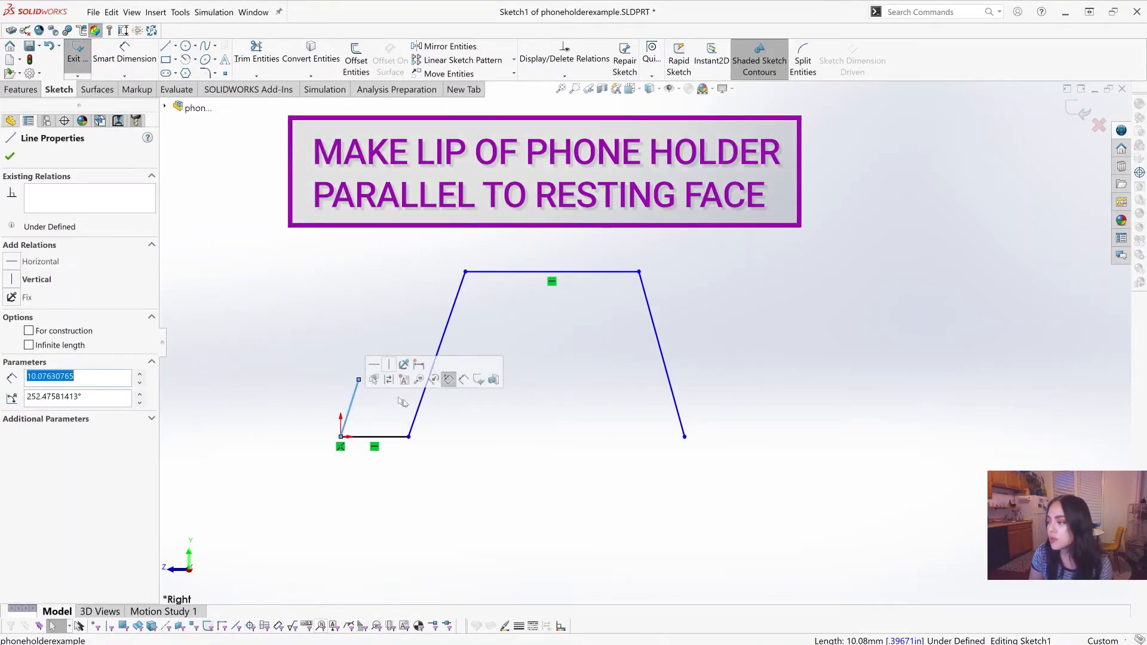
pyautogui.click(418, 414)
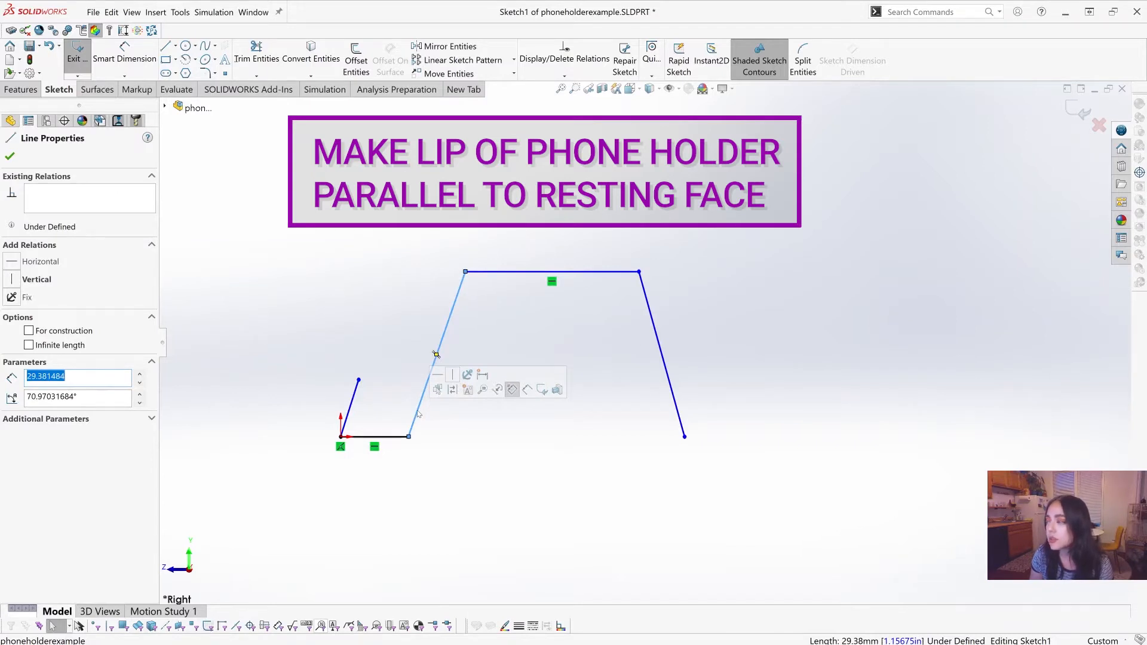
pyautogui.click(267, 306)
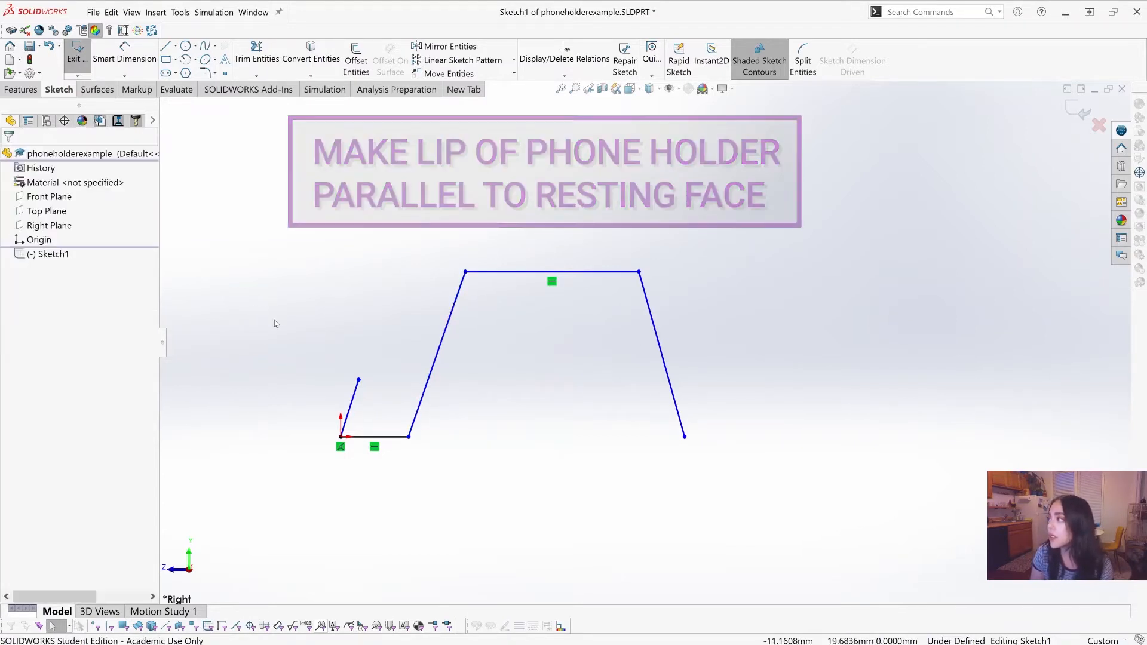
# Step: Add a Parallel relation between the slanted lip and the front sloping leg
pyautogui.click(554, 76)
pyautogui.click(550, 103)
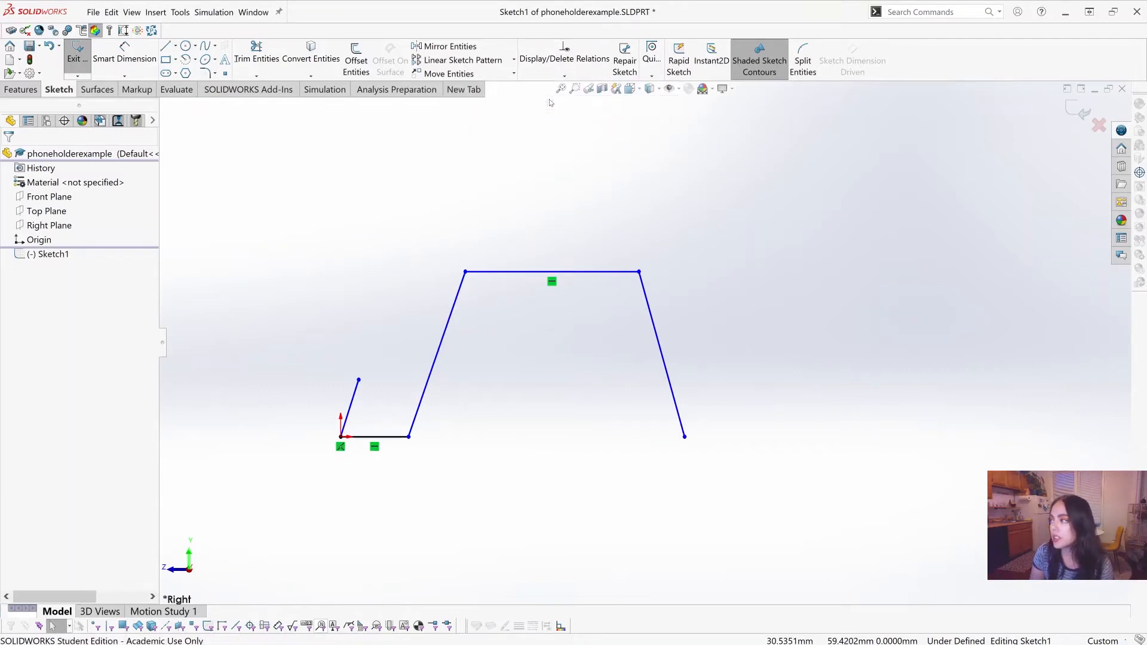
pyautogui.click(353, 395)
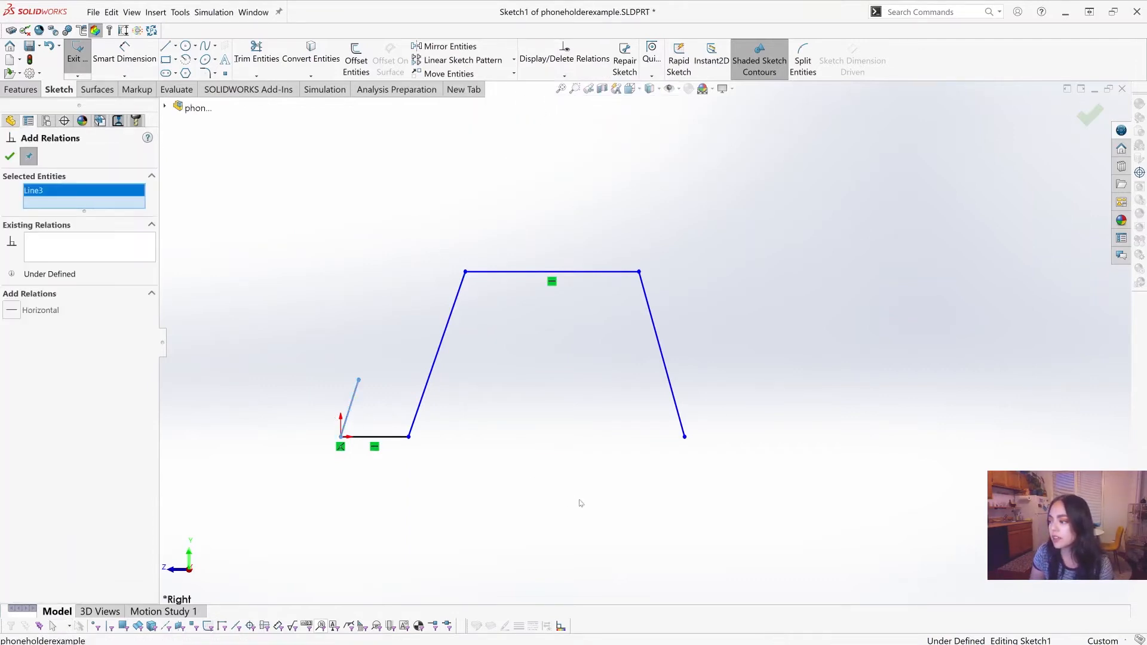
pyautogui.click(421, 405)
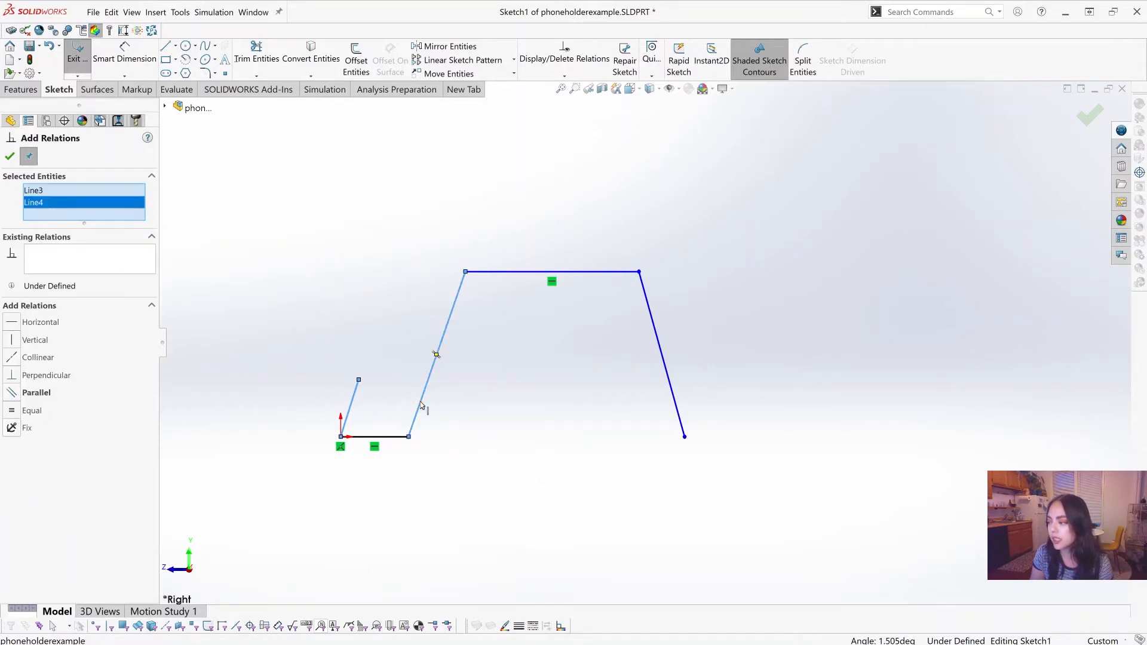
pyautogui.click(15, 392)
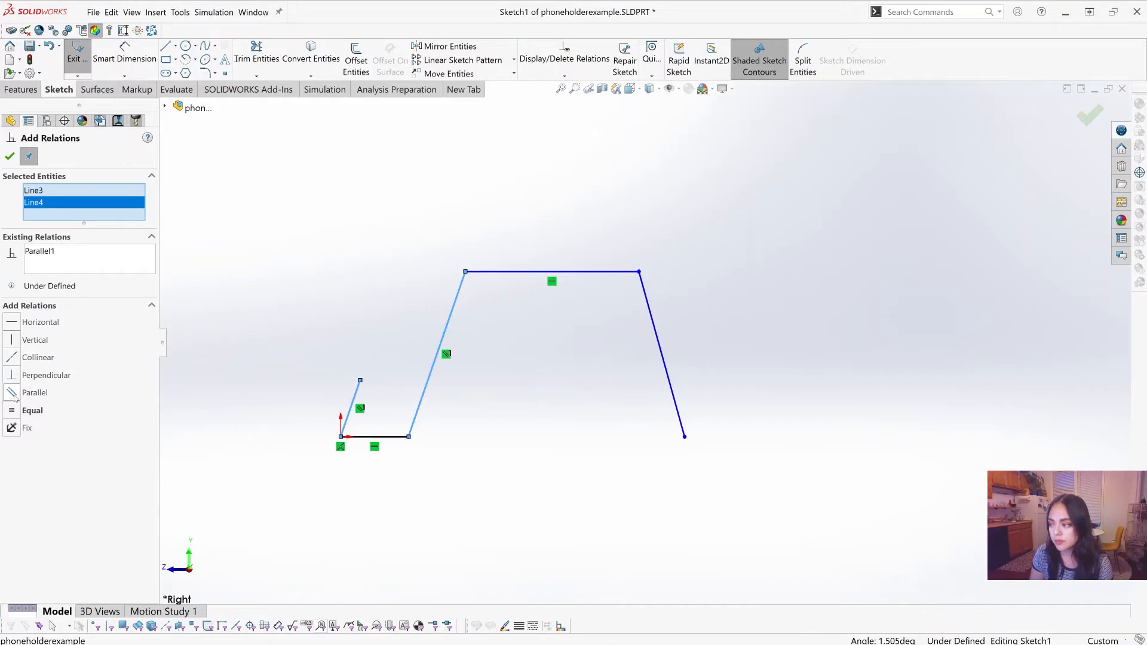
pyautogui.click(12, 161)
pyautogui.scroll(2, 657, 353)
pyautogui.scroll(-1, 741, 367)
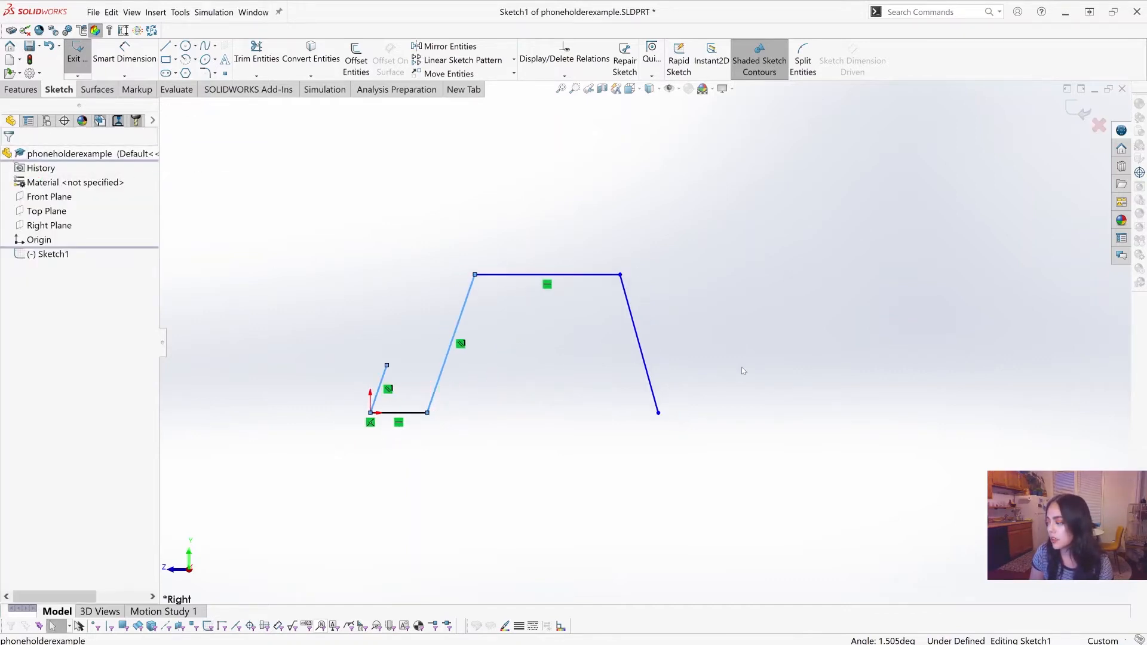
pyautogui.click(741, 367)
pyautogui.scroll(-1, 621, 341)
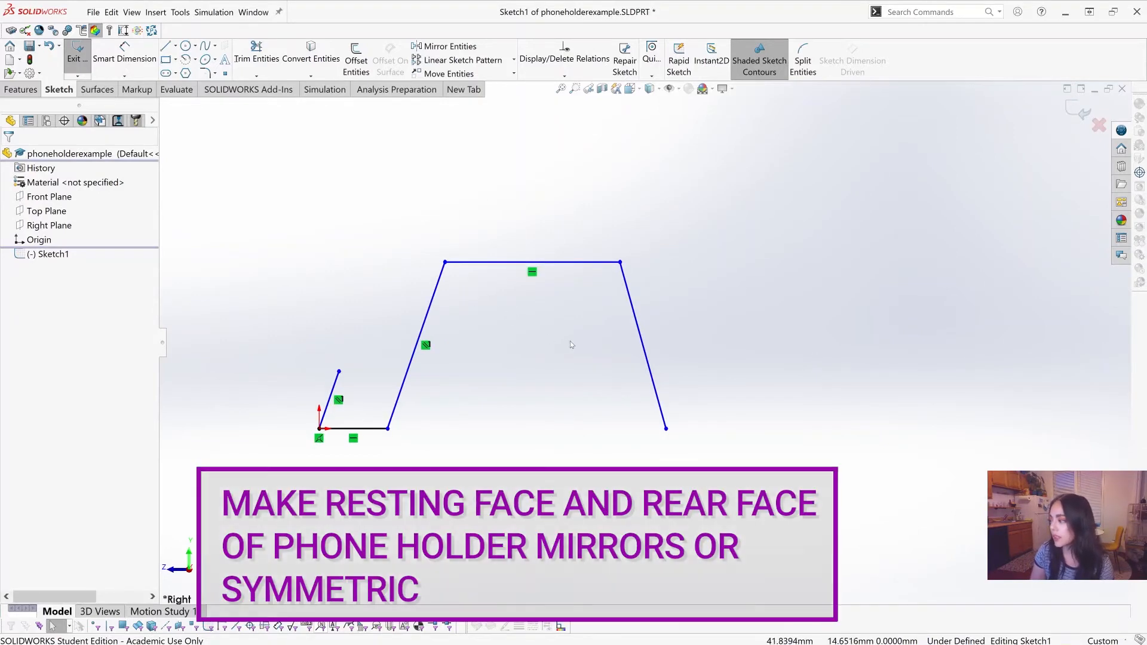
pyautogui.click(643, 341)
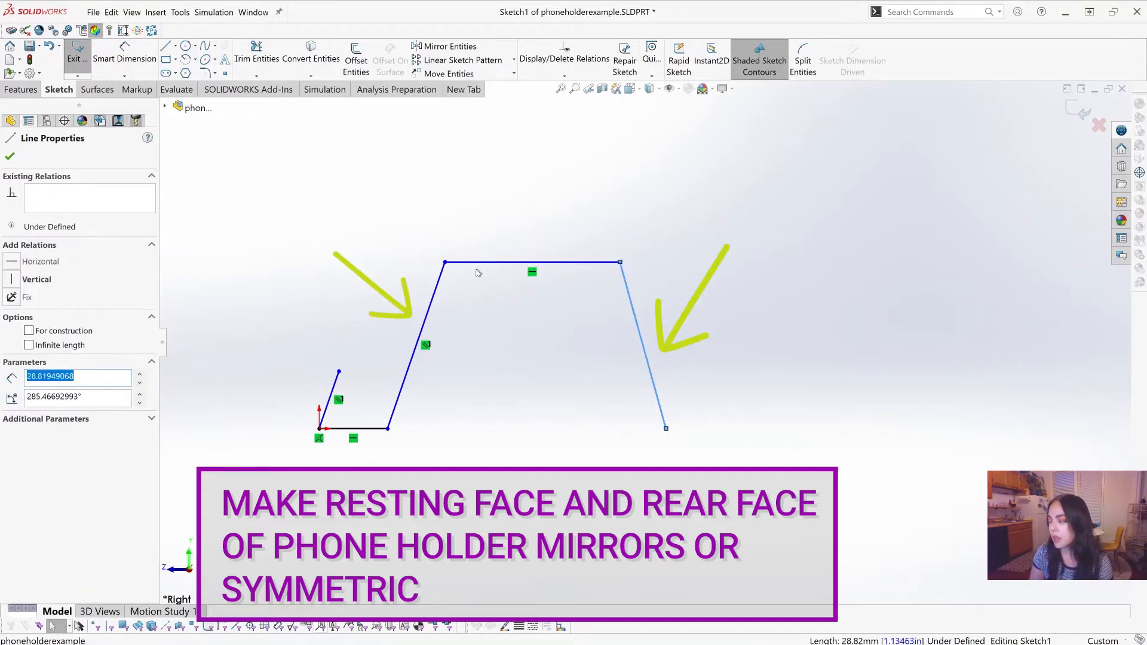
pyautogui.click(438, 291)
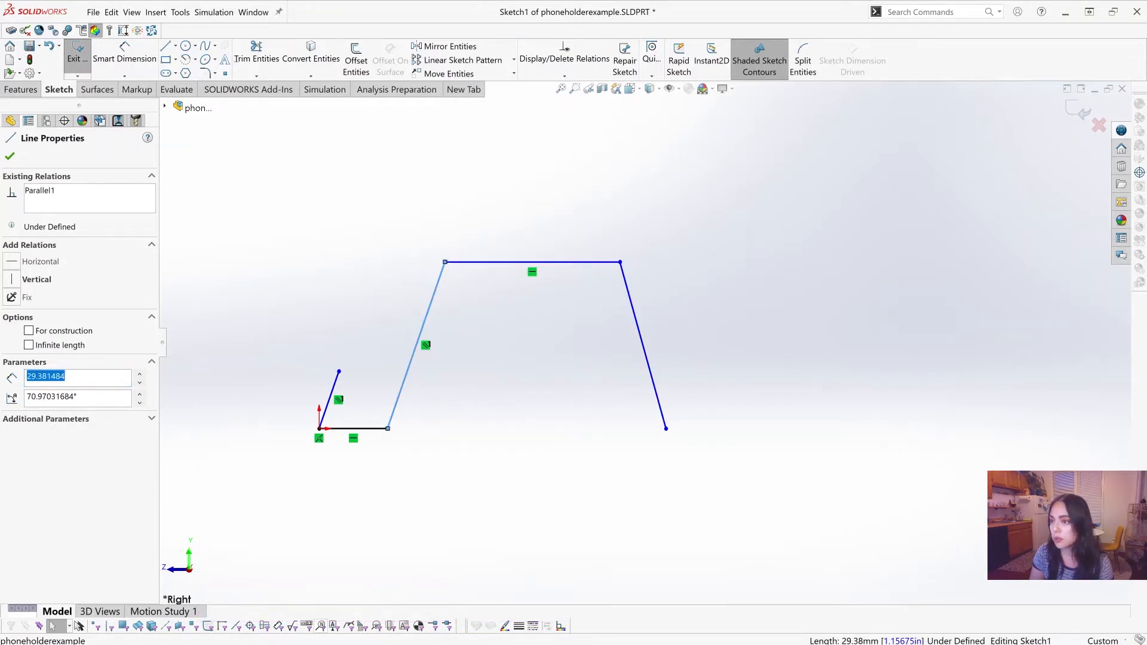
pyautogui.click(9, 156)
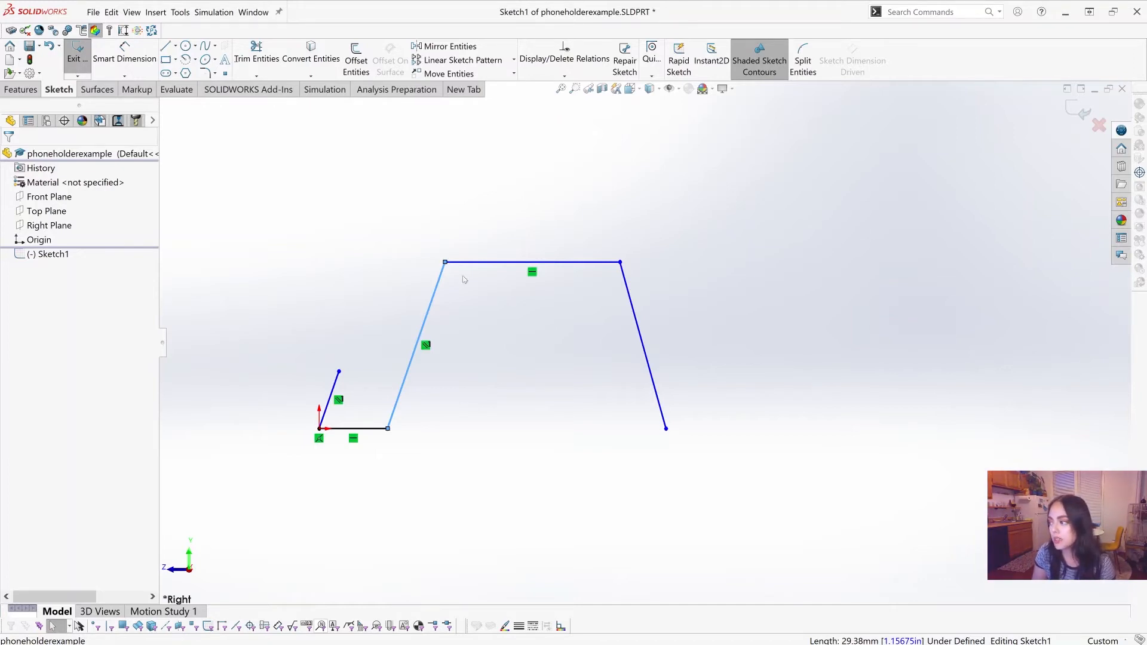
pyautogui.click(551, 388)
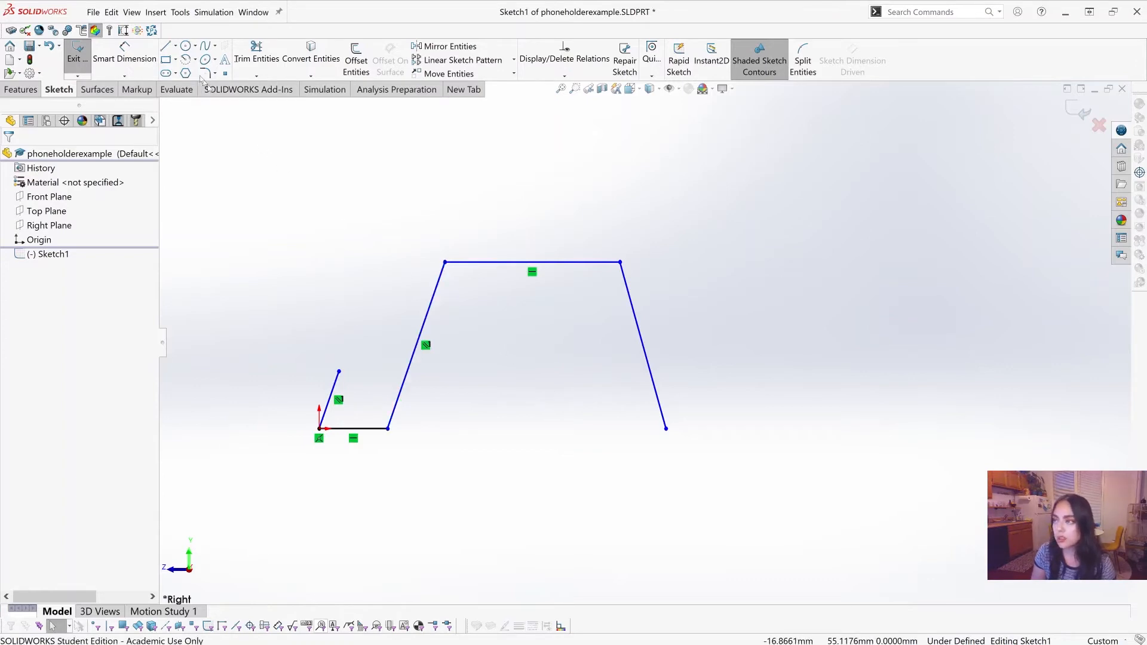
# Step: Draw a vertical construction line about 27.8 mm long from the top edge's midpoint down to the base line's level
pyautogui.click(170, 48)
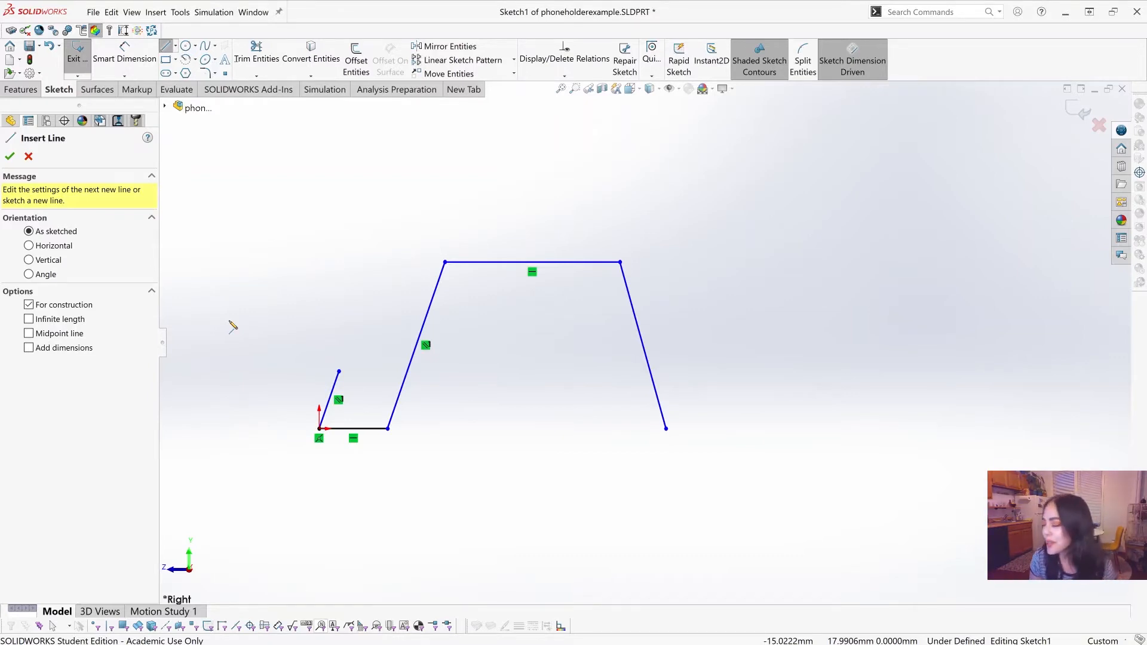
pyautogui.click(532, 263)
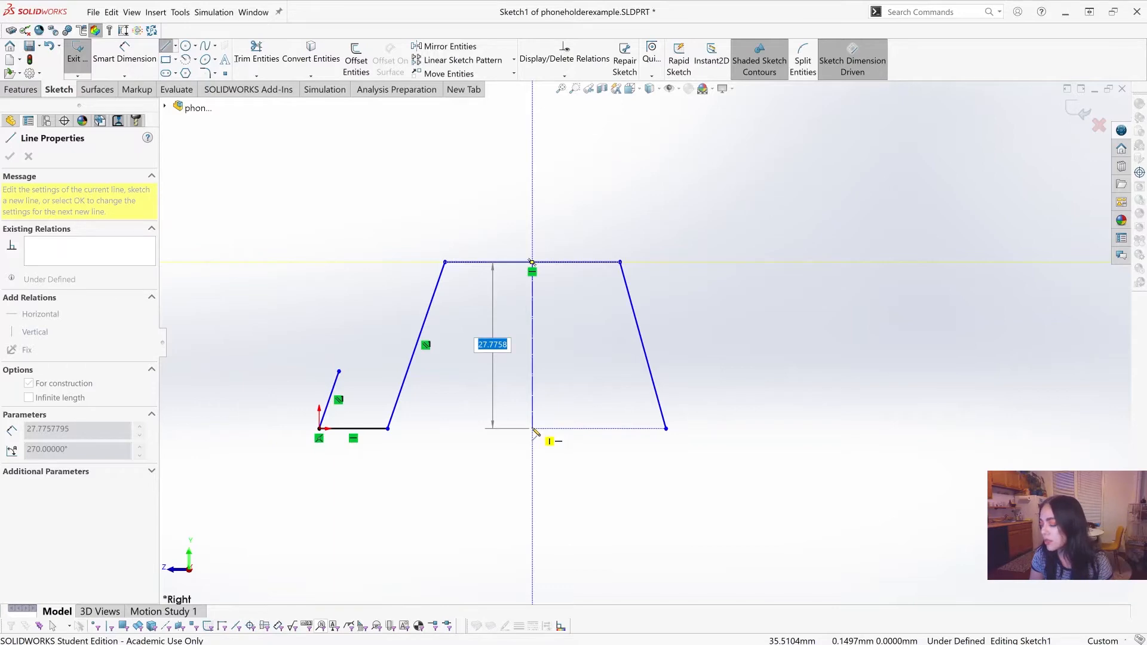
pyautogui.click(532, 428)
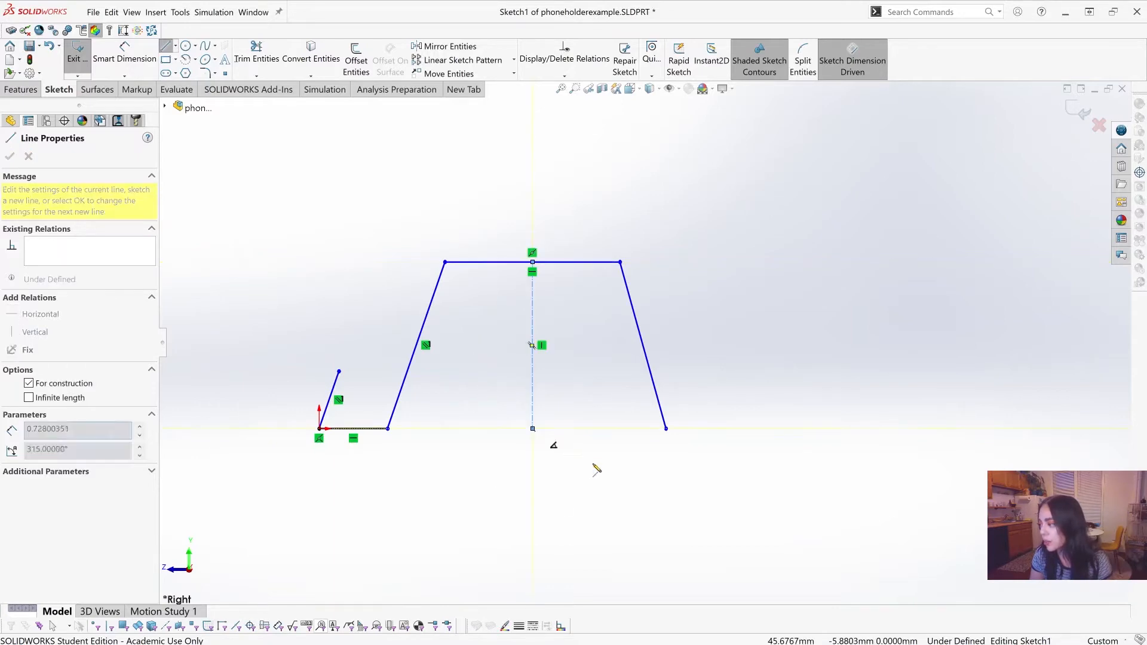
pyautogui.press('Escape')
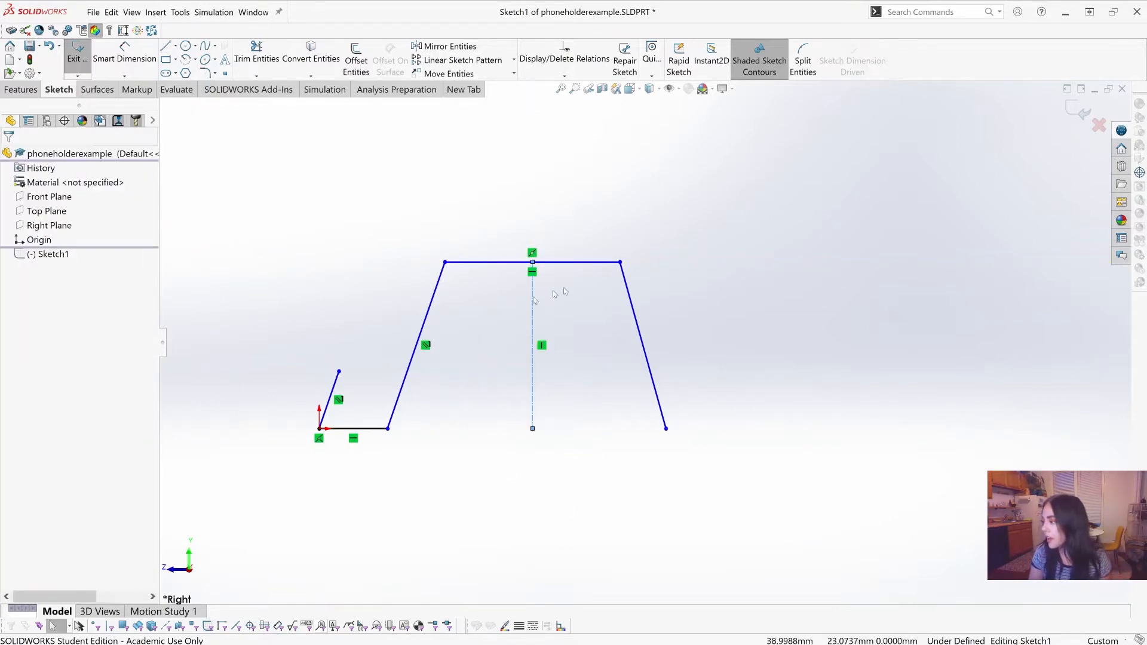
pyautogui.press('Escape')
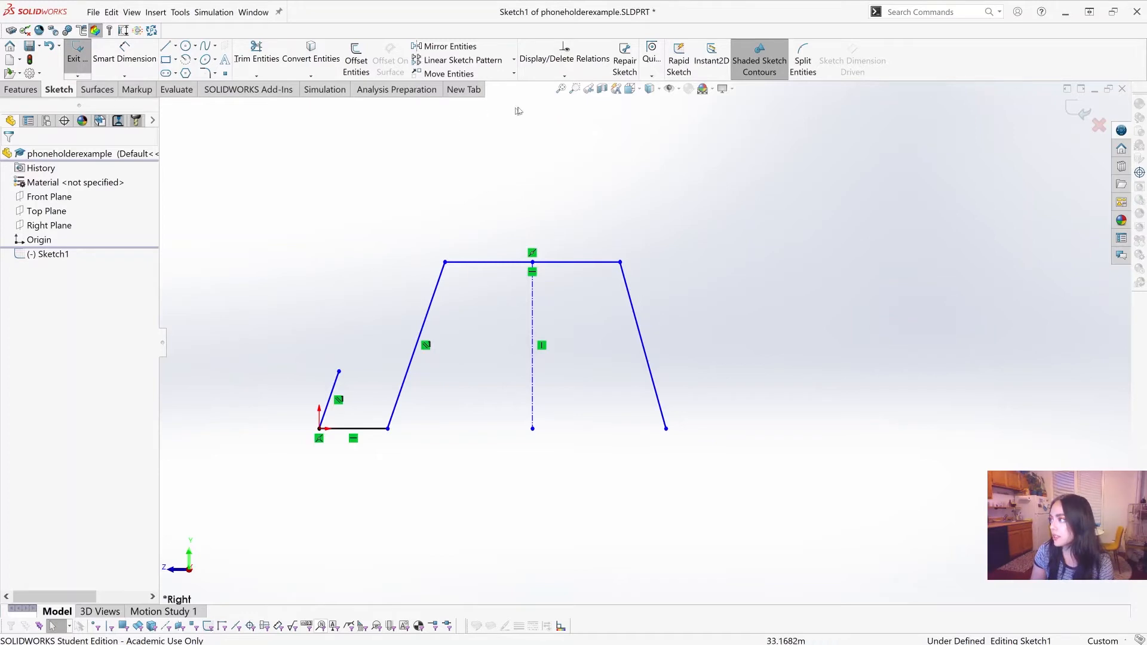
# Step: Make the front and rear sloping legs symmetric about the vertical construction line
pyautogui.click(564, 75)
pyautogui.click(543, 104)
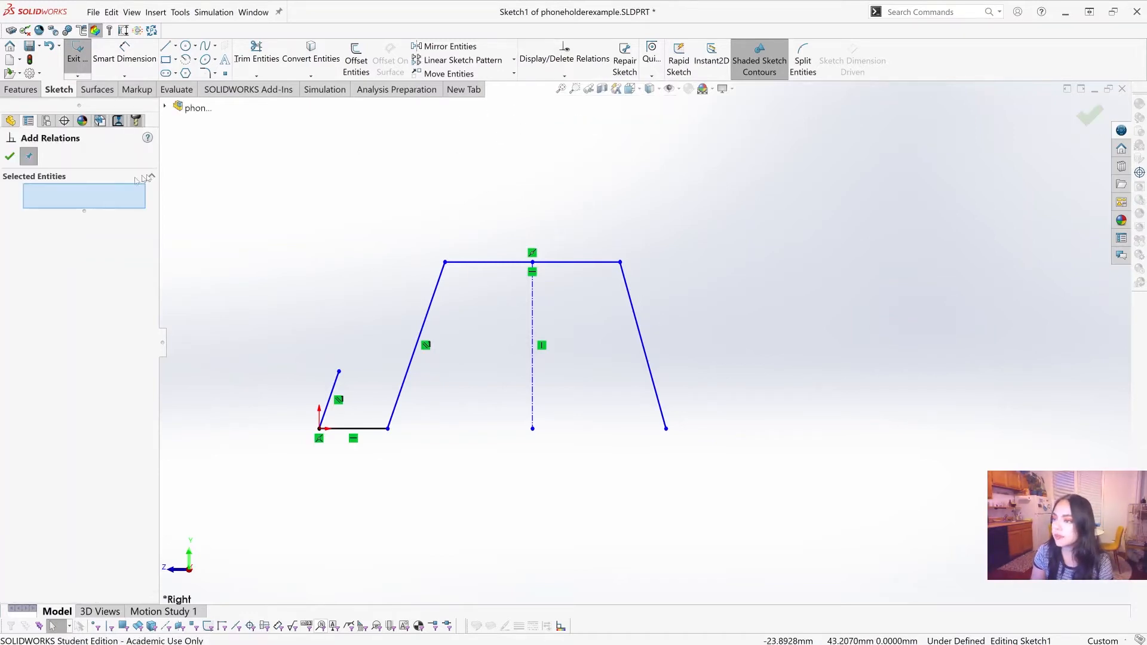
pyautogui.click(436, 290)
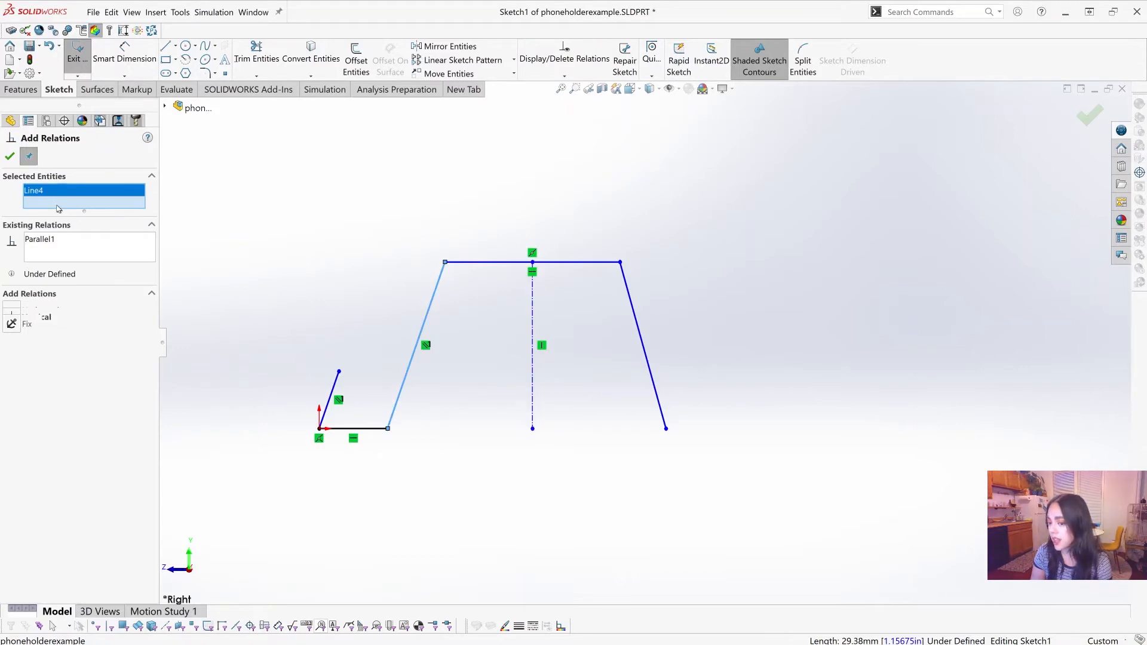
pyautogui.click(633, 308)
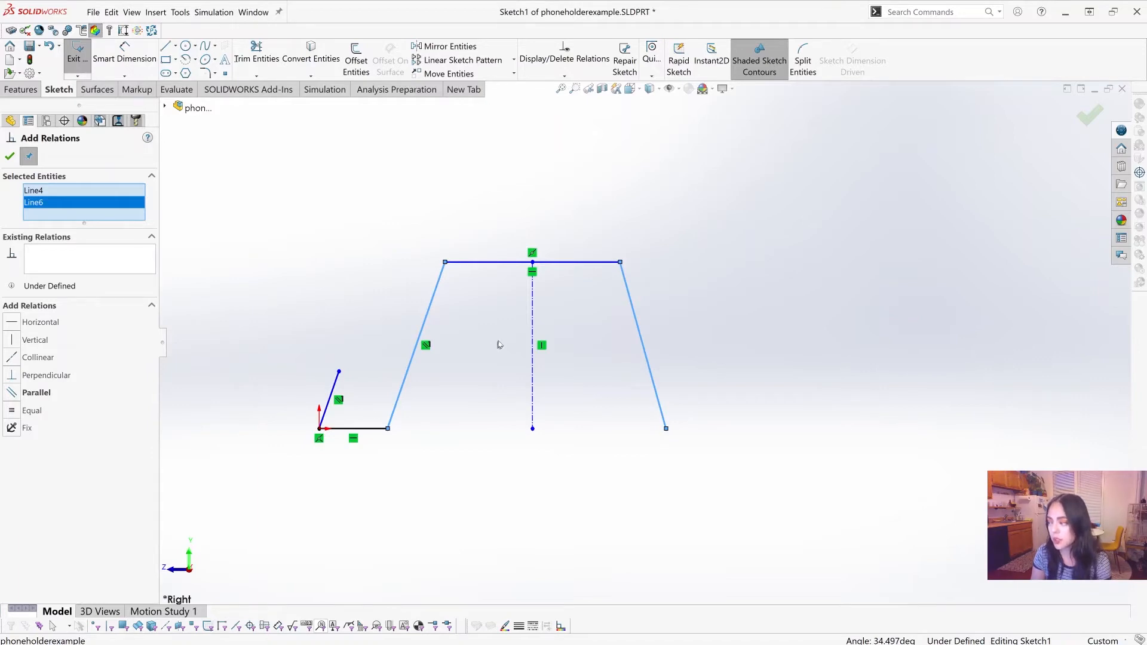
pyautogui.click(532, 341)
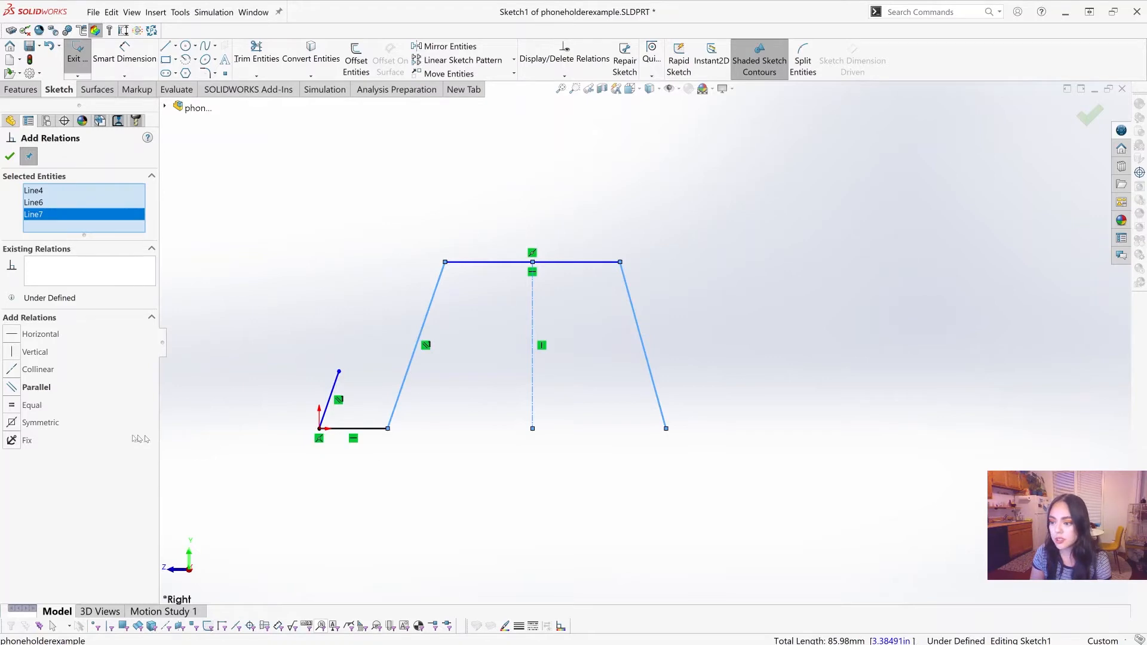
pyautogui.click(50, 425)
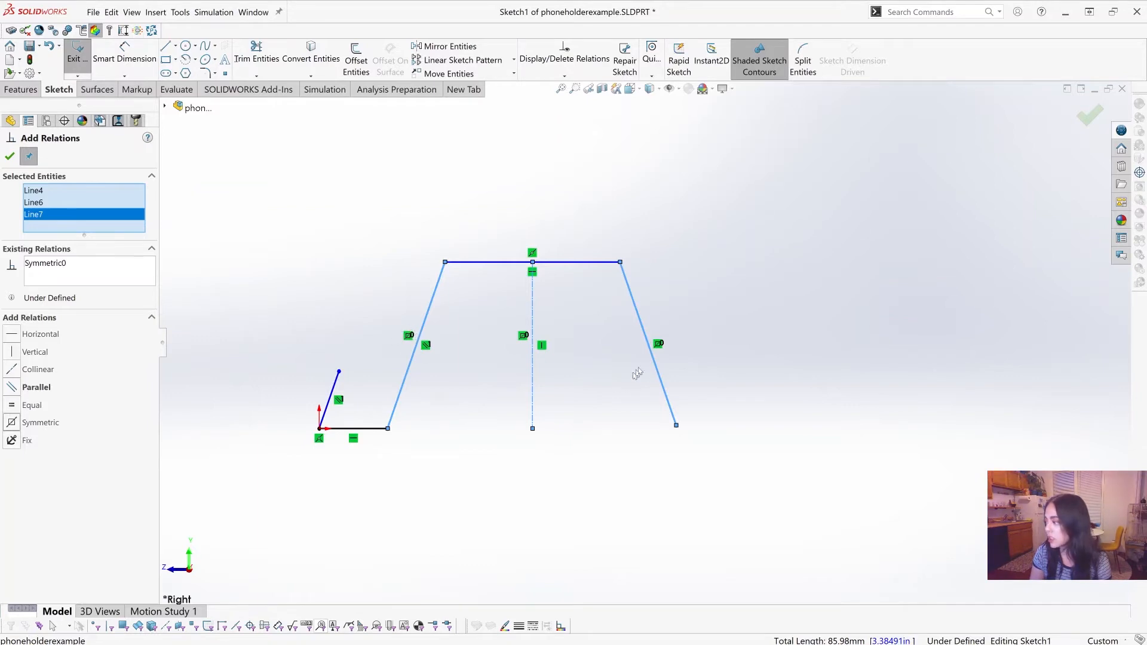
pyautogui.click(10, 157)
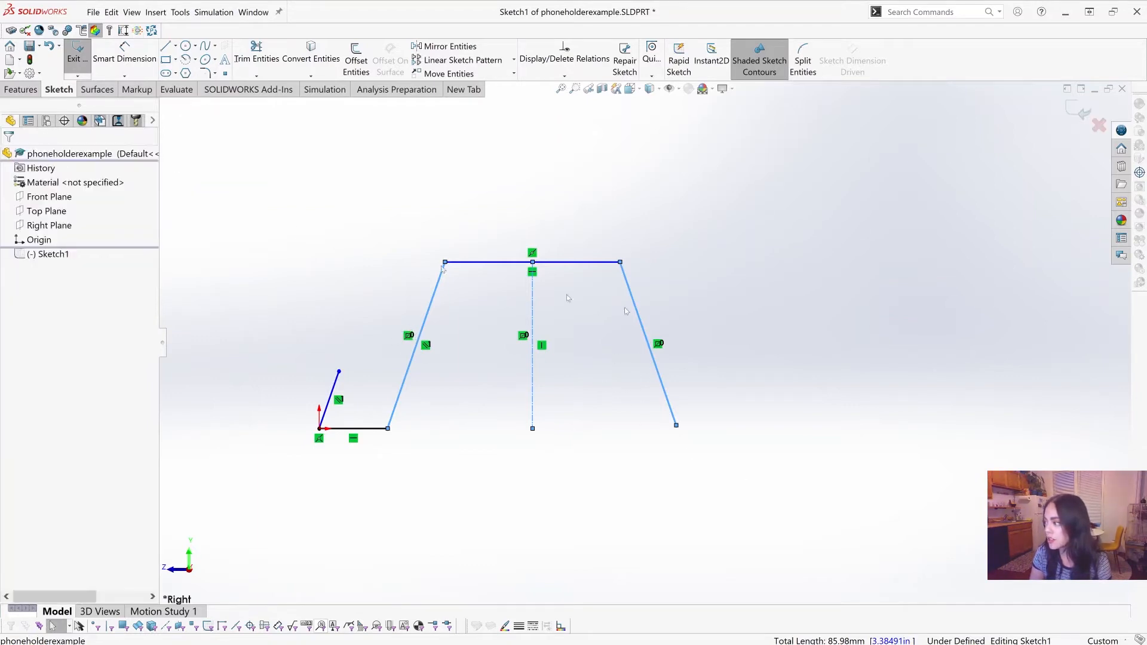
# Step: Move the top edge's front corner toward the centerline to shorten the top and slant both legs further
pyautogui.scroll(1, 690, 320)
pyautogui.scroll(-1, 691, 319)
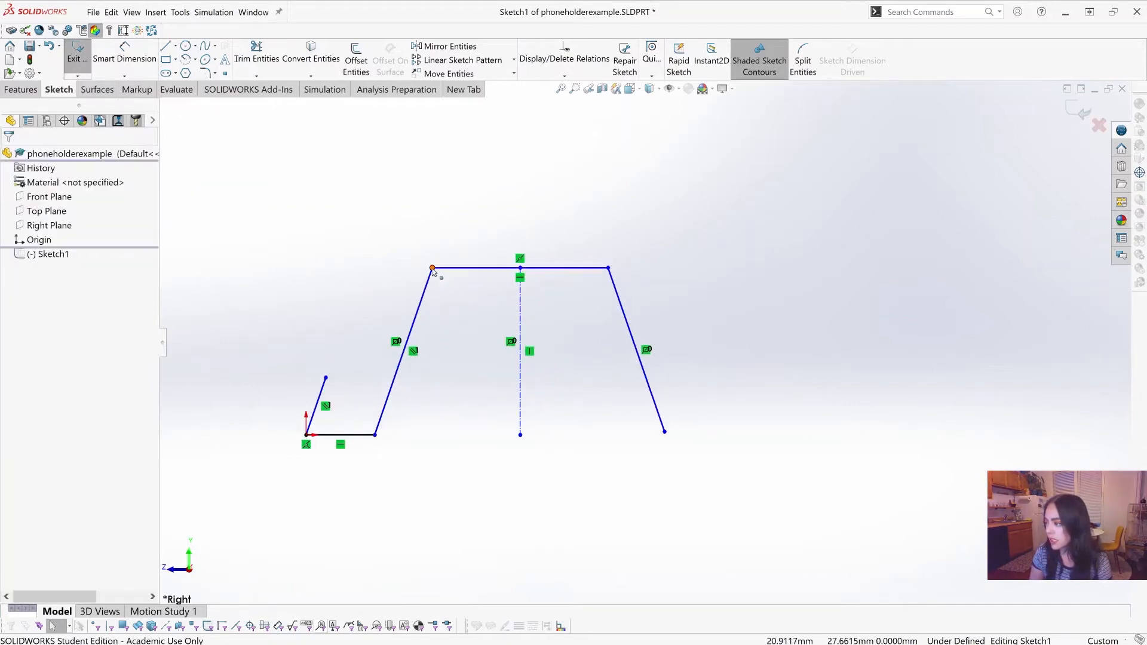
pyautogui.moveTo(461, 274)
pyautogui.mouseDown()
pyautogui.moveTo(383, 273)
pyautogui.moveTo(462, 272)
pyautogui.mouseUp()
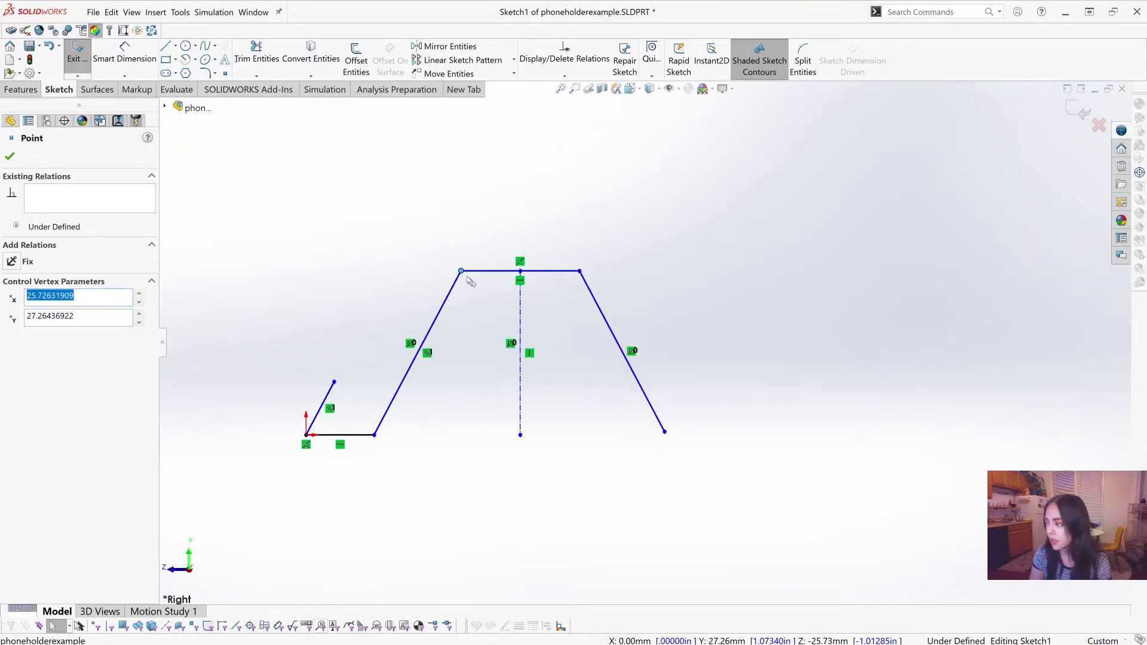
pyautogui.moveTo(462, 274)
pyautogui.mouseDown()
pyautogui.moveTo(410, 276)
pyautogui.moveTo(458, 292)
pyautogui.moveTo(399, 261)
pyautogui.moveTo(392, 341)
pyautogui.moveTo(469, 302)
pyautogui.moveTo(417, 263)
pyautogui.moveTo(422, 357)
pyautogui.moveTo(456, 272)
pyautogui.moveTo(445, 275)
pyautogui.mouseUp()
pyautogui.click(425, 483)
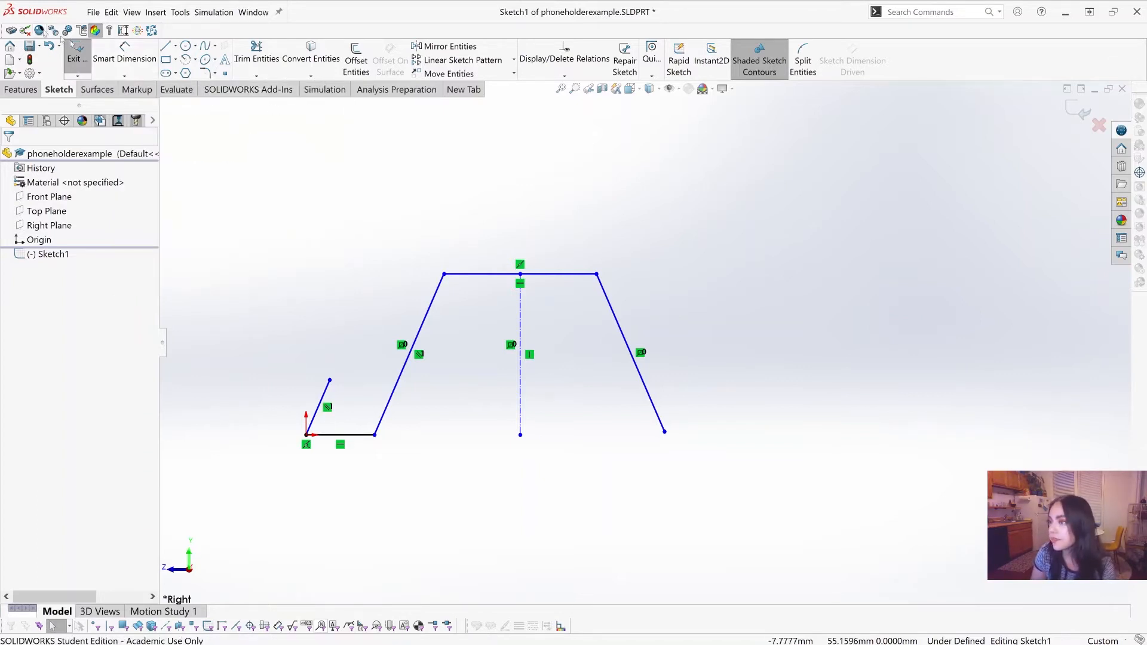
# Step: Dimension the horizontal base line between the lip and the front leg at 12 mm
pyautogui.click(124, 55)
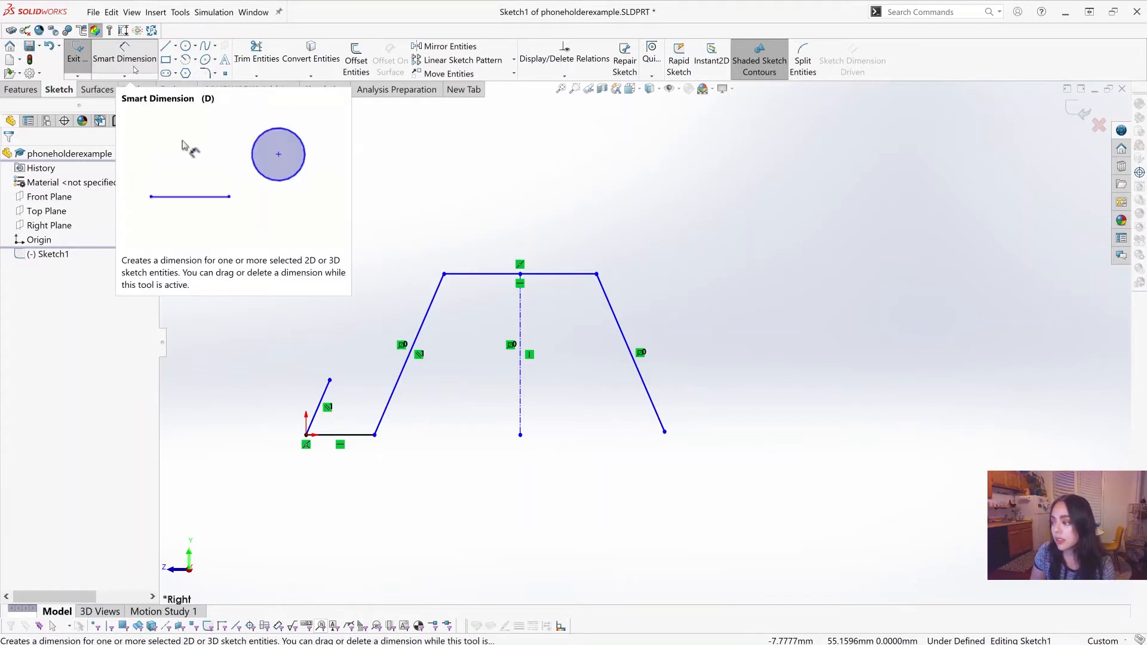
pyautogui.click(365, 438)
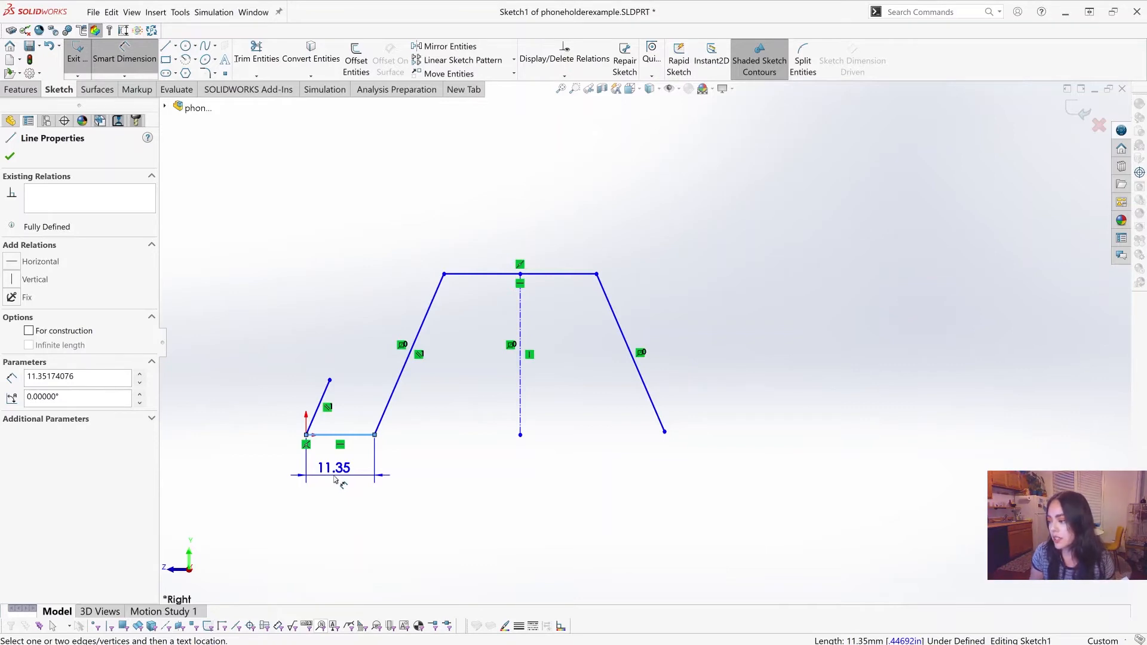
pyautogui.click(335, 480)
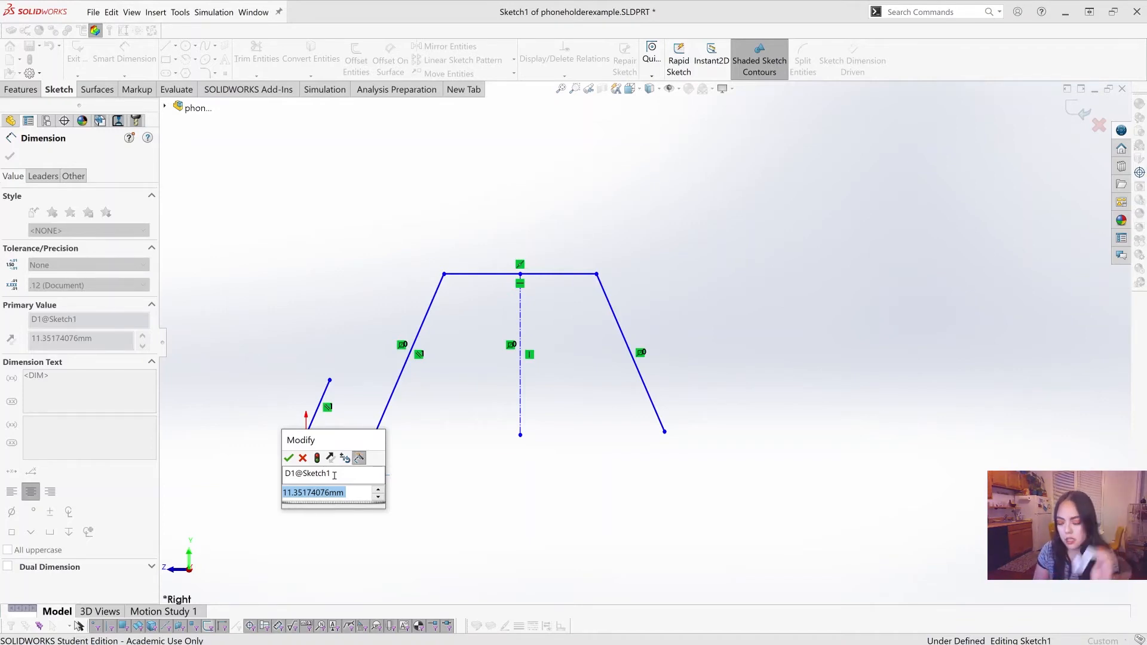
pyautogui.write('12')
pyautogui.press('Return')
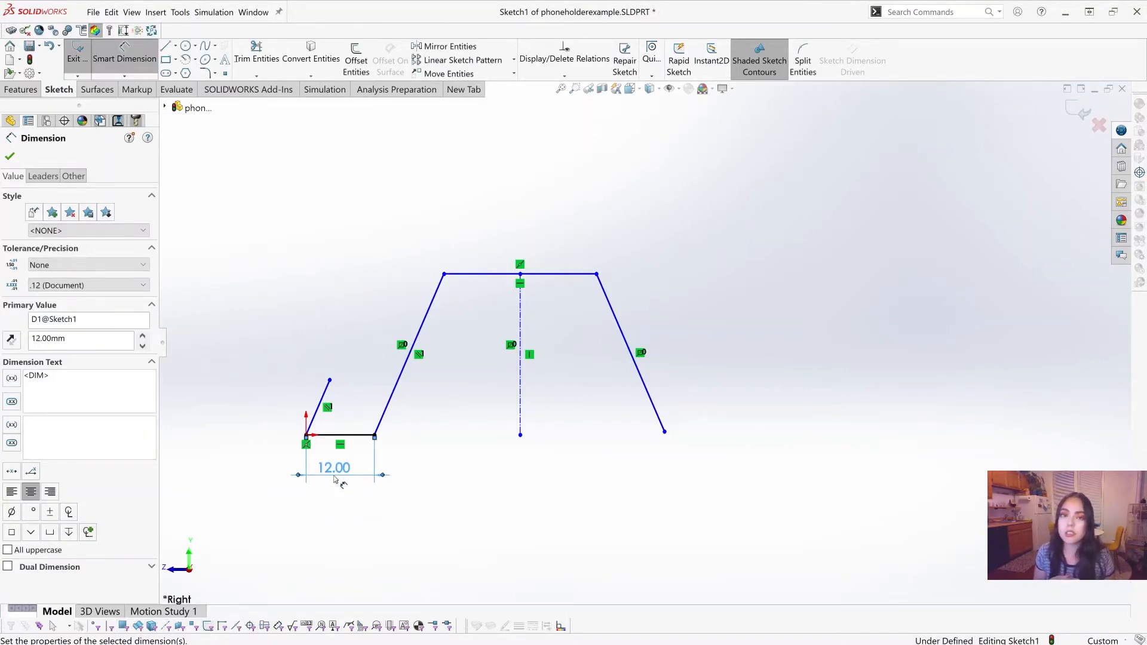
# Step: Dimension the slanted lip's length at 10 mm
pyautogui.scroll(3, 752, 379)
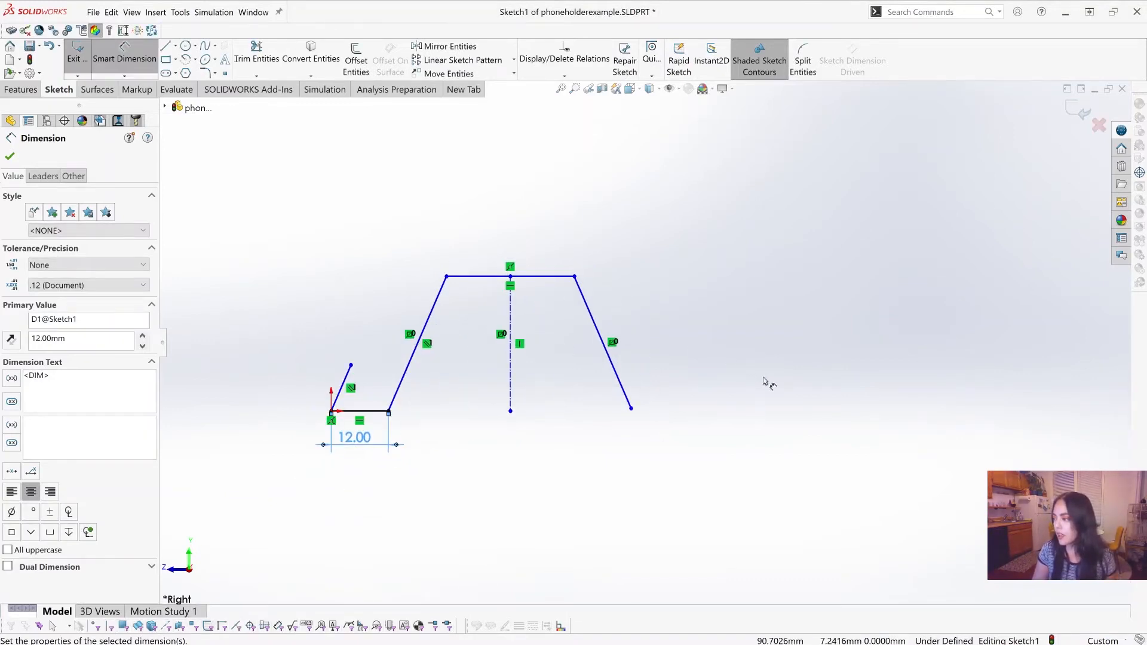
pyautogui.scroll(-2, 708, 282)
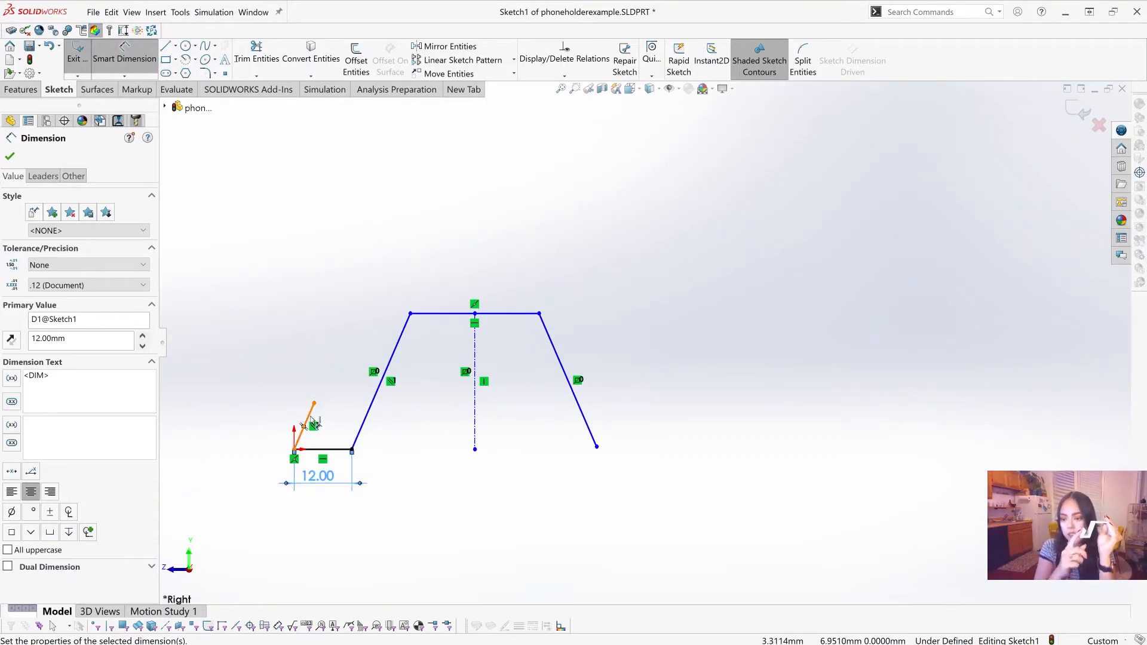
pyautogui.scroll(-2, 326, 409)
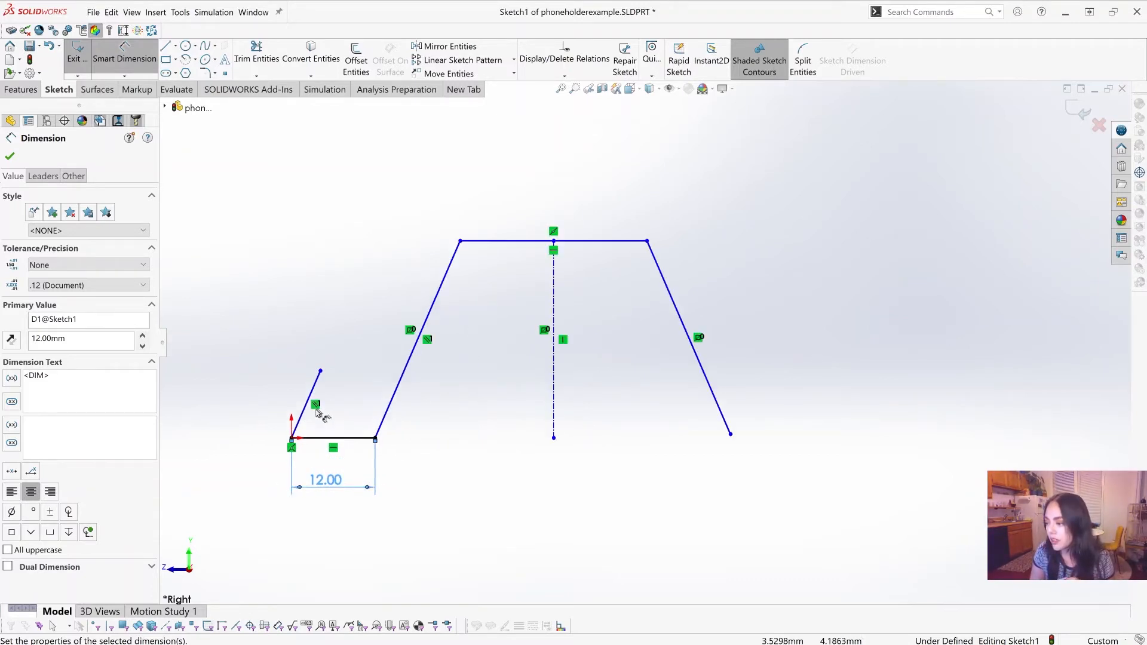
pyautogui.click(308, 405)
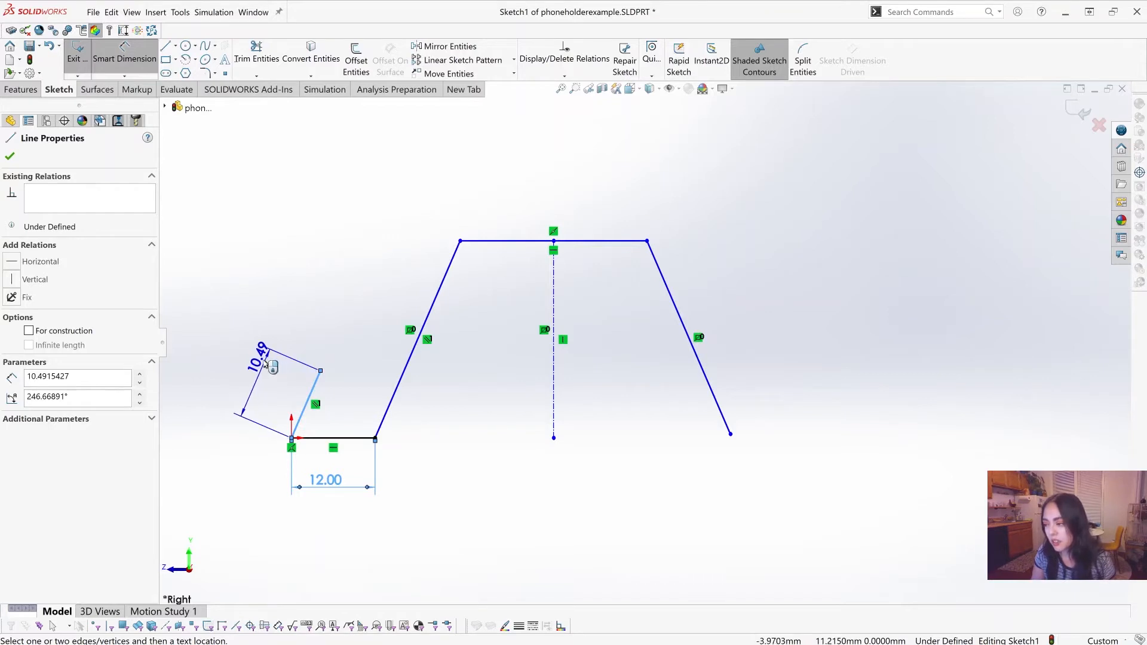
pyautogui.click(259, 370)
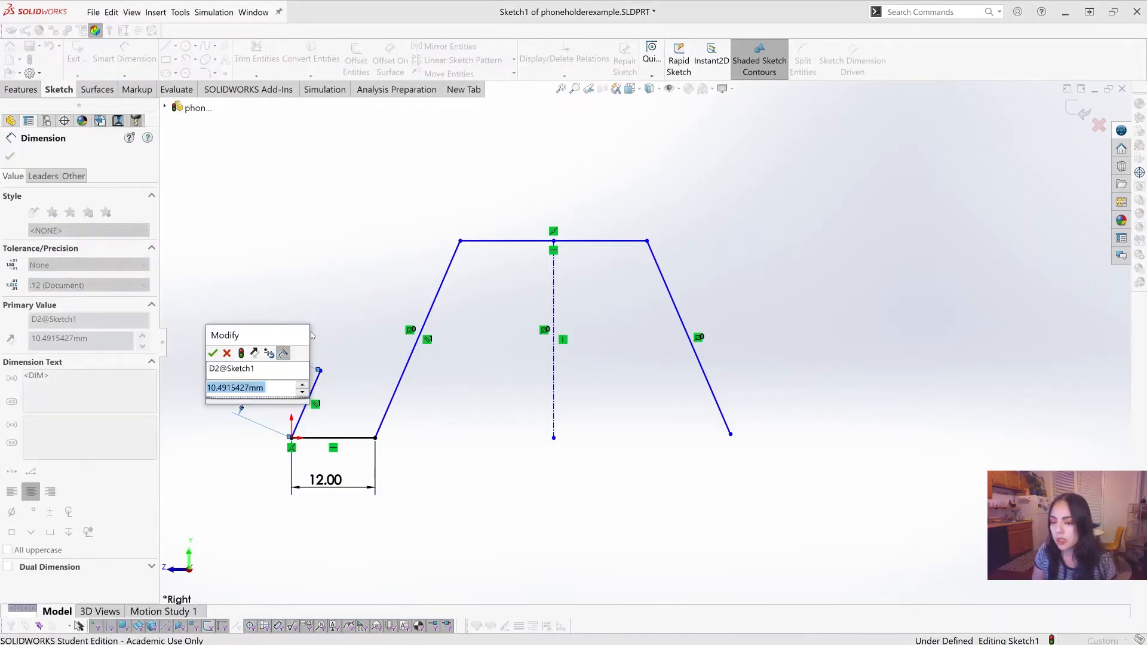
pyautogui.write('10')
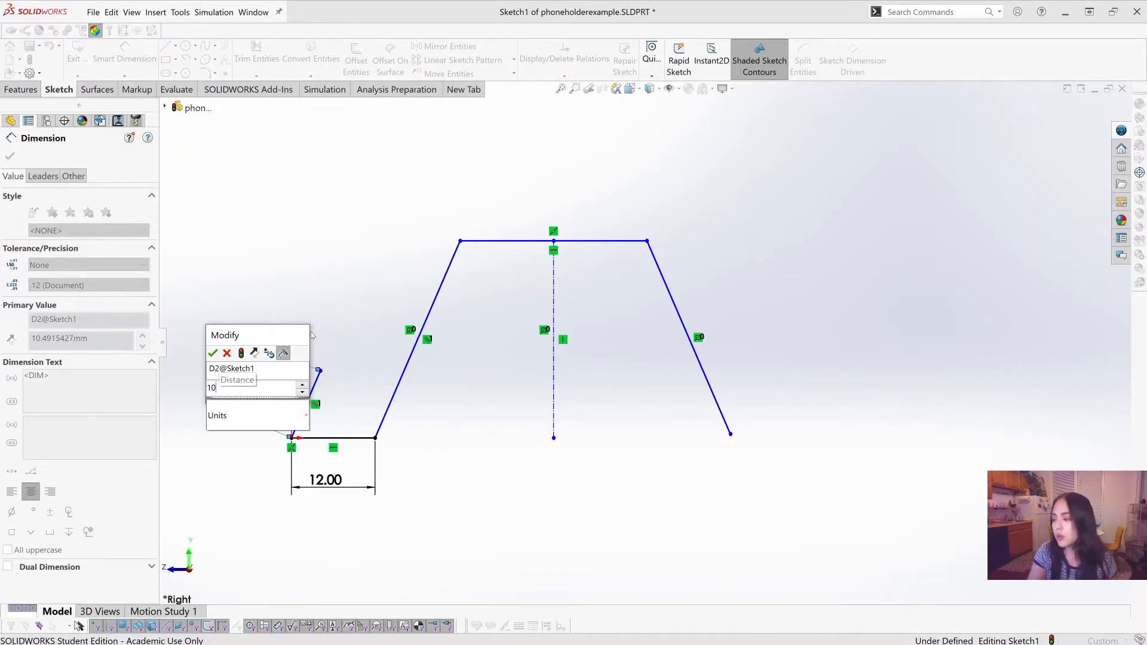
pyautogui.press('Return')
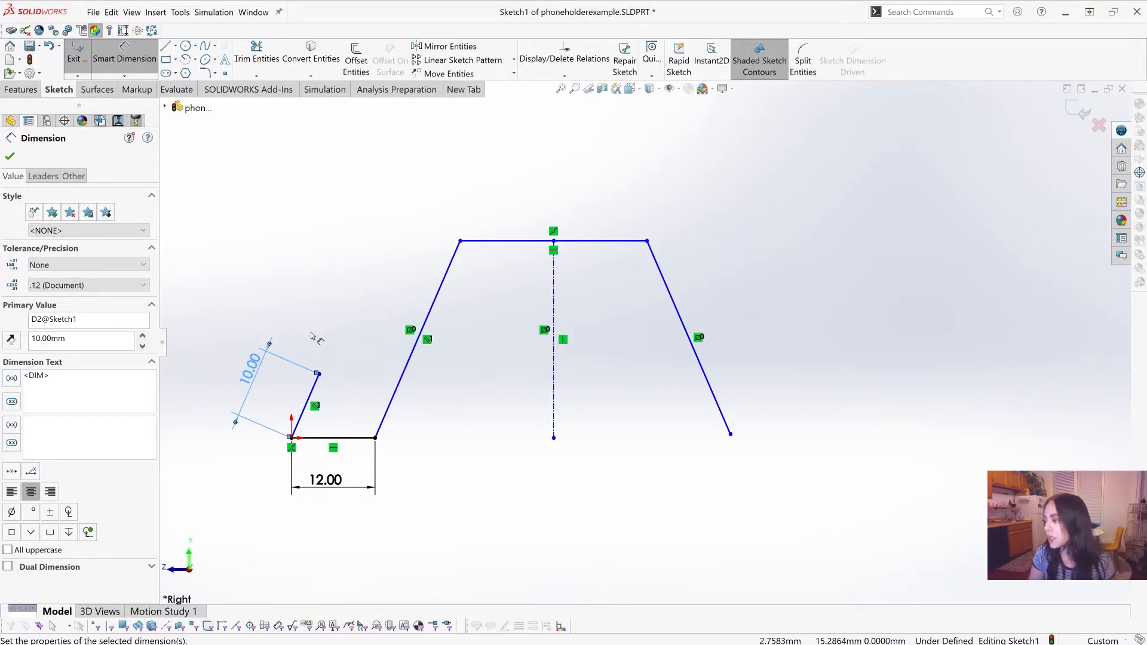
# Step: Dimension the vertical height of the front sloping leg at 40 mm
pyautogui.scroll(3, 747, 328)
pyautogui.scroll(-1, 777, 326)
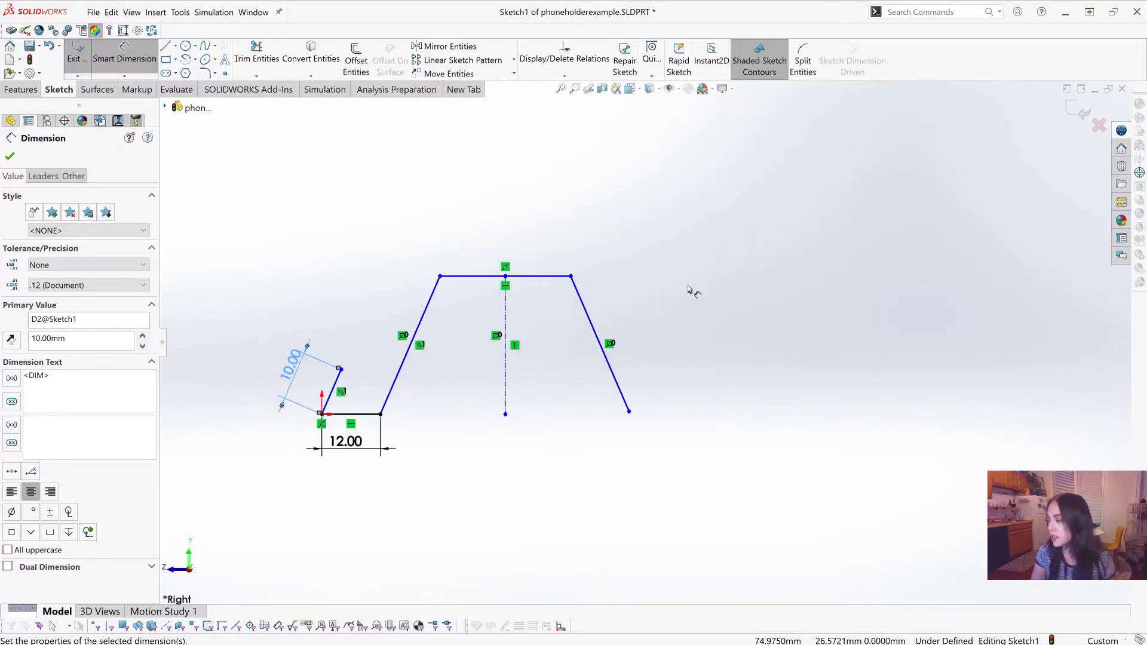
pyautogui.scroll(1, 689, 290)
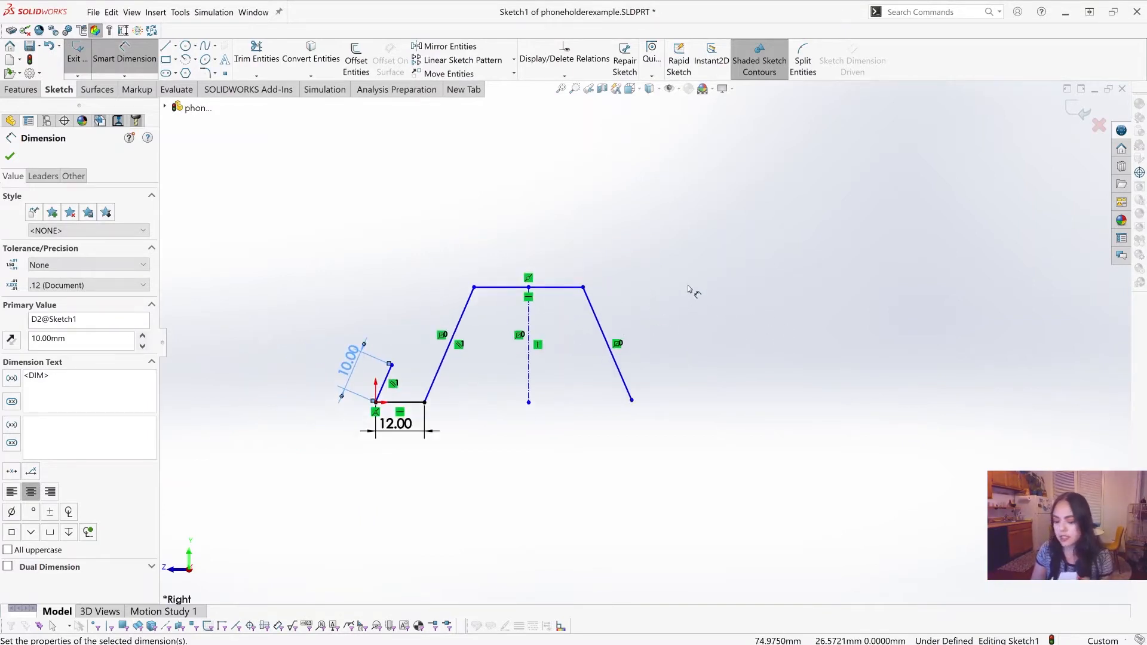
pyautogui.click(455, 321)
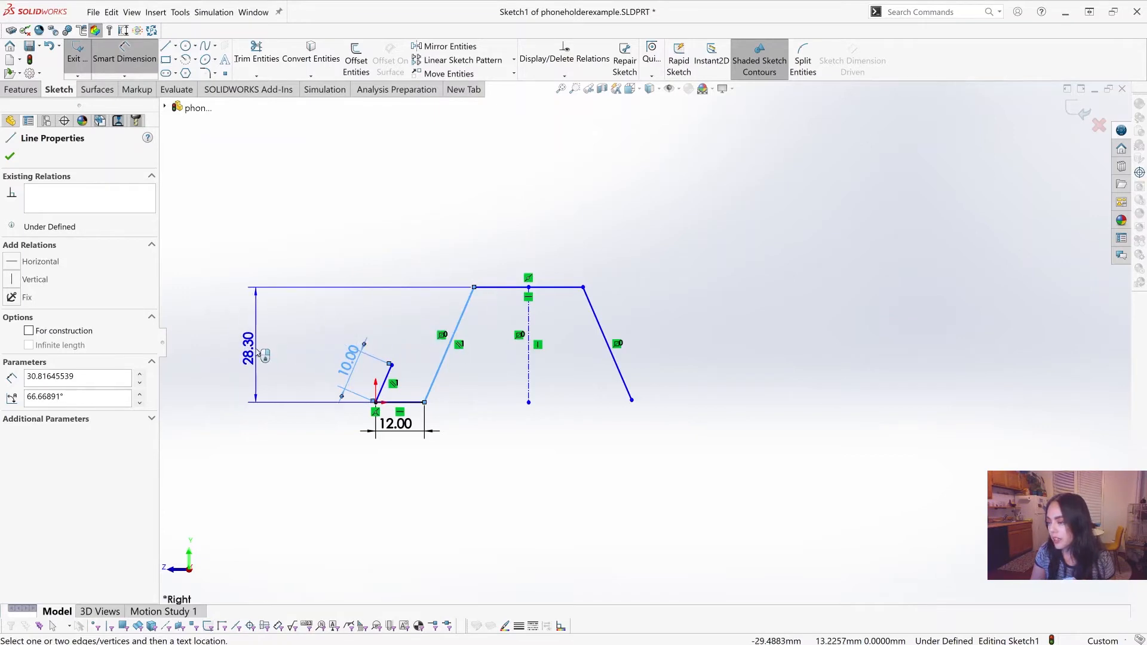
pyautogui.click(256, 351)
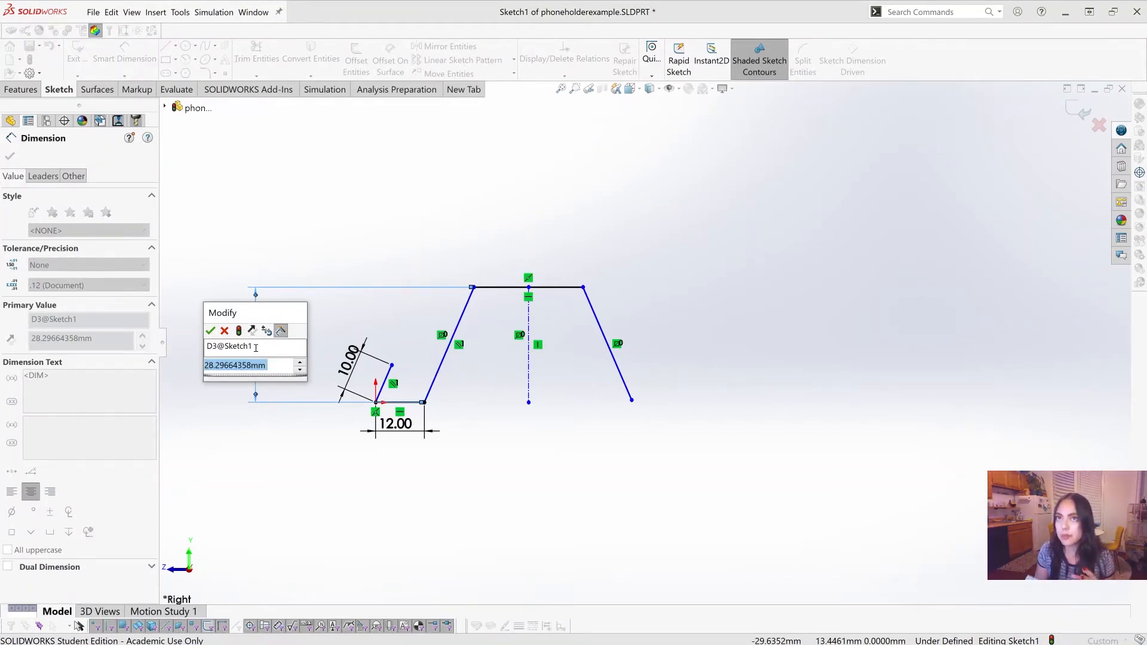
pyautogui.write('60')
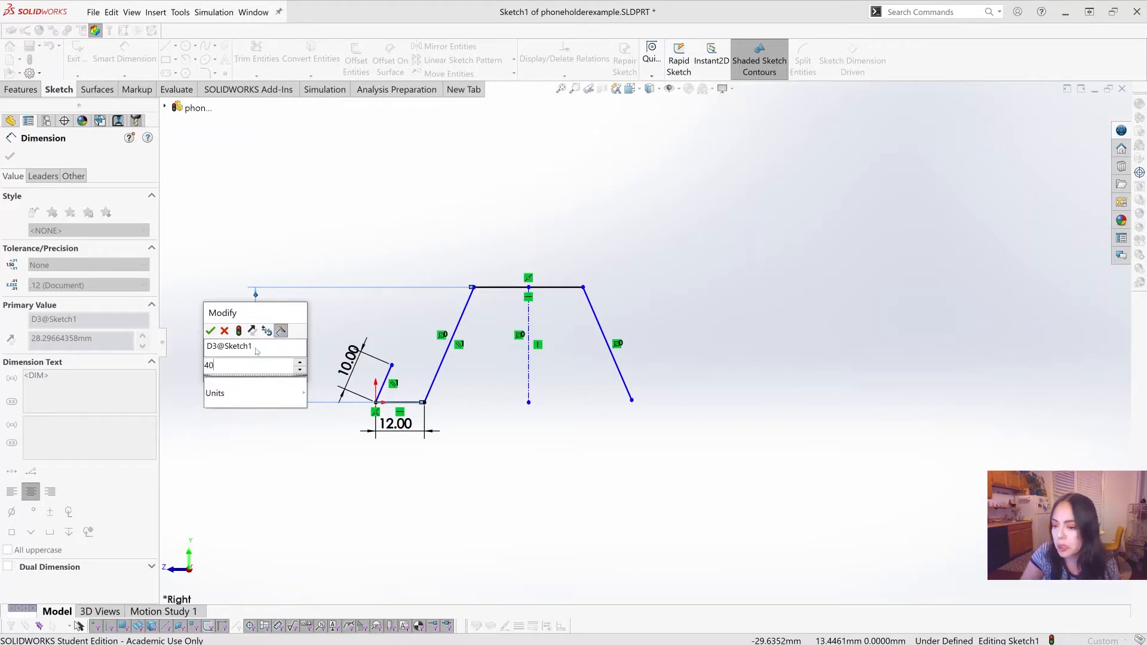
pyautogui.press('Return')
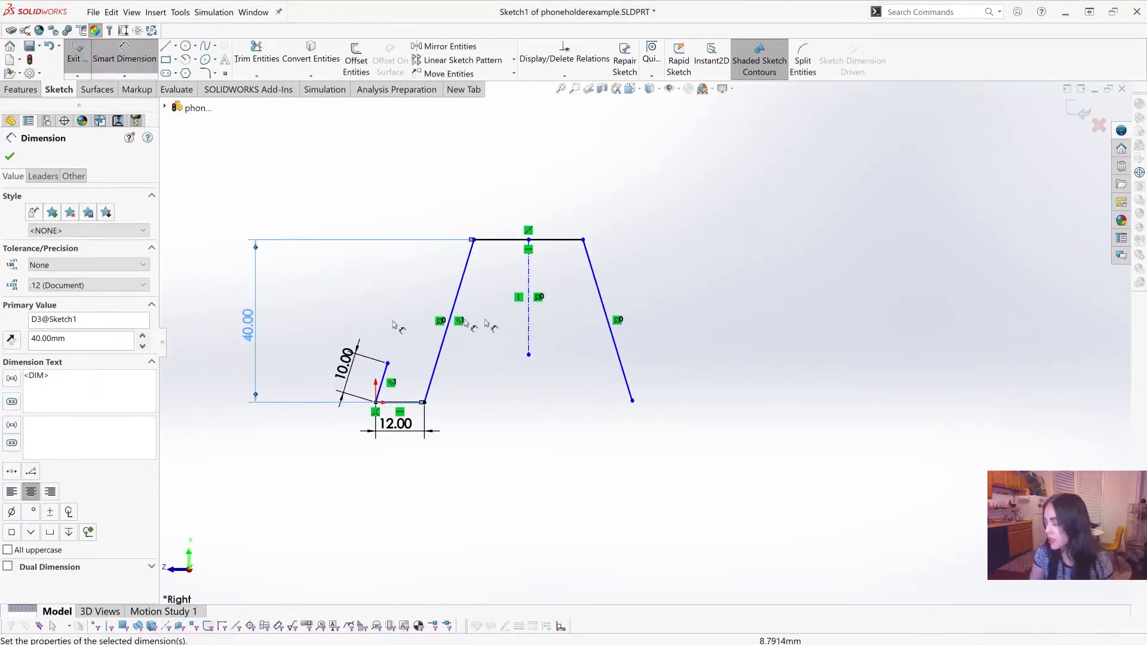
pyautogui.scroll(1, 701, 341)
pyautogui.scroll(-1, 702, 342)
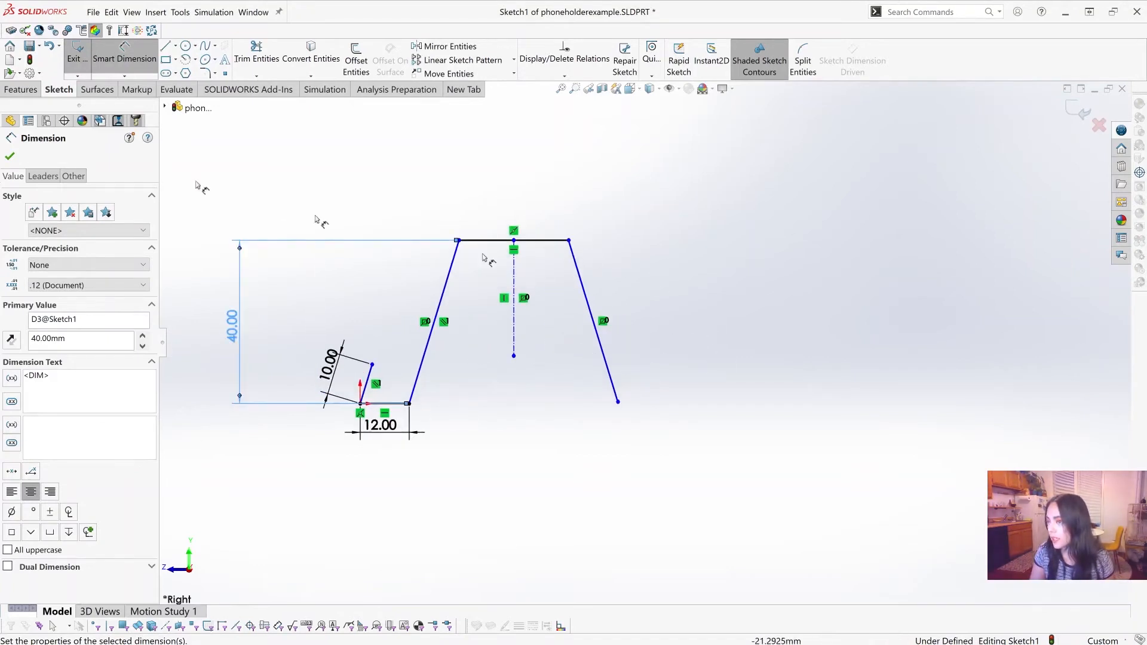
pyautogui.press('Escape')
pyautogui.press('Escape')
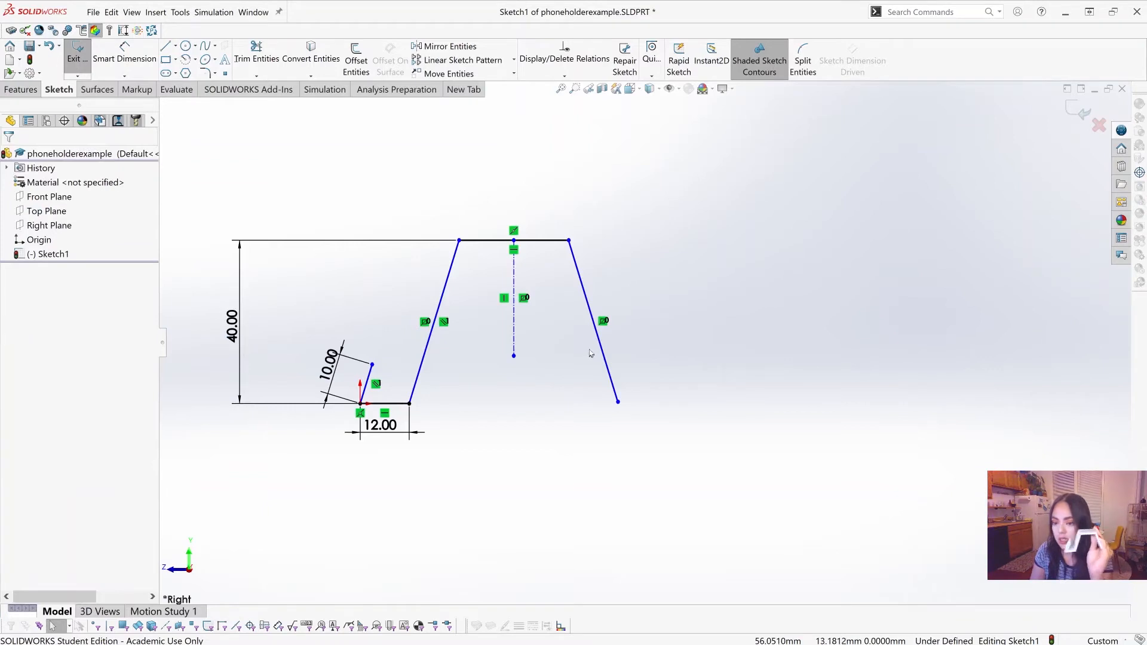
# Step: Dimension the angle between the front sloping leg and the horizontal base line at 65°
pyautogui.click(125, 60)
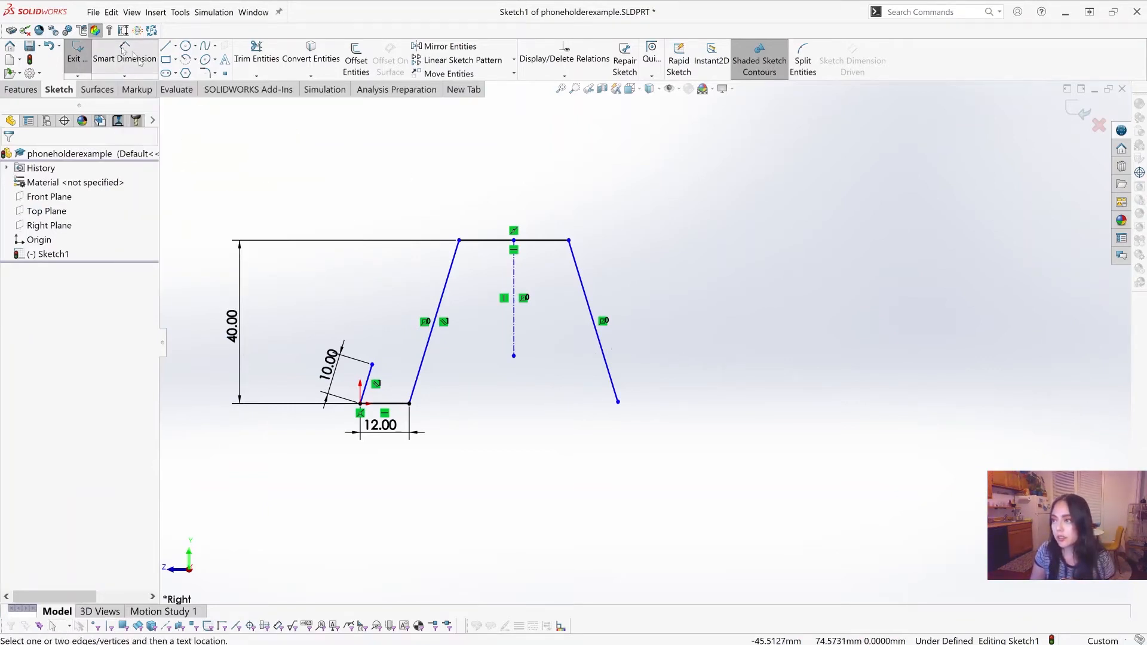
pyautogui.scroll(-2, 591, 344)
pyautogui.scroll(-1, 302, 436)
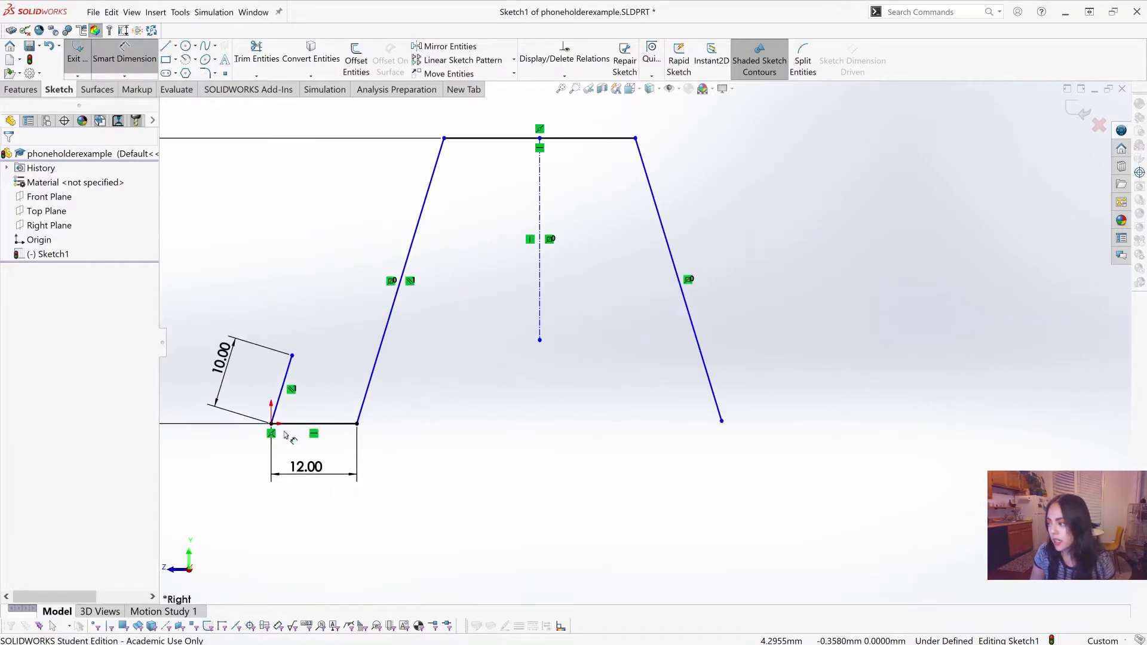
pyautogui.click(361, 418)
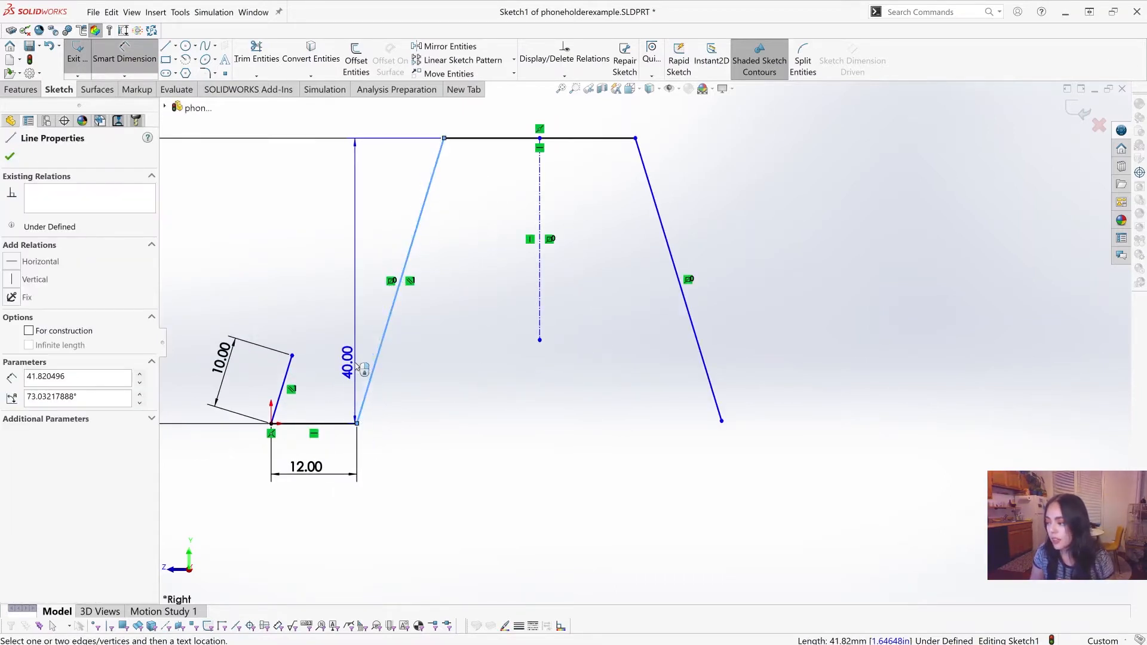
pyautogui.click(327, 424)
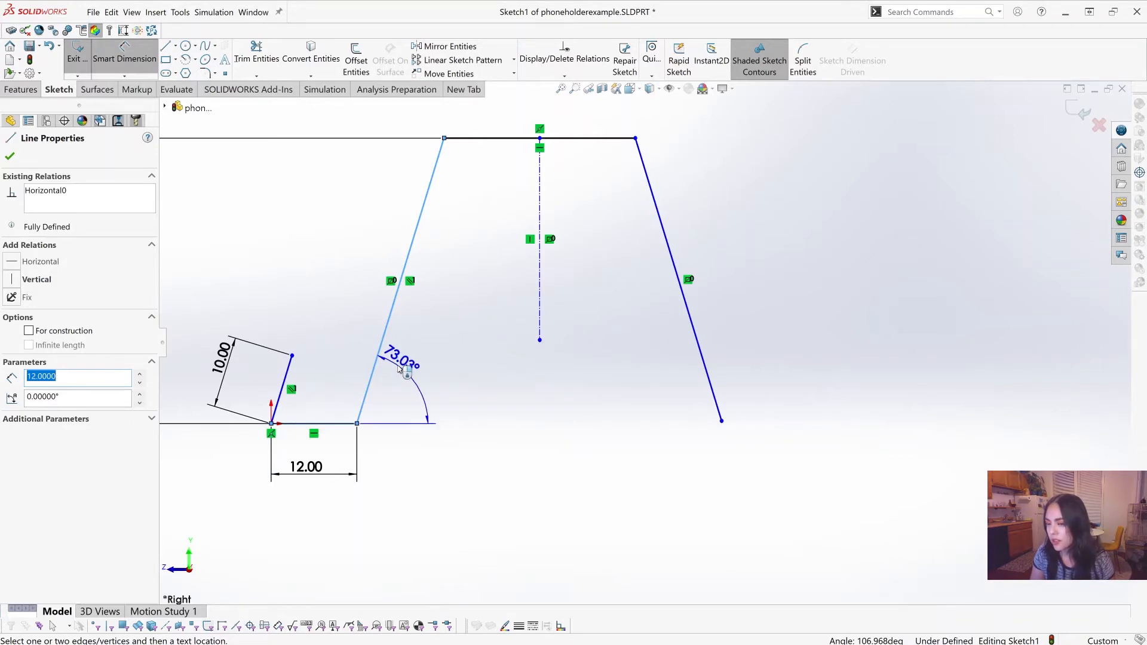
pyautogui.click(400, 367)
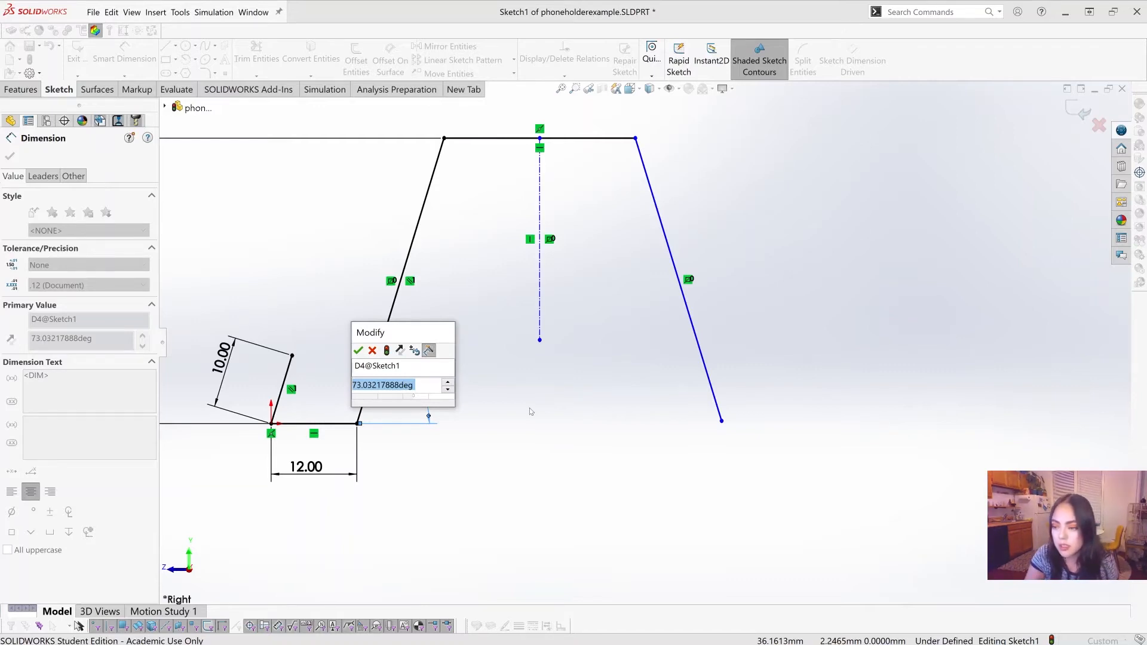
pyautogui.write('65')
pyautogui.press('Return')
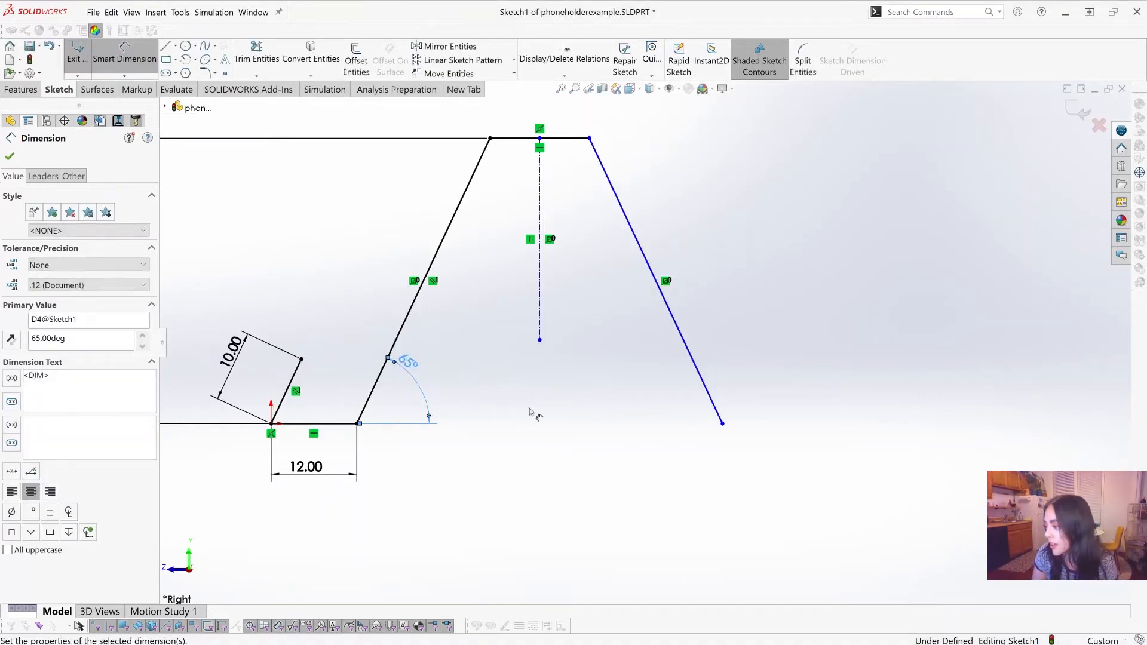
pyautogui.scroll(3, 789, 315)
pyautogui.scroll(-2, 777, 314)
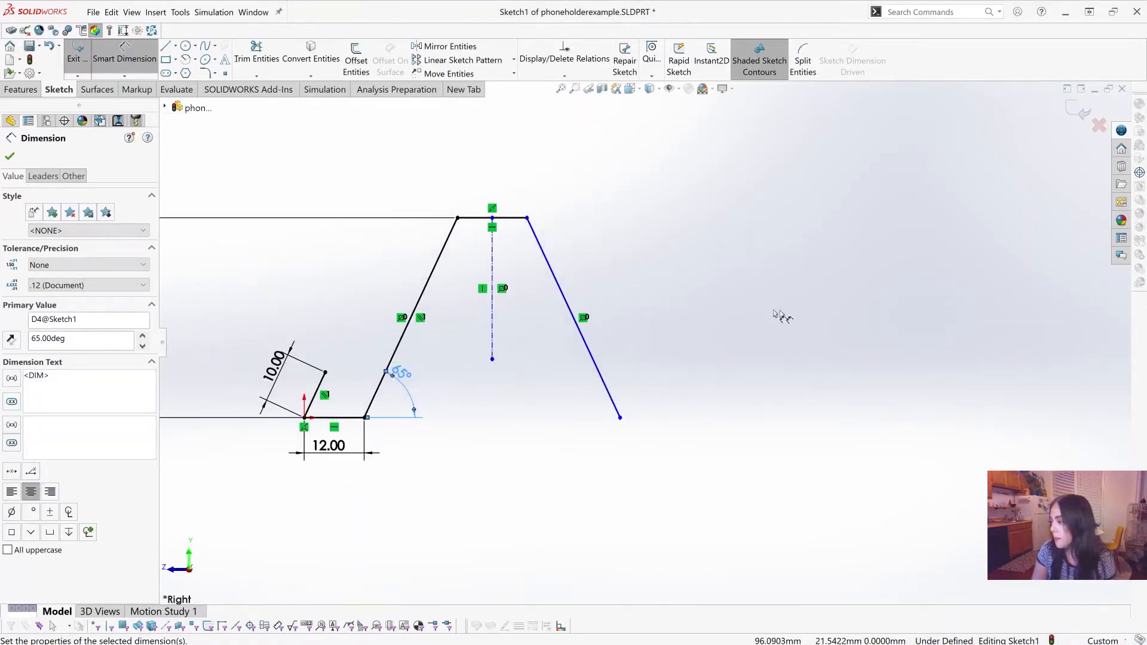
pyautogui.scroll(2, 622, 310)
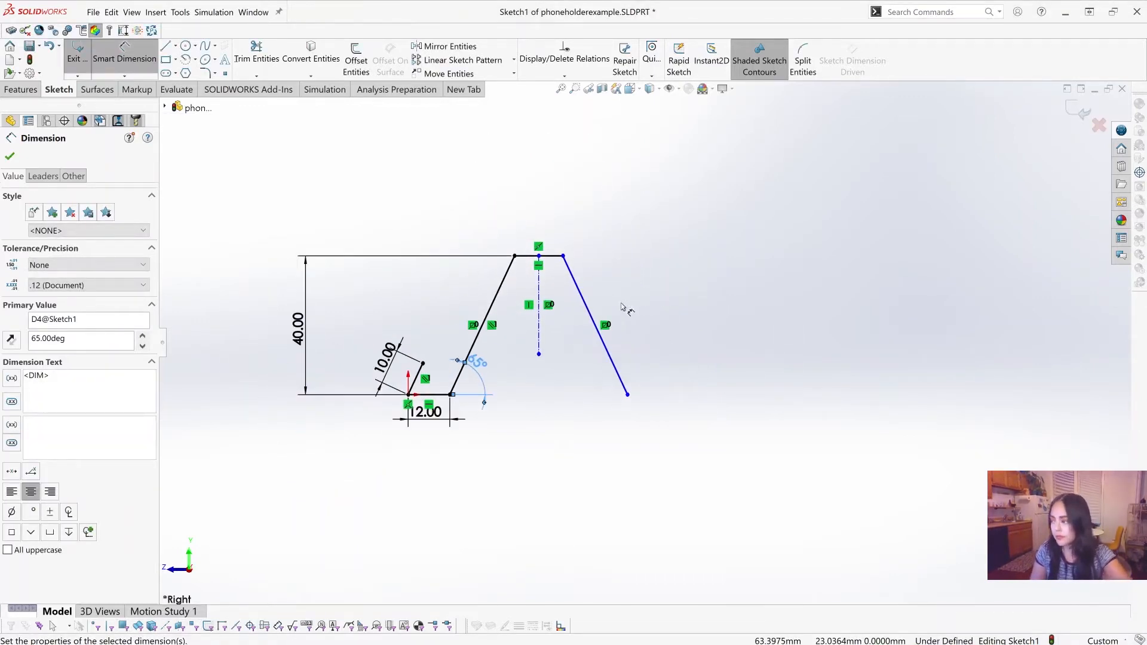
pyautogui.press('Escape')
pyautogui.press('Escape')
# Step: Sketch a slanted 3 Point Corner Rectangle, about 9.9 mm by 150.6 mm, rising from between the lip and the front leg's foot
pyautogui.scroll(-2, 637, 303)
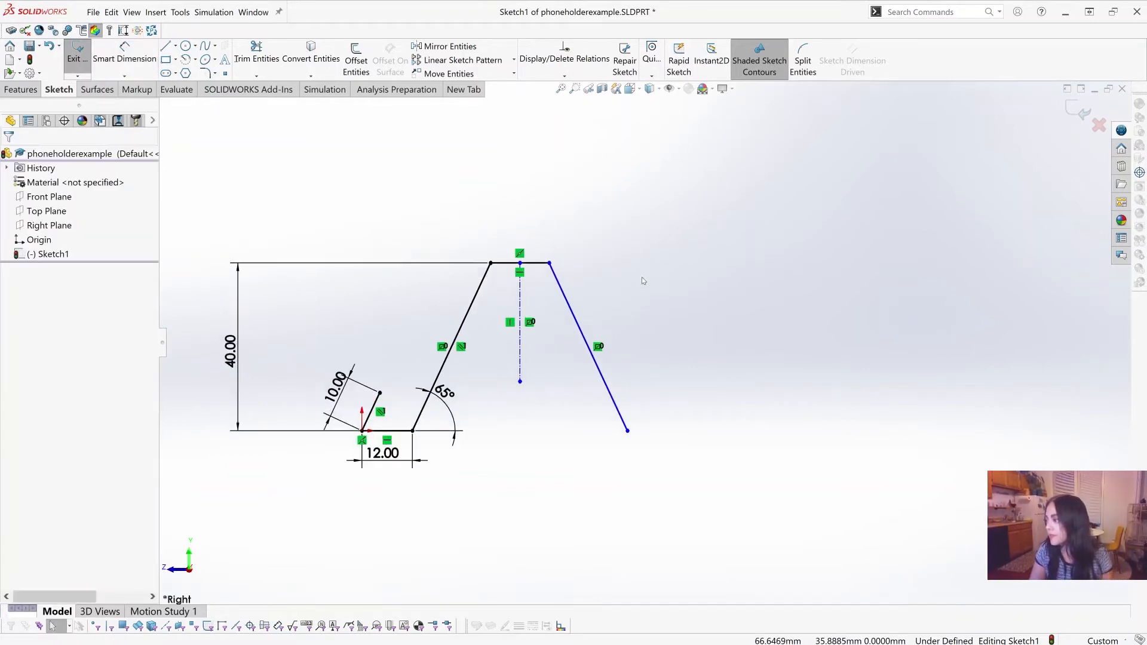
pyautogui.scroll(2, 651, 297)
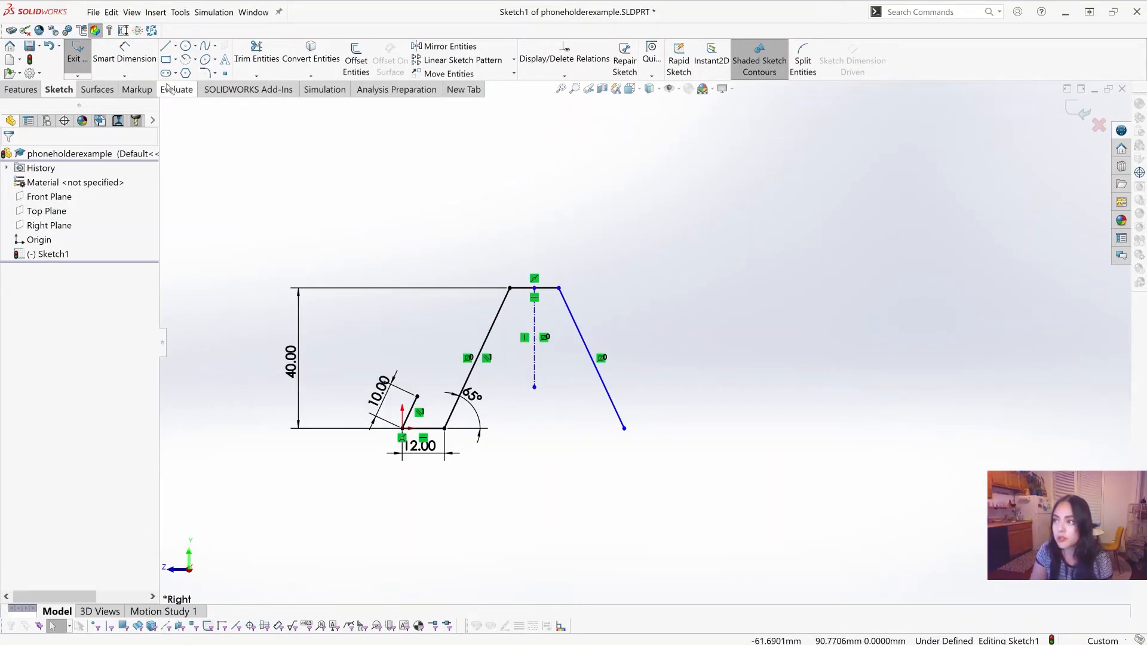
pyautogui.click(175, 59)
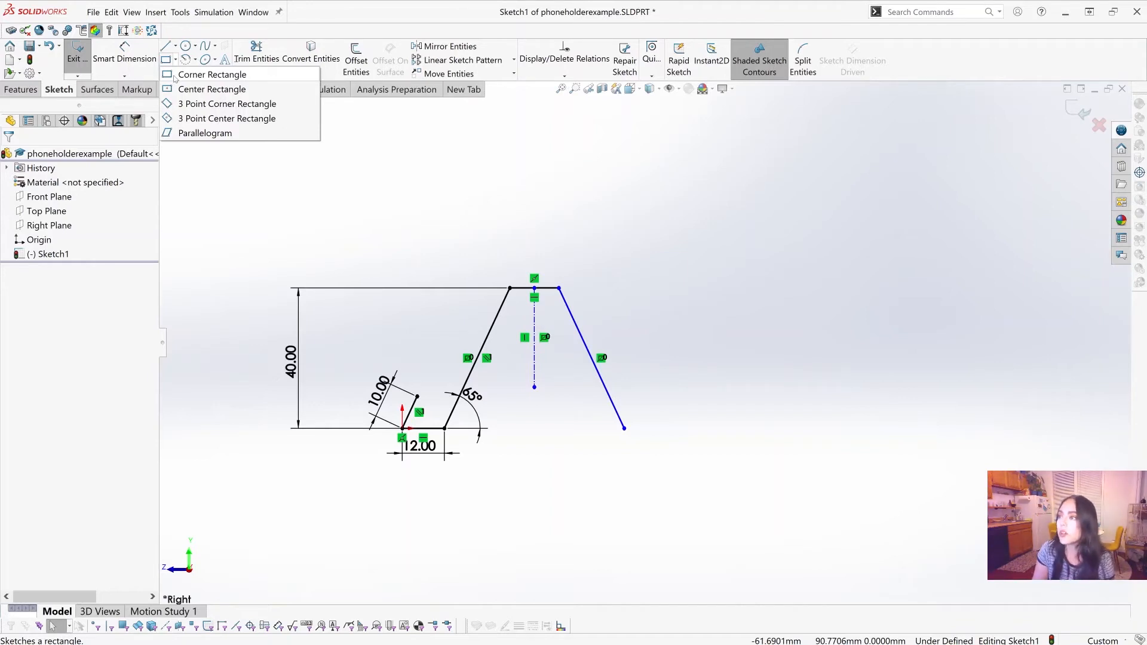
pyautogui.click(176, 107)
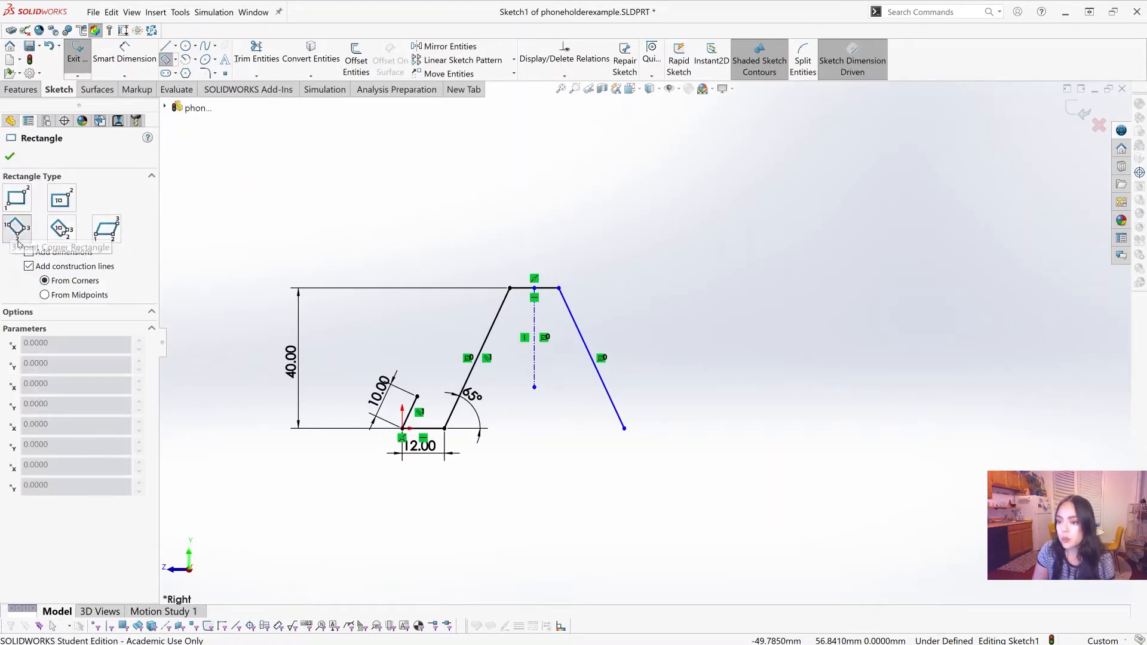
pyautogui.scroll(-2, 546, 379)
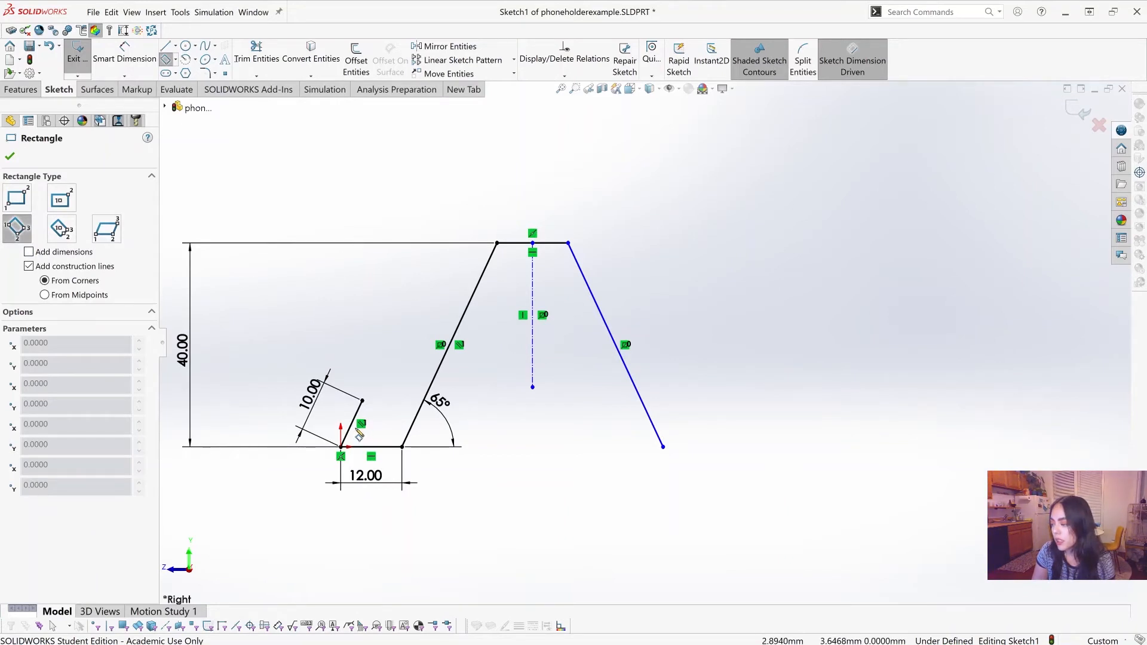
pyautogui.click(356, 428)
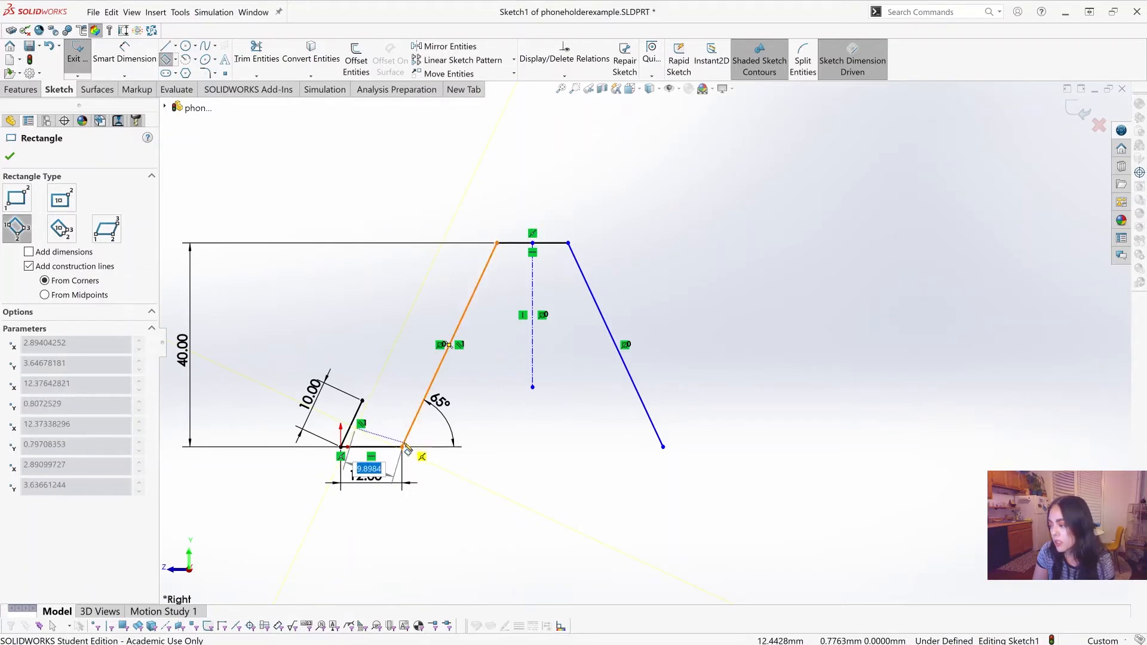
pyautogui.click(405, 446)
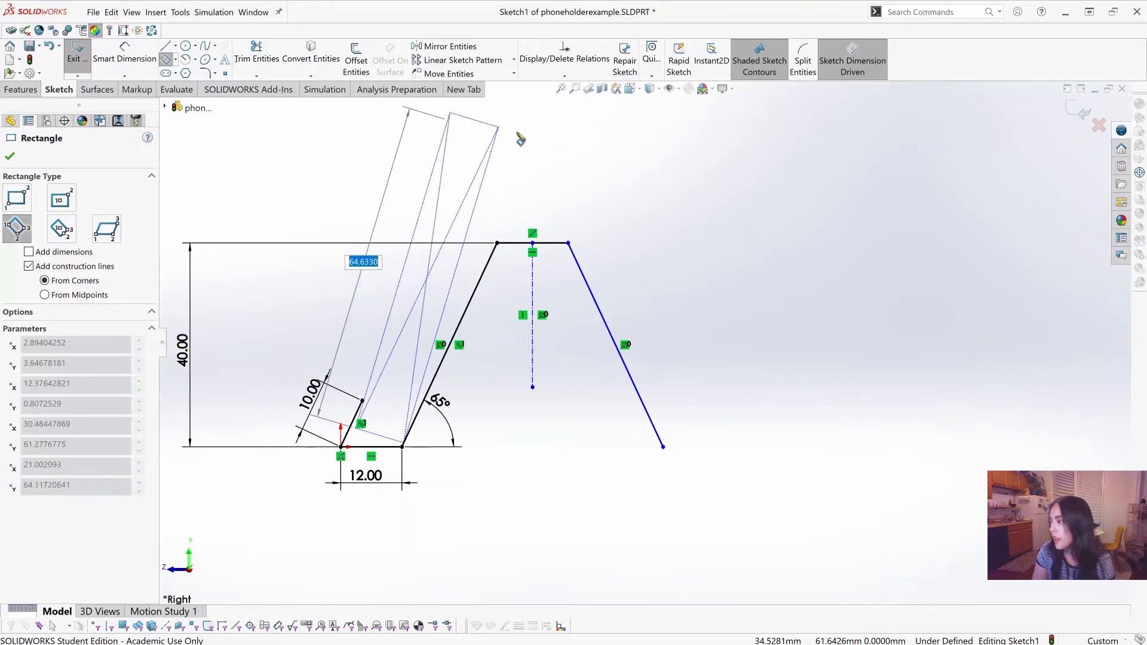
pyautogui.scroll(3, 519, 138)
pyautogui.scroll(3, 624, 106)
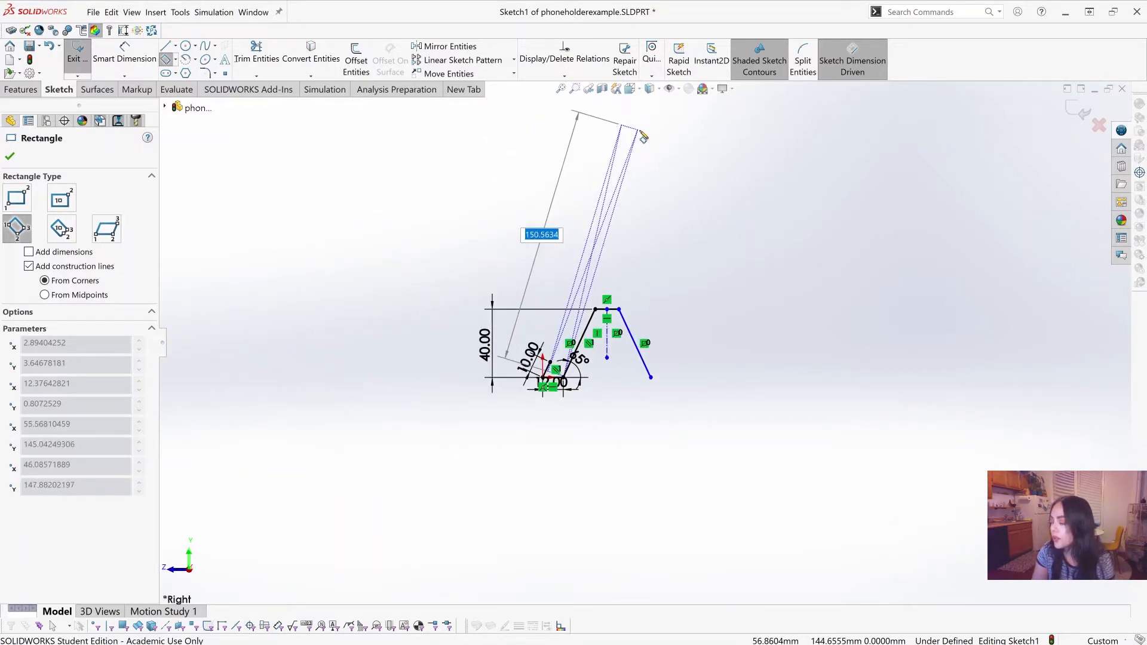
pyautogui.click(643, 138)
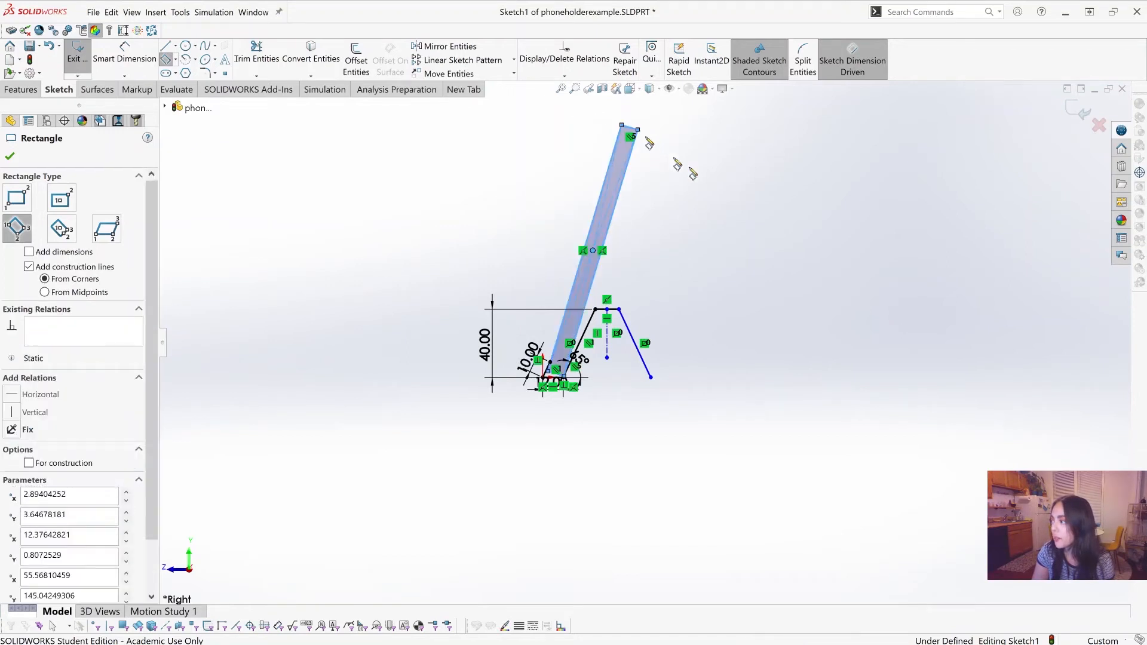
pyautogui.scroll(1, 807, 225)
pyautogui.scroll(-2, 665, 364)
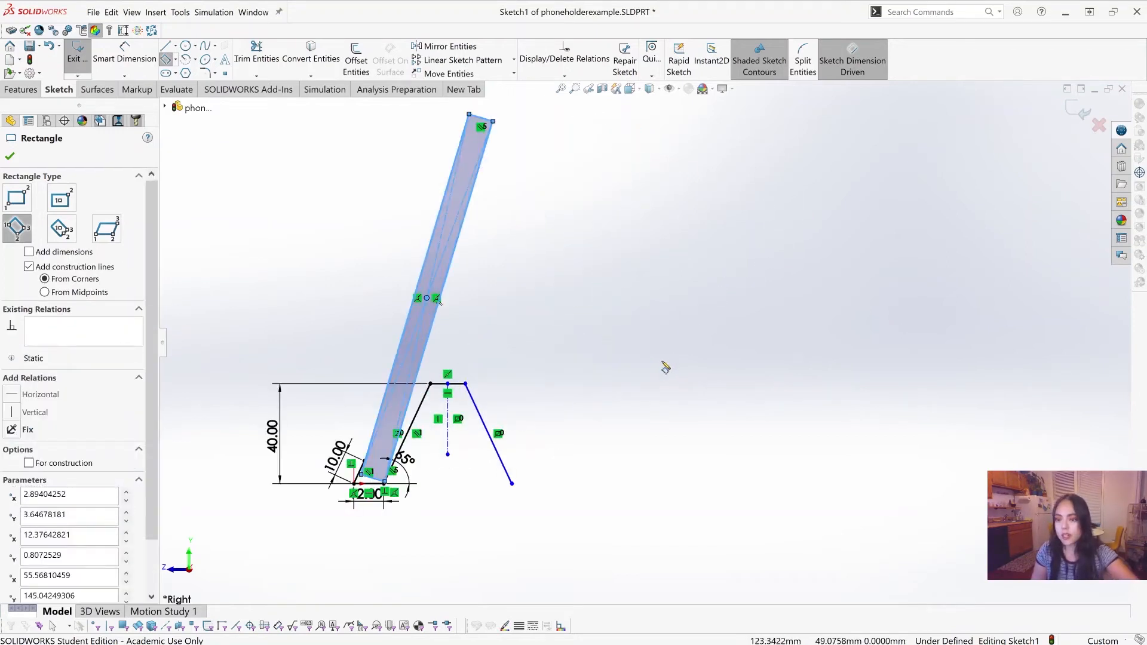
pyautogui.press('Escape')
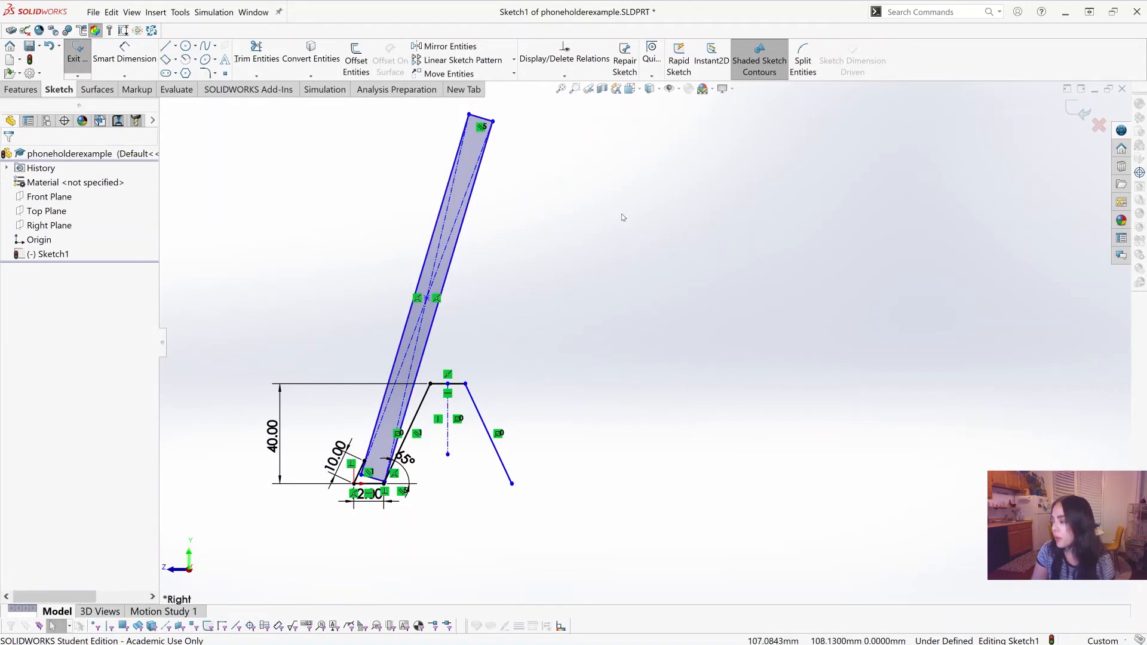
pyautogui.scroll(1, 573, 251)
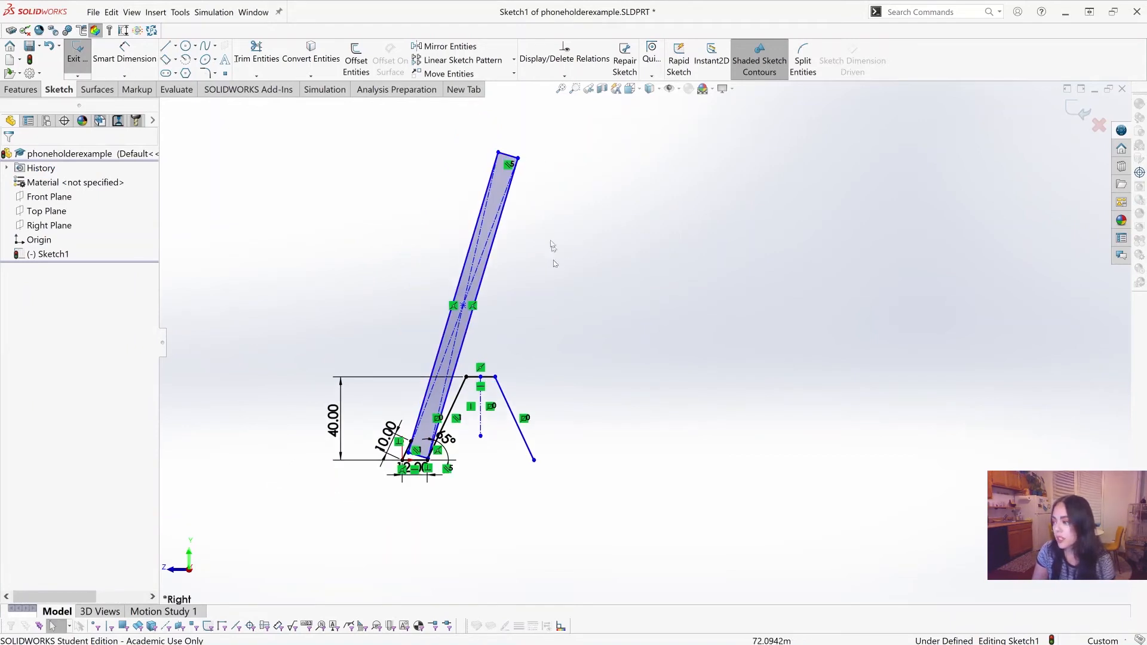
pyautogui.scroll(-1, 444, 205)
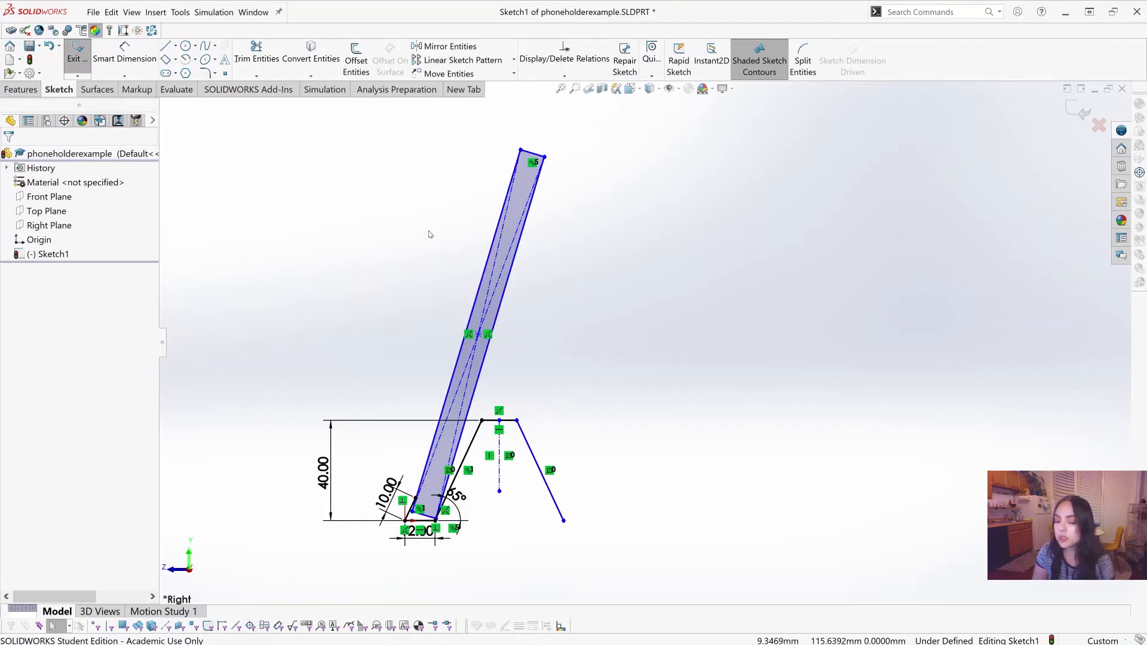
# Step: Convert the slanted rectangle's lip-side long edge and its upper short edge to construction lines
pyautogui.click(478, 264)
pyautogui.rightClick(482, 268)
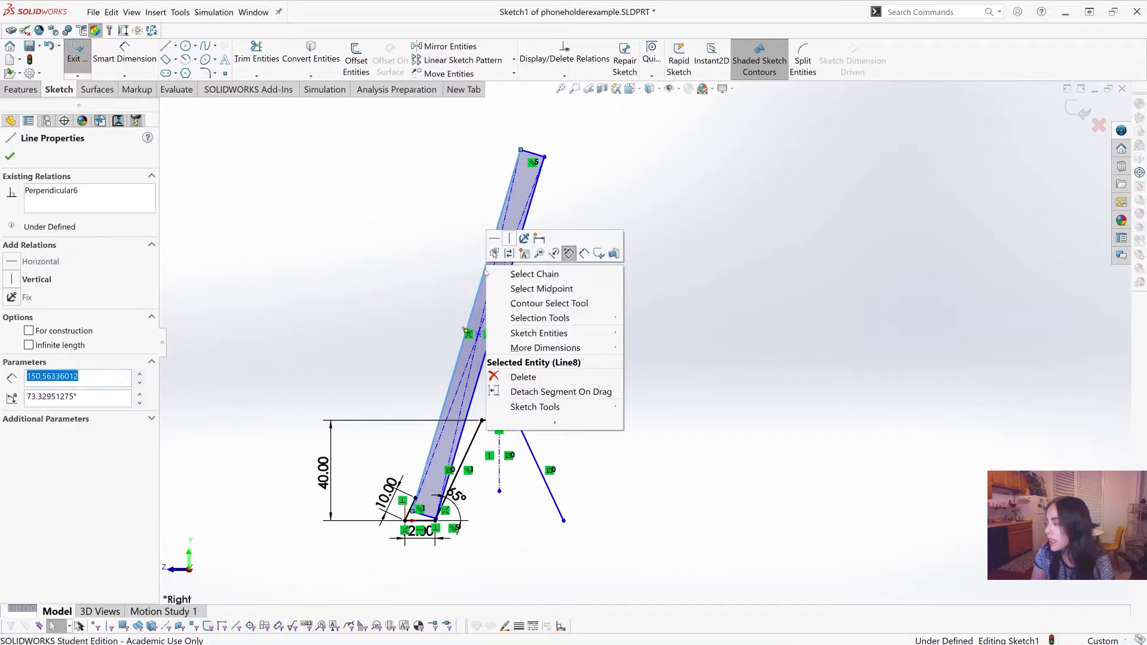
pyautogui.click(30, 336)
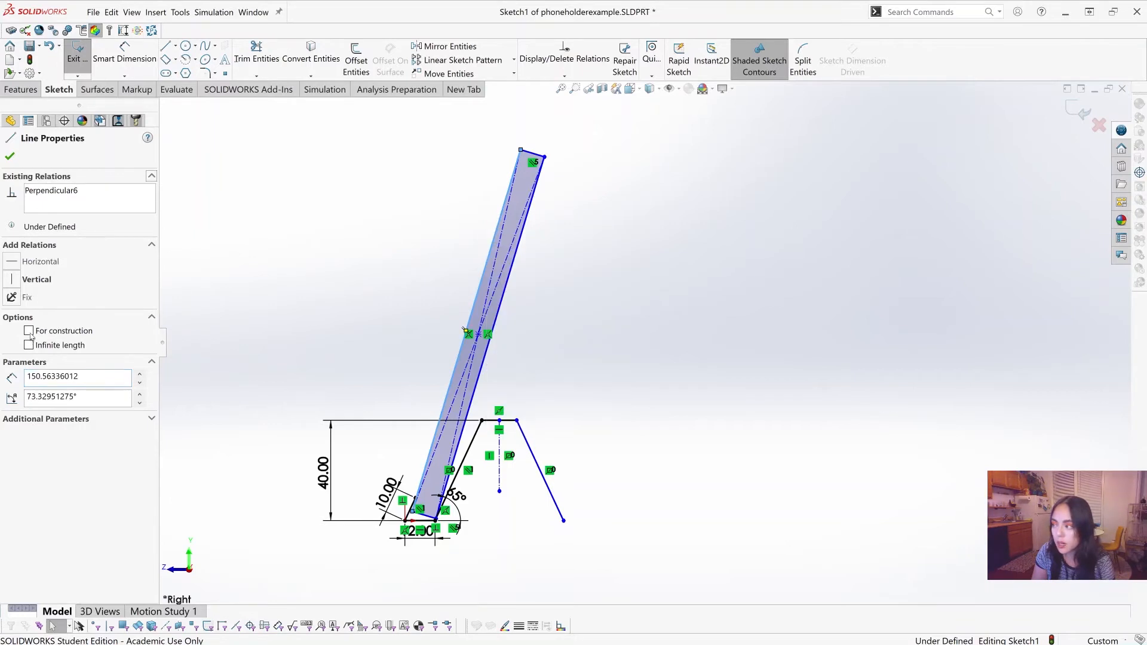
pyautogui.click(30, 334)
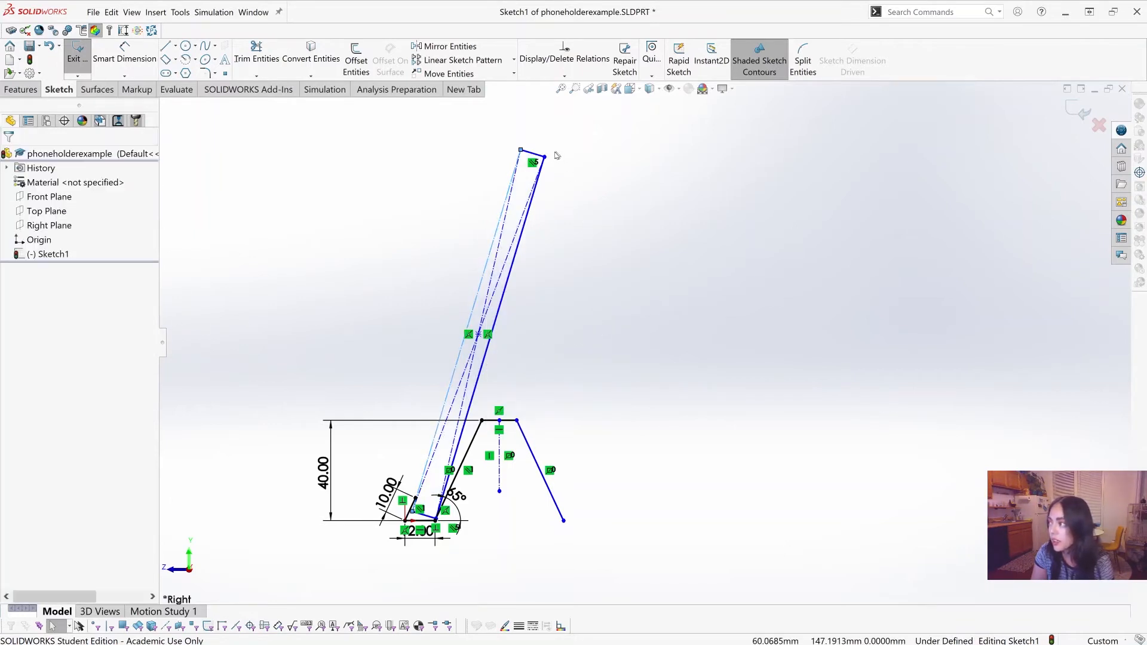
pyautogui.press('Escape')
pyautogui.click(533, 156)
pyautogui.rightClick(532, 154)
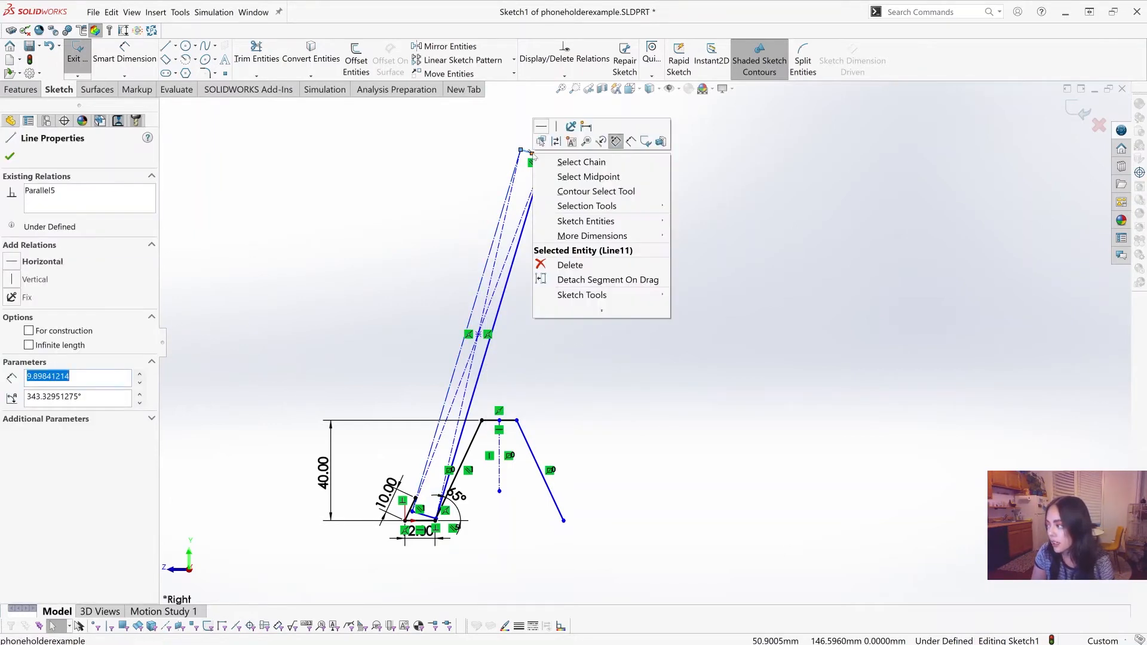
pyautogui.click(603, 311)
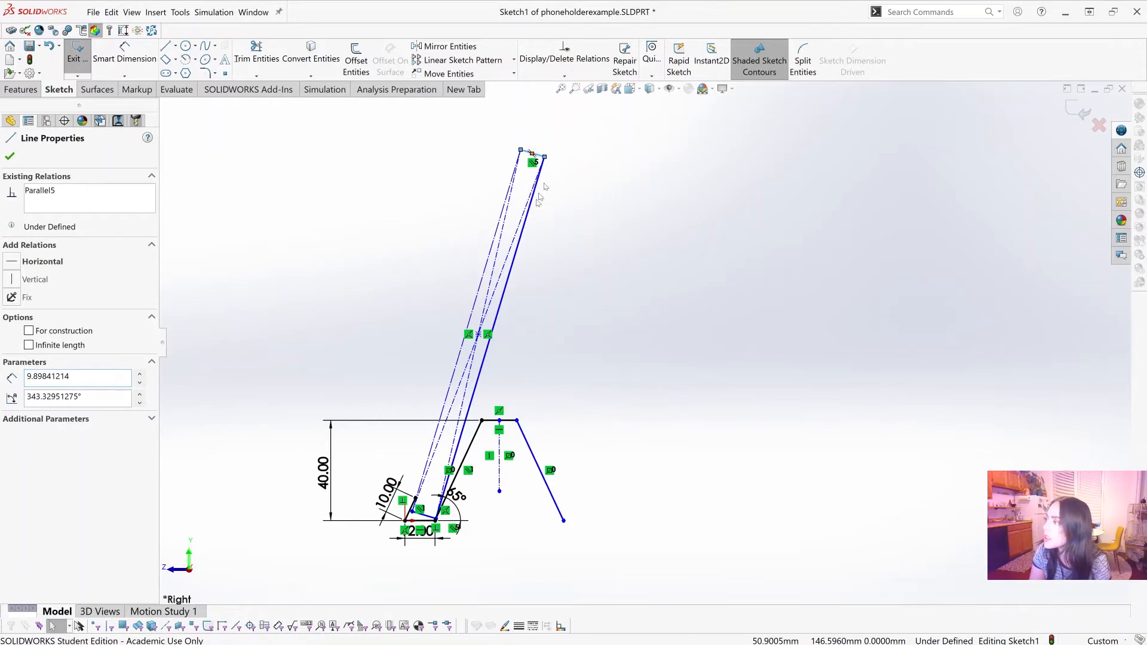
pyautogui.press('Escape')
# Step: Select the slanted rectangle's leg-side long edge and lower short edge together and convert both to construction lines
pyautogui.scroll(-2, 590, 309)
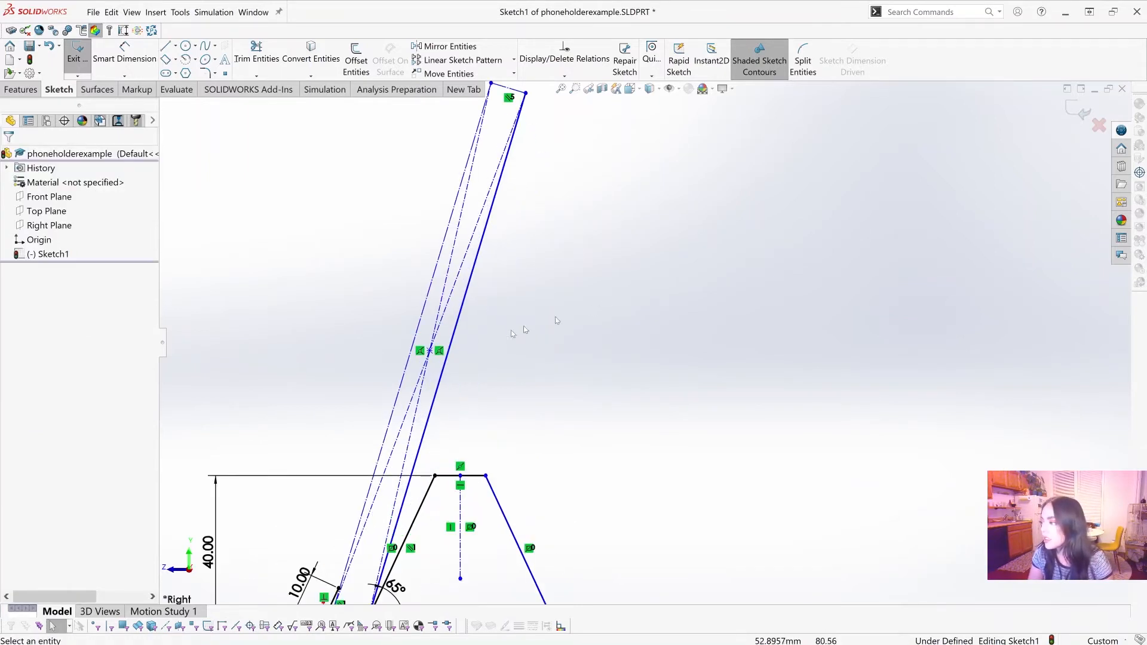
pyautogui.click(447, 356)
pyautogui.scroll(2, 642, 344)
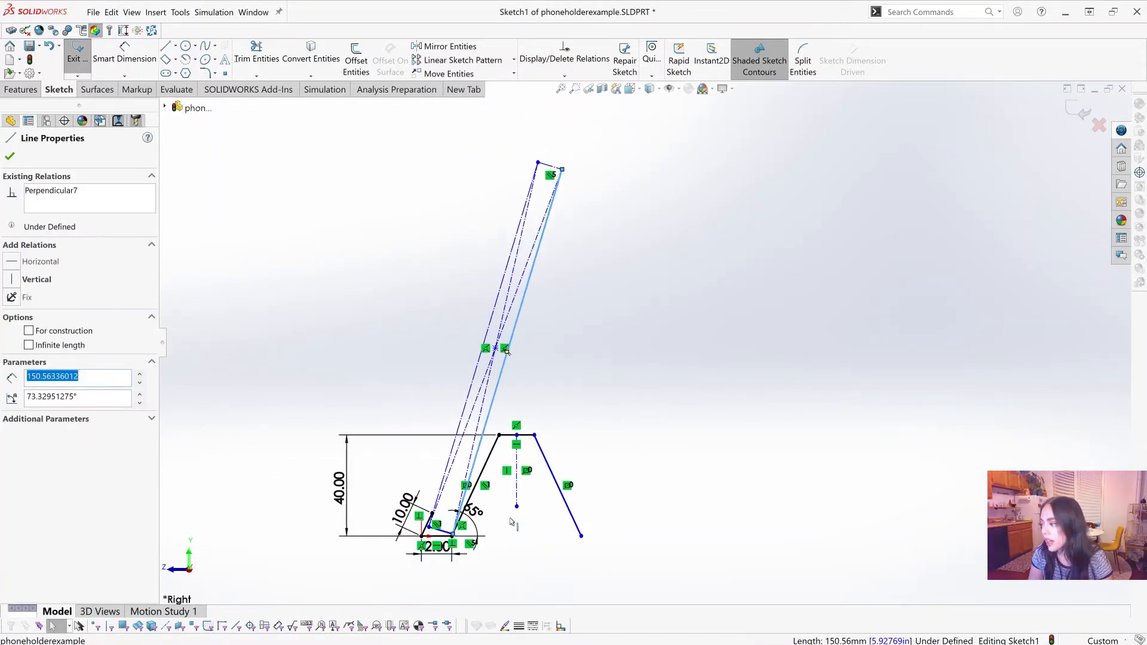
pyautogui.scroll(-1, 457, 548)
pyautogui.keyDown('shift'); pyautogui.click(440, 527); pyautogui.keyUp('shift')
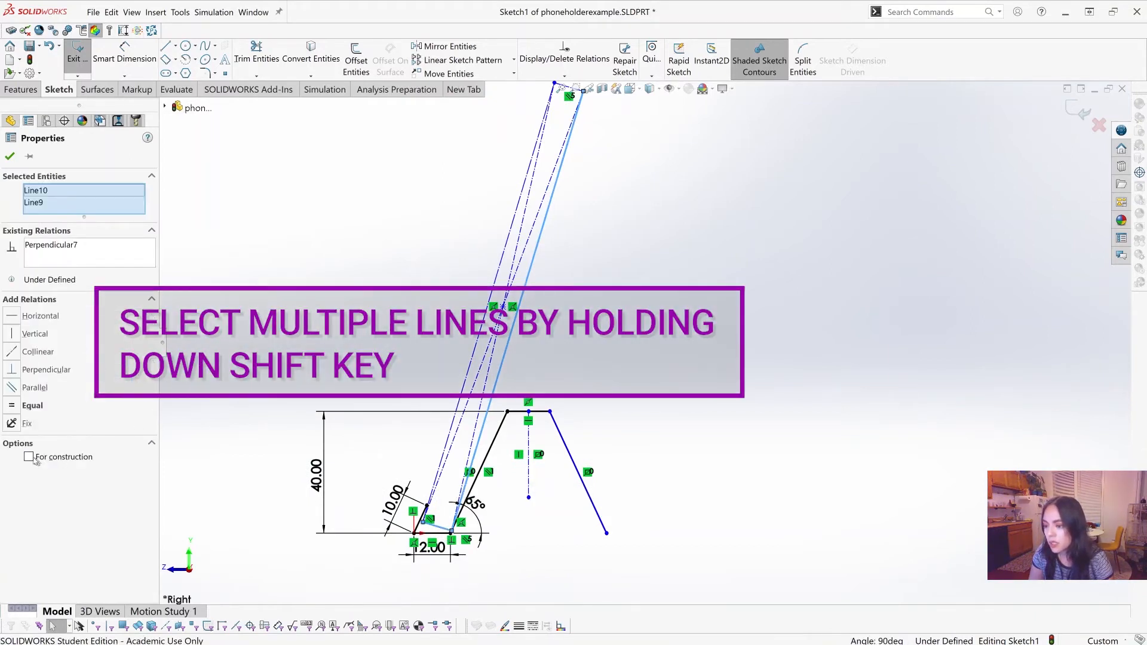
pyautogui.click(29, 457)
pyautogui.click(773, 377)
pyautogui.scroll(3, 772, 376)
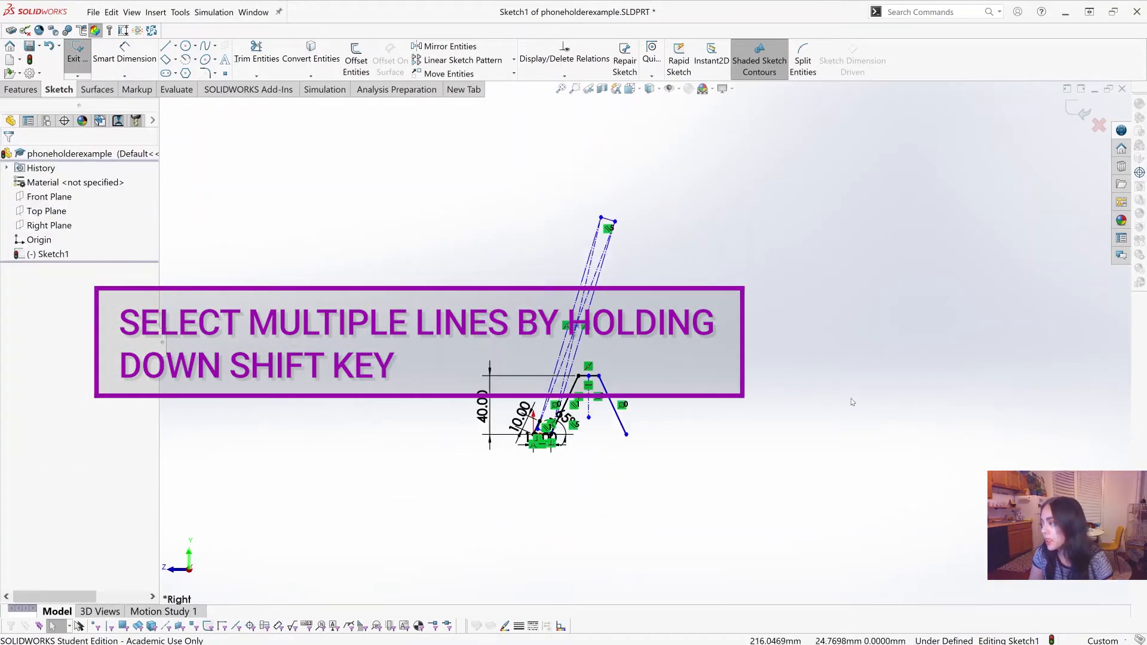
pyautogui.scroll(-3, 788, 303)
pyautogui.scroll(2, 508, 222)
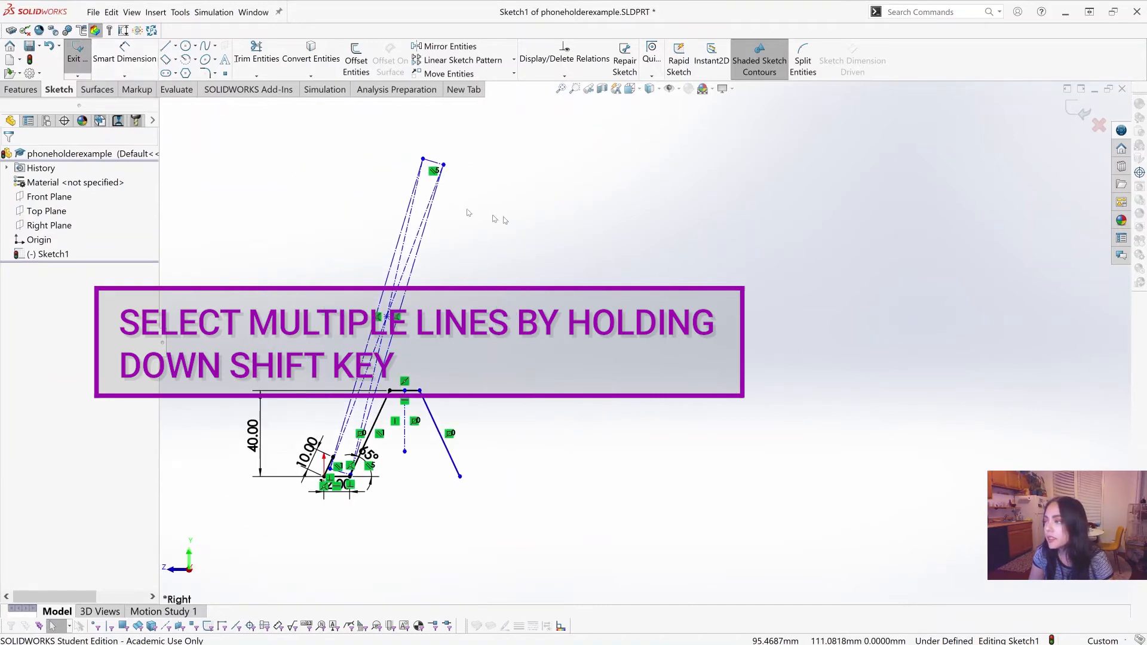
# Step: Dimension the slanted construction rectangle's upper short edge at 12 mm
pyautogui.click(134, 58)
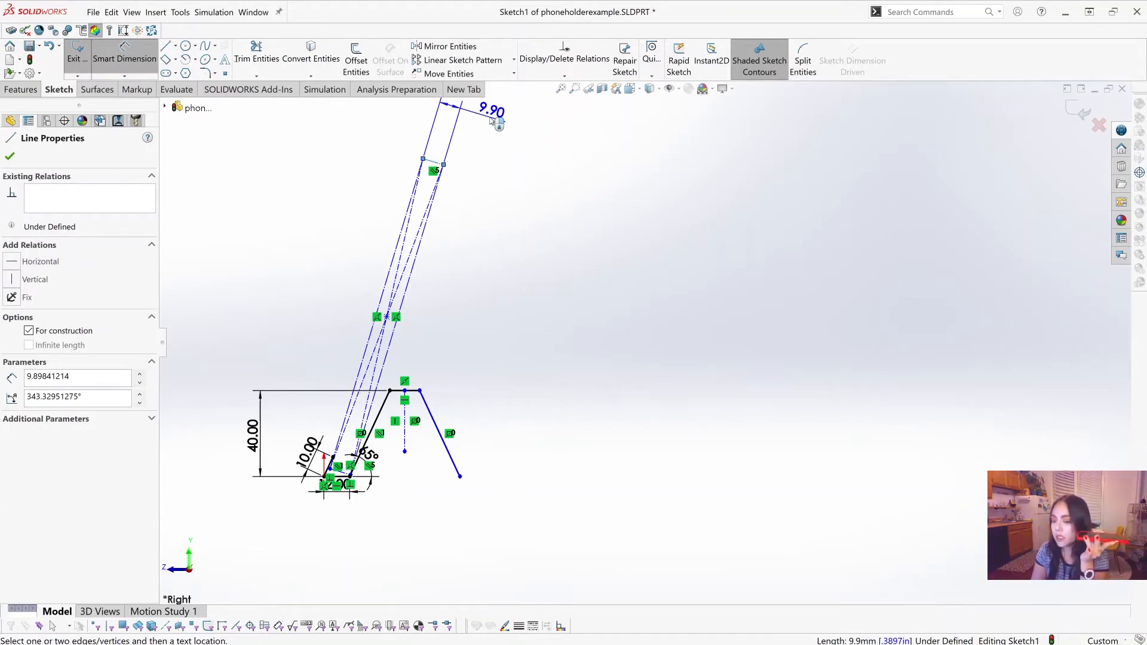
pyautogui.click(491, 121)
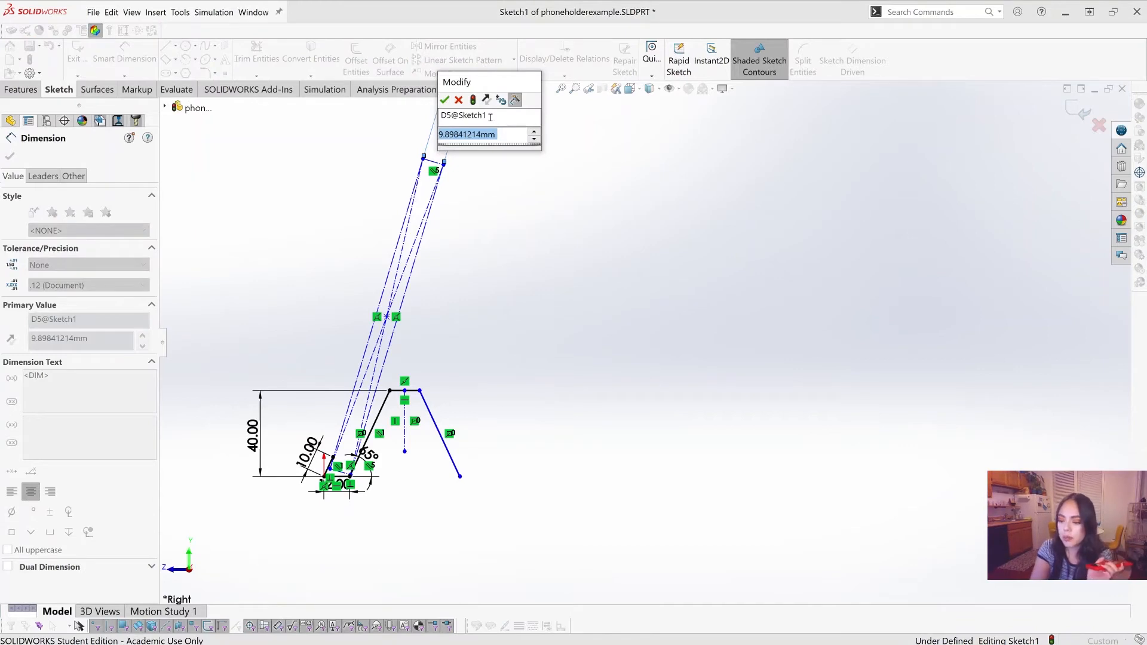
pyautogui.write('12')
pyautogui.press('Return')
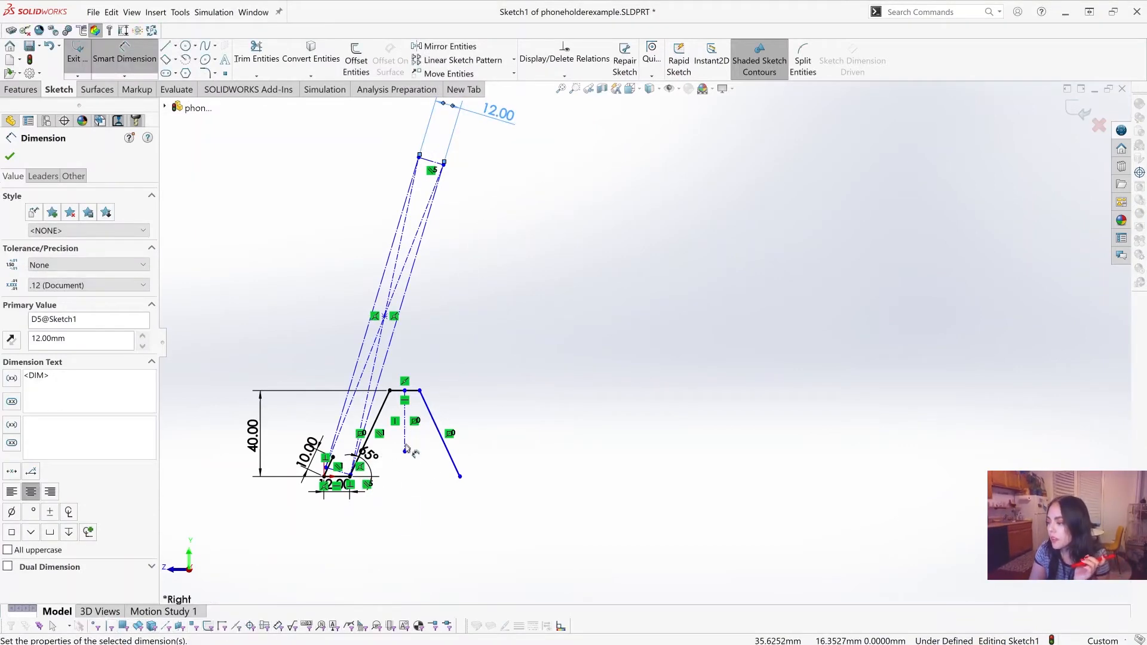
# Step: Dimension the slanted construction rectangle's leg-side long edge at 6 in and finish dimensioning
pyautogui.scroll(-6, 365, 466)
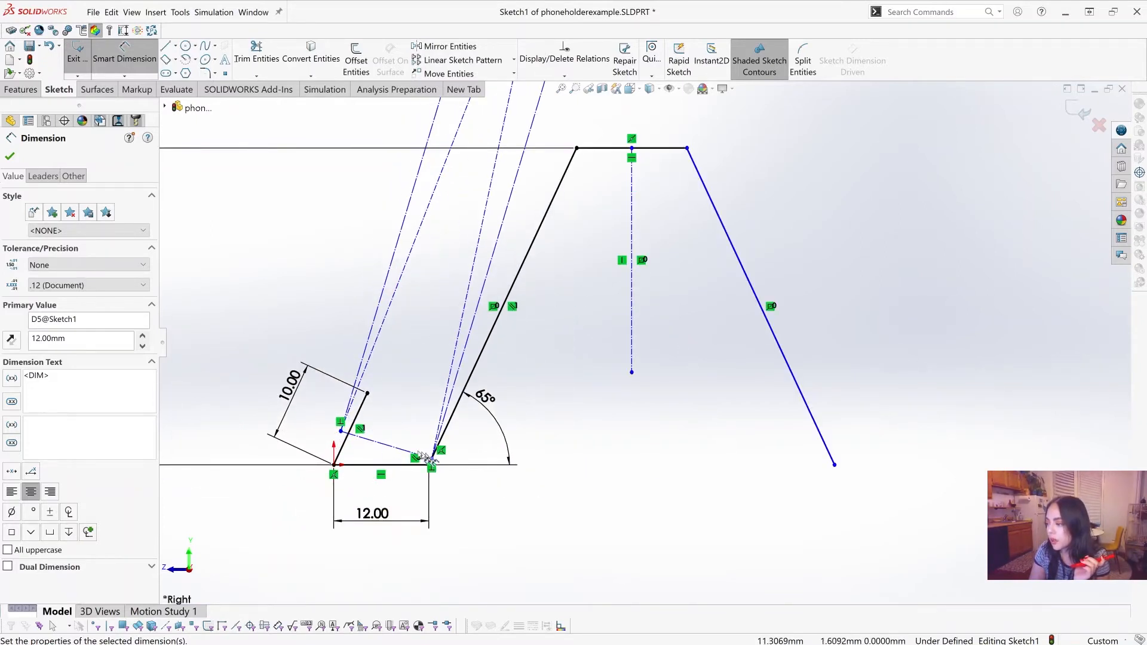
pyautogui.scroll(6, 493, 374)
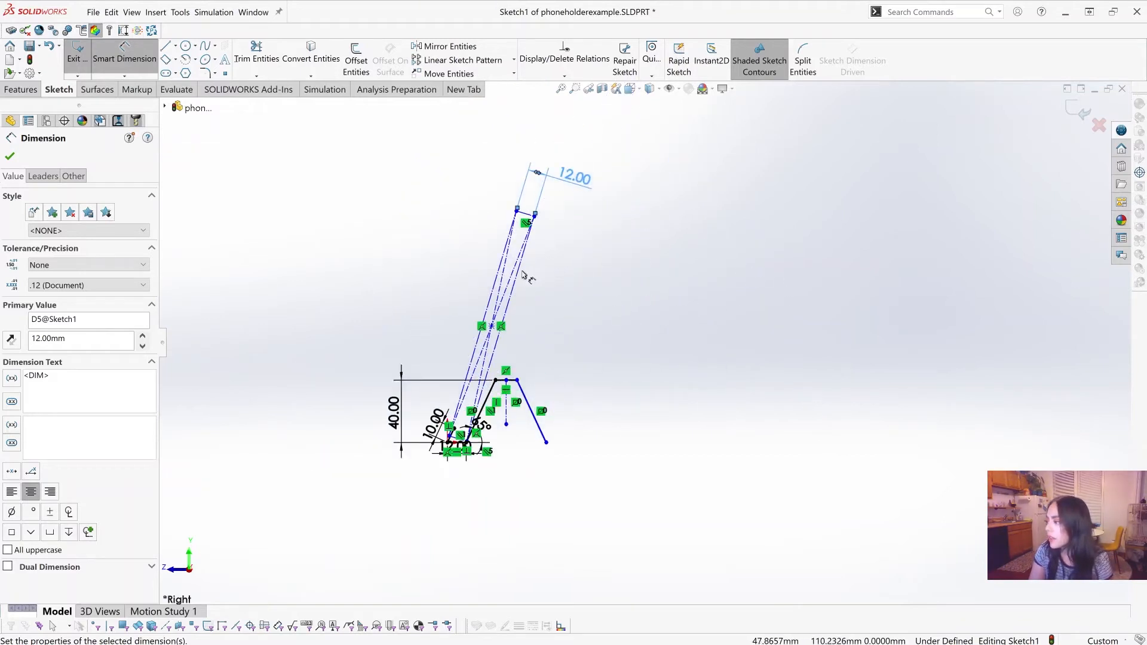
pyautogui.click(519, 272)
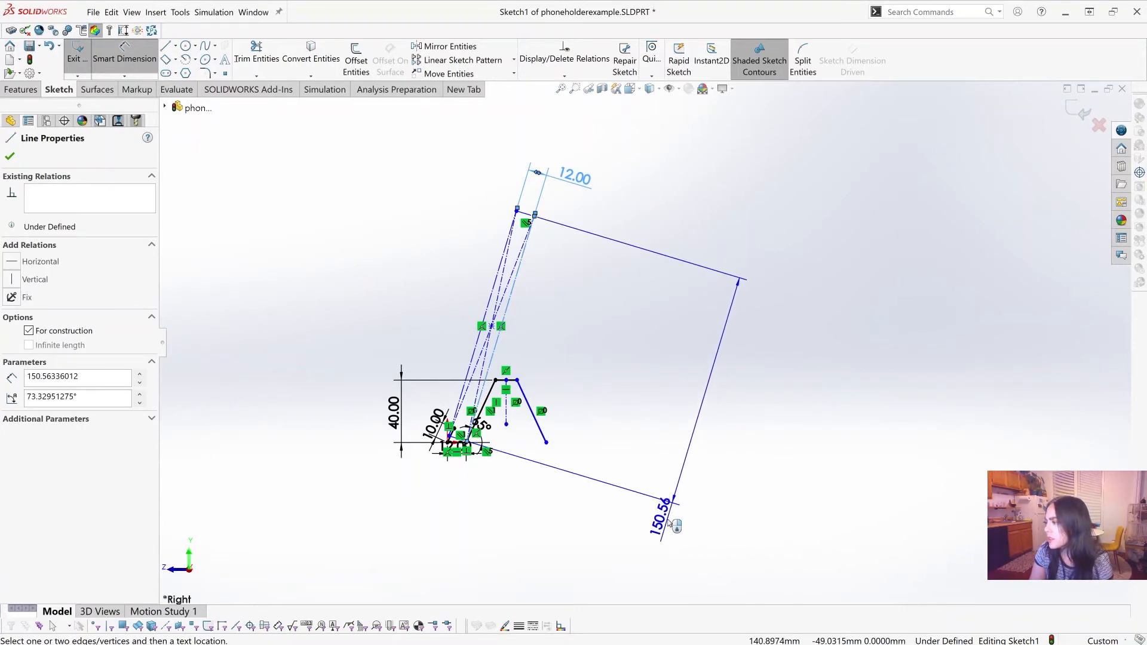
pyautogui.click(669, 522)
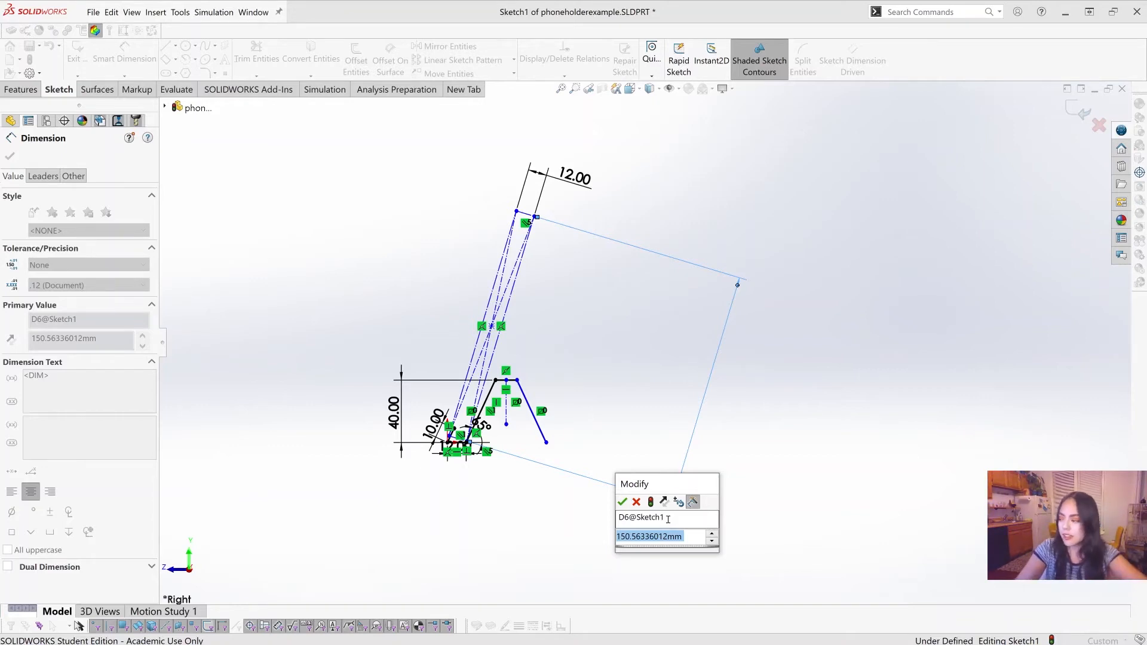
pyautogui.write('6')
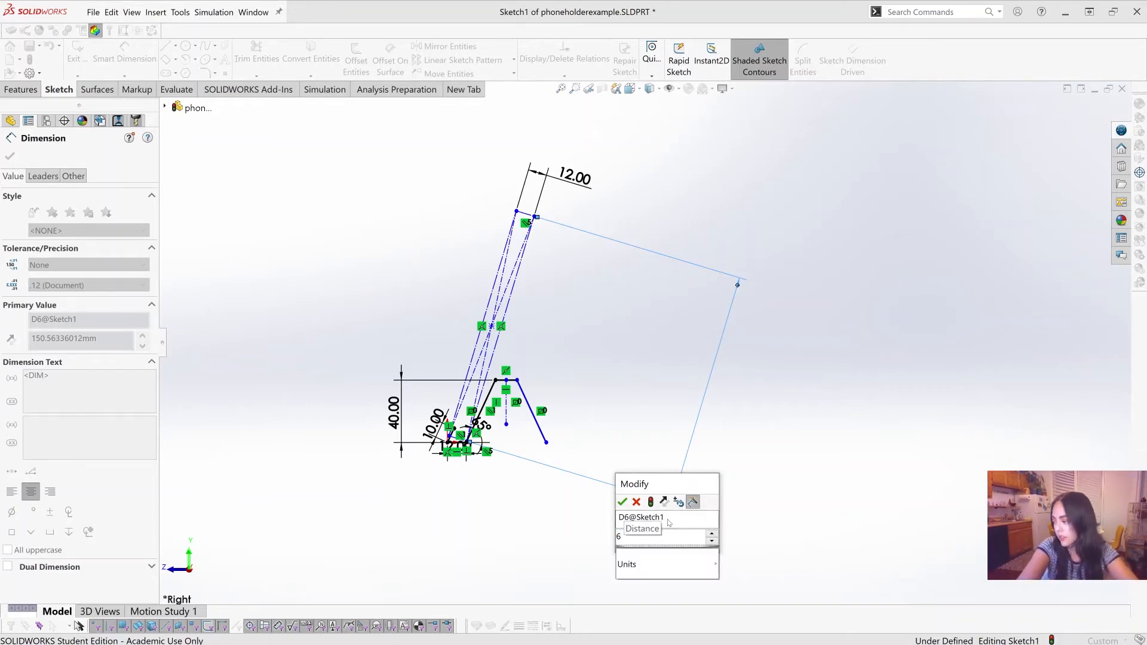
pyautogui.write('in')
pyautogui.press('Return')
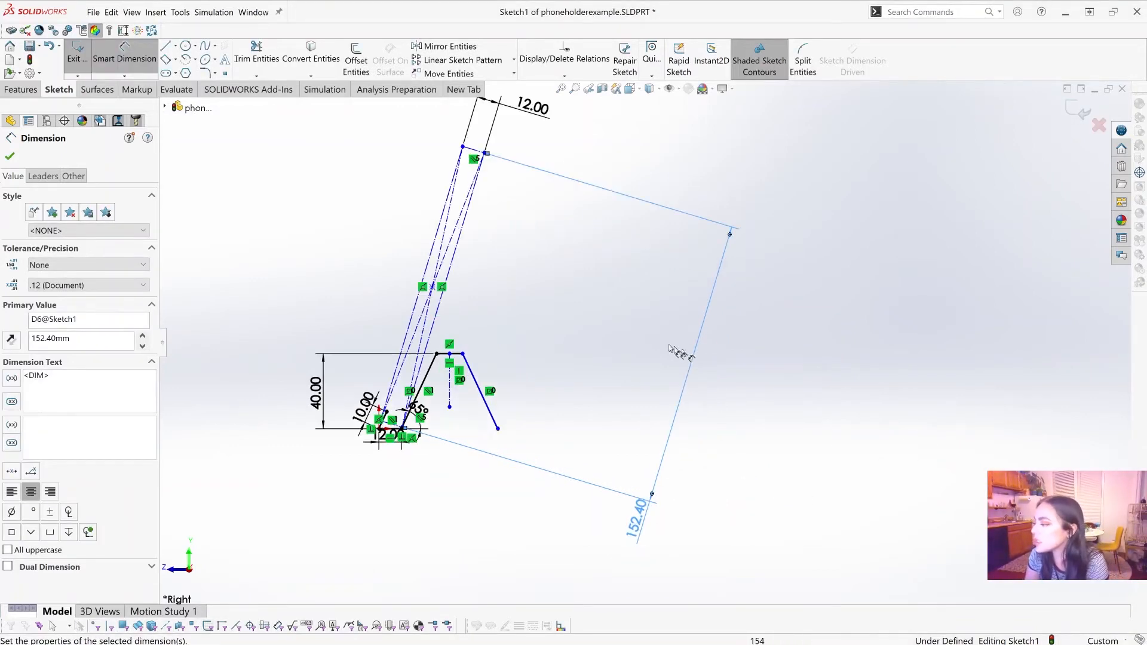
pyautogui.scroll(-2, 751, 479)
pyautogui.click(126, 60)
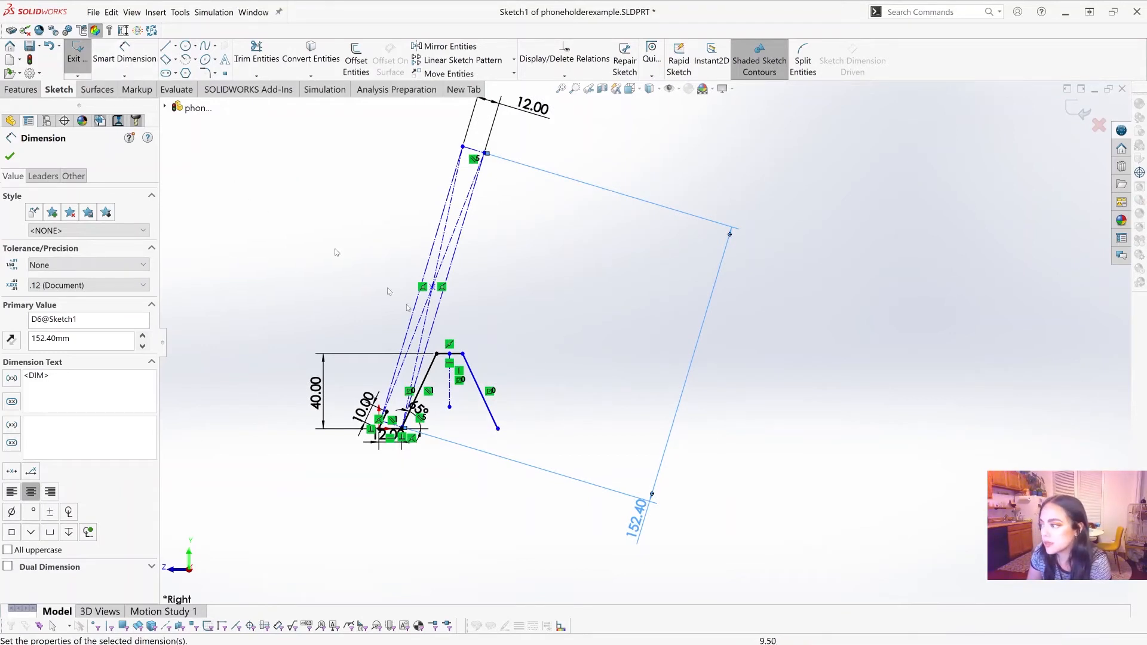
pyautogui.scroll(-2, 463, 411)
pyautogui.scroll(1, 611, 242)
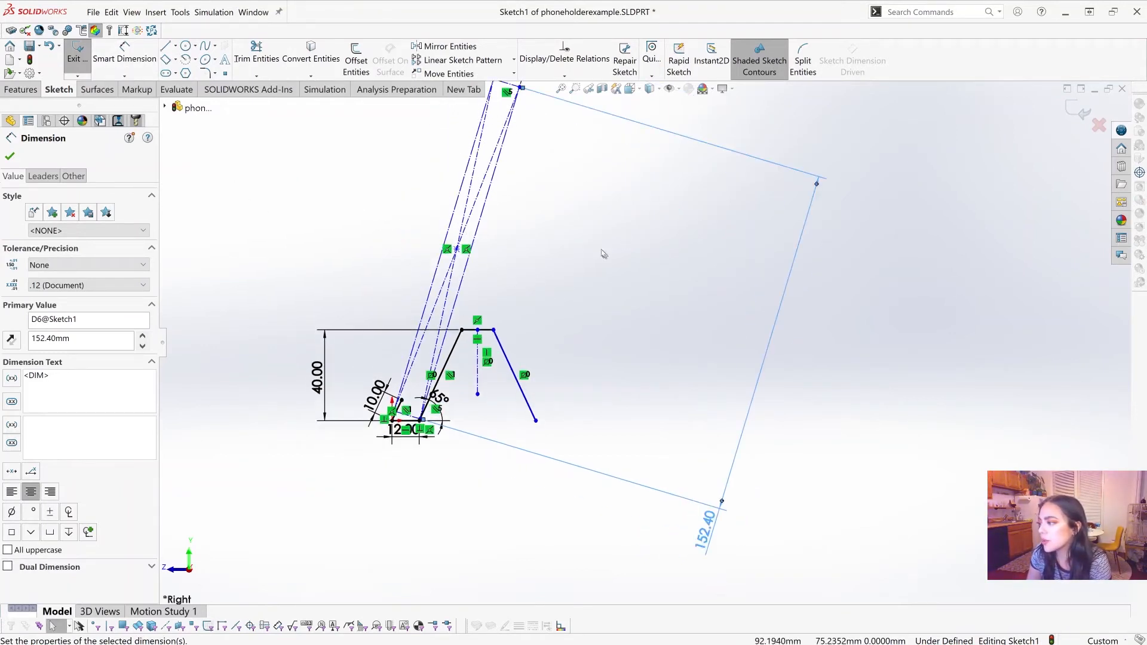
pyautogui.scroll(-2, 438, 418)
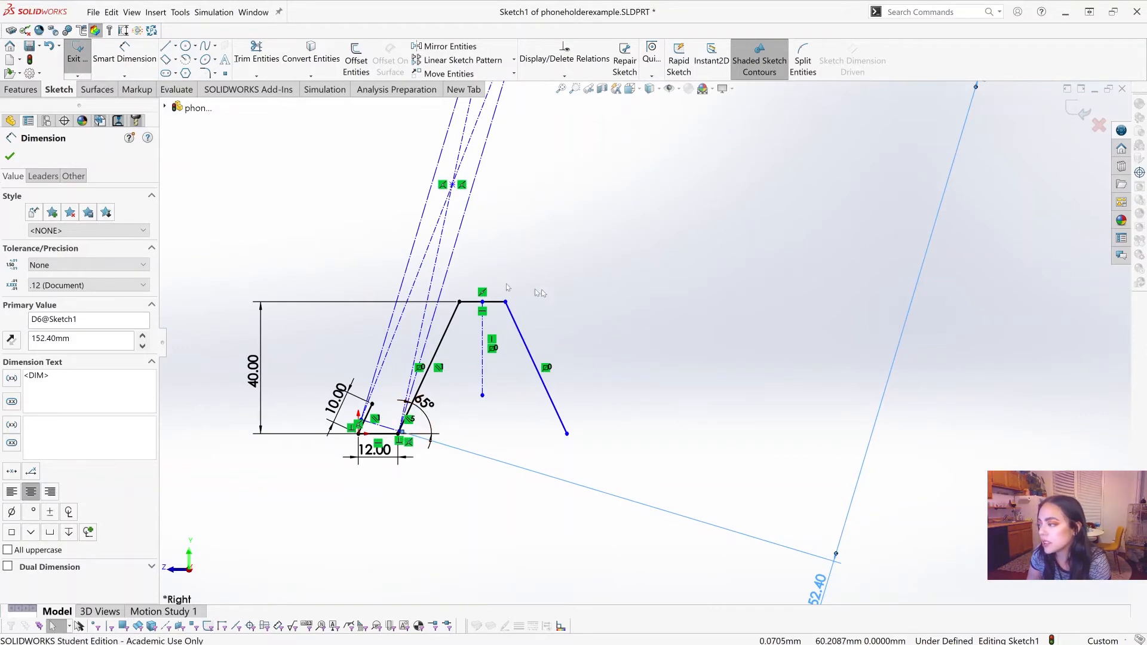
# Step: Finish dimensioning and swing the slanted construction rectangle's upper leg-side corner outward, pulling its lower corner off the front leg's base
pyautogui.click(655, 244)
pyautogui.scroll(5, 655, 244)
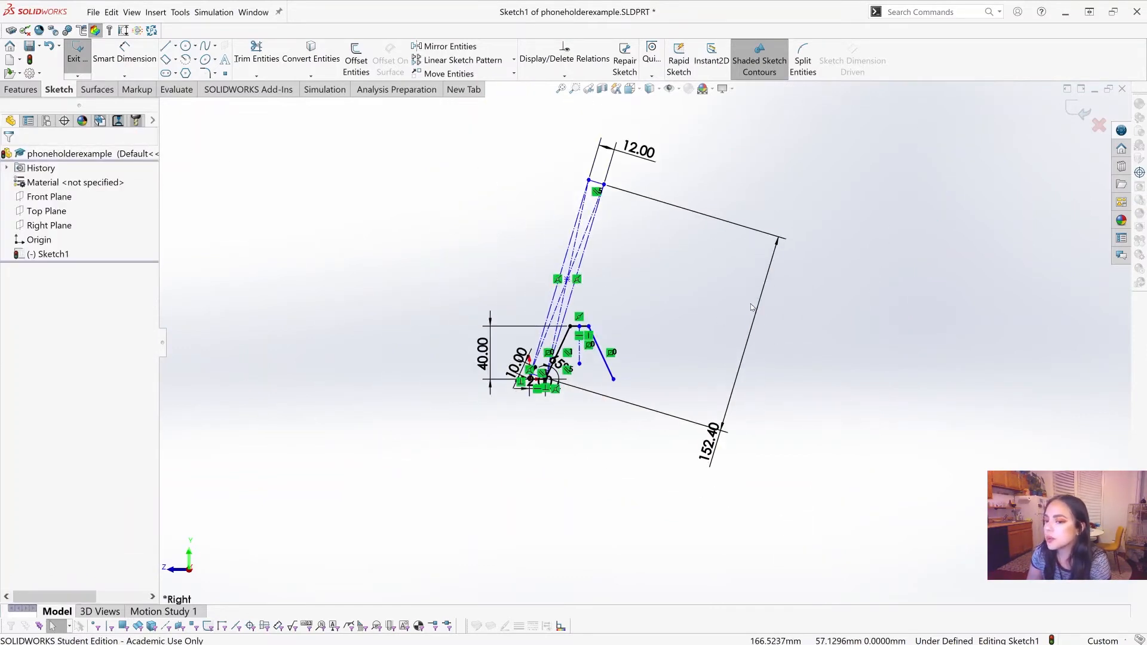
pyautogui.scroll(-1, 749, 306)
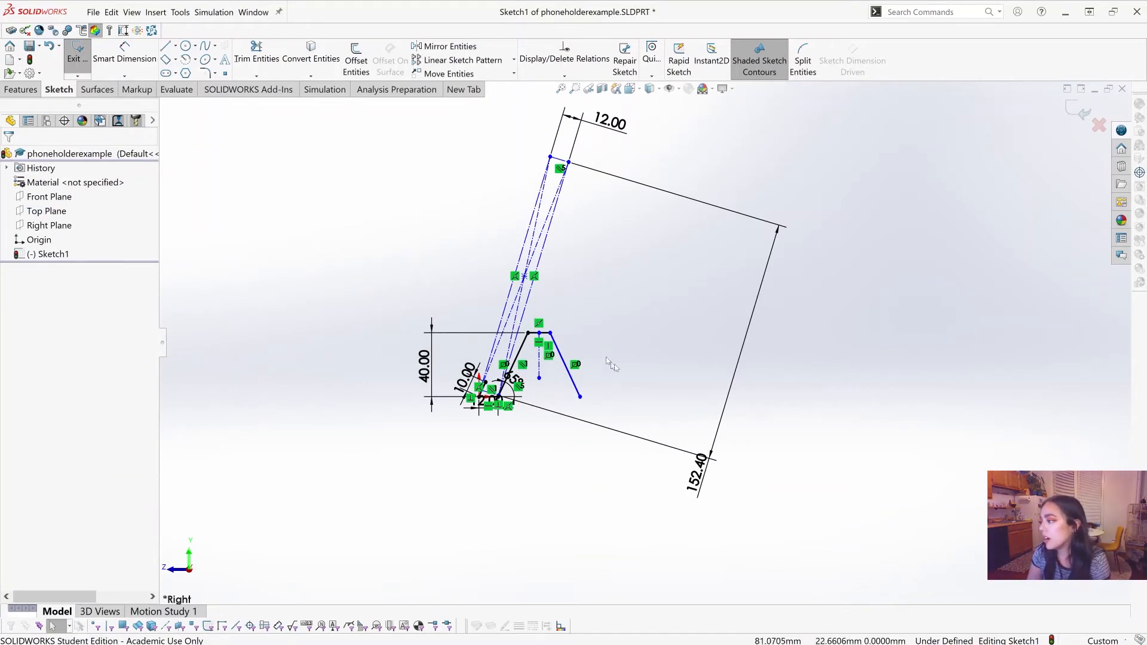
pyautogui.scroll(-2, 614, 364)
pyautogui.scroll(-2, 612, 350)
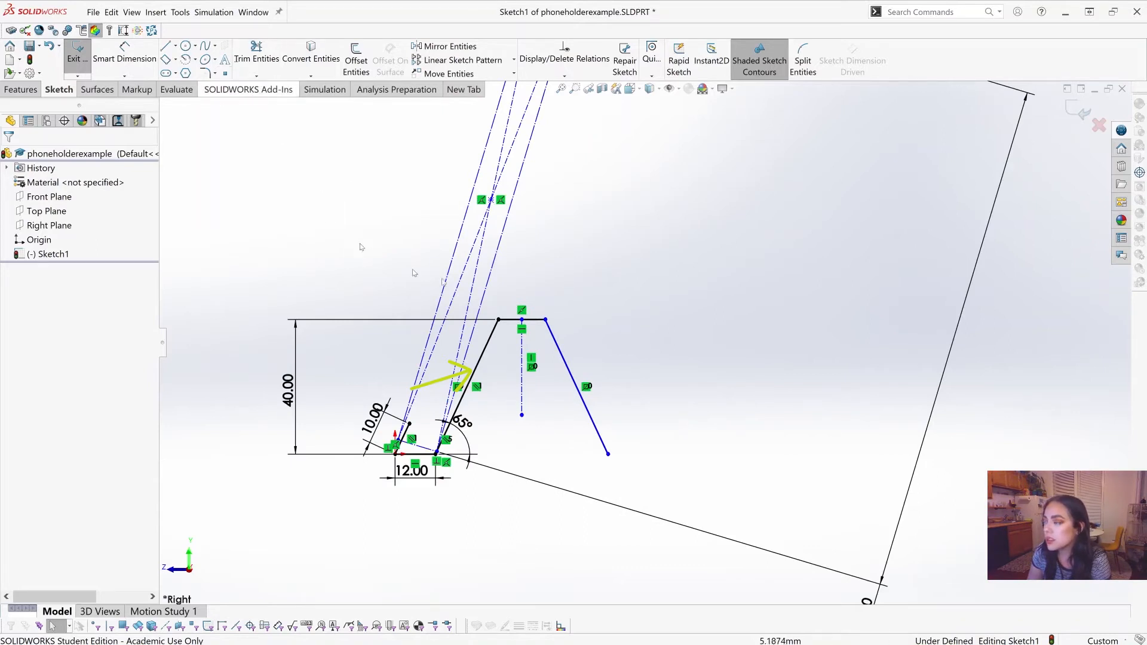
pyautogui.scroll(2, 610, 274)
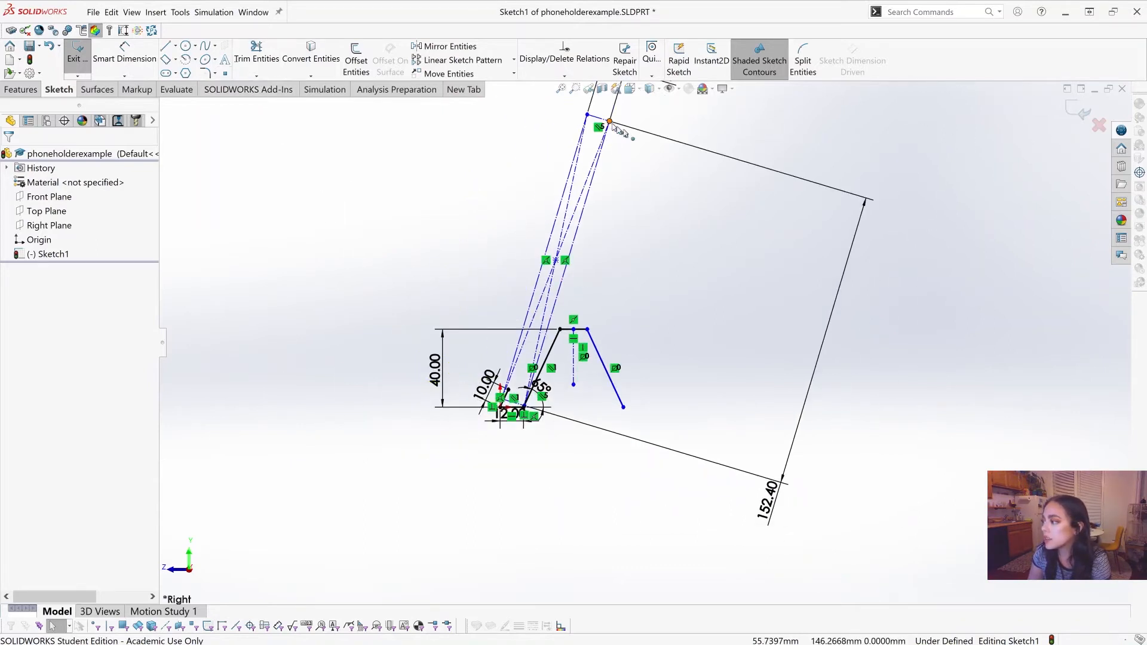
pyautogui.moveTo(610, 121)
pyautogui.mouseDown()
pyautogui.moveTo(697, 179)
pyautogui.moveTo(618, 115)
pyautogui.moveTo(585, 213)
pyautogui.moveTo(704, 128)
pyautogui.moveTo(670, 117)
pyautogui.moveTo(658, 131)
pyautogui.moveTo(627, 66)
pyautogui.moveTo(652, 114)
pyautogui.moveTo(635, 116)
pyautogui.mouseUp()
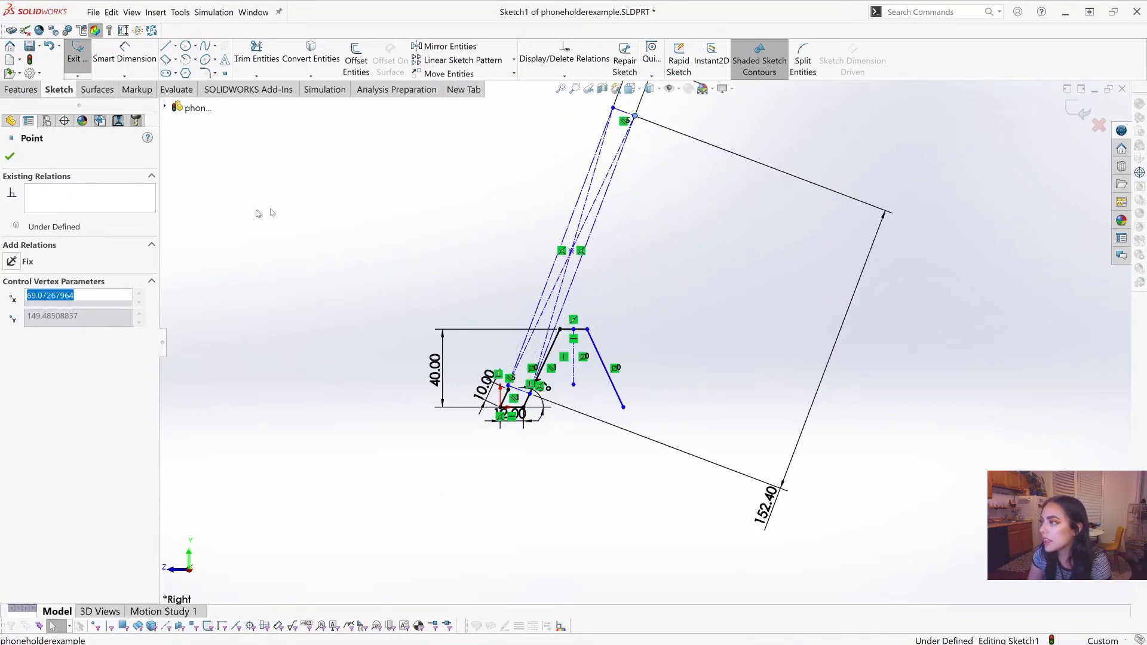
pyautogui.click(257, 211)
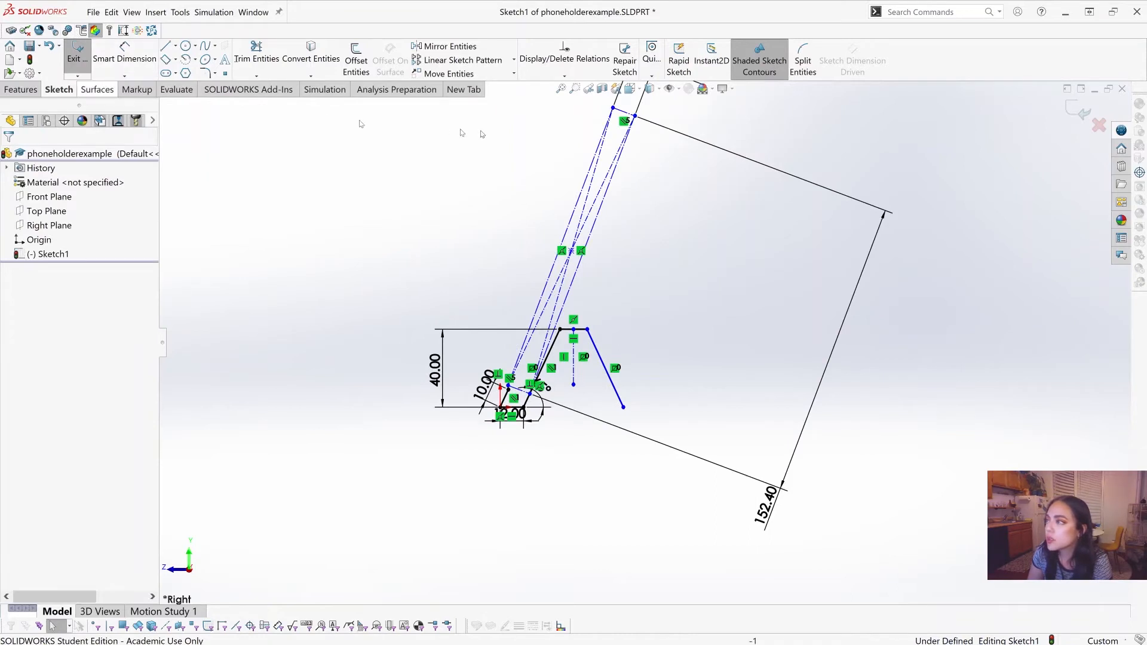
# Step: Add a collinear relation between the construction rectangle's leg-side long edge and the holder's front leg line
pyautogui.click(564, 76)
pyautogui.click(562, 103)
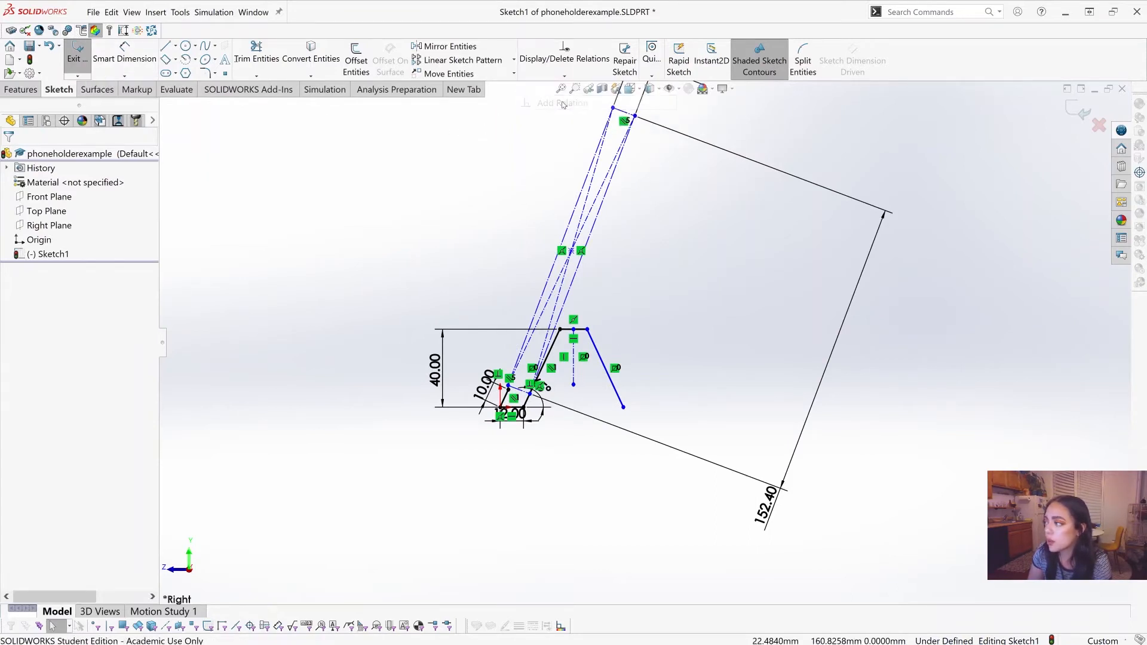
pyautogui.scroll(-3, 657, 344)
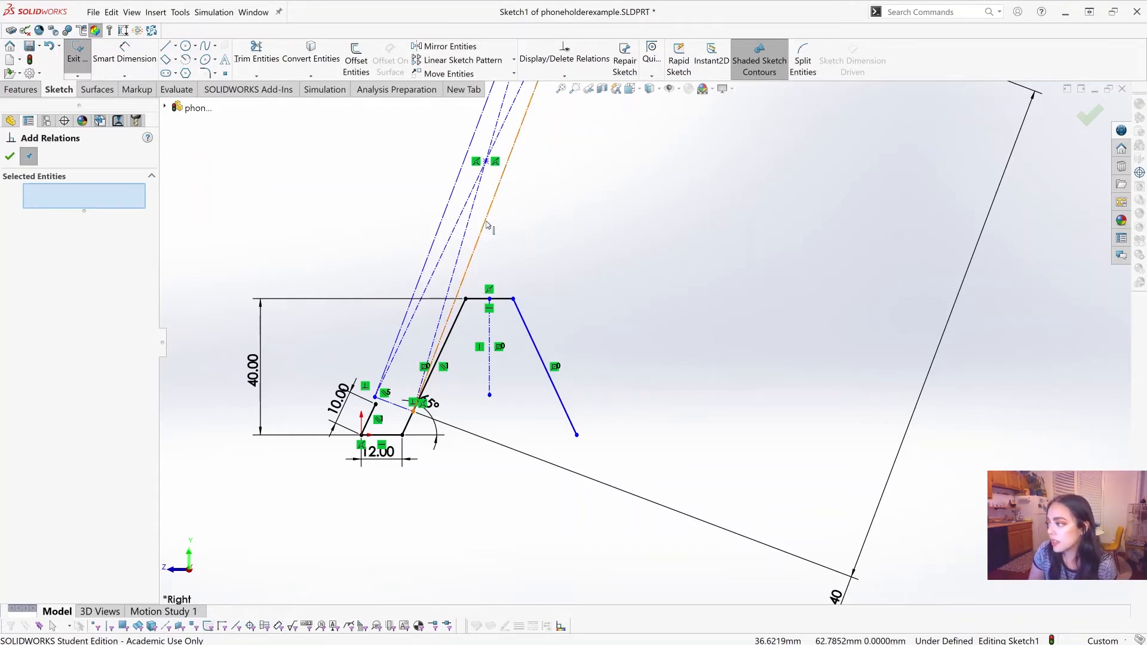
pyautogui.click(466, 244)
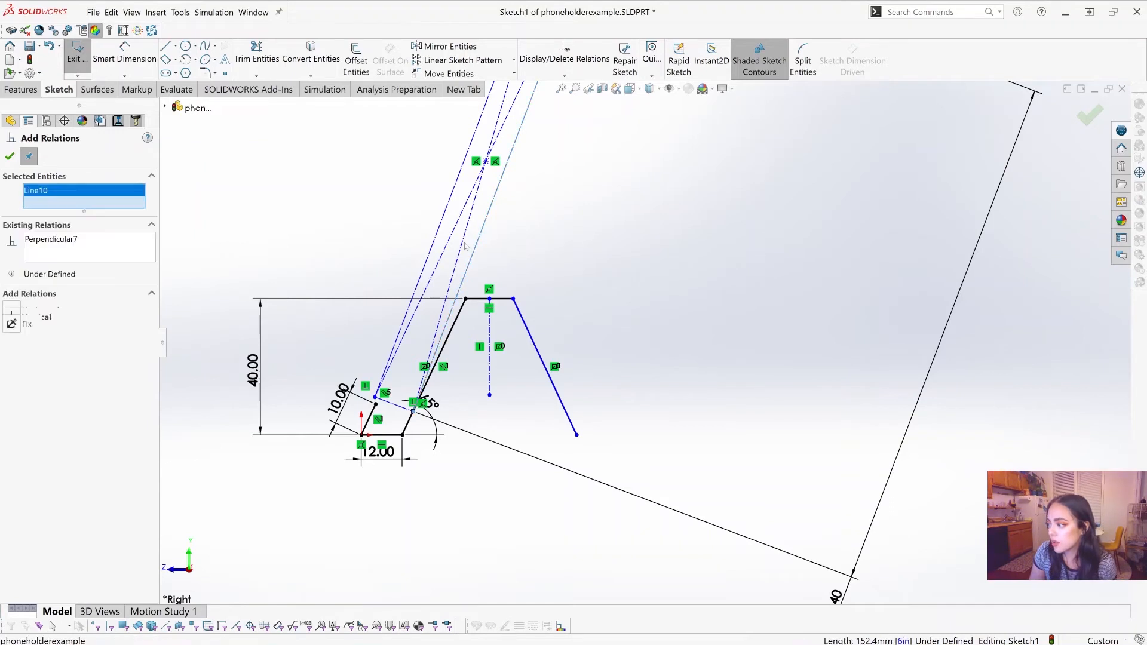
pyautogui.click(463, 317)
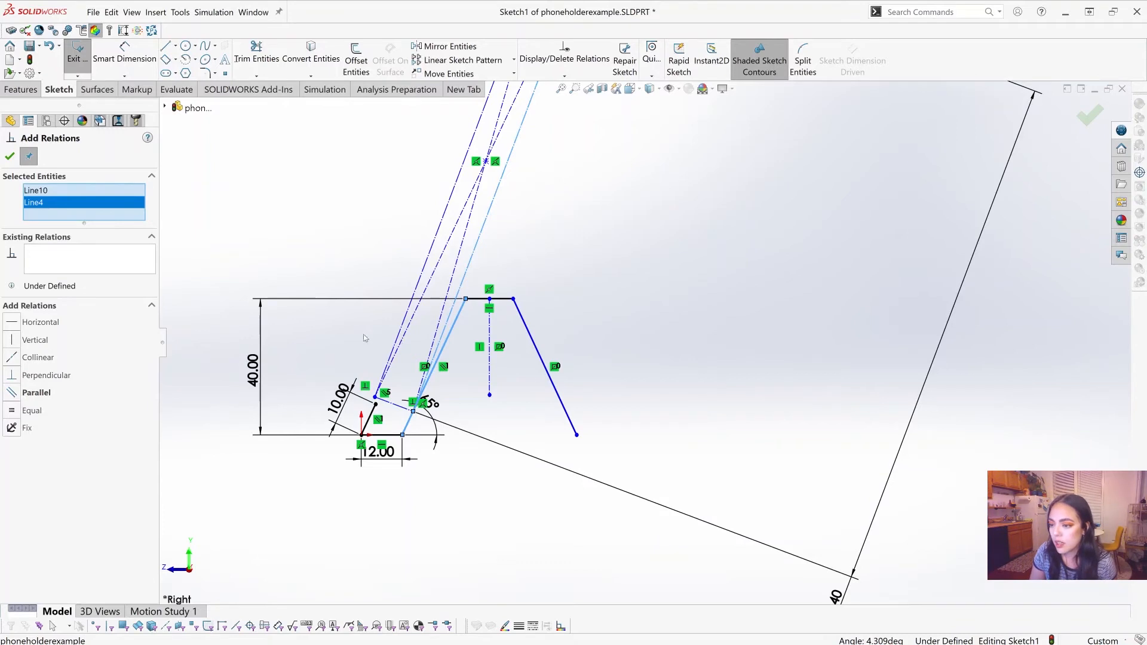
pyautogui.click(17, 362)
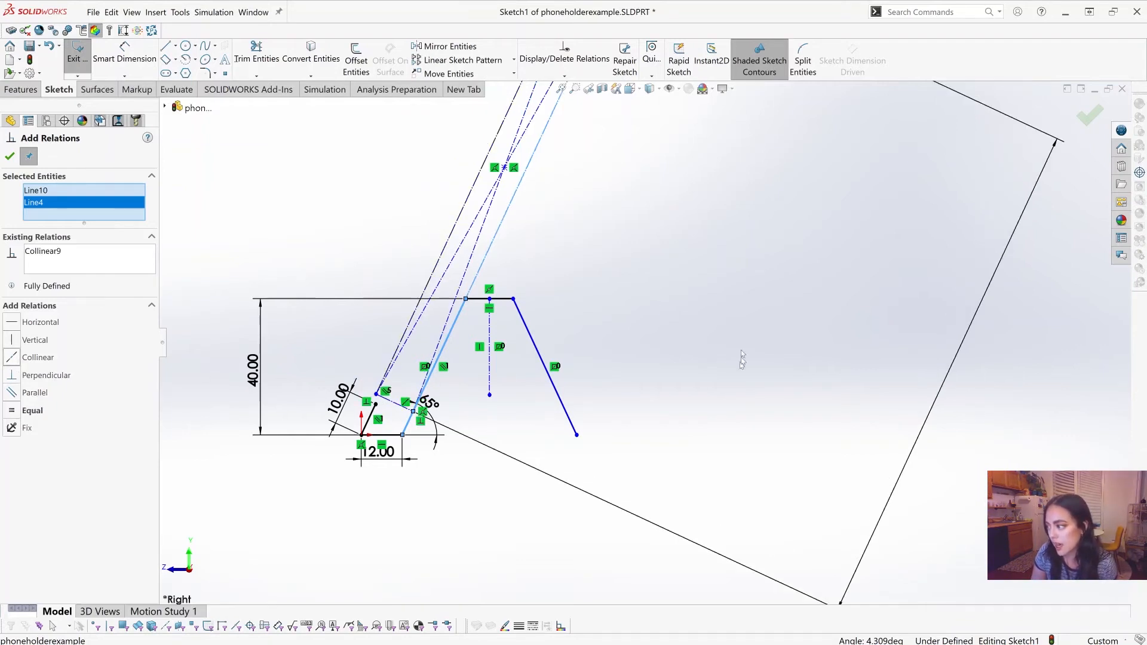
pyautogui.scroll(5, 506, 256)
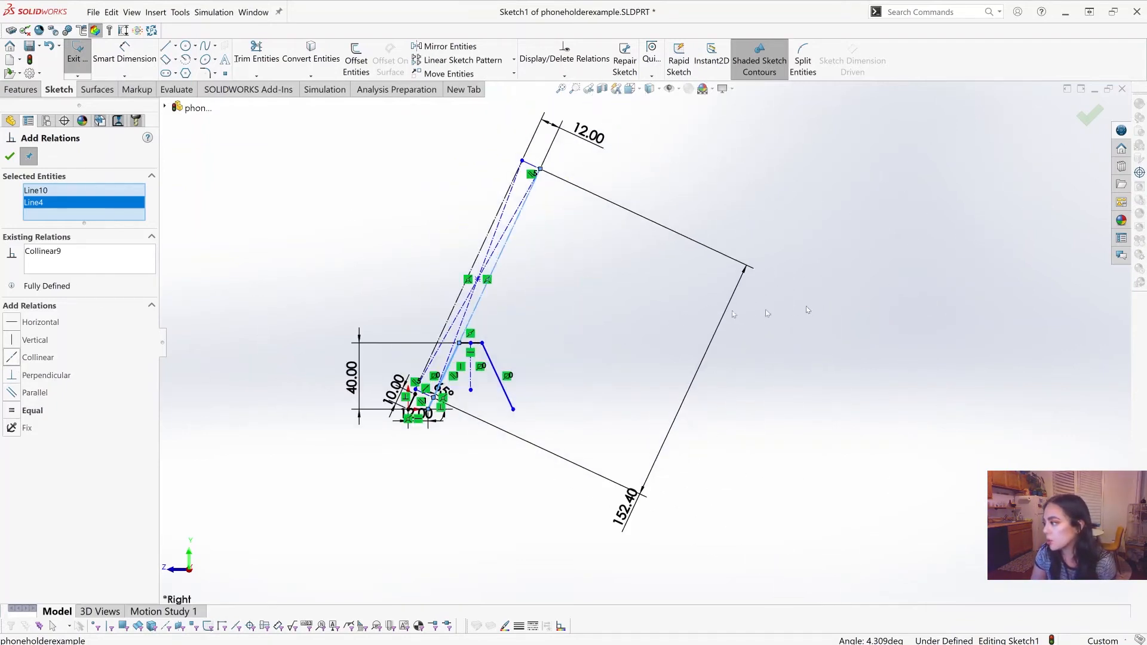
pyautogui.click(9, 156)
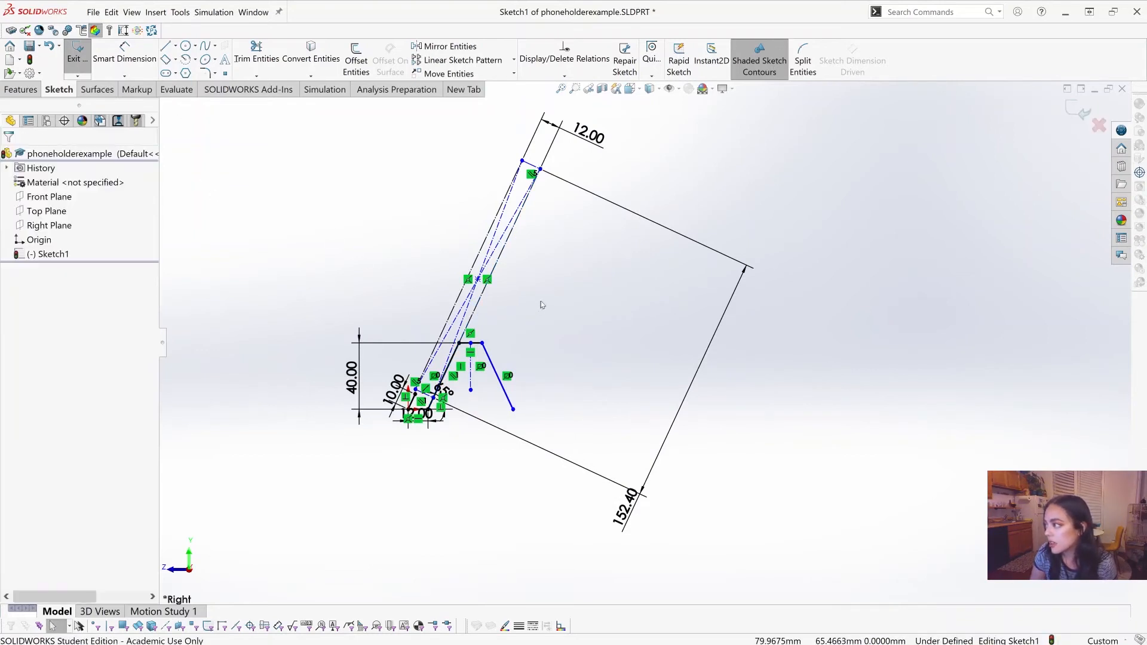
# Step: Slide the construction rectangle upward along the front leg by its lower leg-side corner
pyautogui.scroll(-5, 483, 378)
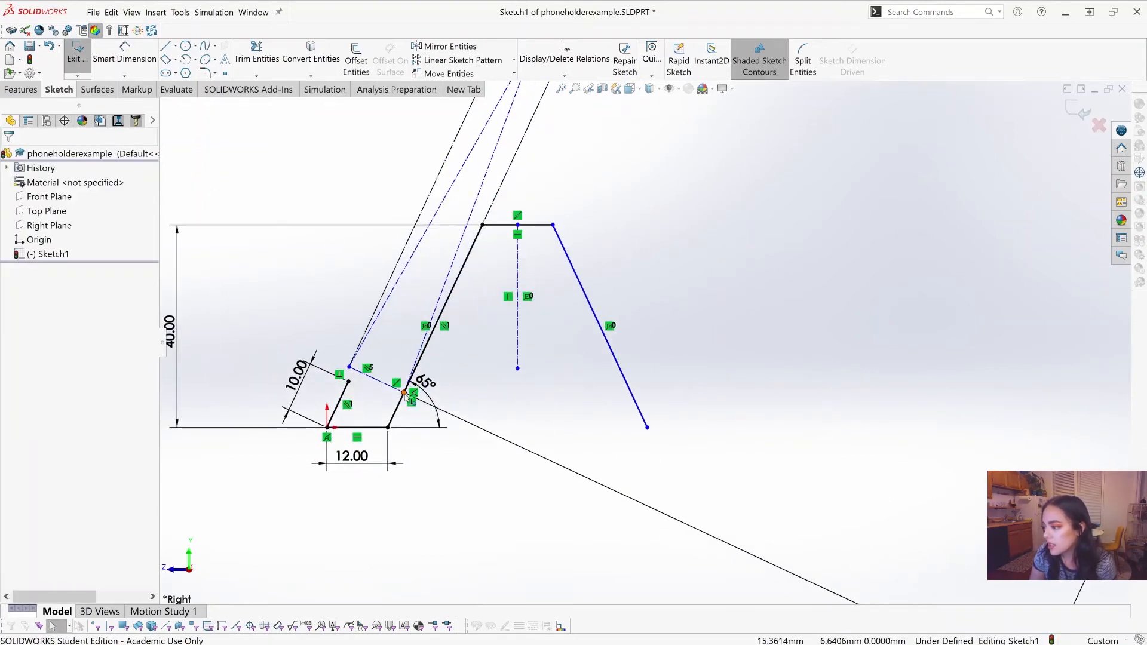
pyautogui.moveTo(404, 393)
pyautogui.mouseDown()
pyautogui.moveTo(425, 337)
pyautogui.moveTo(416, 391)
pyautogui.moveTo(422, 314)
pyautogui.moveTo(455, 282)
pyautogui.mouseUp()
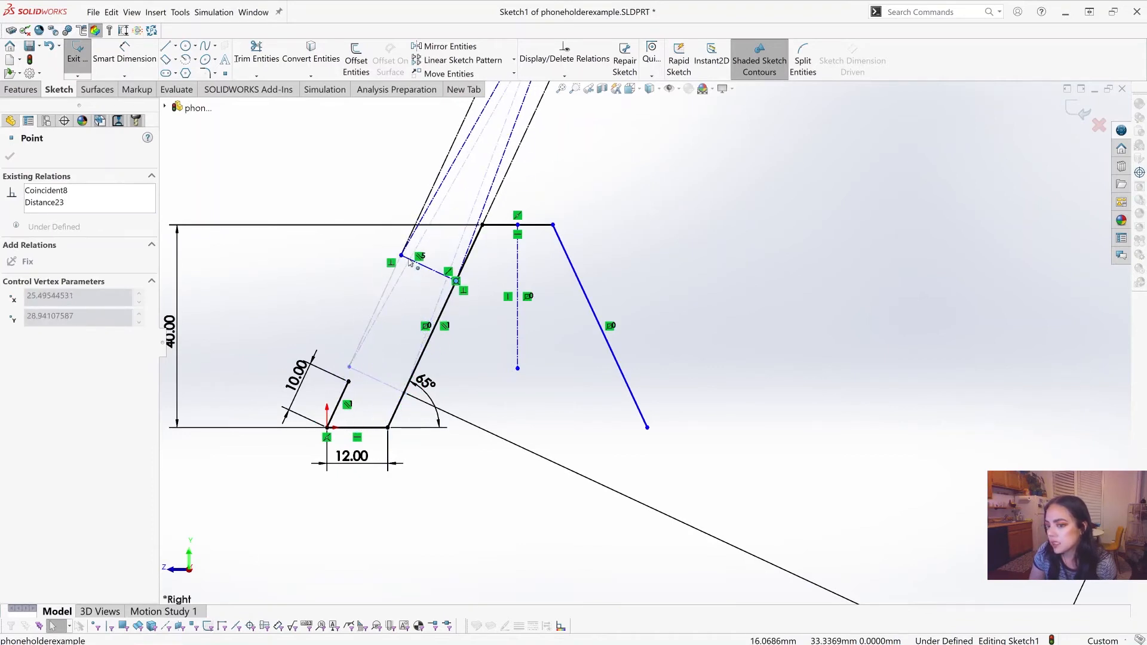
pyautogui.scroll(3, 665, 242)
pyautogui.scroll(5, 664, 242)
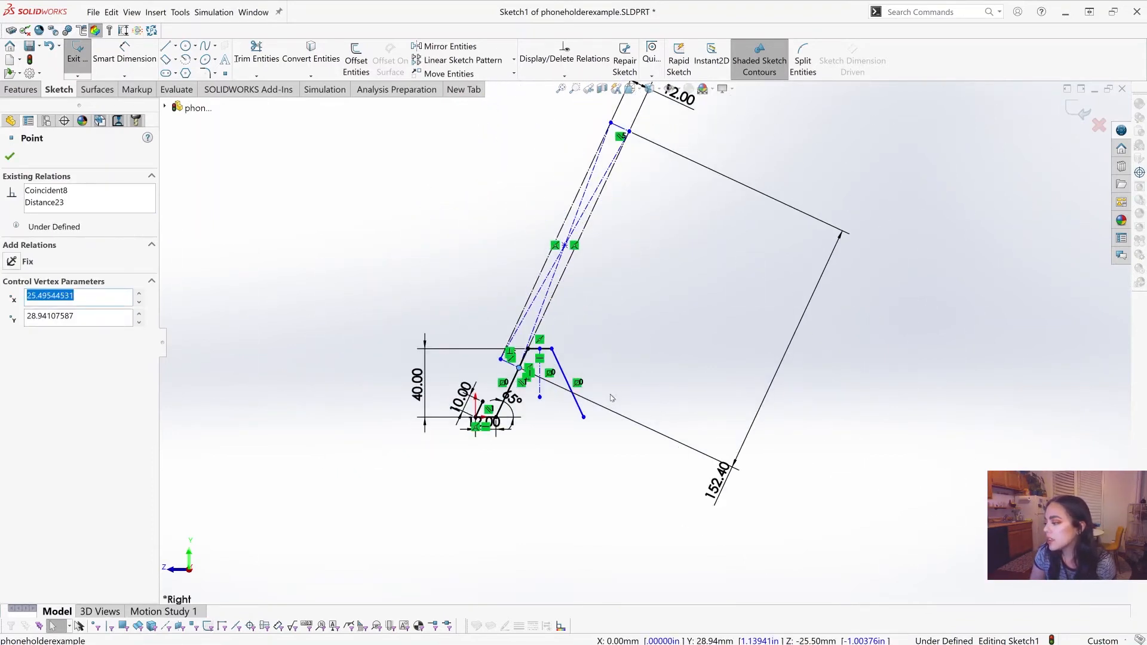
pyautogui.scroll(-3, 558, 399)
pyautogui.scroll(-3, 538, 389)
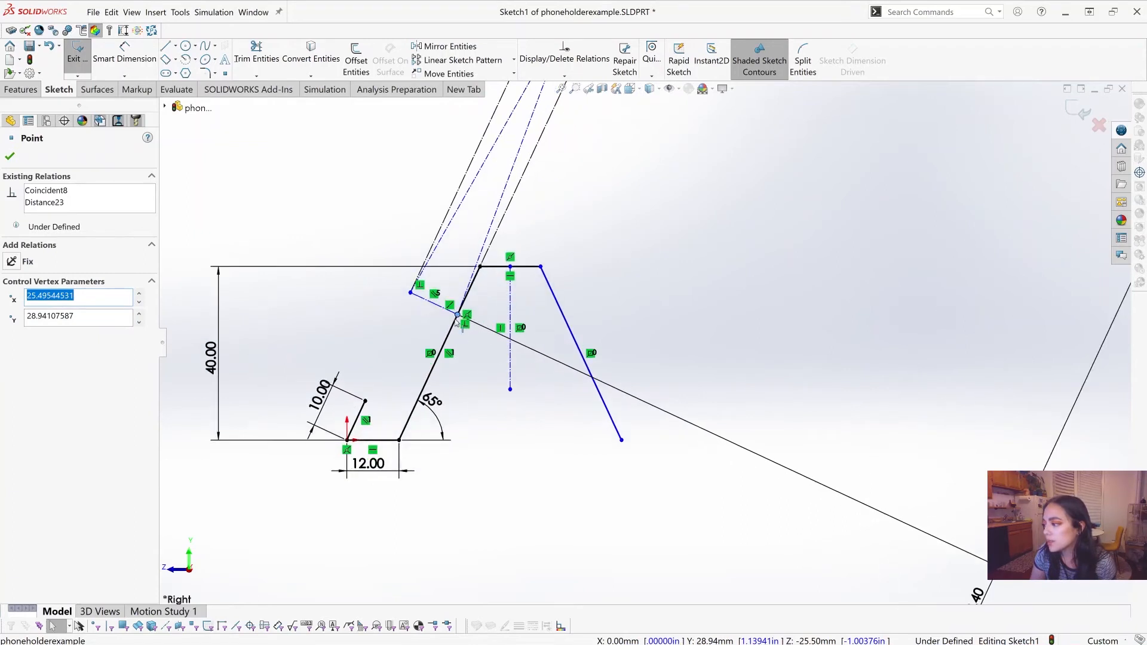
pyautogui.click(425, 383)
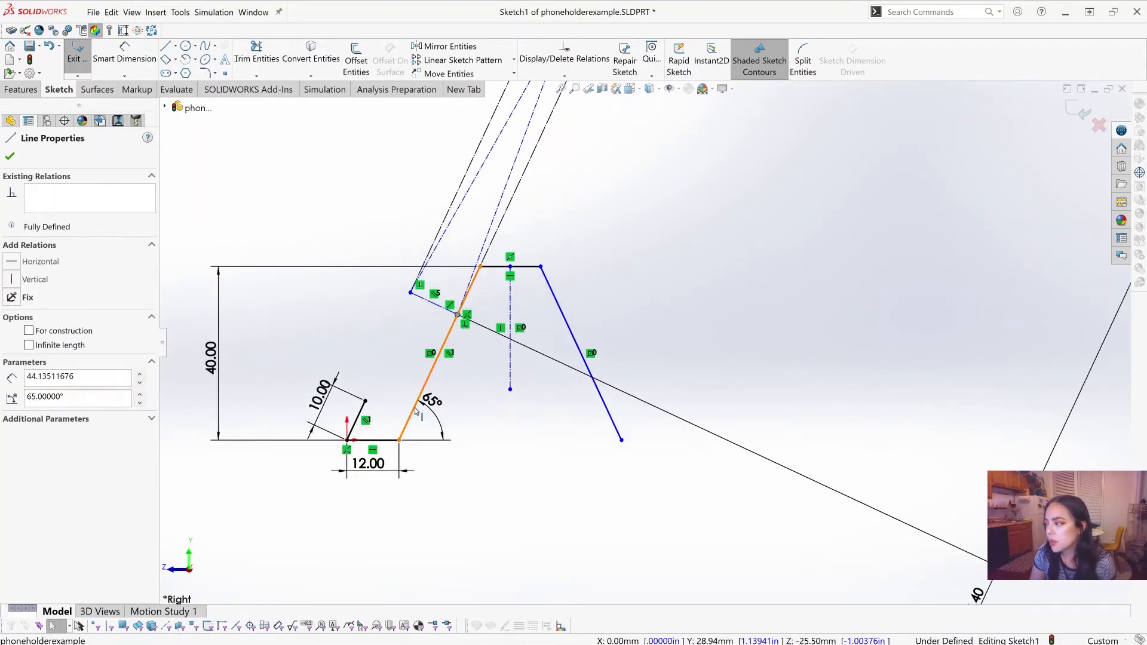
pyautogui.click(545, 515)
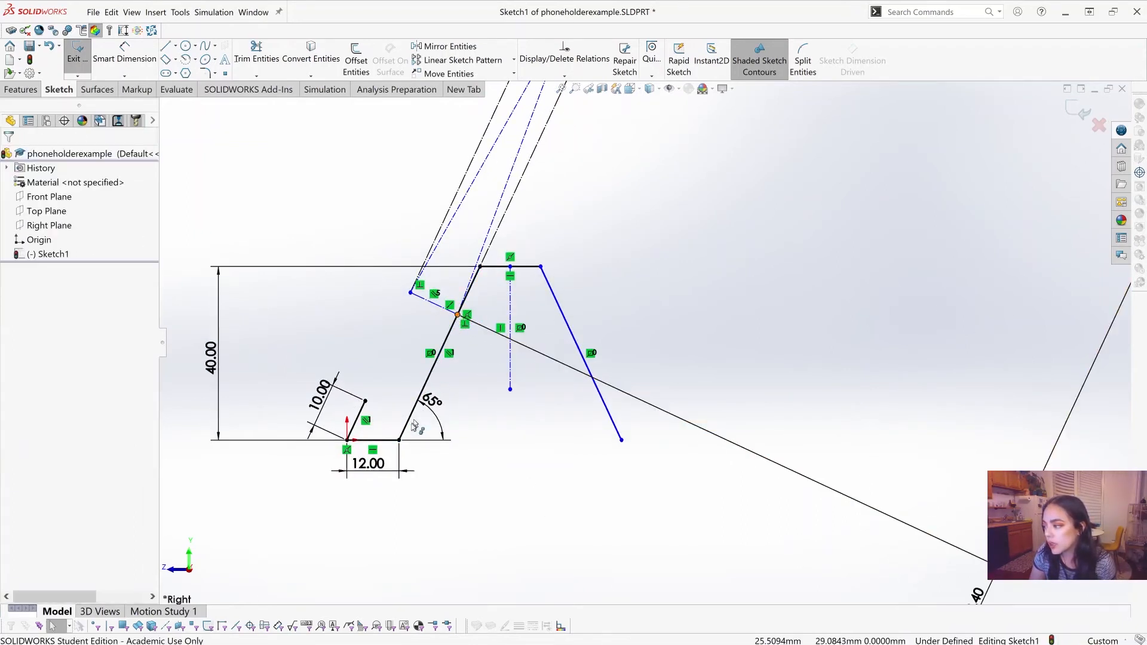
# Step: Move the construction rectangle's lower leg-side corner onto the front leg's bottom endpoint and inspect that point
pyautogui.moveTo(458, 314); pyautogui.dragTo(401, 443)
pyautogui.scroll(3, 503, 522)
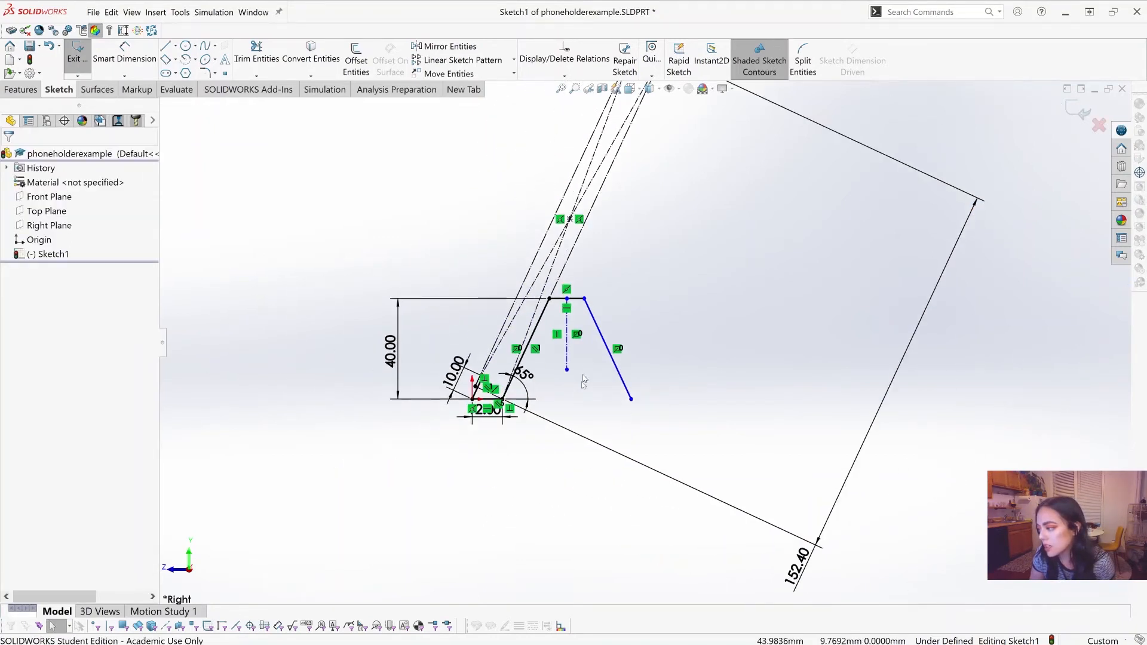
pyautogui.scroll(-3, 578, 381)
pyautogui.scroll(-6, 472, 420)
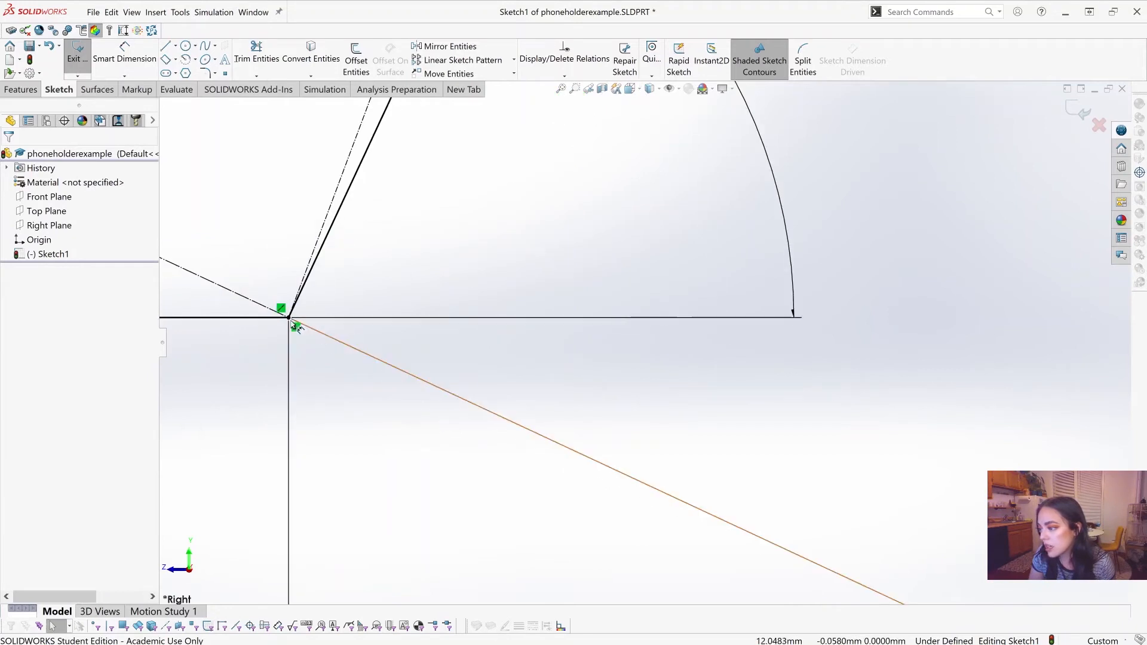
pyautogui.click(288, 317)
pyautogui.scroll(5, 807, 256)
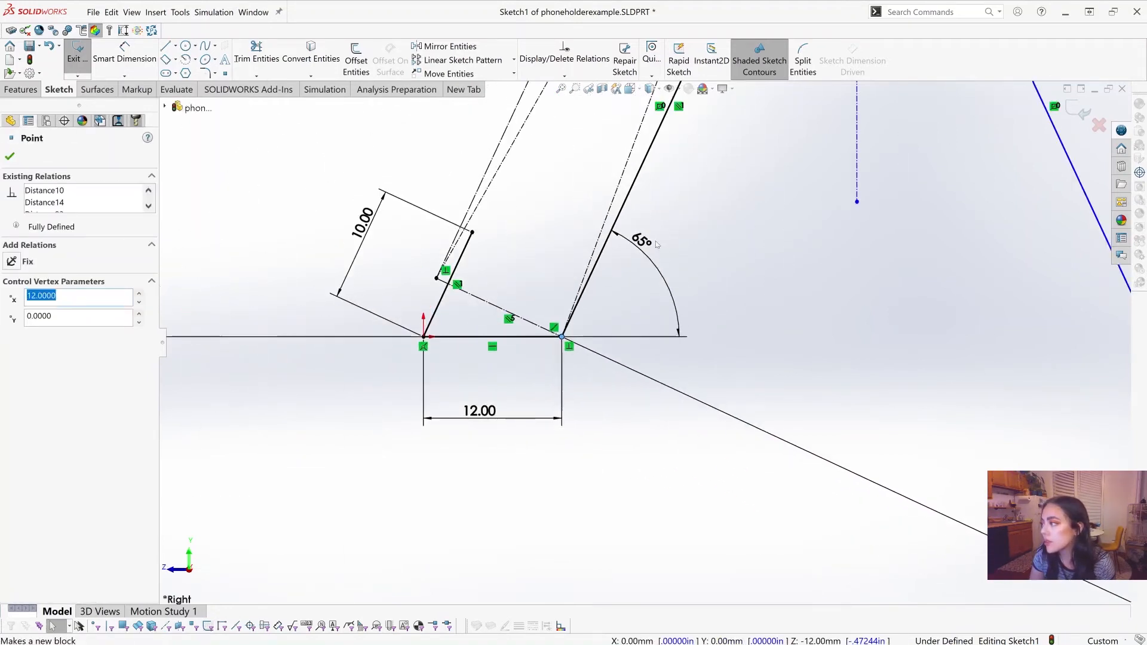
# Step: Place the horizontal base segment's dimension closer to the line and increase its value to 14.3 mm
pyautogui.scroll(8, 807, 255)
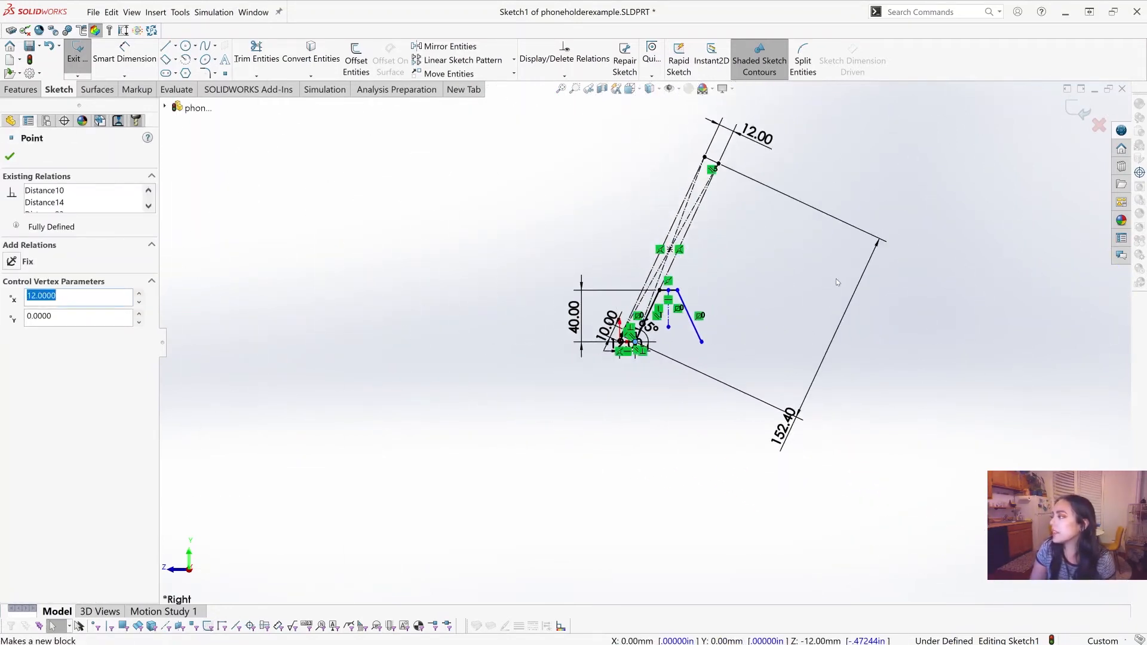
pyautogui.scroll(-1, 754, 220)
pyautogui.scroll(-1, 687, 224)
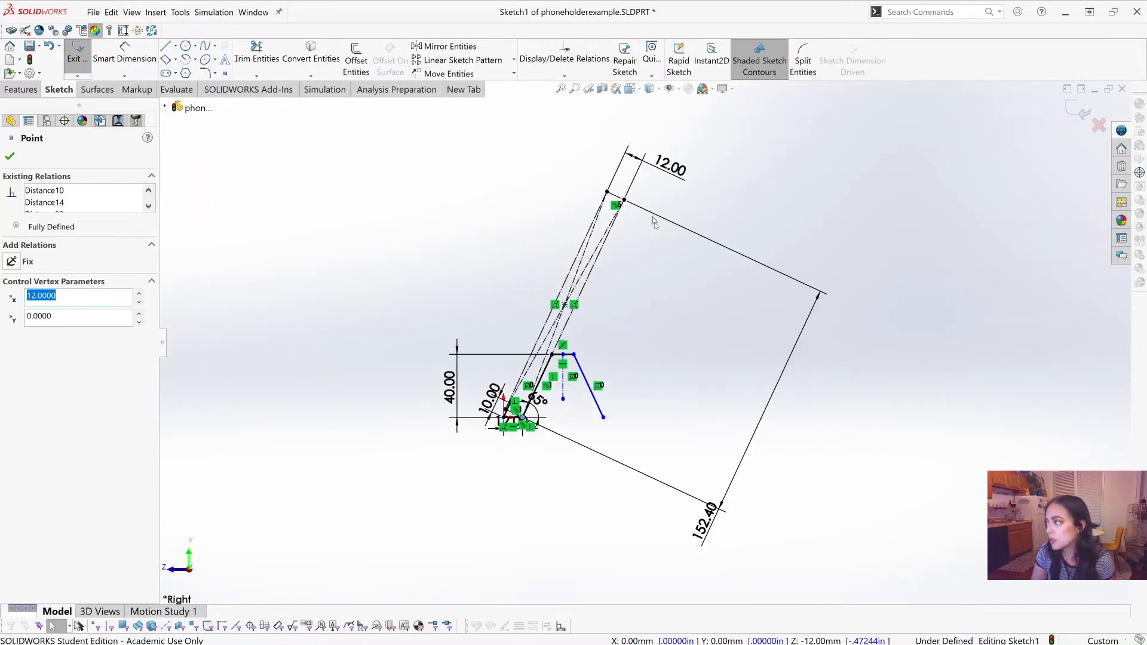
pyautogui.scroll(2, 649, 342)
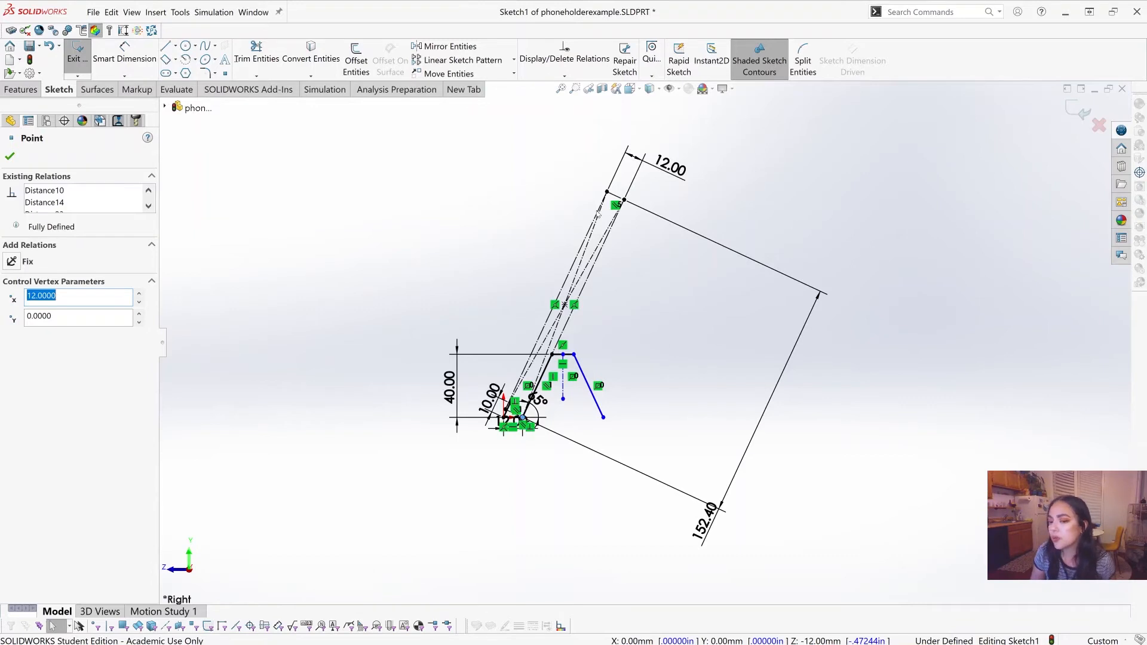
pyautogui.scroll(-8, 622, 366)
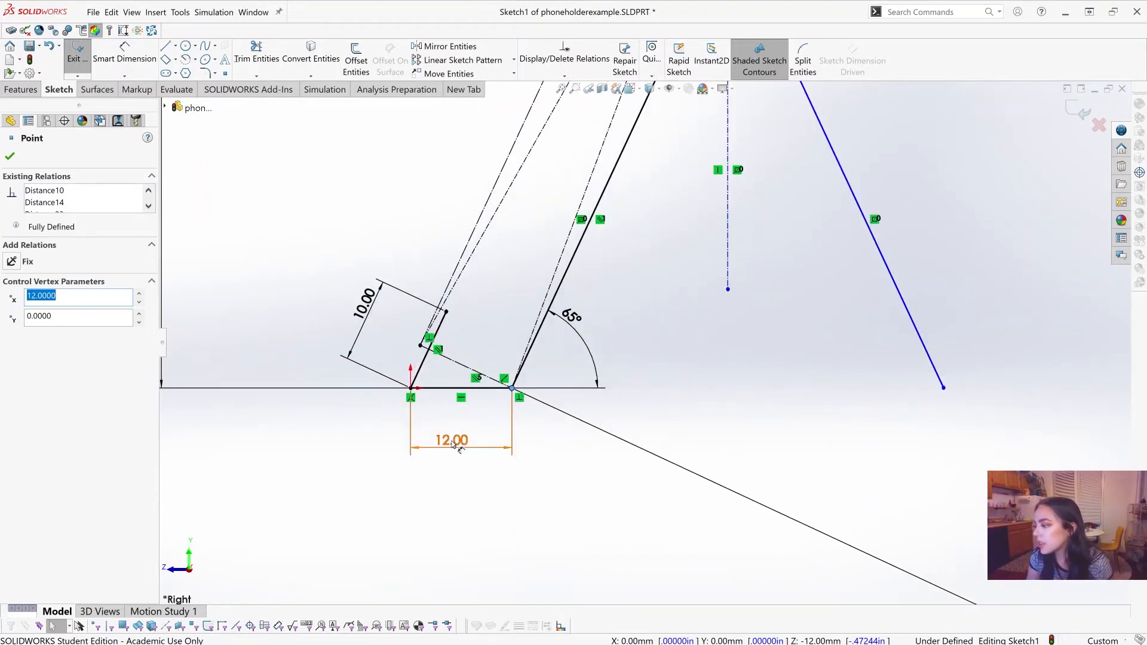
pyautogui.moveTo(457, 440); pyautogui.dragTo(454, 431)
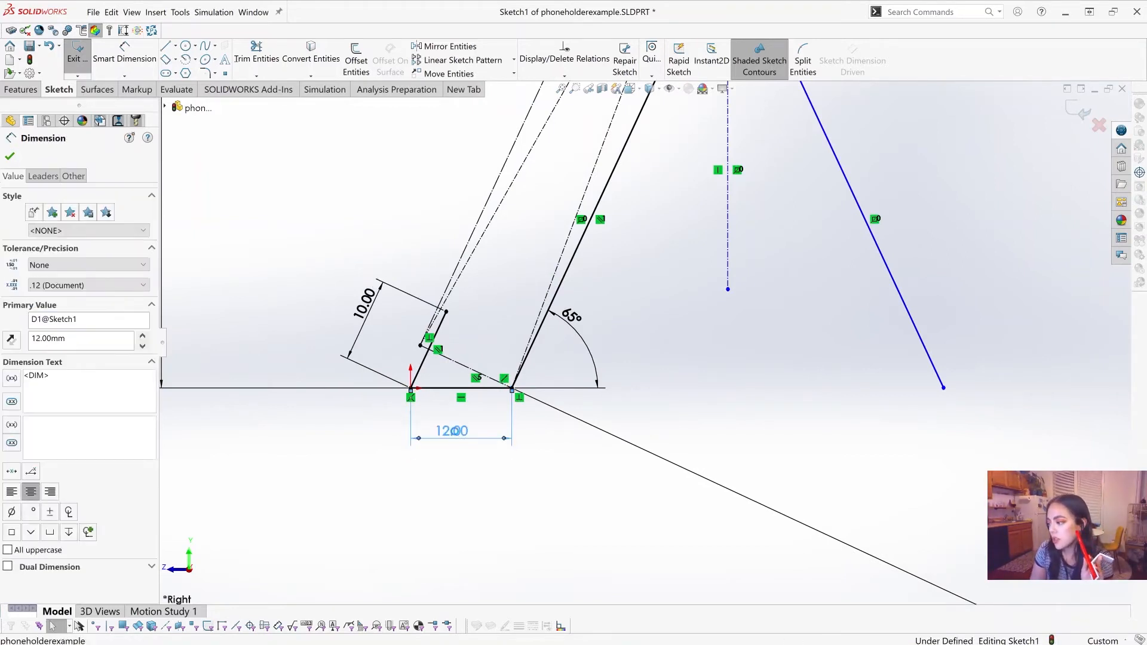
pyautogui.doubleClick(456, 435)
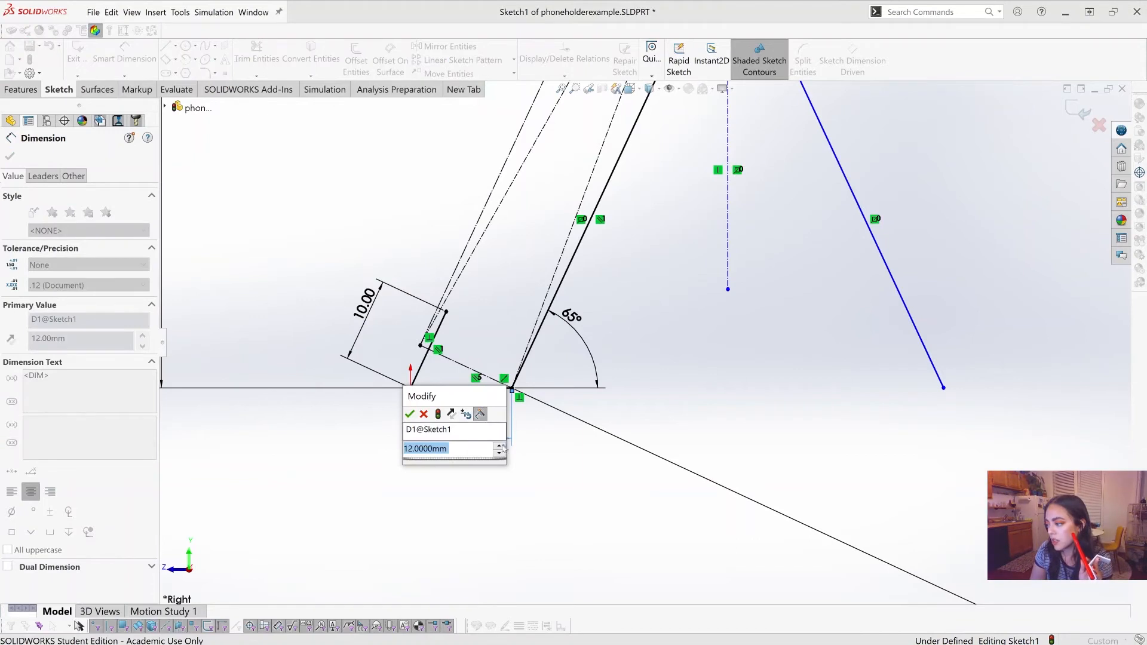
pyautogui.click(501, 446)
pyautogui.click(502, 446)
pyautogui.click(502, 446)
pyautogui.click(501, 446)
pyautogui.click(502, 447)
pyautogui.click(501, 446)
pyautogui.click(502, 446)
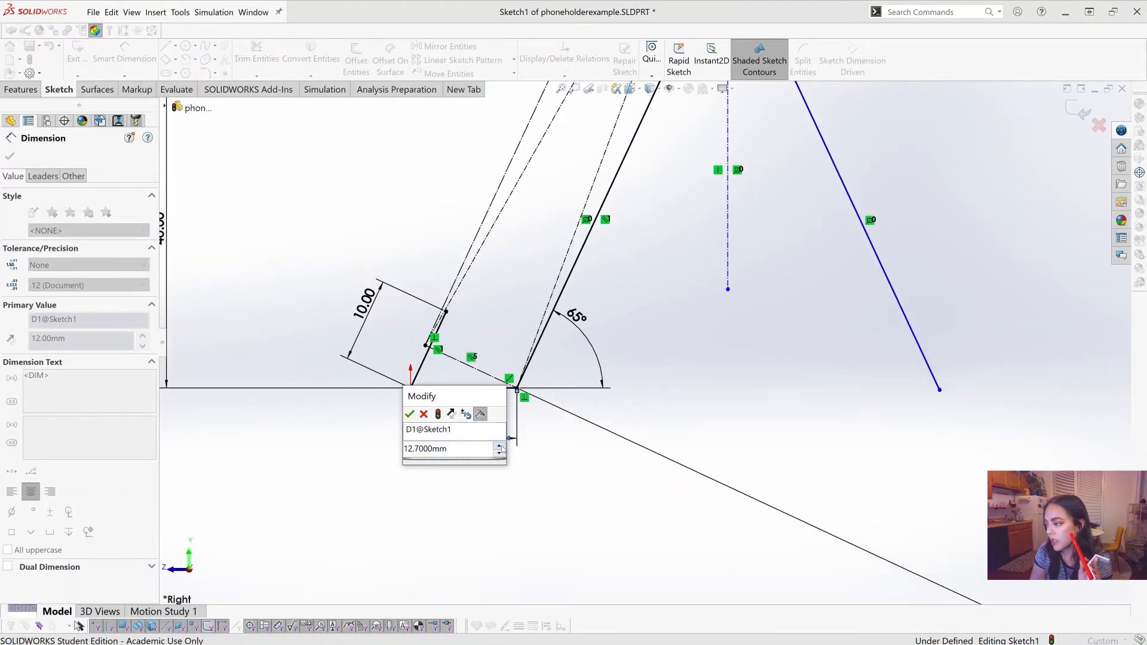
pyautogui.click(501, 446)
pyautogui.click(501, 447)
pyautogui.click(501, 446)
pyautogui.click(501, 447)
pyautogui.click(501, 446)
pyautogui.click(502, 447)
pyautogui.click(501, 447)
pyautogui.click(501, 446)
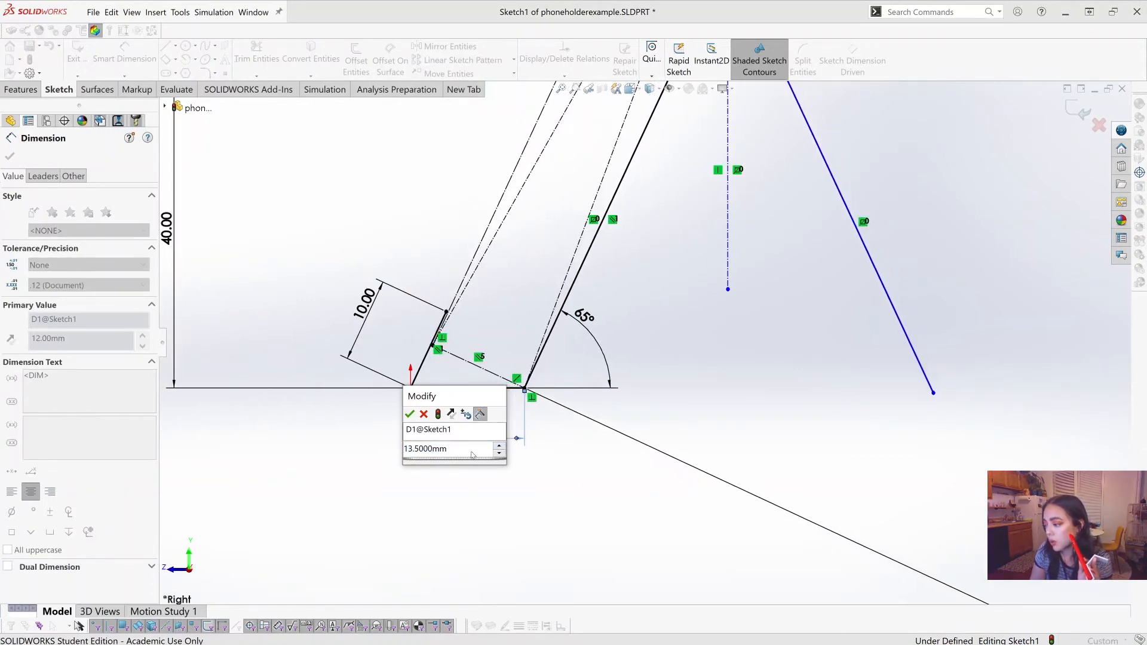
pyautogui.scroll(2, 472, 455)
pyautogui.scroll(2, 472, 455)
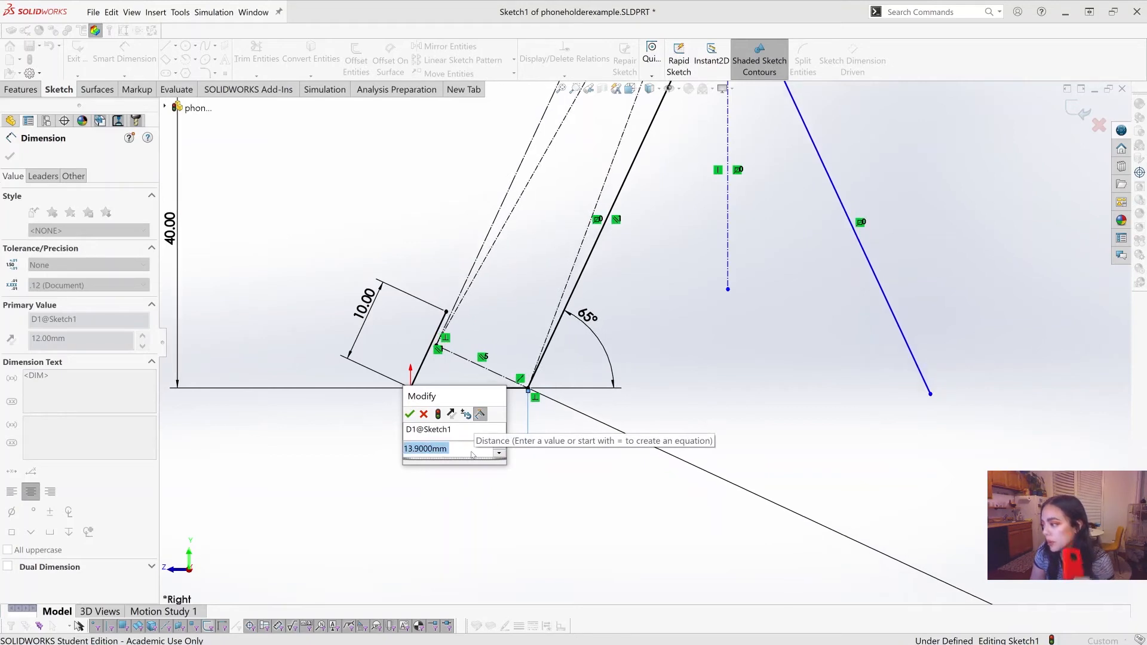
pyautogui.scroll(4, 472, 454)
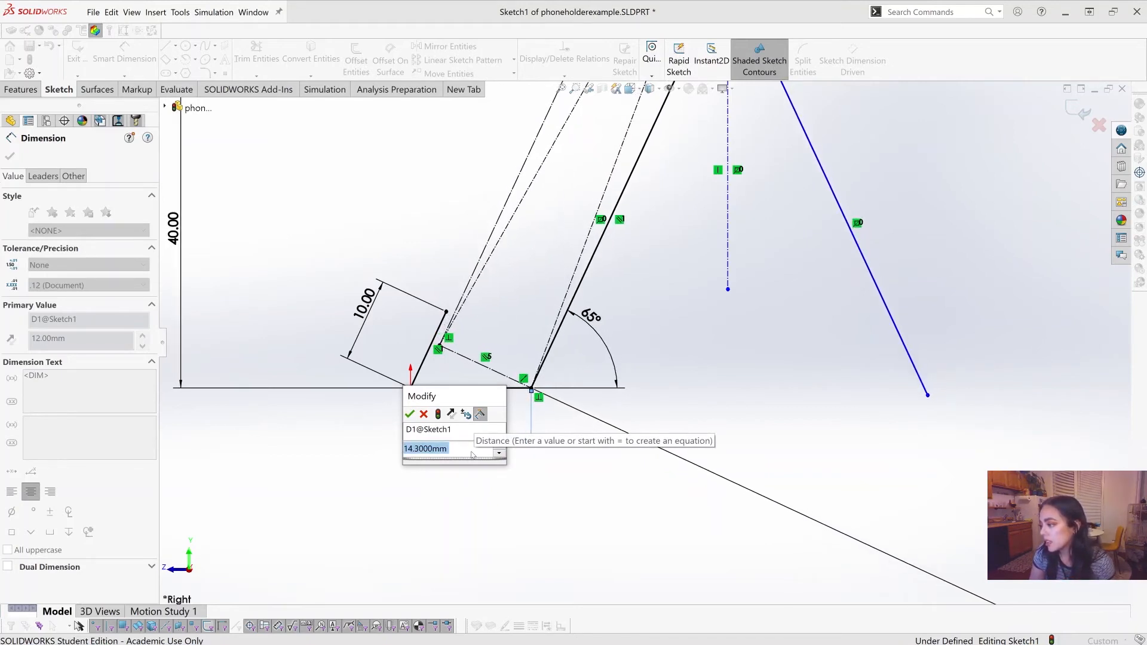
pyautogui.moveTo(462, 396); pyautogui.dragTo(321, 293)
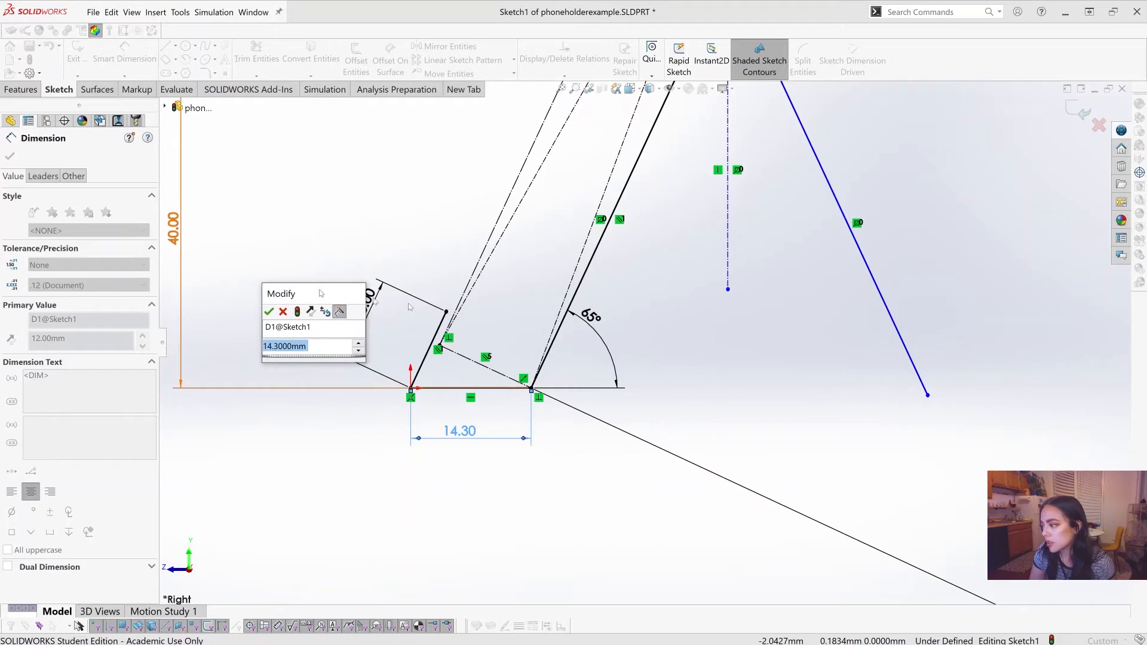
pyautogui.click(269, 312)
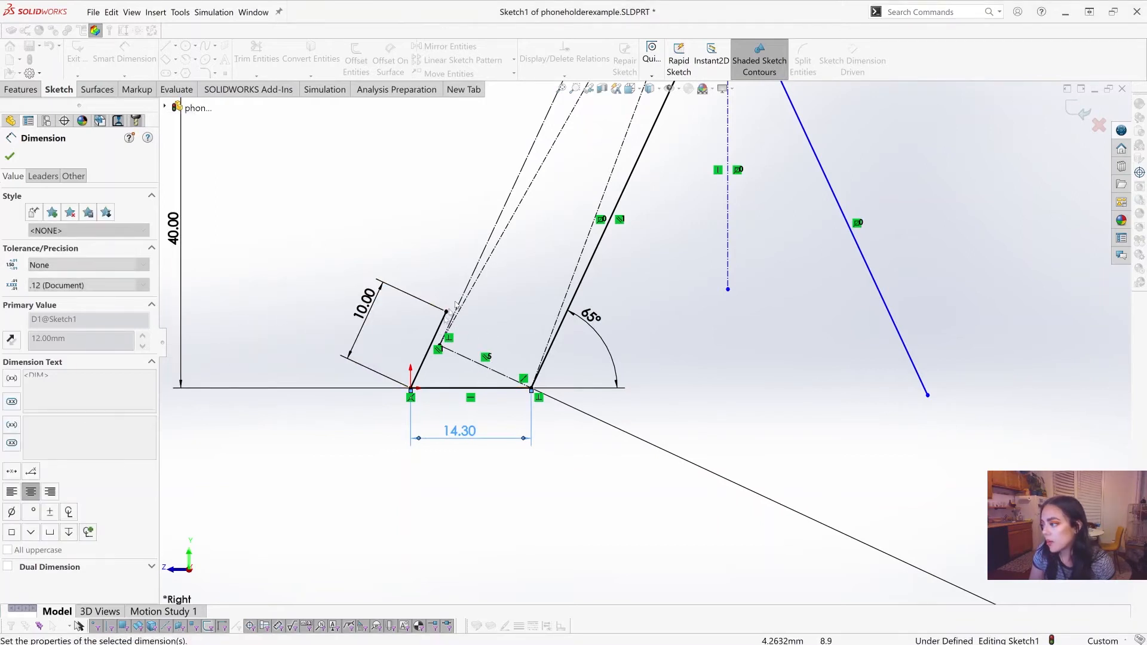
# Step: Set the length of the holder's short slanted front lip to 13 mm
pyautogui.doubleClick(370, 308)
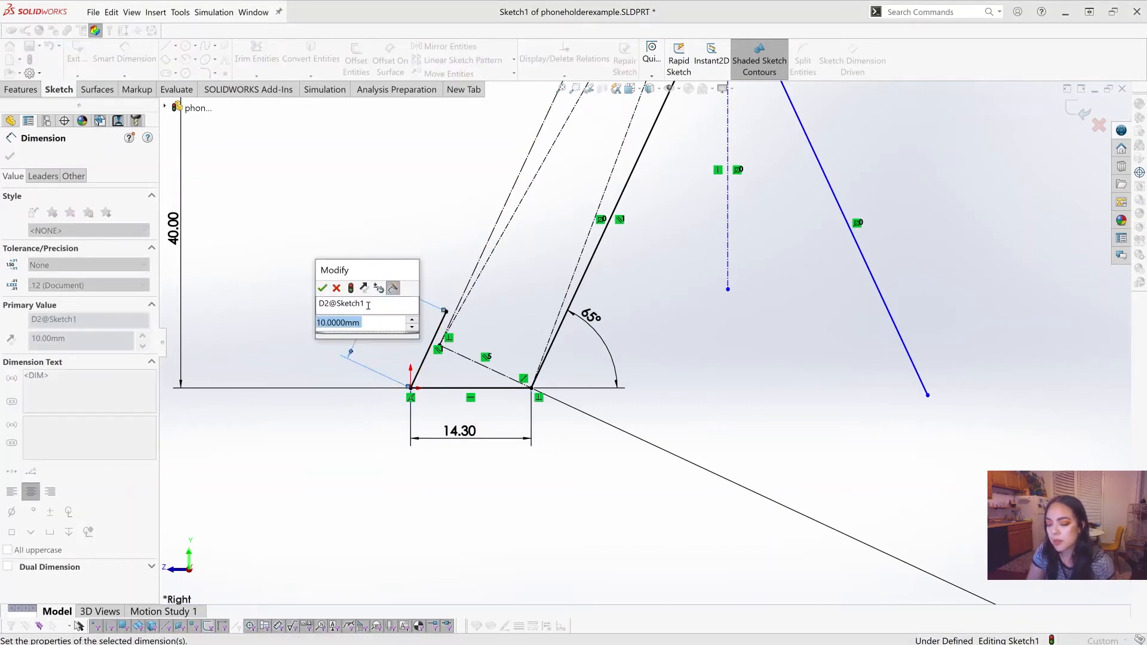
pyautogui.write('13')
pyautogui.press('Return')
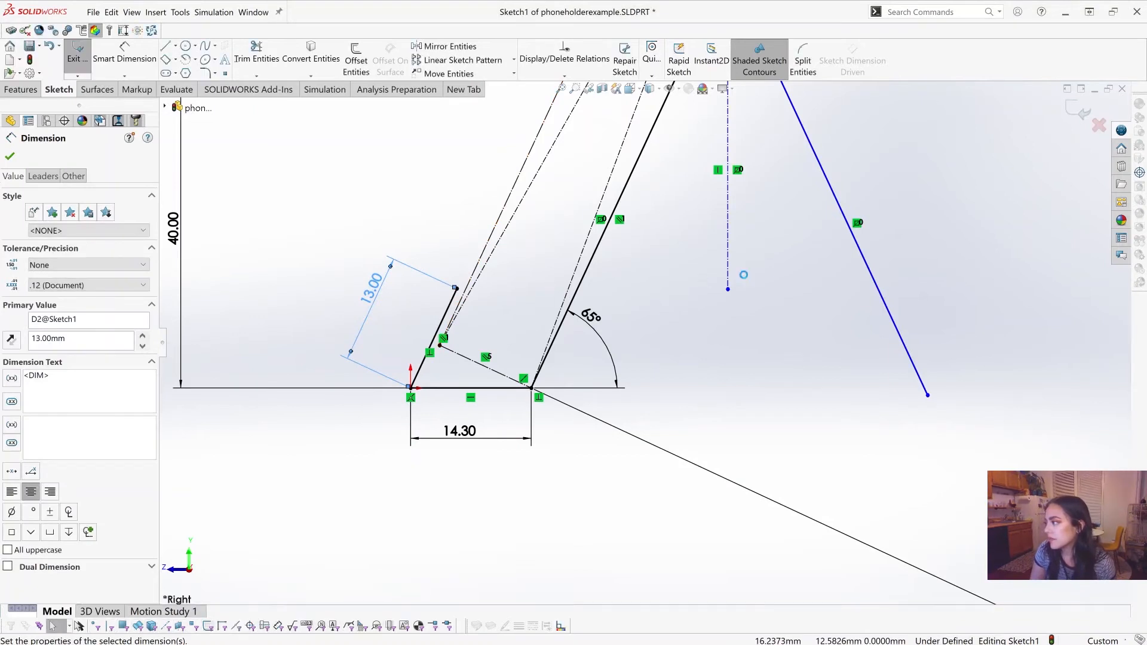
pyautogui.scroll(3, 747, 278)
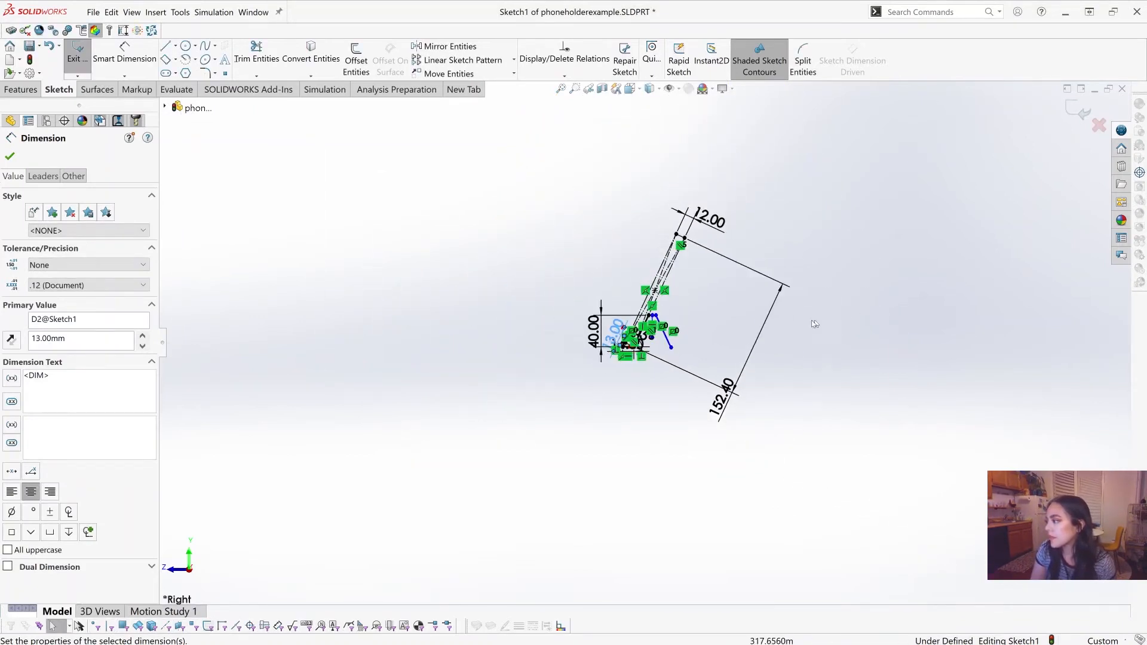
pyautogui.scroll(-3, 814, 322)
pyautogui.scroll(-1, 288, 279)
pyautogui.scroll(-1, 283, 281)
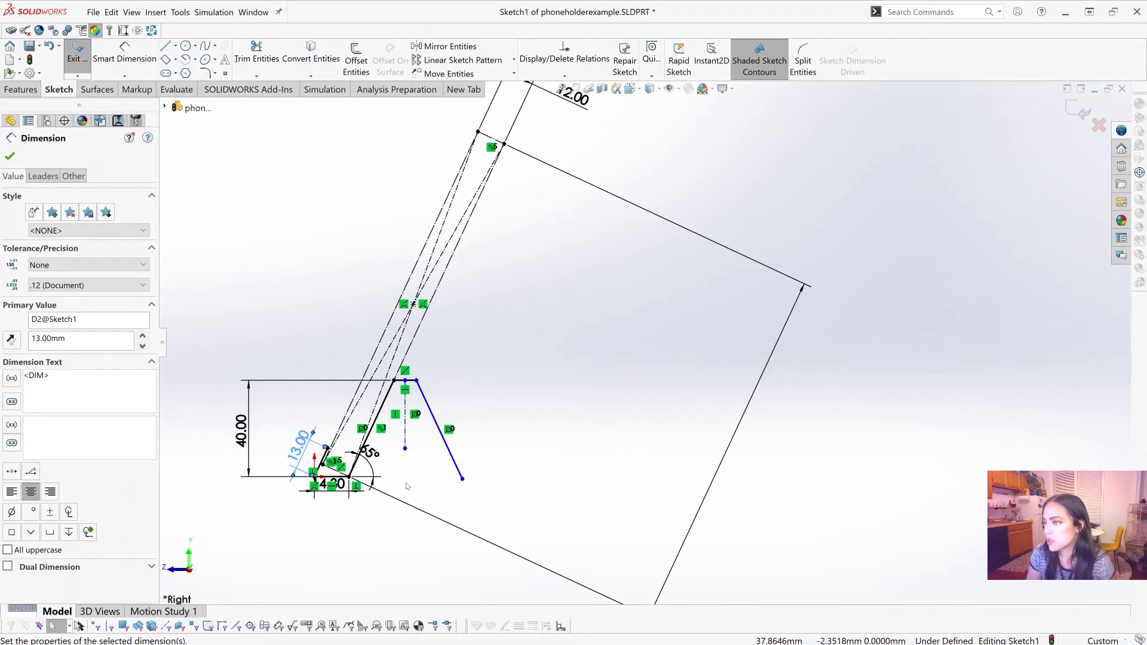
# Step: Draw a vertical construction line about 79 mm long downward from the phone rectangle's center point to just below the base
pyautogui.click(166, 47)
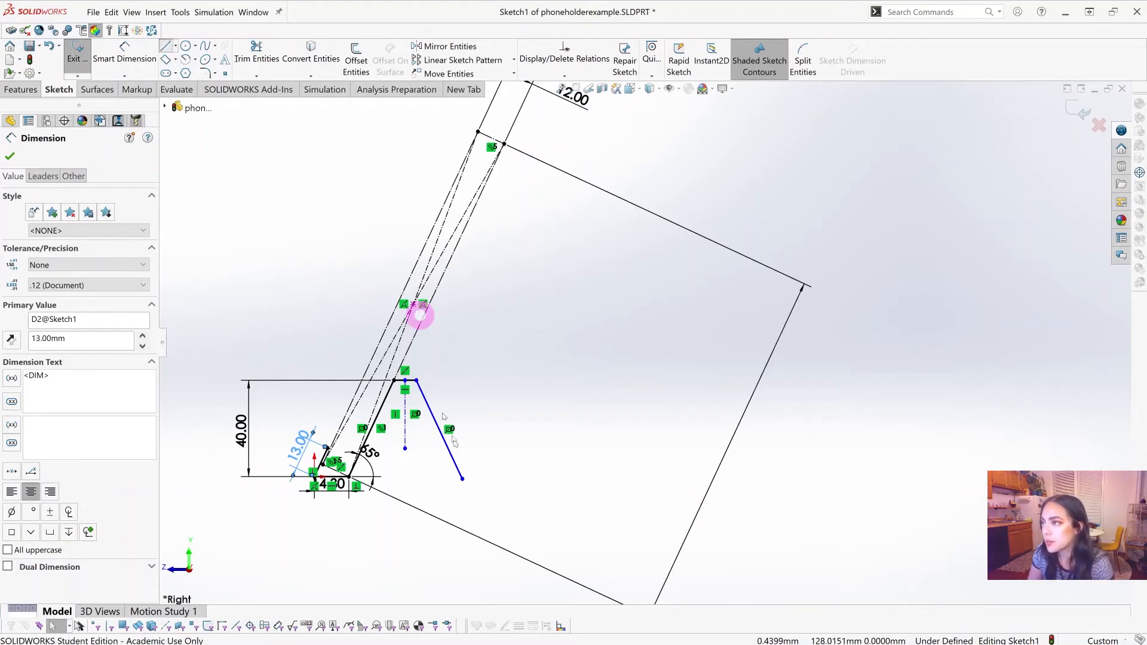
pyautogui.click(413, 305)
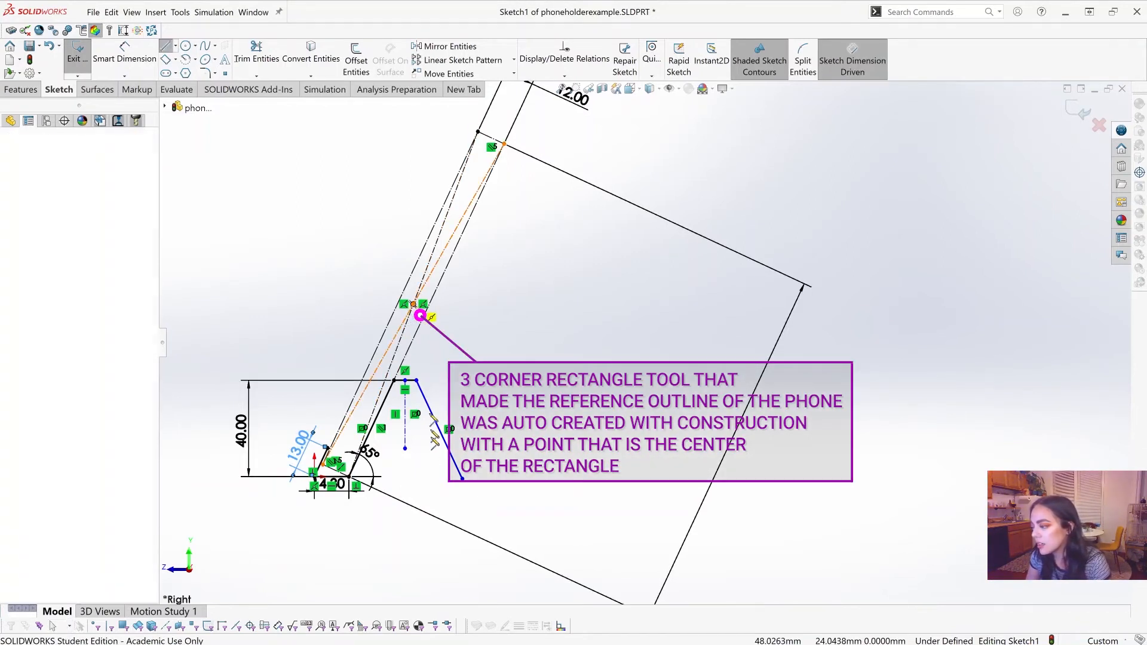
pyautogui.click(414, 495)
pyautogui.press('Escape')
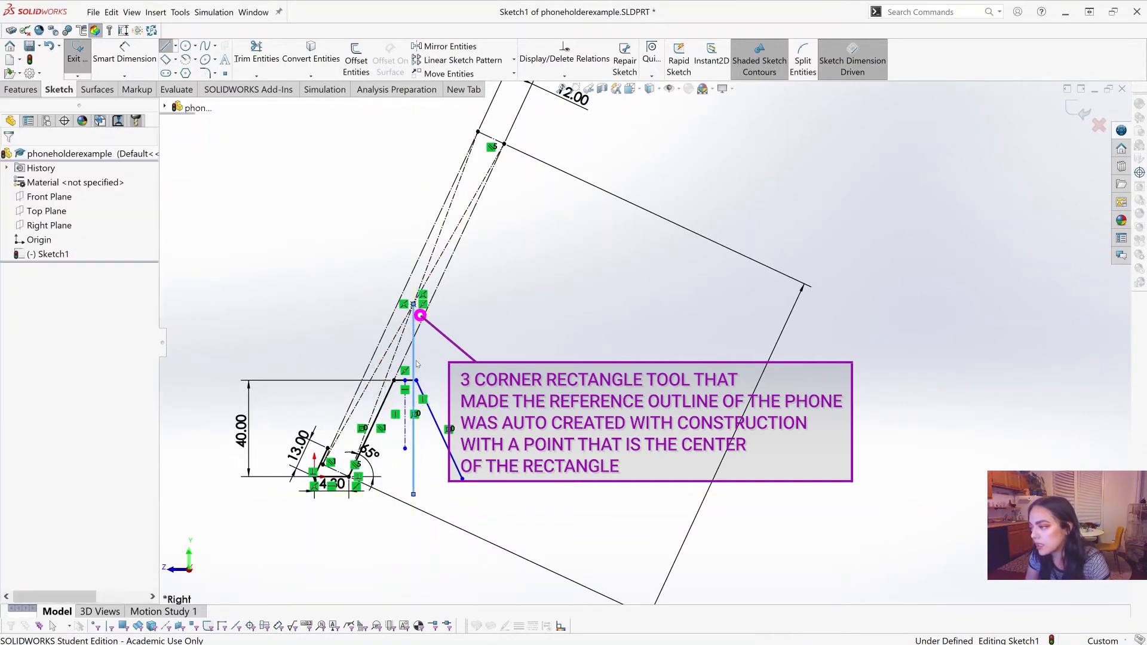
pyautogui.click(414, 364)
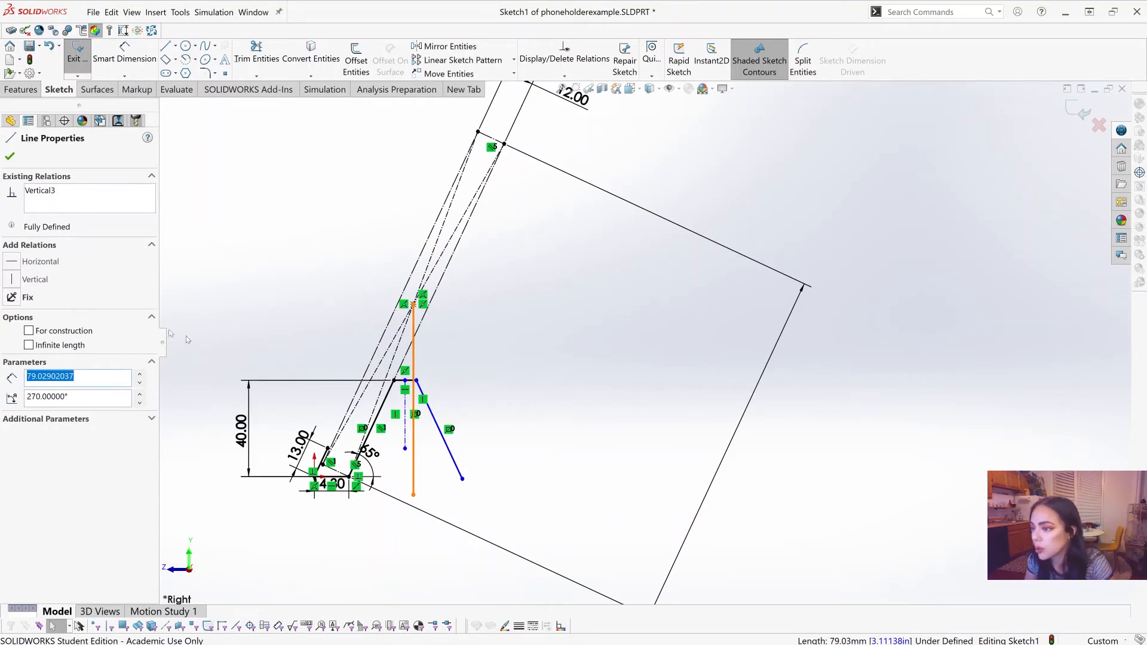
pyautogui.click(58, 332)
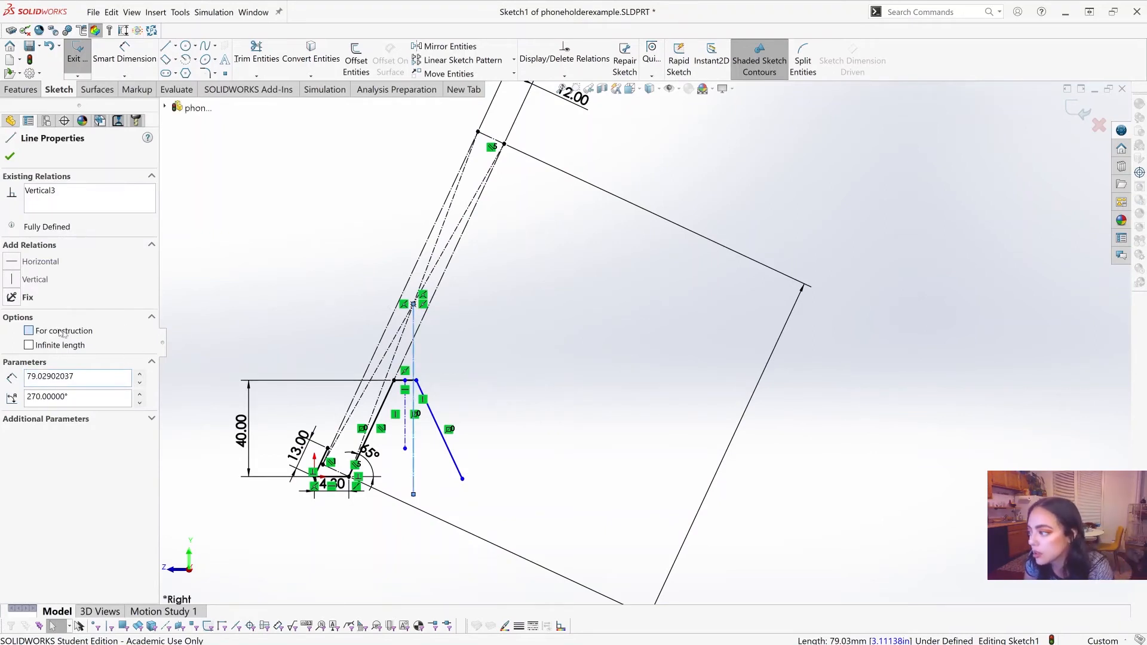
pyautogui.click(596, 291)
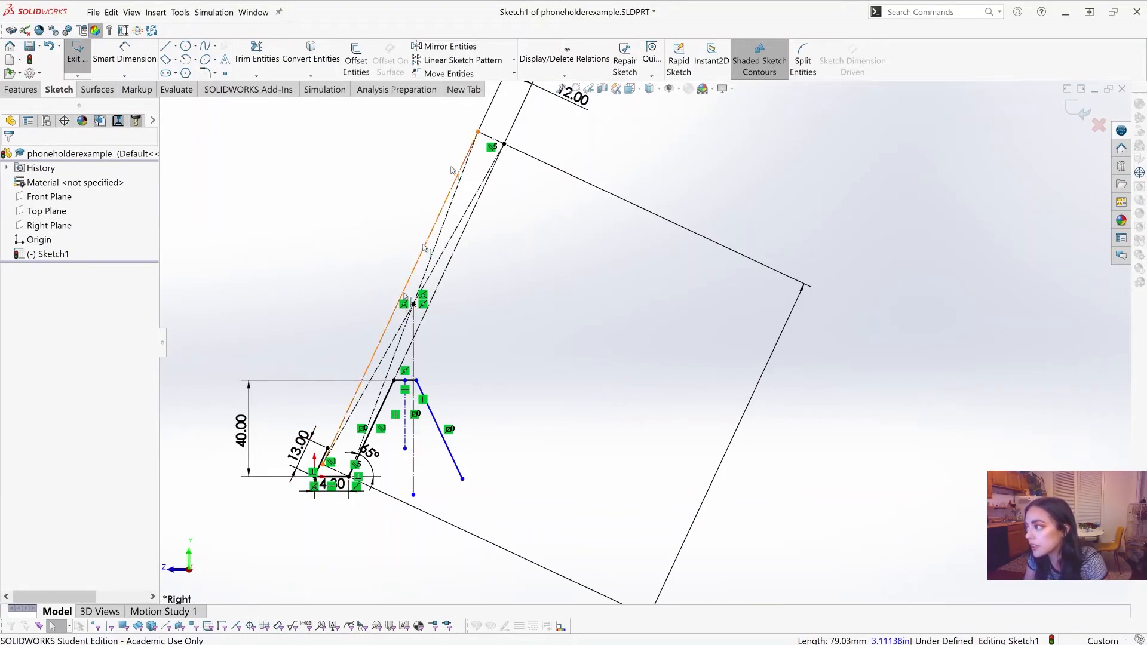
pyautogui.click(487, 138)
pyautogui.keyDown('ctrl'); pyautogui.click(453, 262); pyautogui.keyUp('ctrl')
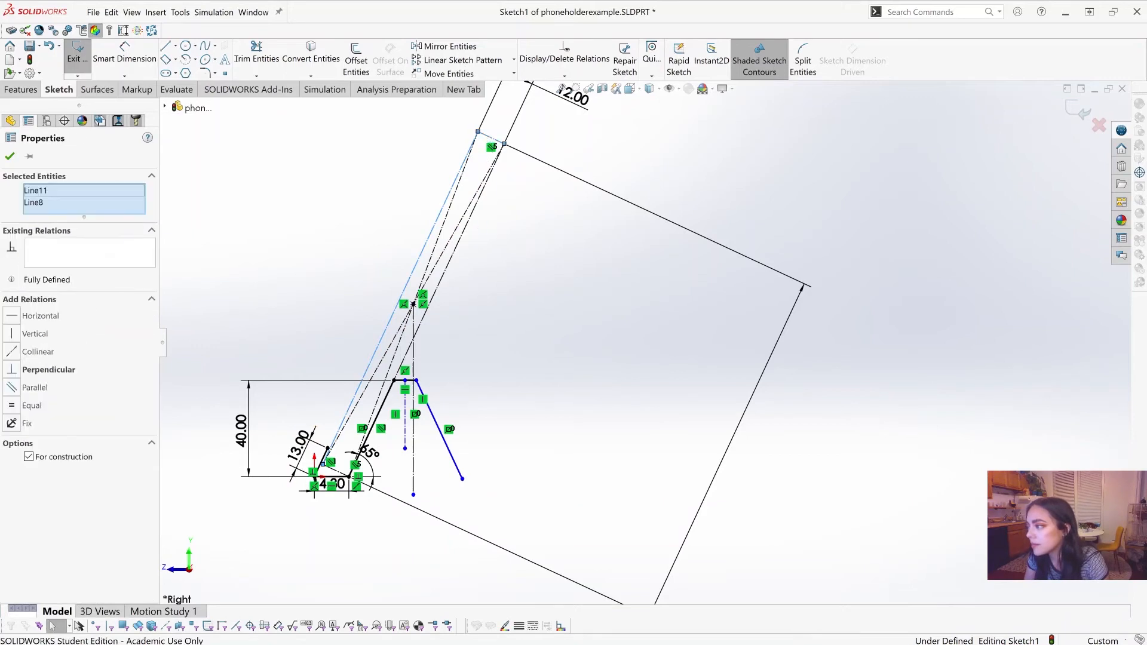
pyautogui.keyDown('ctrl'); pyautogui.click(413, 322); pyautogui.keyUp('ctrl')
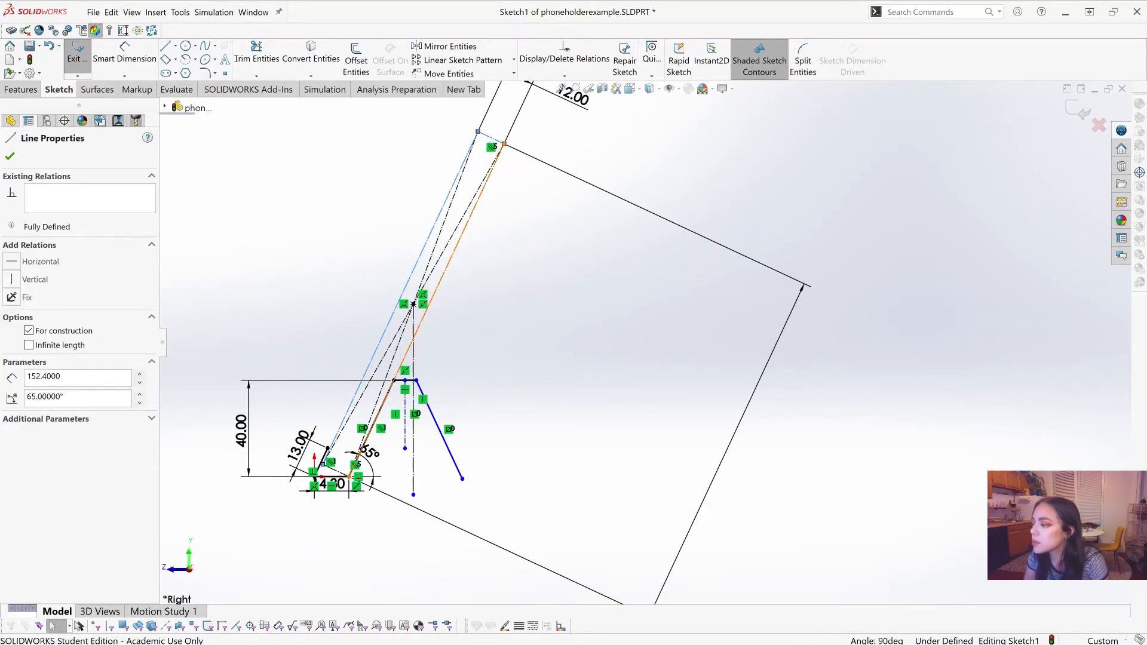
pyautogui.keyDown('ctrl'); pyautogui.click(430, 272); pyautogui.keyUp('ctrl')
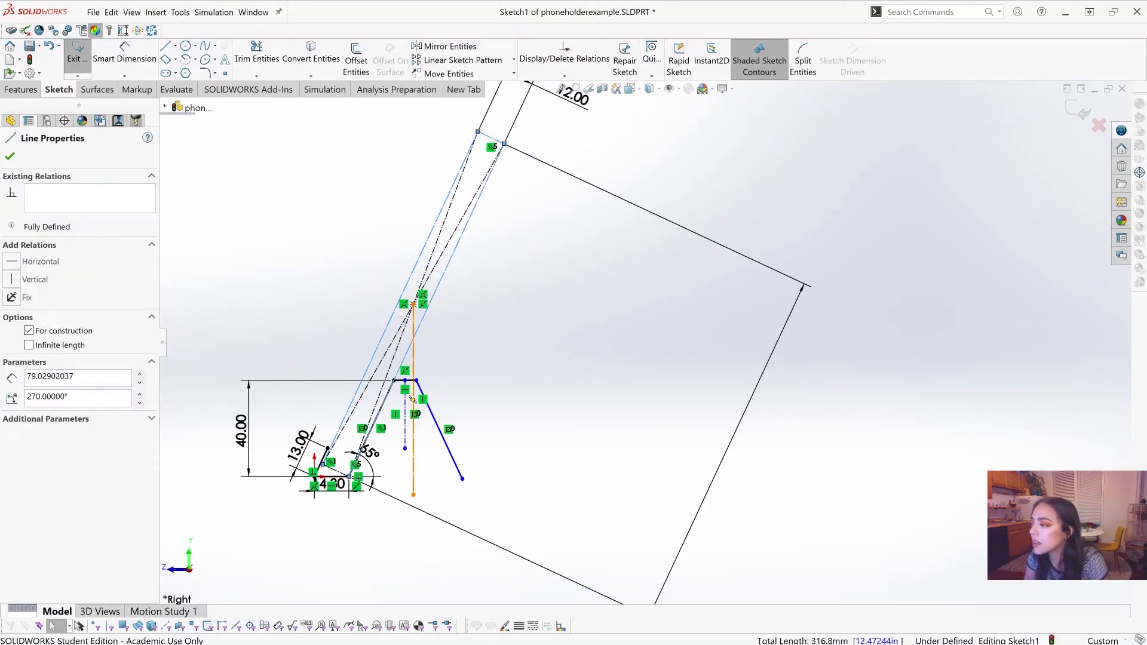
pyautogui.keyDown('ctrl'); pyautogui.click(428, 269); pyautogui.keyUp('ctrl')
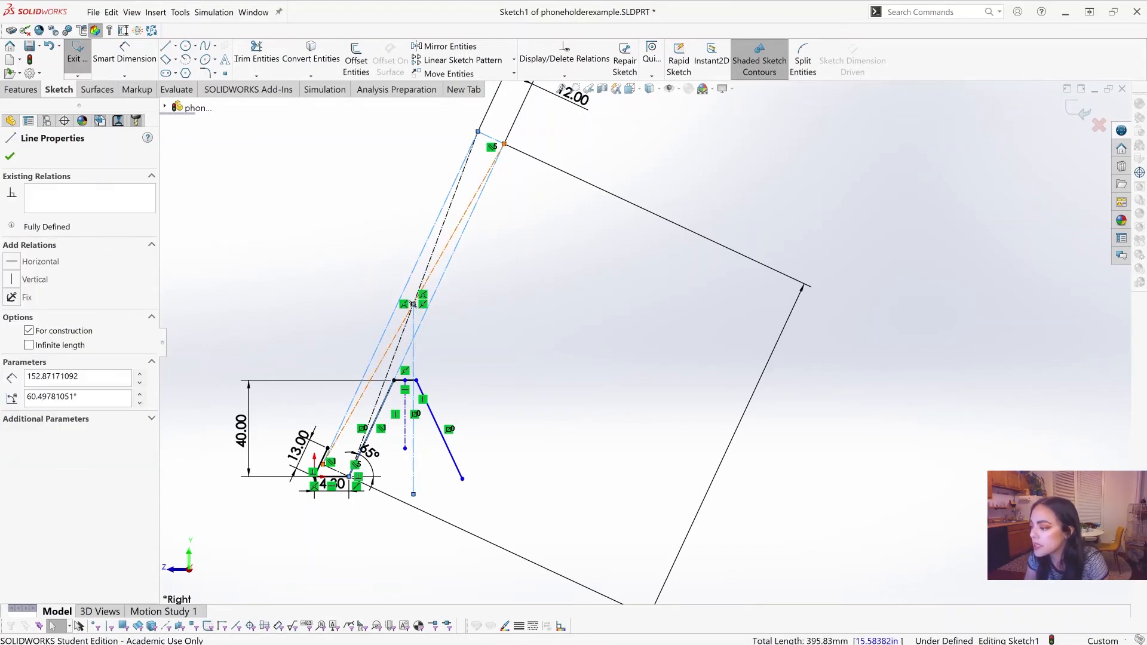
pyautogui.keyDown('ctrl'); pyautogui.click(336, 471); pyautogui.keyUp('ctrl')
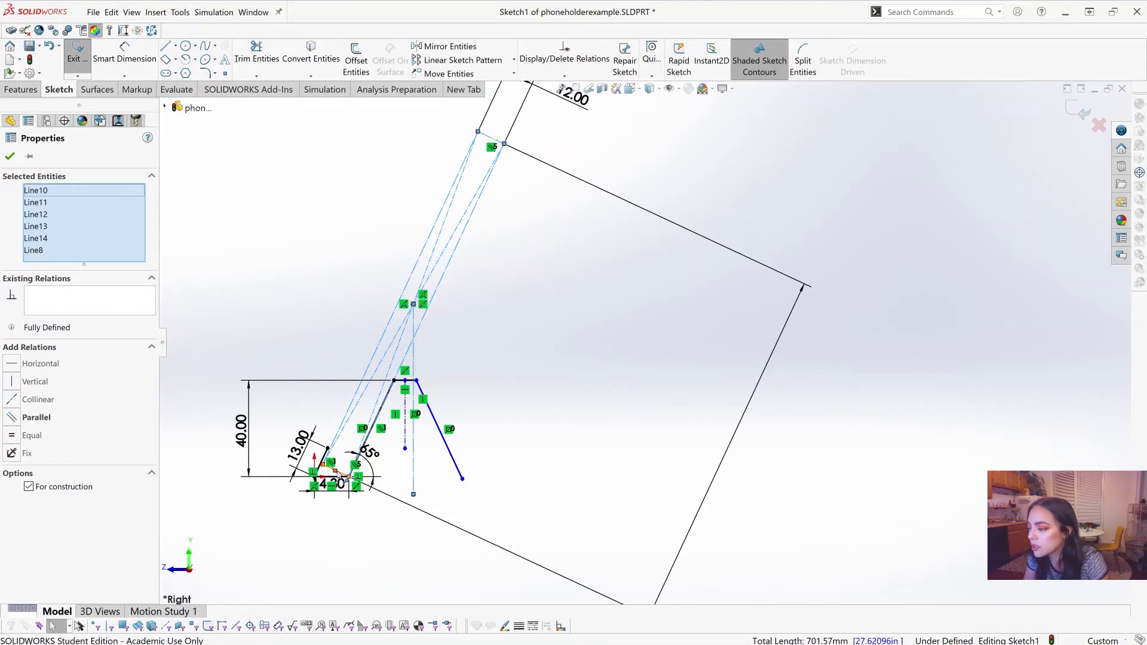
pyautogui.click(345, 477)
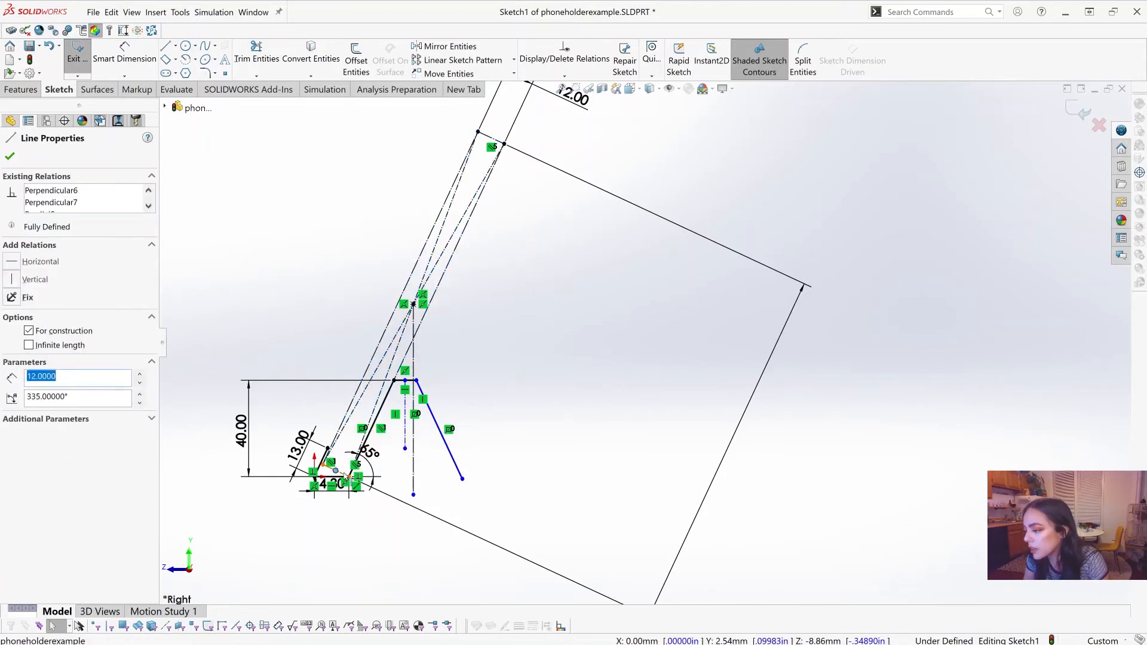
pyautogui.keyDown('ctrl'); pyautogui.click(336, 470); pyautogui.keyUp('ctrl')
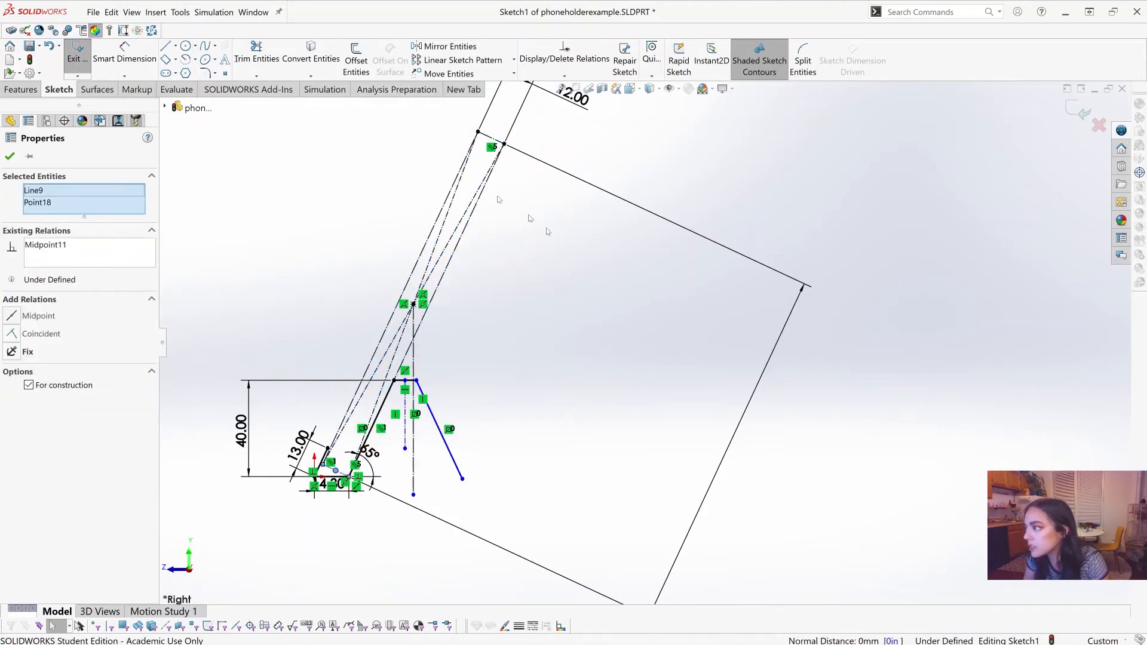
# Step: Color the phone rectangle's upper short edge and its center point red
pyautogui.moveTo(371, 117); pyautogui.dragTo(584, 341)
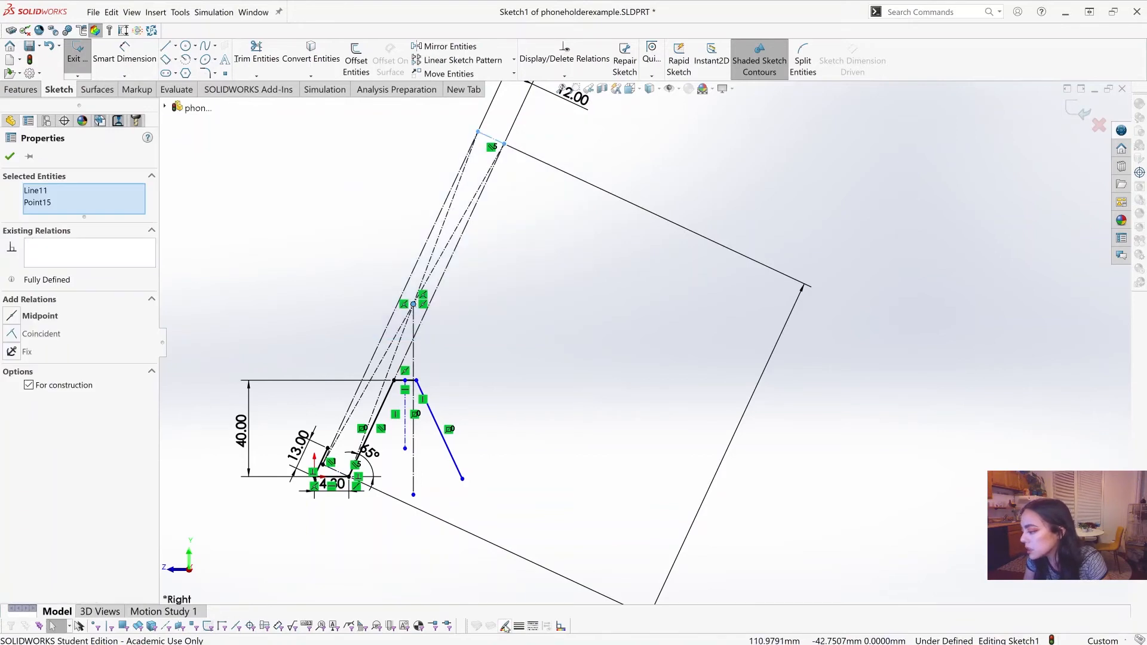
pyautogui.scroll(1, 646, 338)
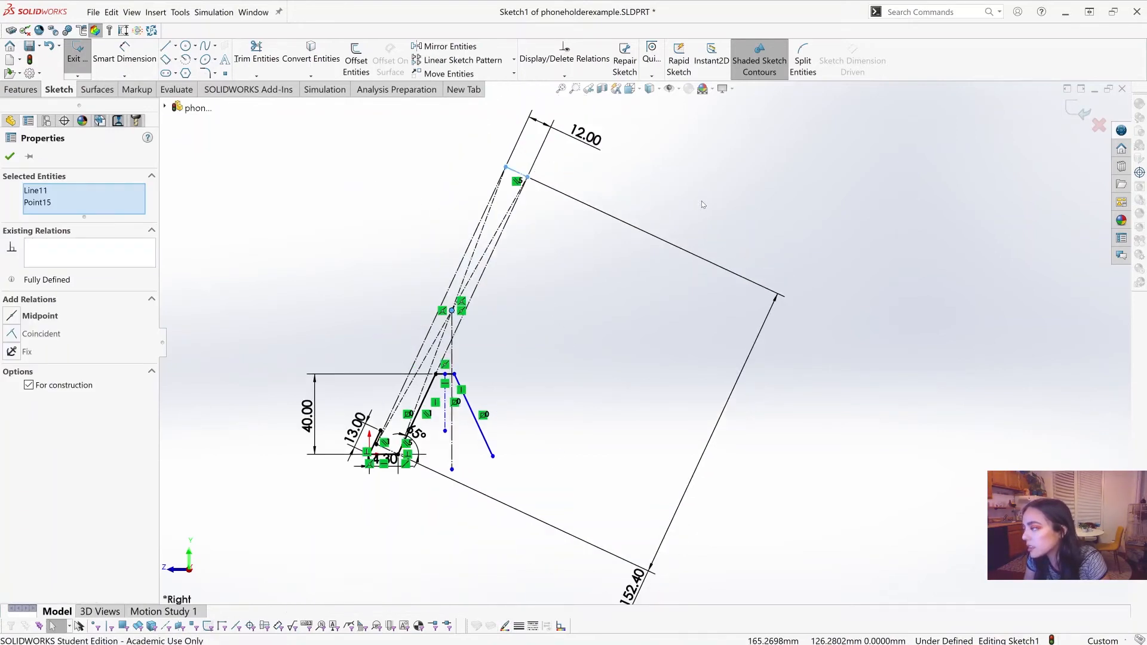
pyautogui.scroll(-1, 702, 204)
pyautogui.click(505, 626)
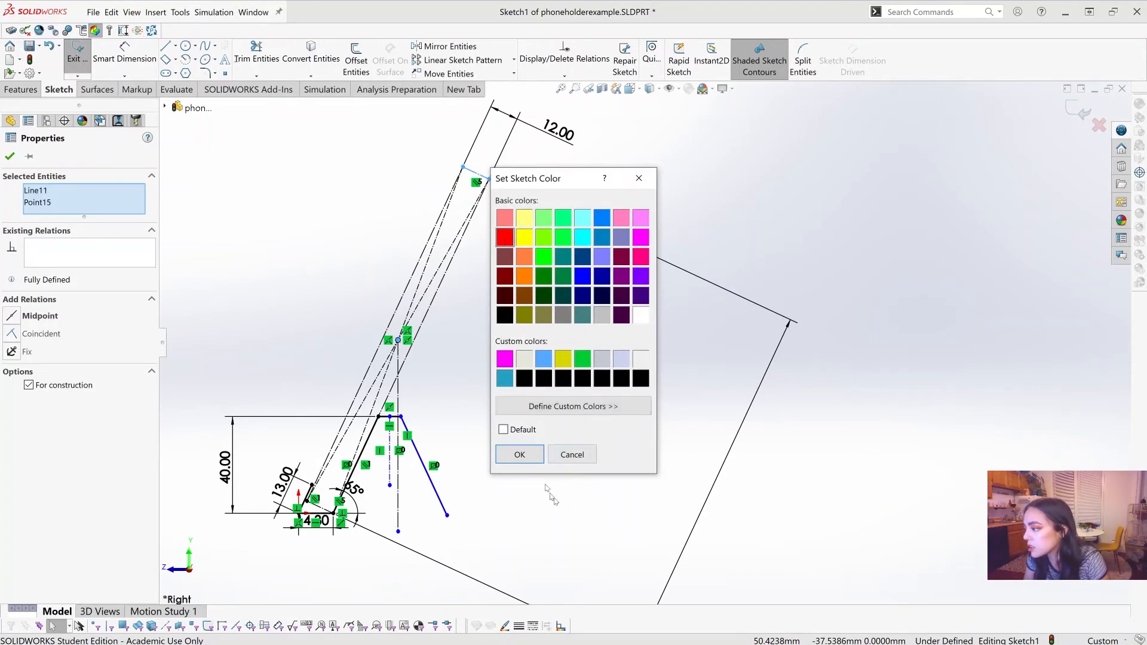
pyautogui.click(538, 458)
pyautogui.click(476, 250)
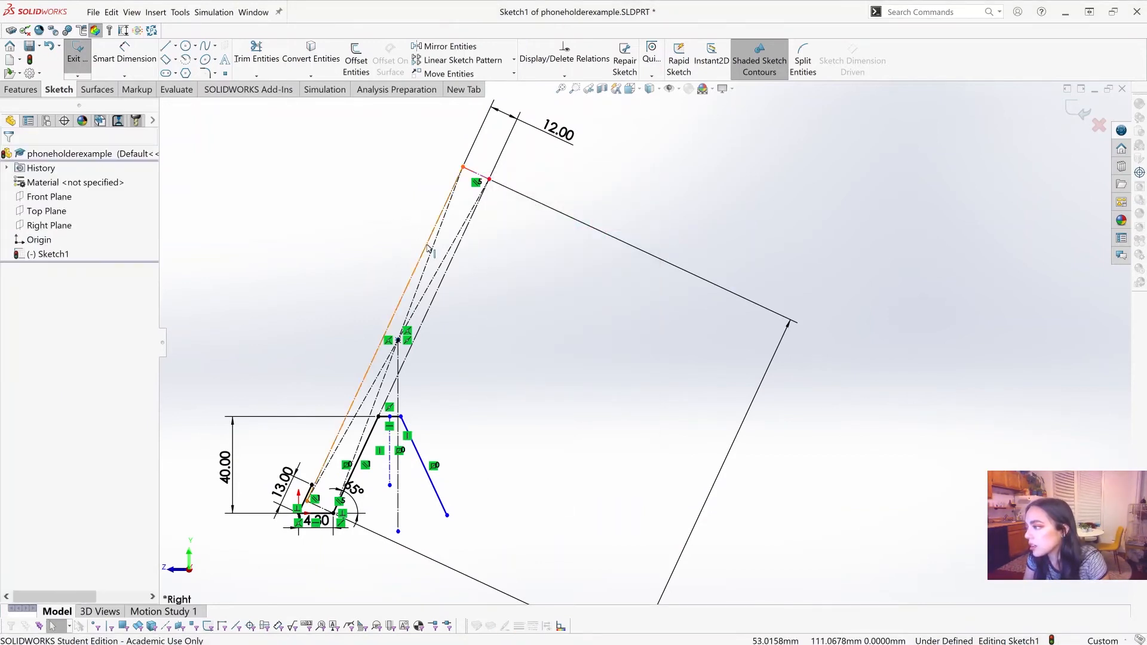
# Step: Color the phone rectangle's two long edges, both diagonals and the vertical construction line from its center red
pyautogui.click(428, 268)
pyautogui.click(426, 269)
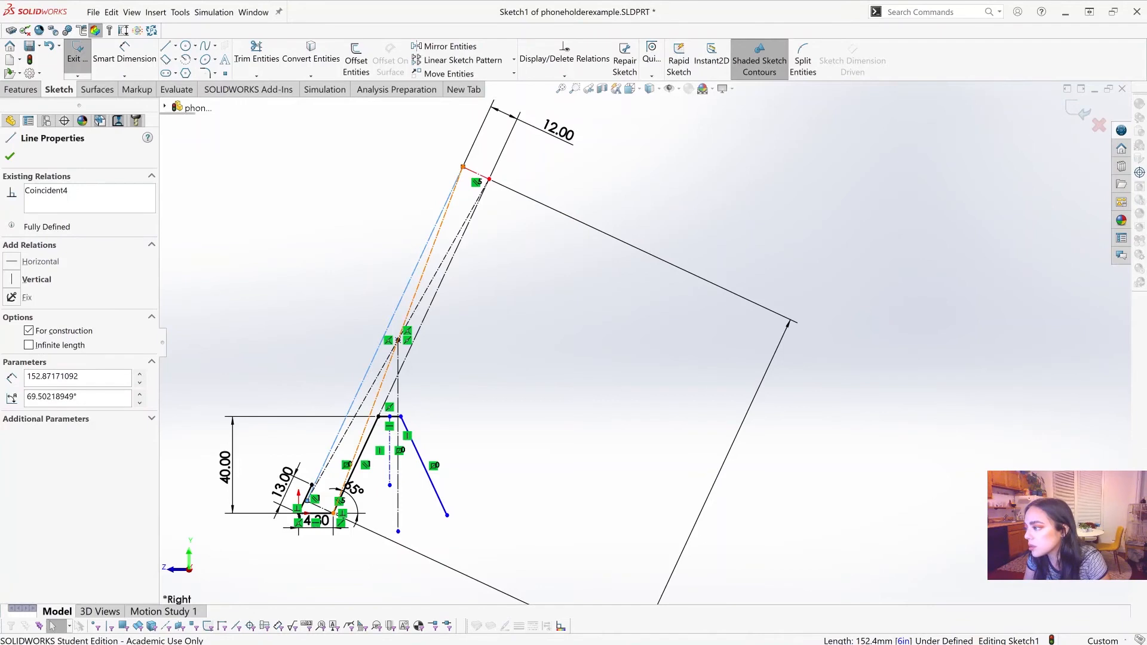
pyautogui.keyDown('ctrl'); pyautogui.click(398, 341); pyautogui.keyUp('ctrl')
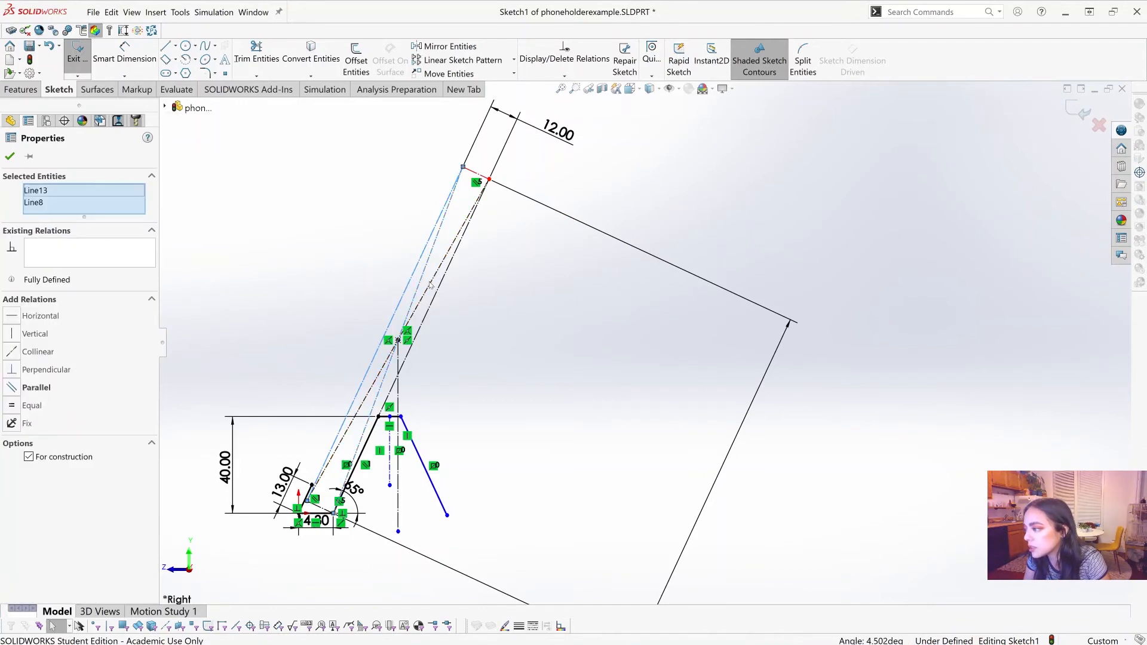
pyautogui.keyDown('ctrl'); pyautogui.click(401, 368); pyautogui.keyUp('ctrl')
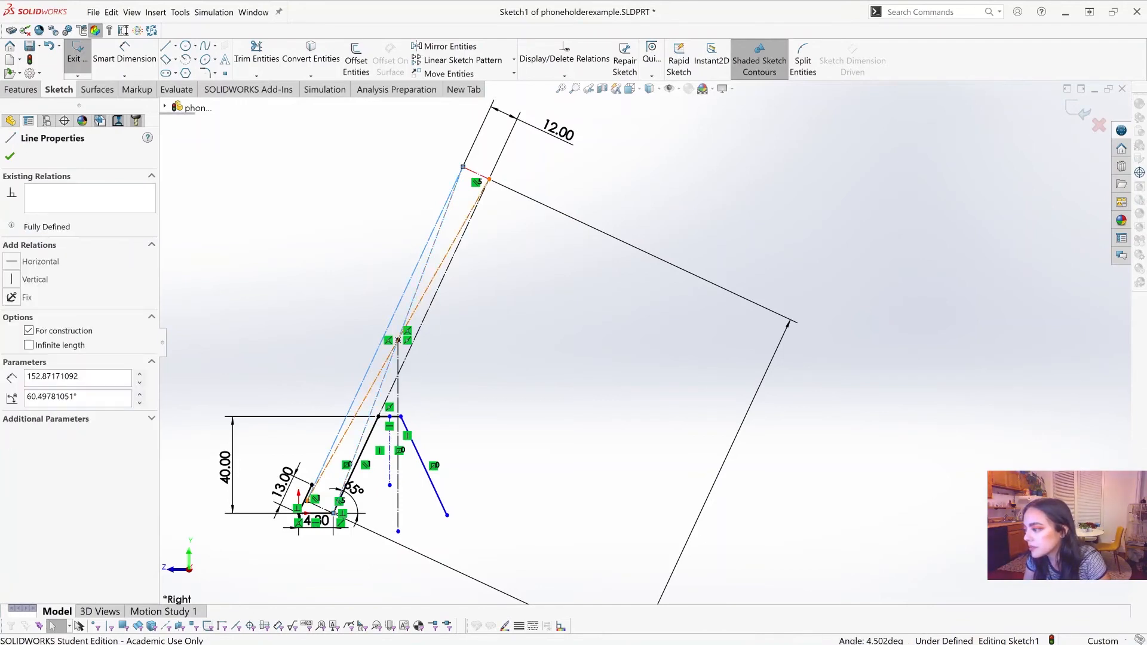
pyautogui.click(395, 514)
pyautogui.keyDown('ctrl'); pyautogui.click(398, 508); pyautogui.keyUp('ctrl')
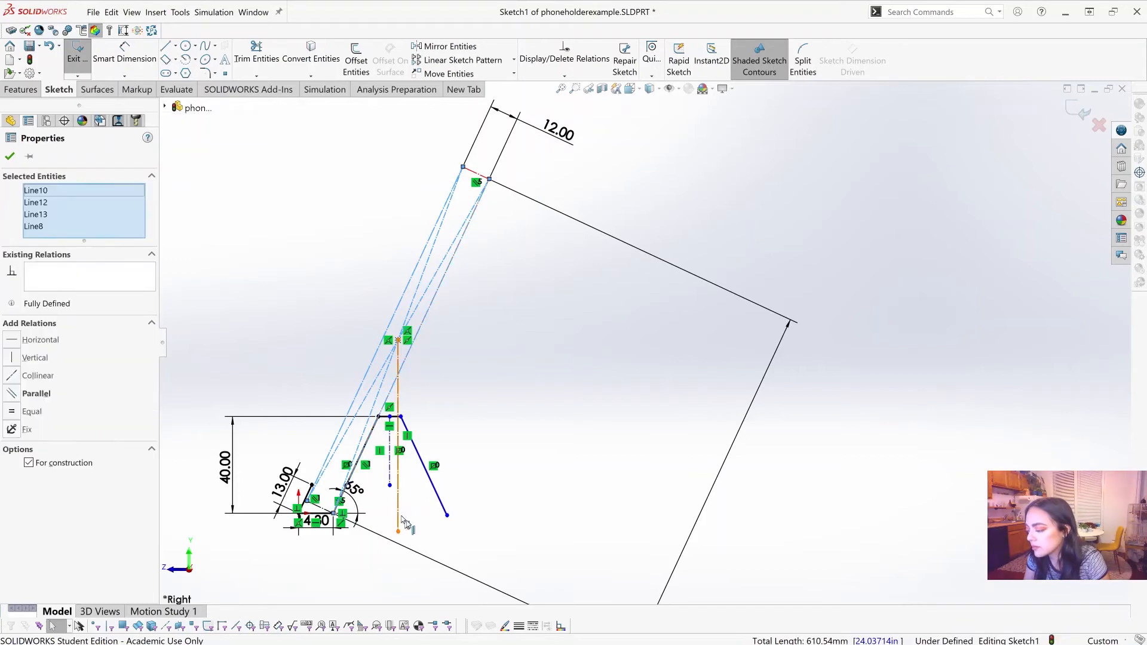
pyautogui.click(505, 626)
pyautogui.click(504, 240)
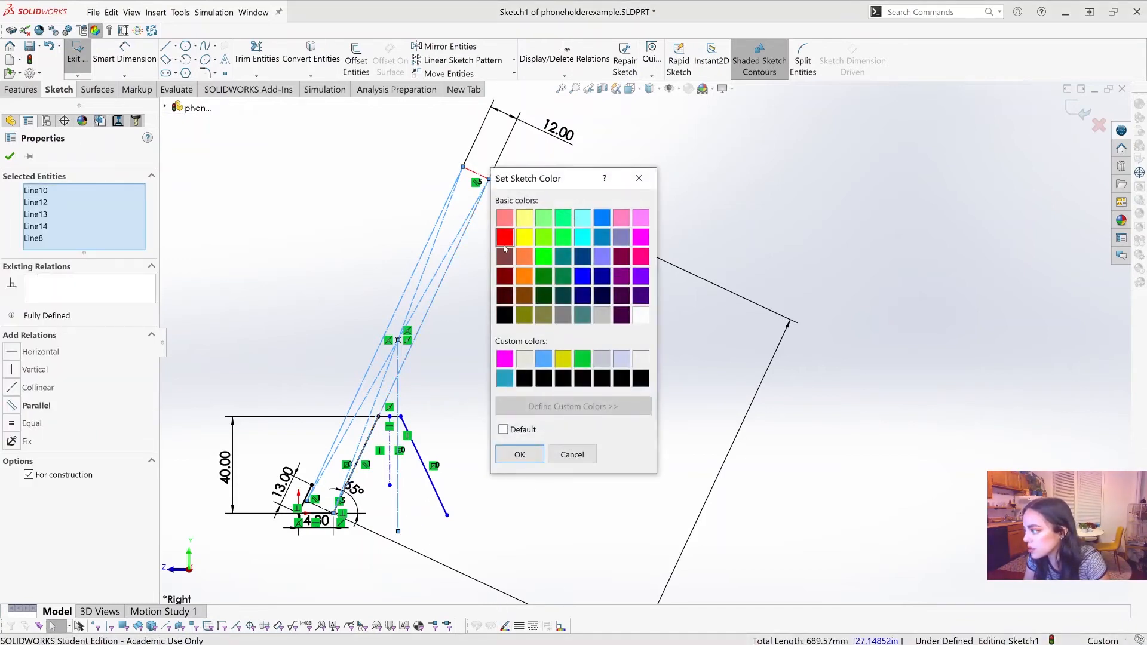
pyautogui.click(523, 456)
pyautogui.click(457, 495)
# Step: Color the phone rectangle's lower short edge red to match its other lines
pyautogui.scroll(4, 301, 541)
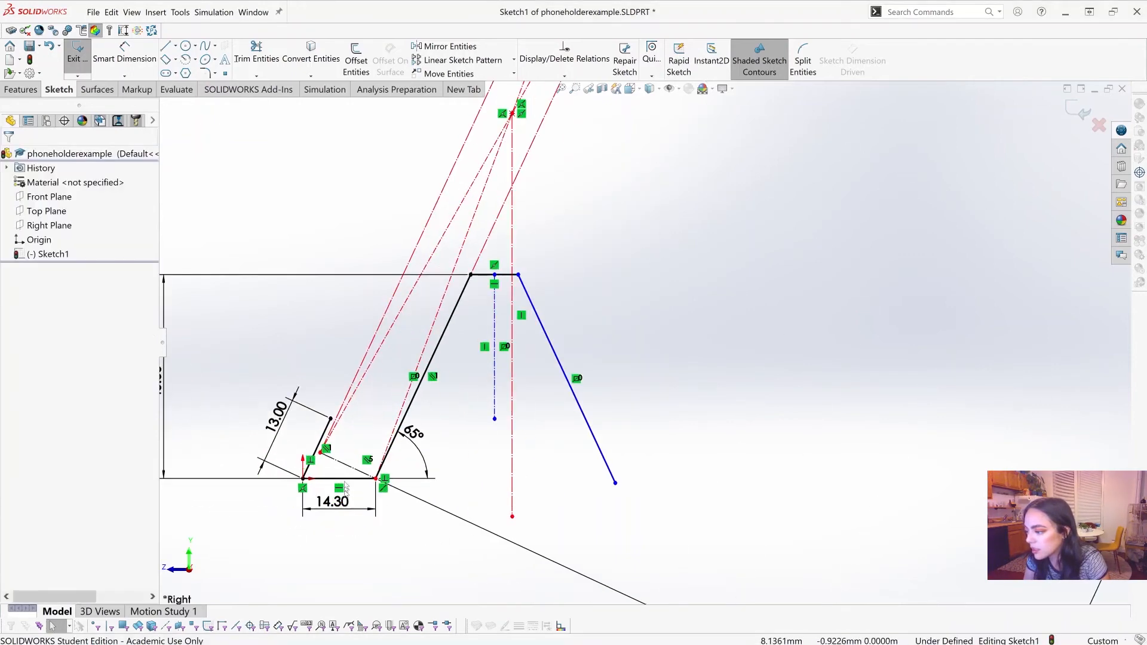
pyautogui.click(353, 467)
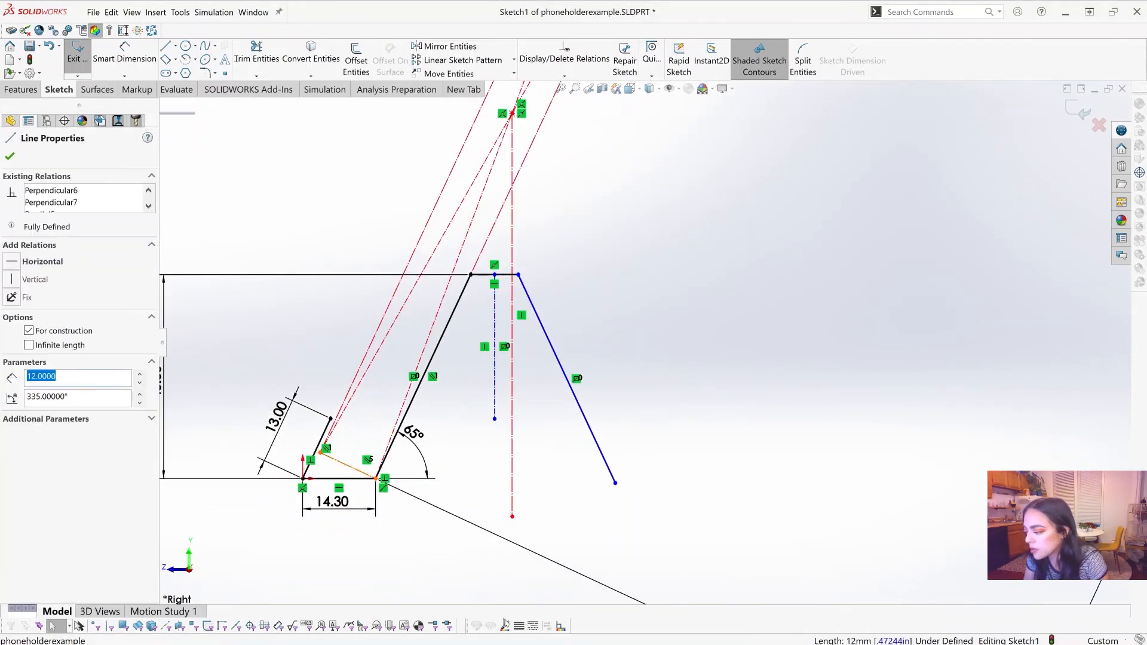
pyautogui.click(504, 626)
pyautogui.click(505, 240)
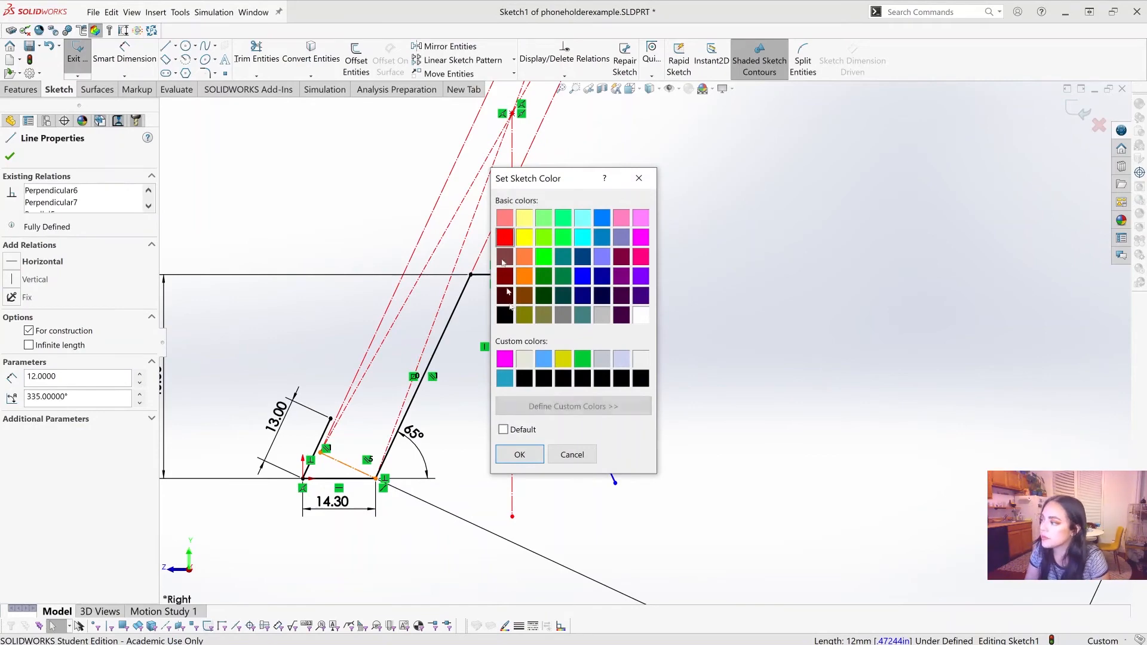
pyautogui.click(529, 460)
pyautogui.click(743, 345)
# Step: Lengthen the holder's top horizontal segment by moving its rear endpoint past the phone's vertical center line to X of about 58 mm
pyautogui.scroll(-9, 743, 344)
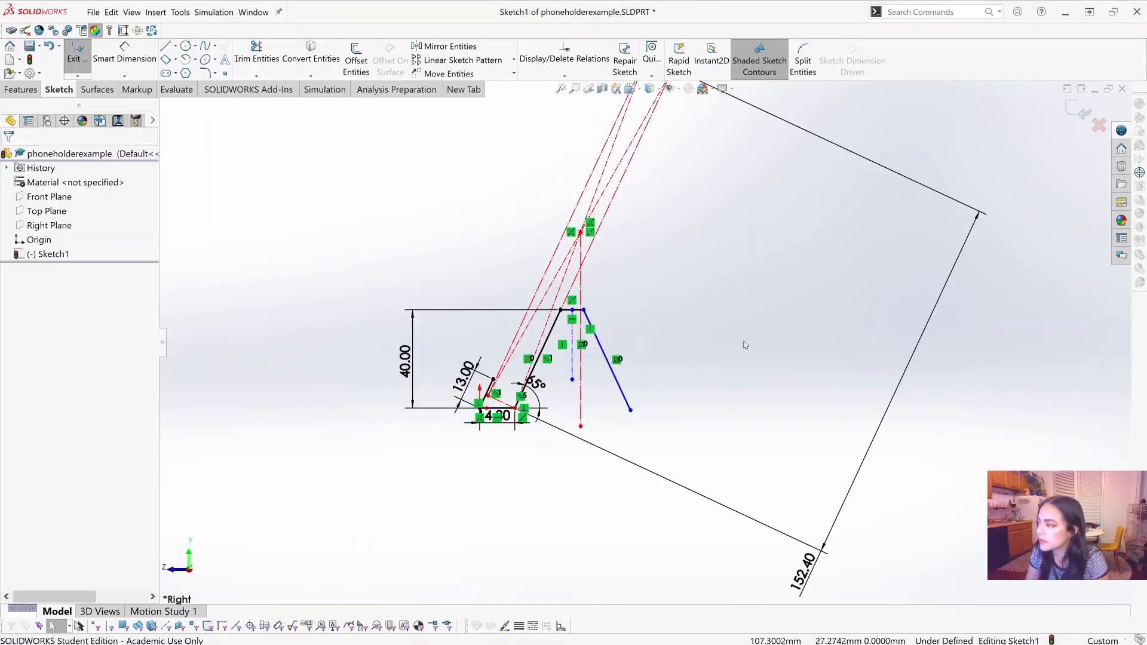
pyautogui.scroll(3, 769, 317)
pyautogui.scroll(4, 677, 285)
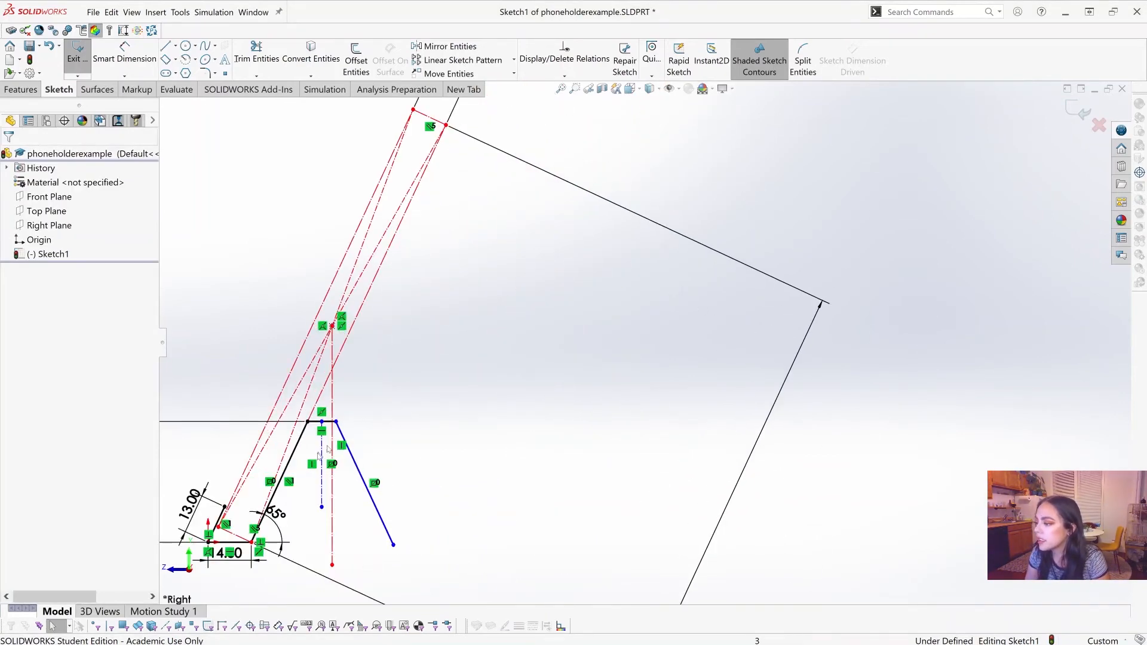
pyautogui.scroll(-2, 607, 335)
pyautogui.scroll(2, 432, 454)
pyautogui.scroll(2, 436, 461)
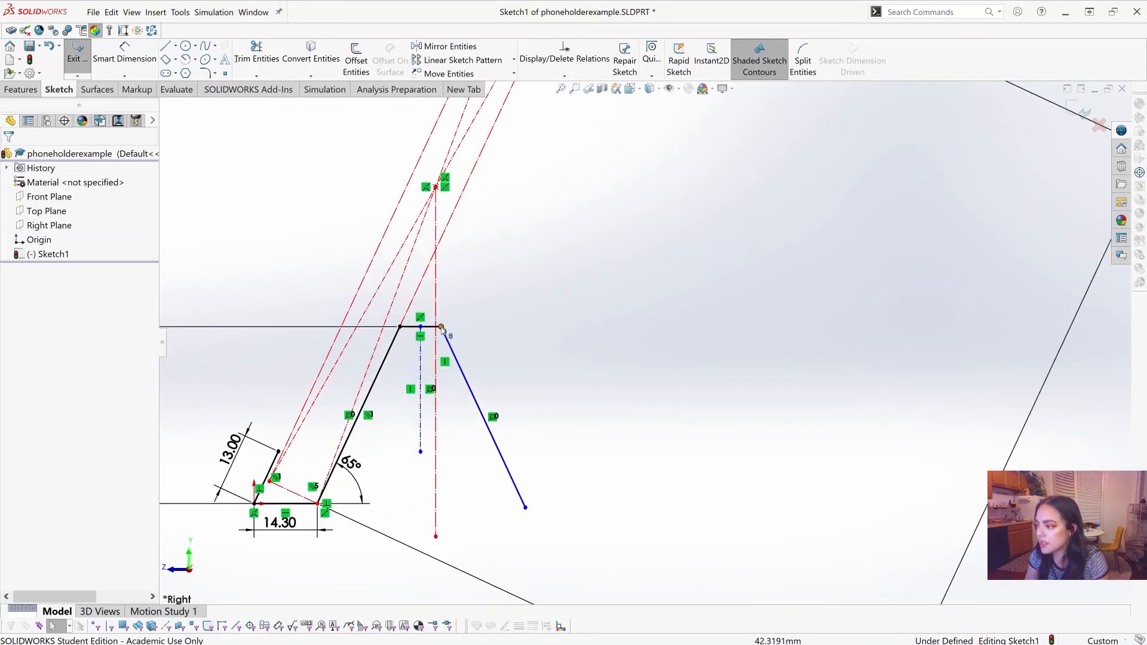
pyautogui.moveTo(441, 328); pyautogui.dragTo(460, 411)
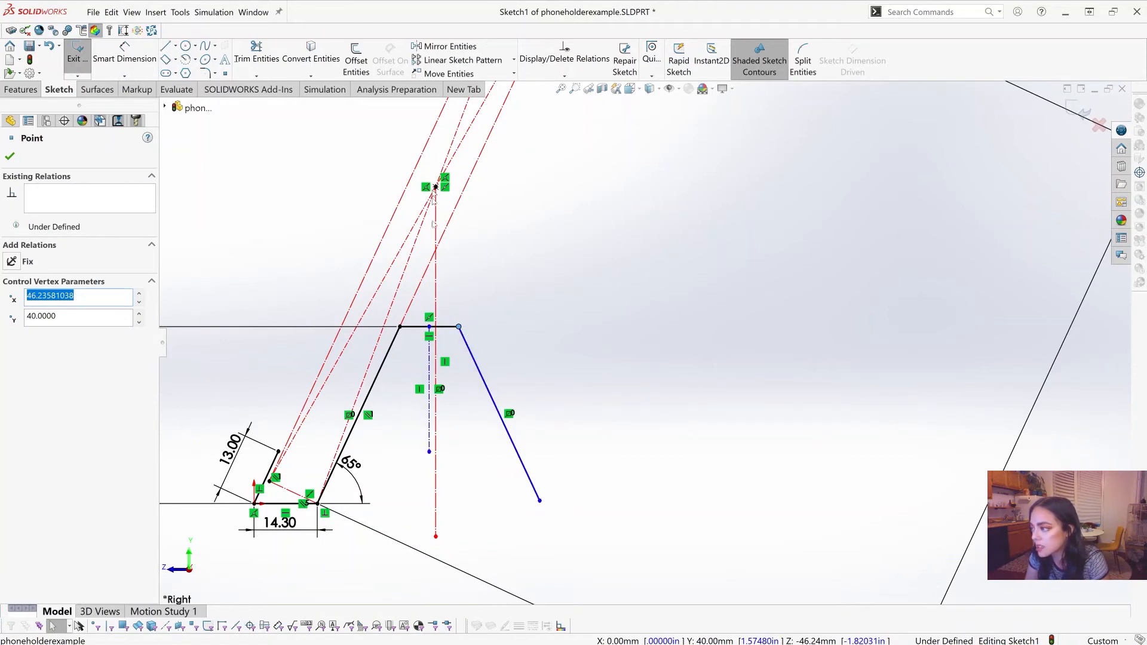
pyautogui.moveTo(461, 329); pyautogui.dragTo(511, 331)
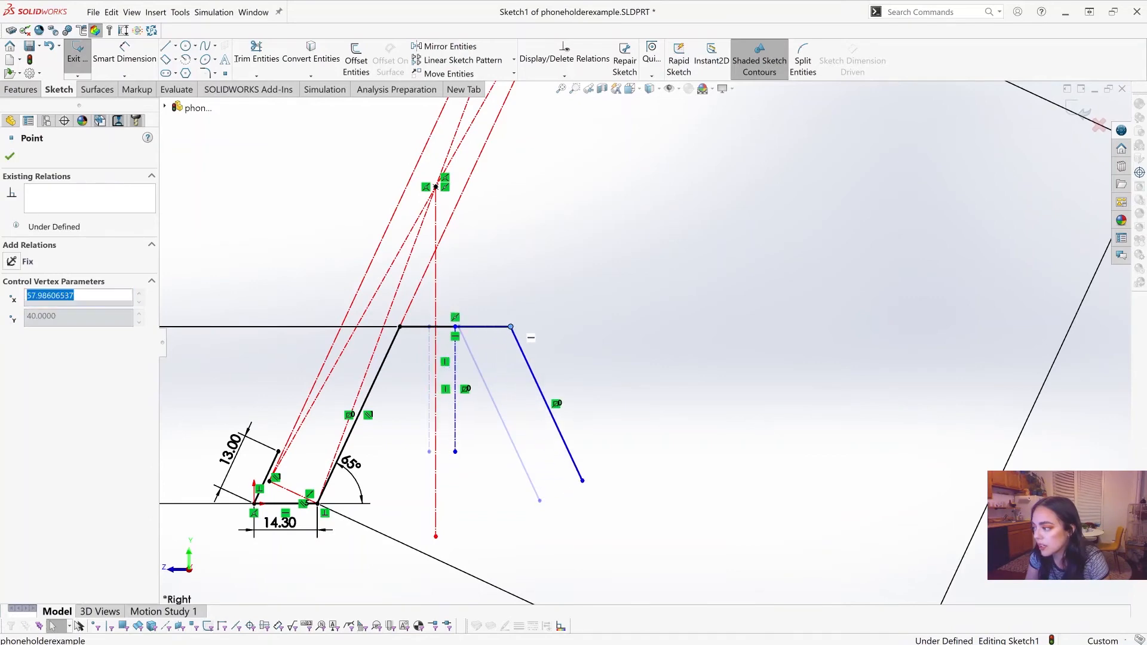
pyautogui.scroll(-5, 435, 400)
pyautogui.scroll(2, 702, 320)
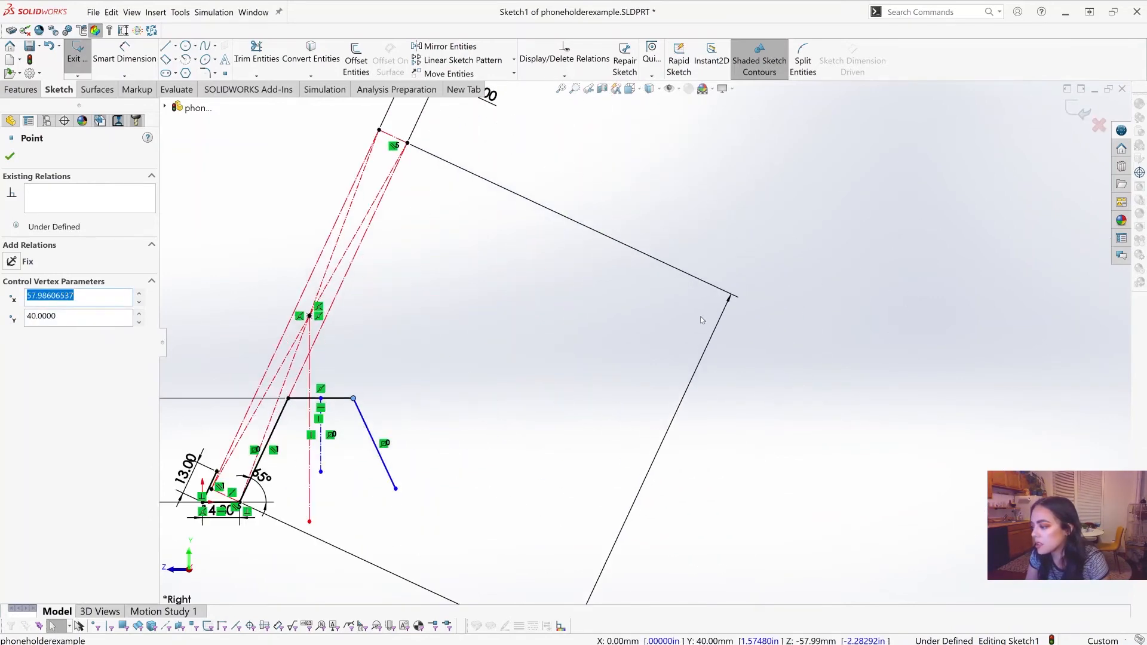
# Step: Dimension the horizontal distance from the phone's vertical center line to the midpoint of the holder's top segment as 2 mm
pyautogui.scroll(-2, 318, 434)
pyautogui.scroll(1, 415, 461)
pyautogui.click(321, 536)
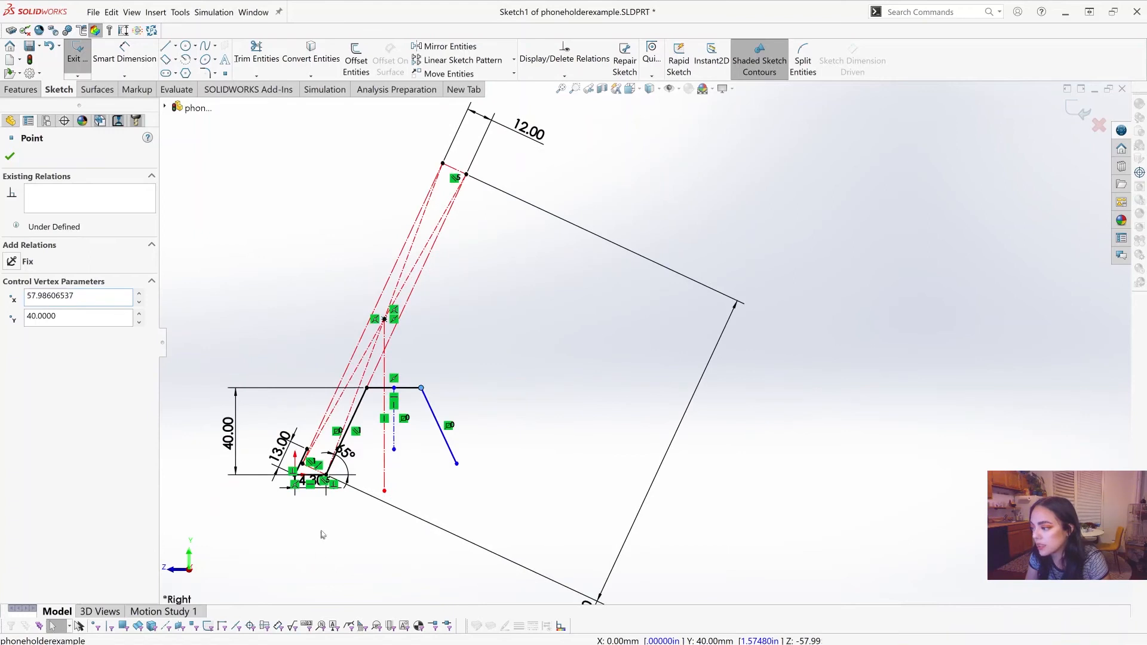
pyautogui.scroll(1, 505, 495)
pyautogui.click(124, 54)
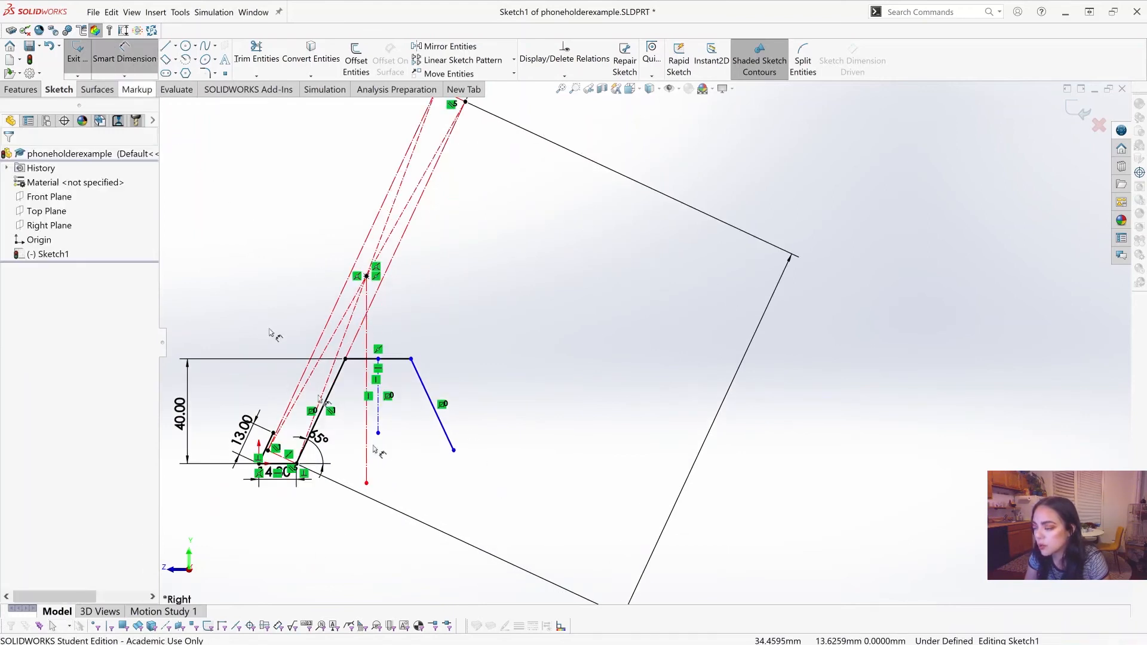
pyautogui.scroll(2, 426, 367)
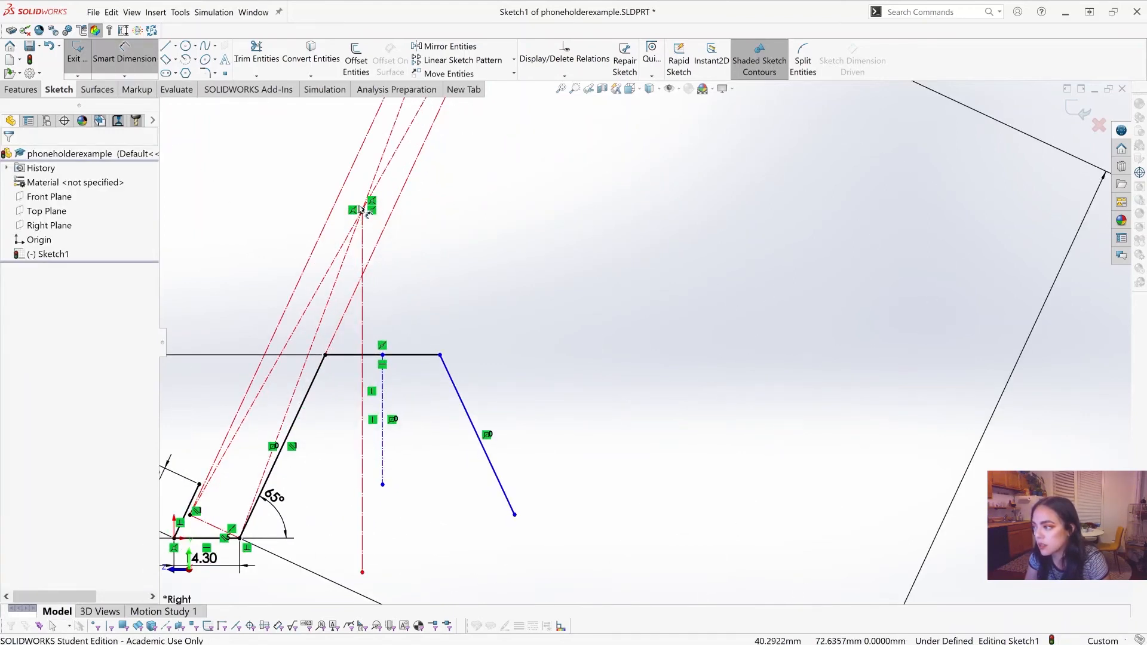
pyautogui.click(363, 347)
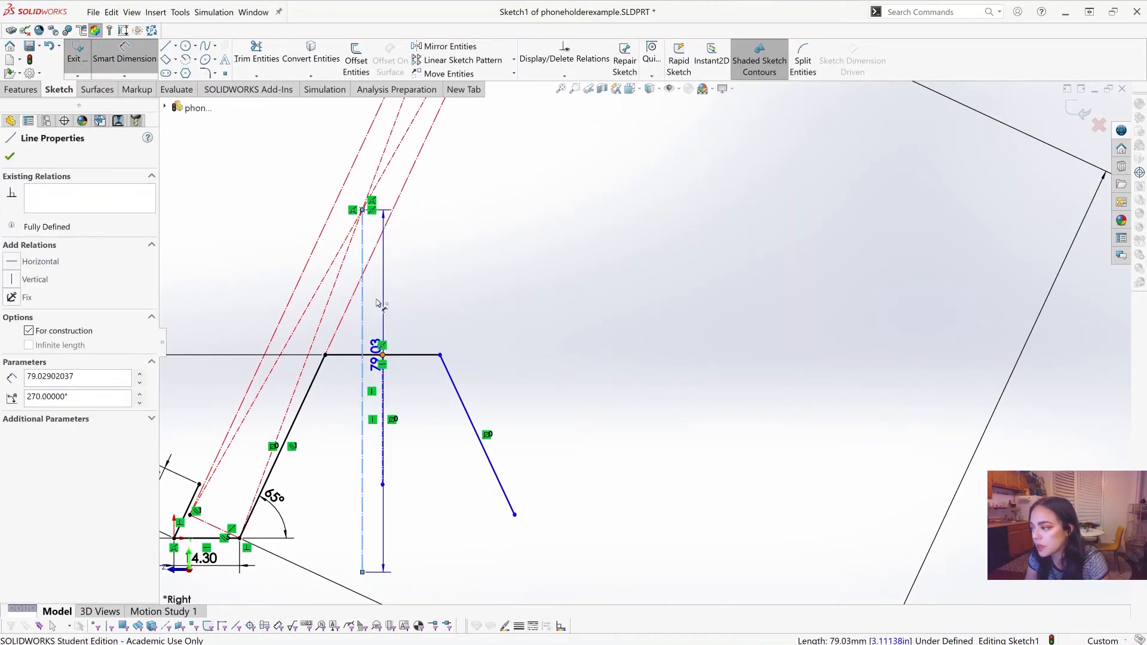
pyautogui.click(383, 355)
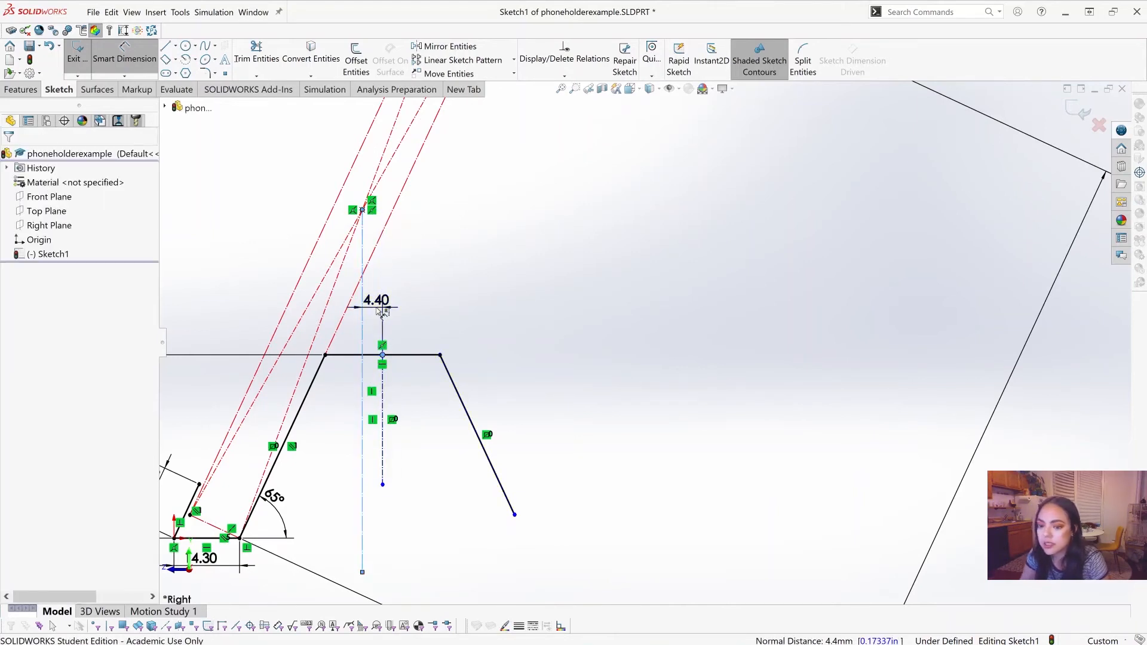
pyautogui.click(381, 310)
pyautogui.write('2')
pyautogui.press('Return')
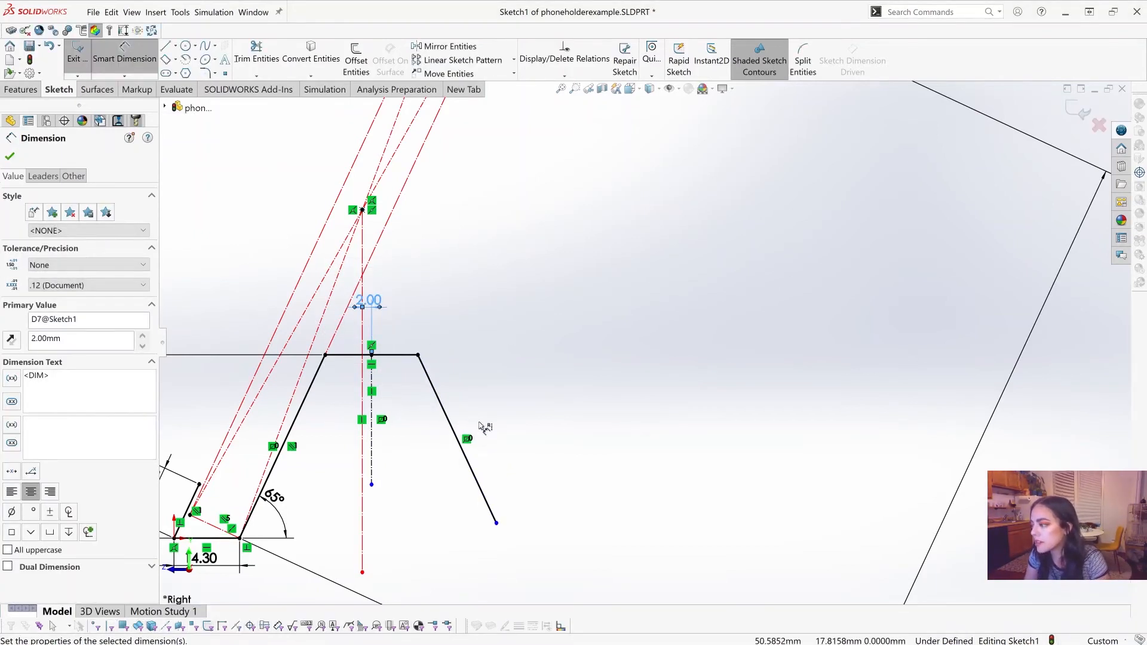
pyautogui.scroll(5, 649, 358)
pyautogui.scroll(-5, 649, 373)
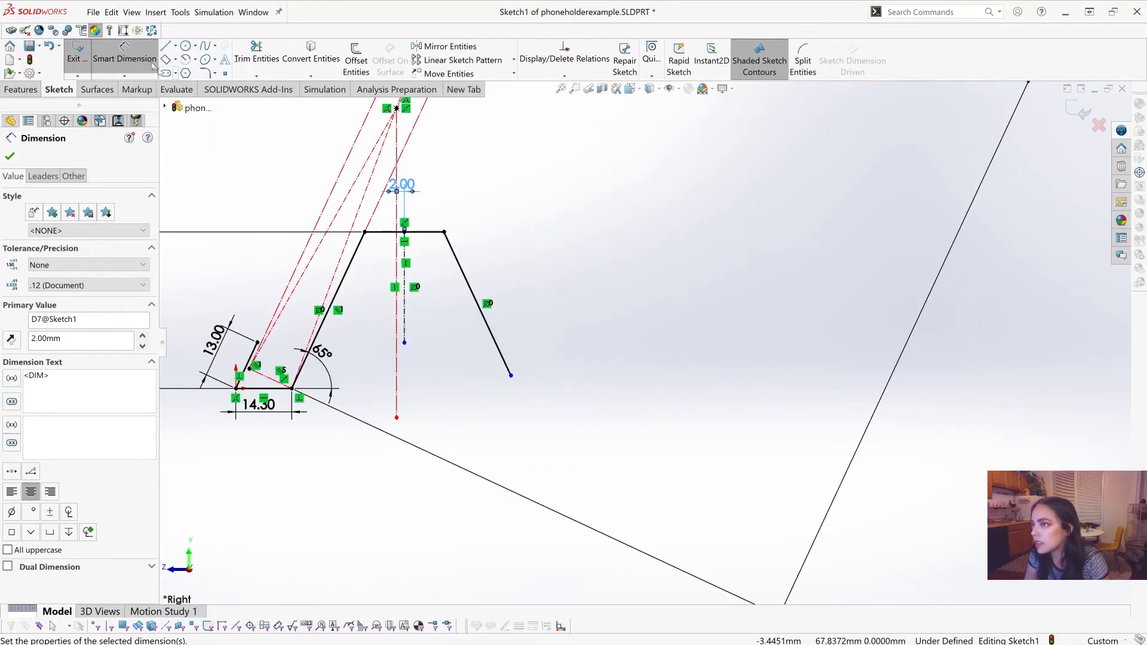
pyautogui.press('Escape')
# Step: Lengthen the holder's rear leg down to base level and make its lower endpoint coincident with the 14.30 mm base line
pyautogui.moveTo(512, 378)
pyautogui.mouseDown()
pyautogui.moveTo(580, 501)
pyautogui.moveTo(495, 361)
pyautogui.moveTo(526, 412)
pyautogui.moveTo(515, 390)
pyautogui.mouseUp()
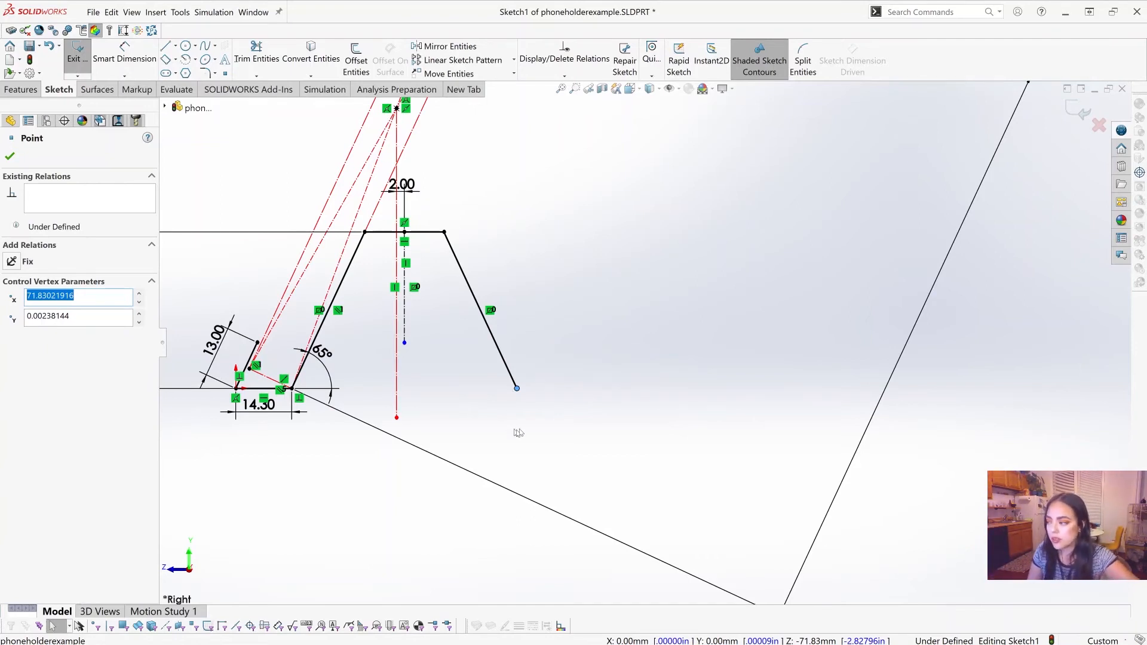
pyautogui.click(587, 423)
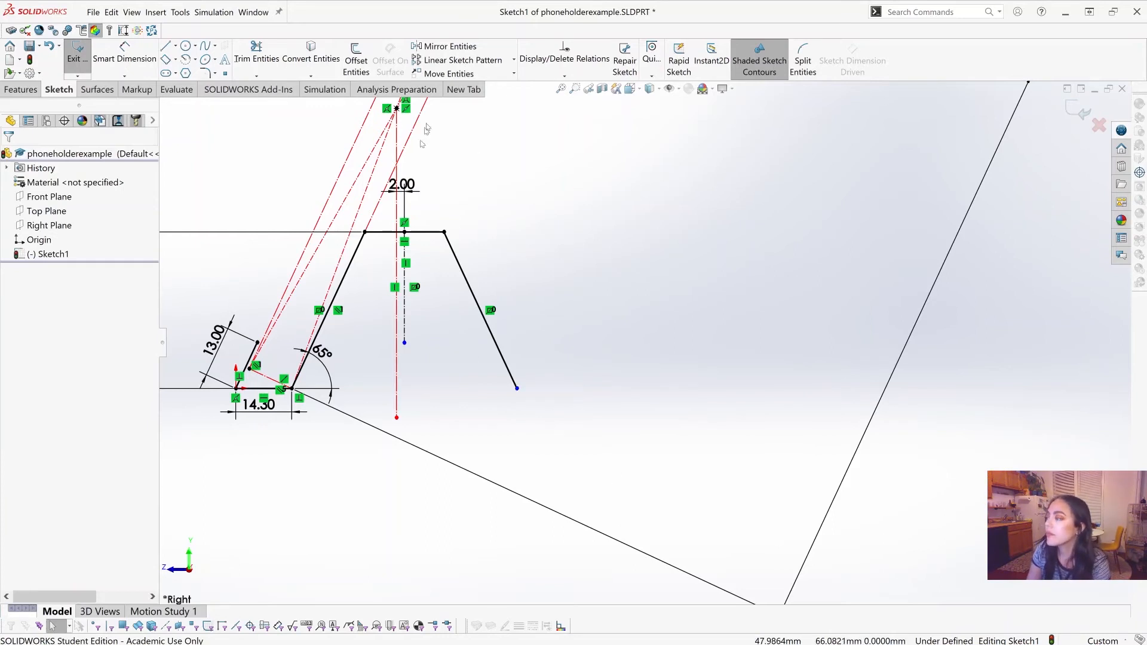
pyautogui.click(564, 76)
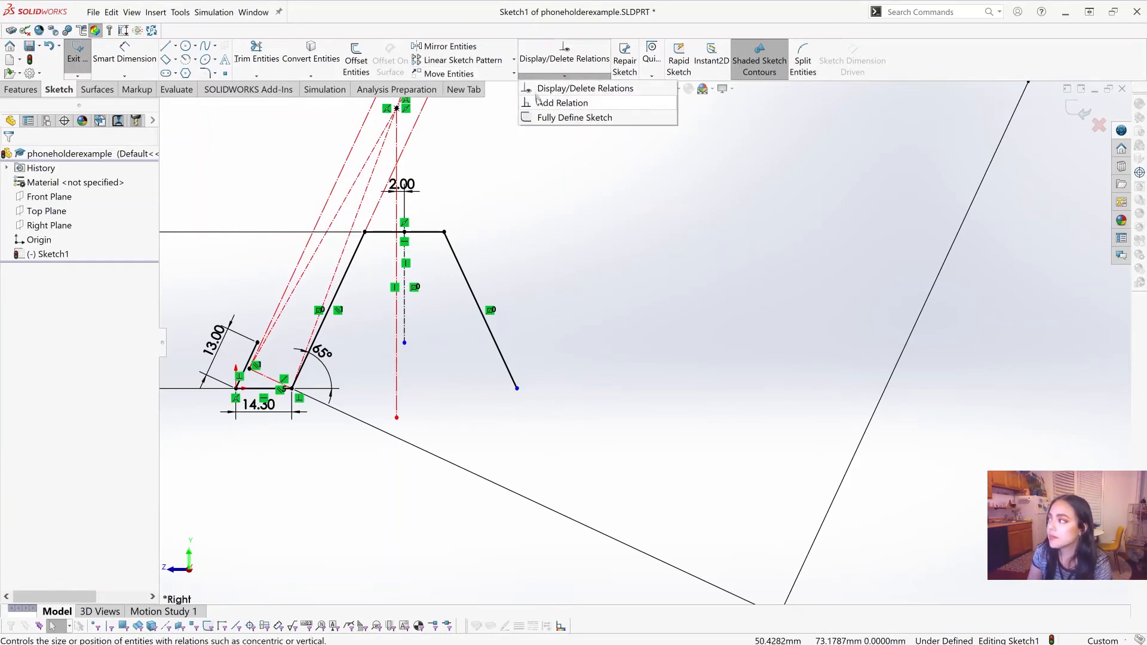
pyautogui.click(555, 103)
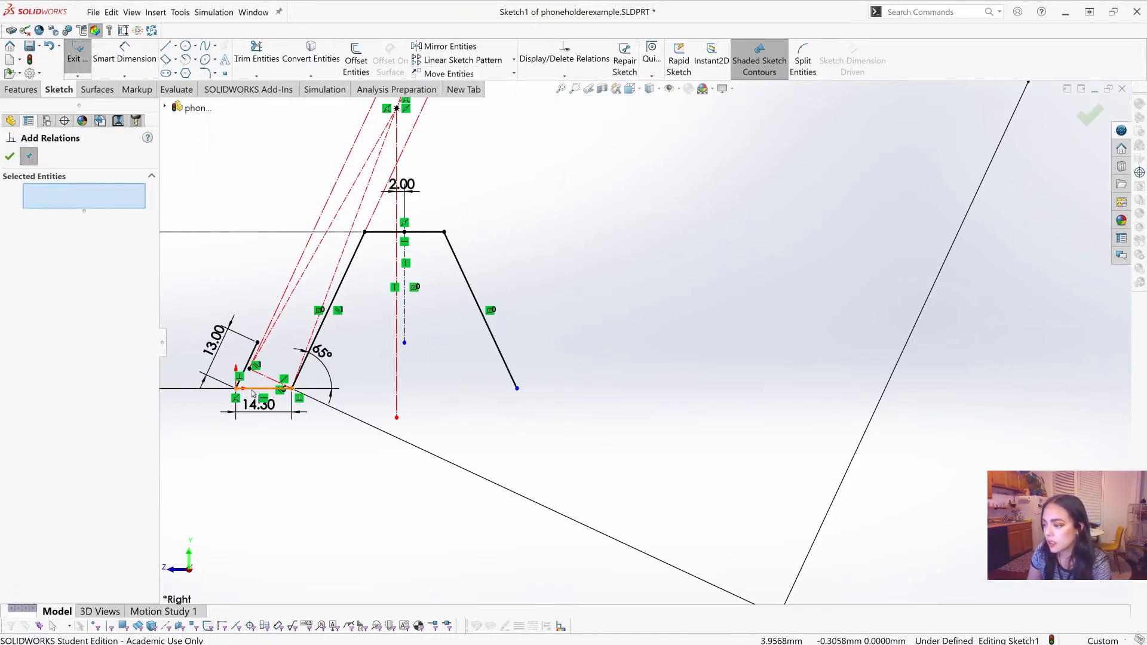
pyautogui.click(517, 389)
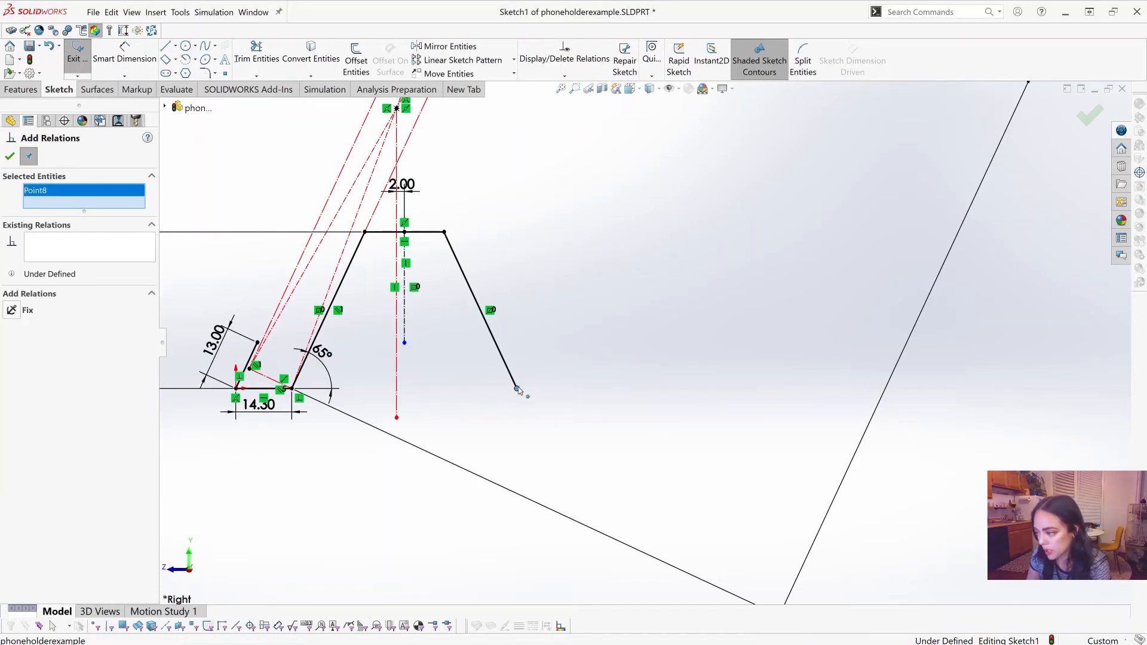
pyautogui.click(264, 388)
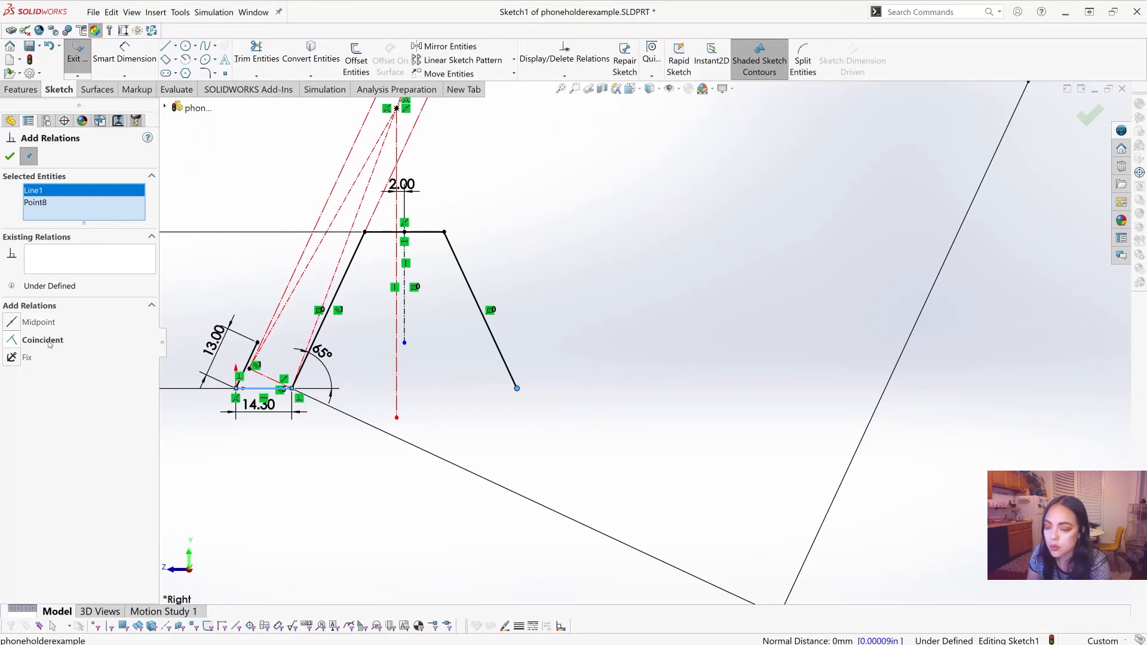
pyautogui.click(12, 341)
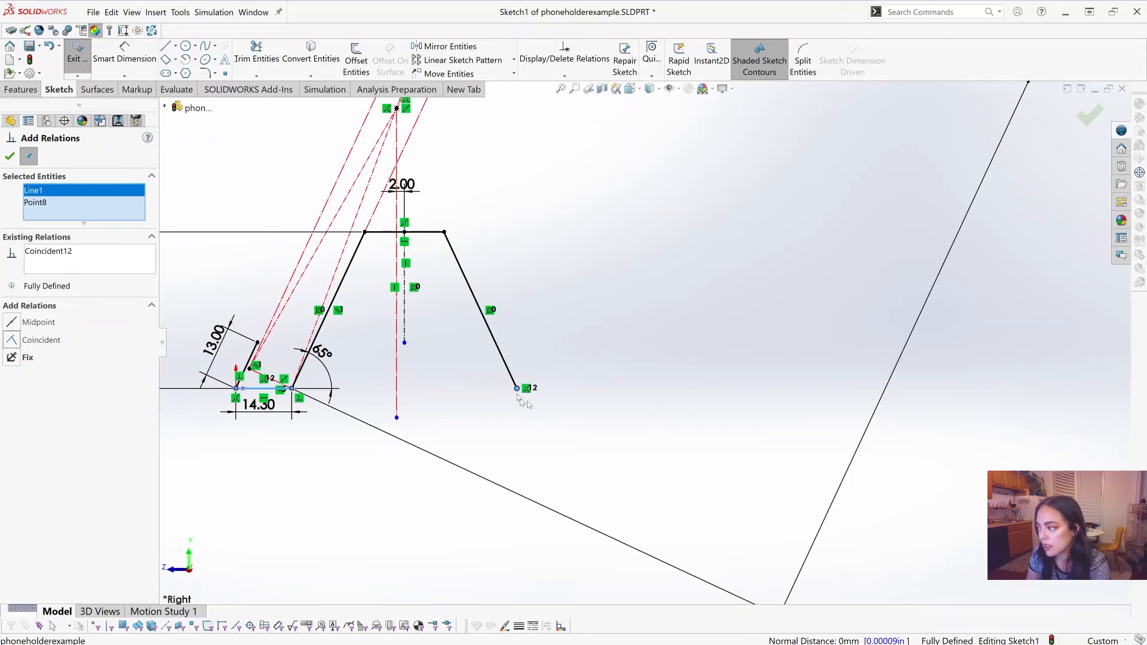
pyautogui.press('Escape')
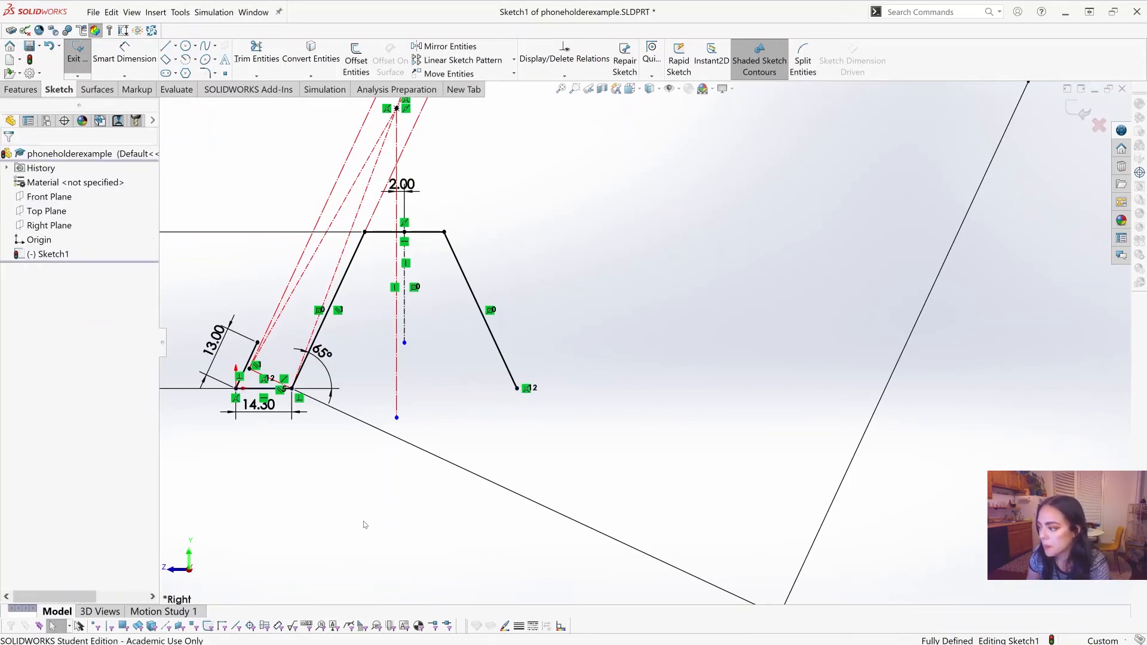
# Step: Exit the side-profile sketch and save the part
pyautogui.scroll(4, 615, 359)
pyautogui.scroll(-2, 594, 260)
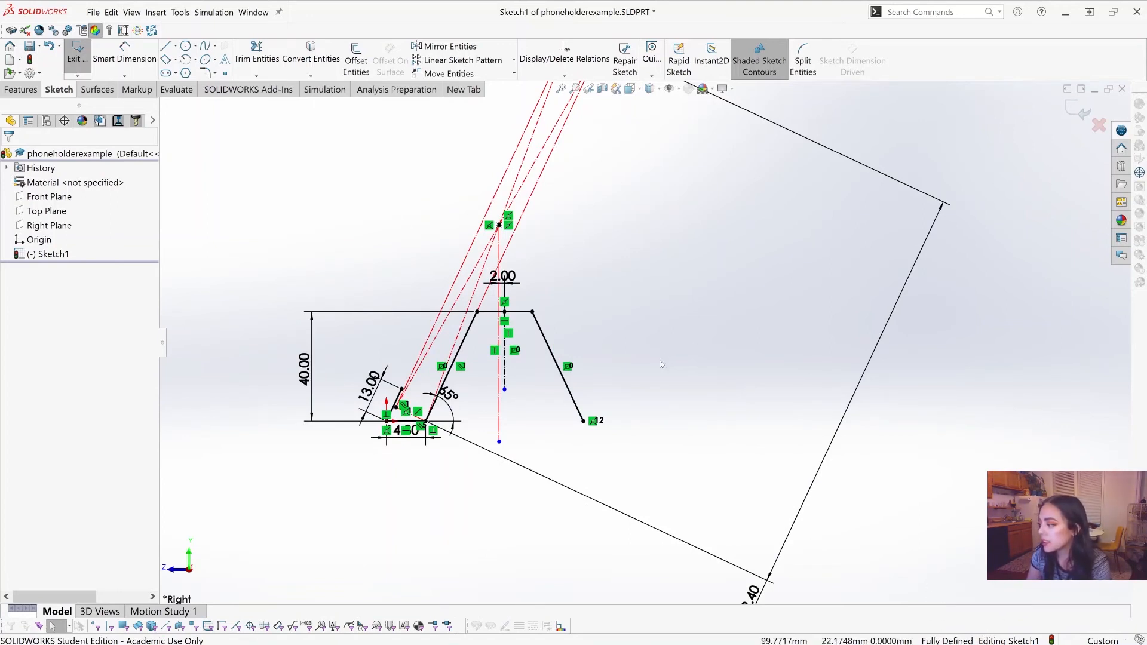
pyautogui.scroll(2, 668, 354)
pyautogui.scroll(-2, 667, 353)
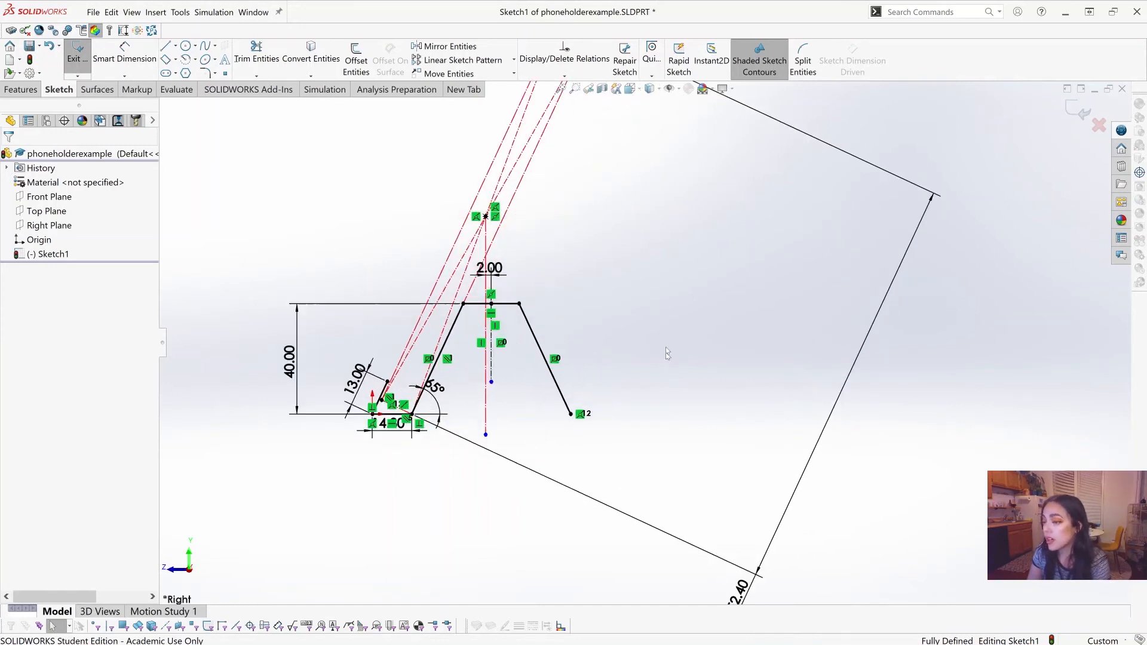
pyautogui.click(69, 64)
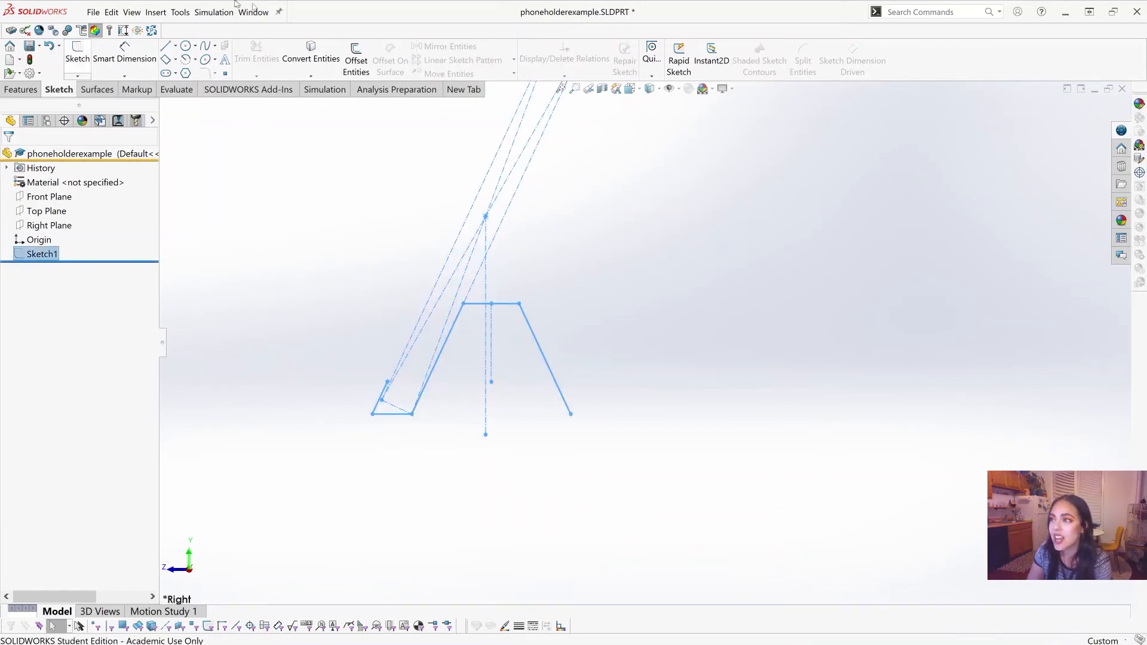
pyautogui.click(93, 12)
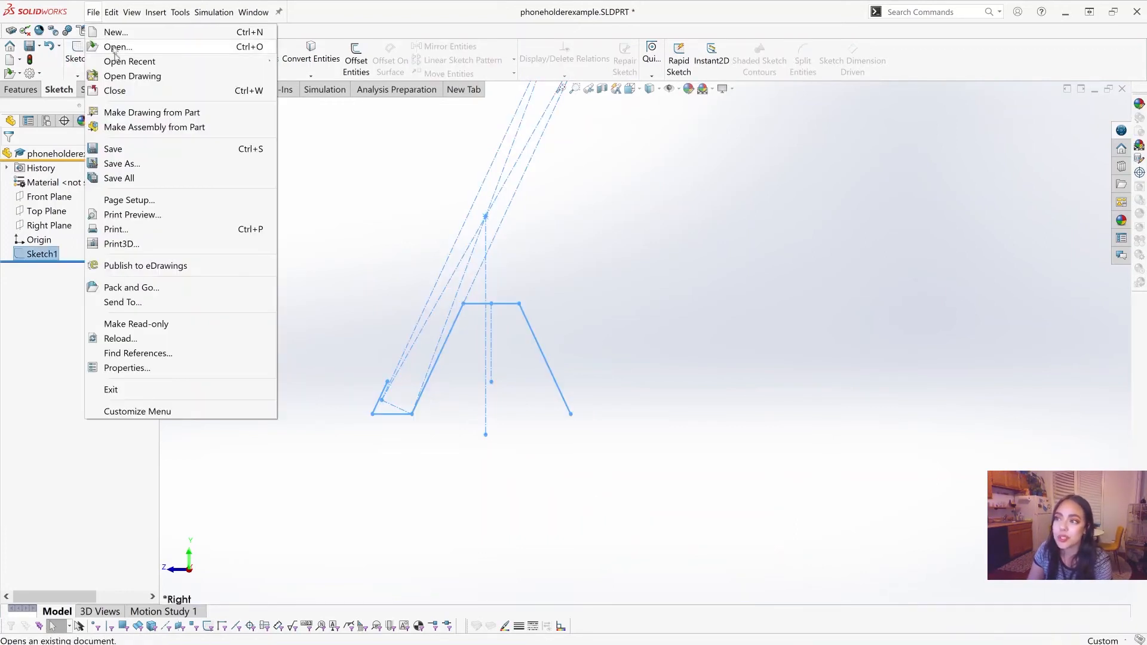
pyautogui.click(133, 152)
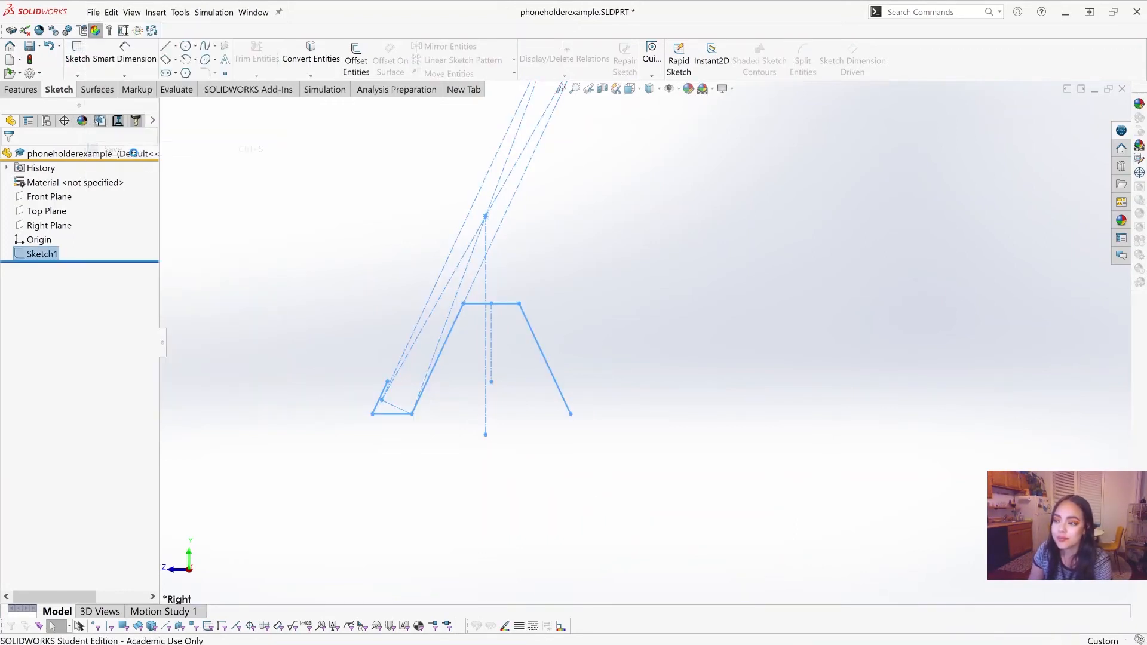
pyautogui.click(642, 348)
pyautogui.moveTo(653, 340); pyautogui.dragTo(679, 338, button='middle')
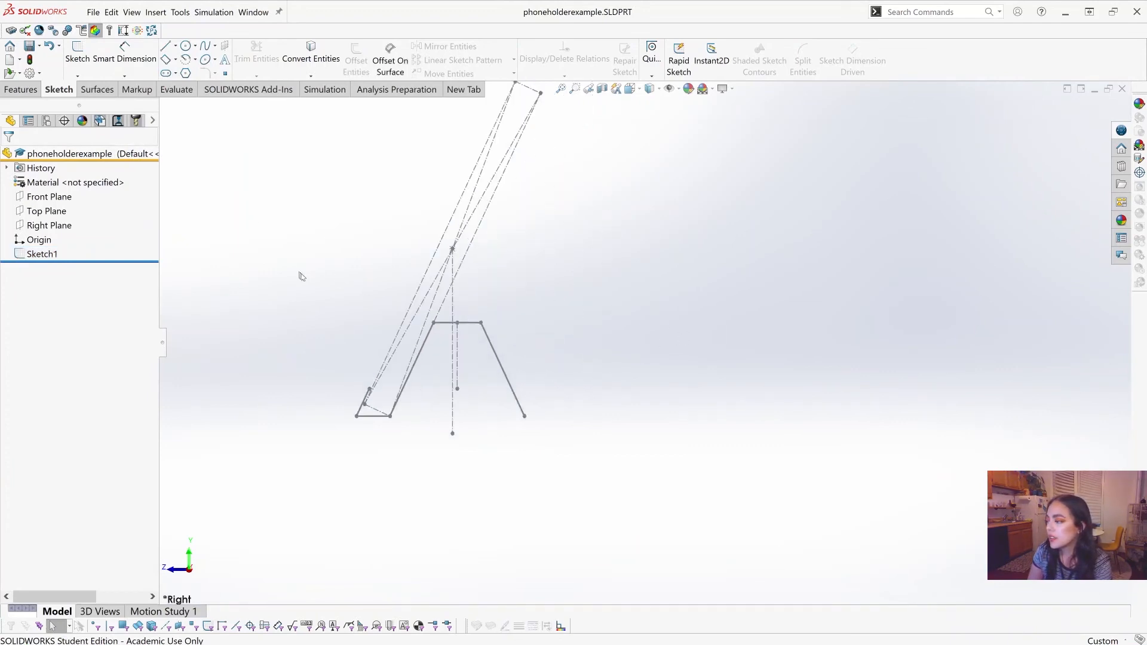
pyautogui.moveTo(317, 293)
pyautogui.mouseDown(button='middle')
pyautogui.moveTo(335, 340)
pyautogui.moveTo(258, 238)
pyautogui.moveTo(314, 248)
pyautogui.moveTo(374, 346)
pyautogui.moveTo(400, 323)
pyautogui.moveTo(310, 335)
pyautogui.moveTo(319, 314)
pyautogui.mouseUp(button='middle')
pyautogui.scroll(-1, 615, 361)
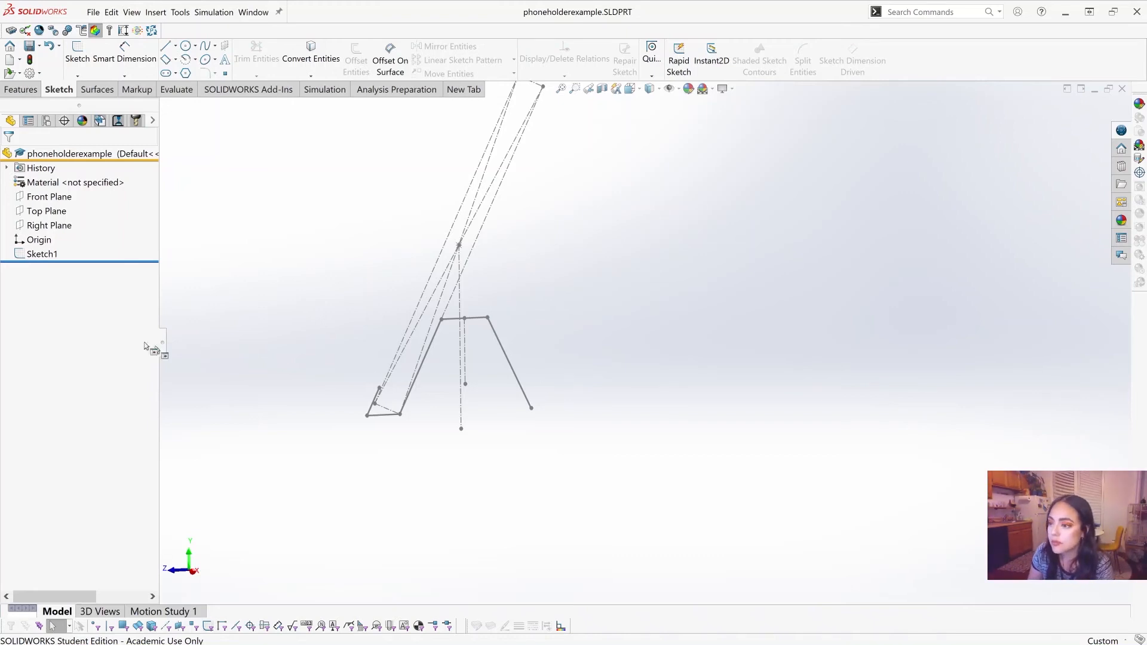
pyautogui.scroll(-1, 556, 294)
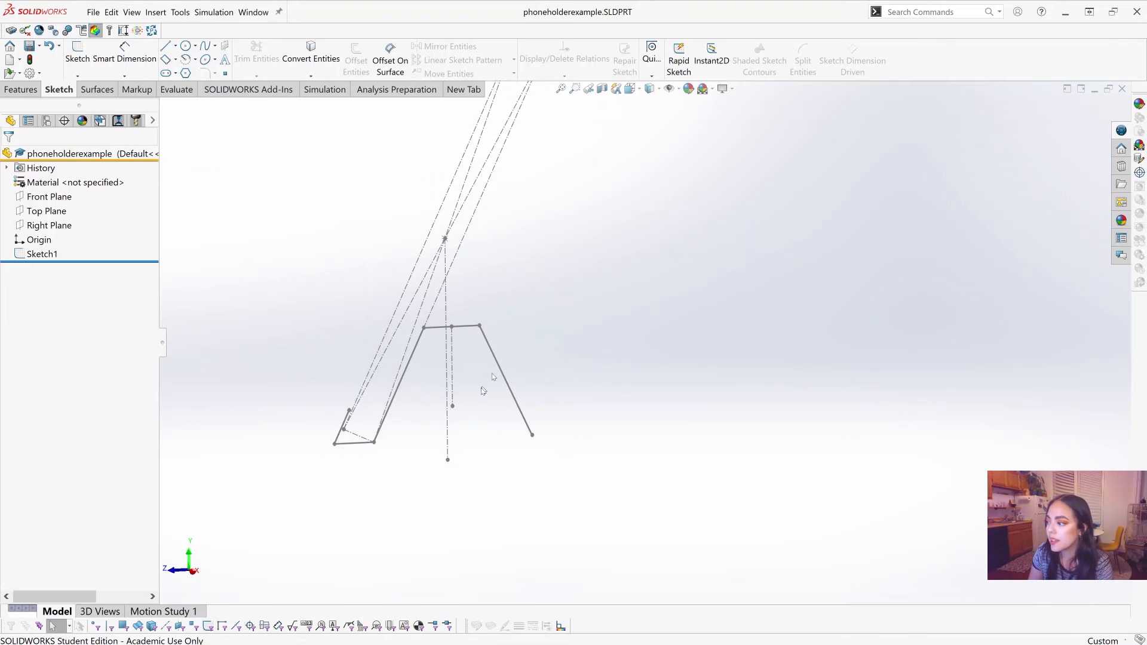
pyautogui.click(49, 254)
pyautogui.click(56, 223)
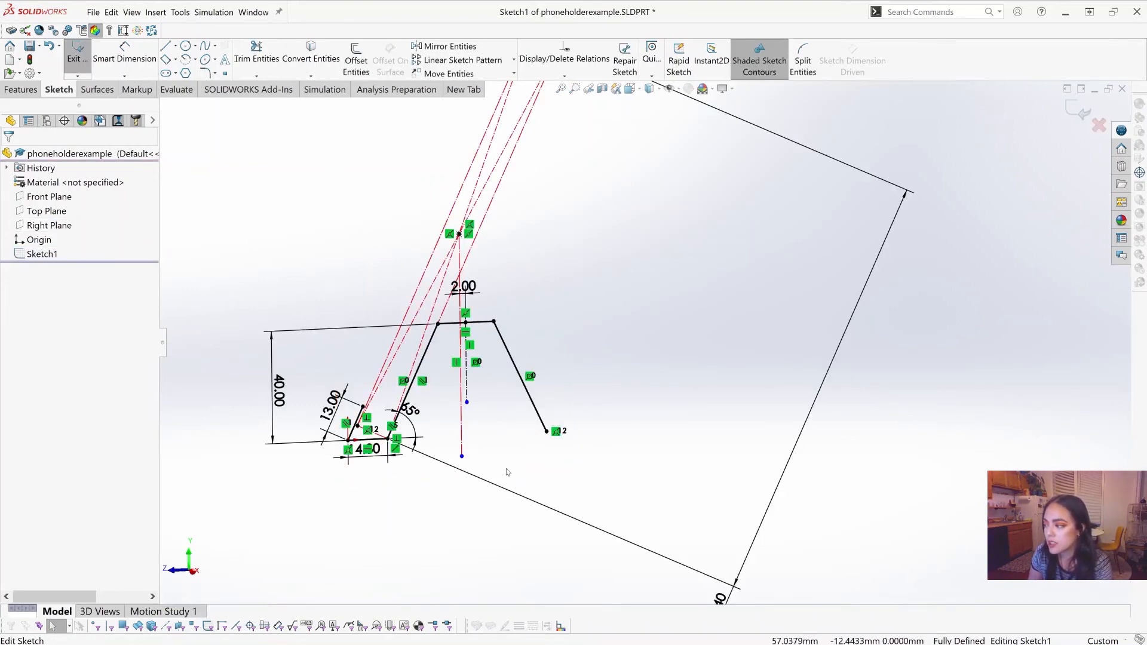
pyautogui.click(77, 52)
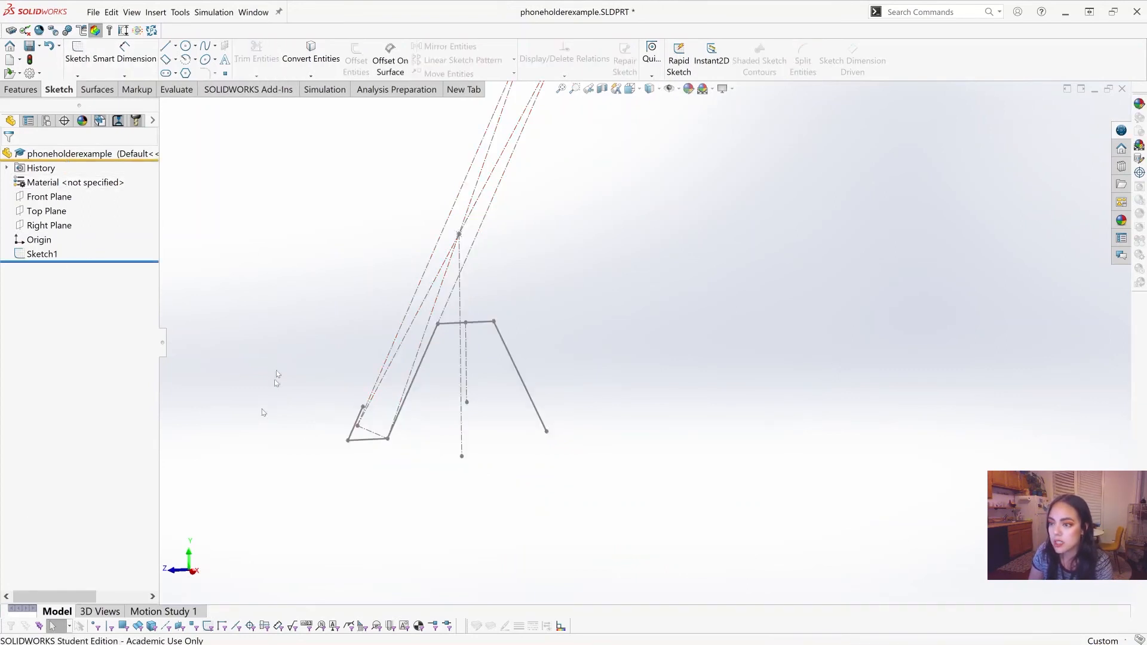
# Step: Reopen Sketch1 for editing and orient the view normal to its sketch plane
pyautogui.rightClick(34, 256)
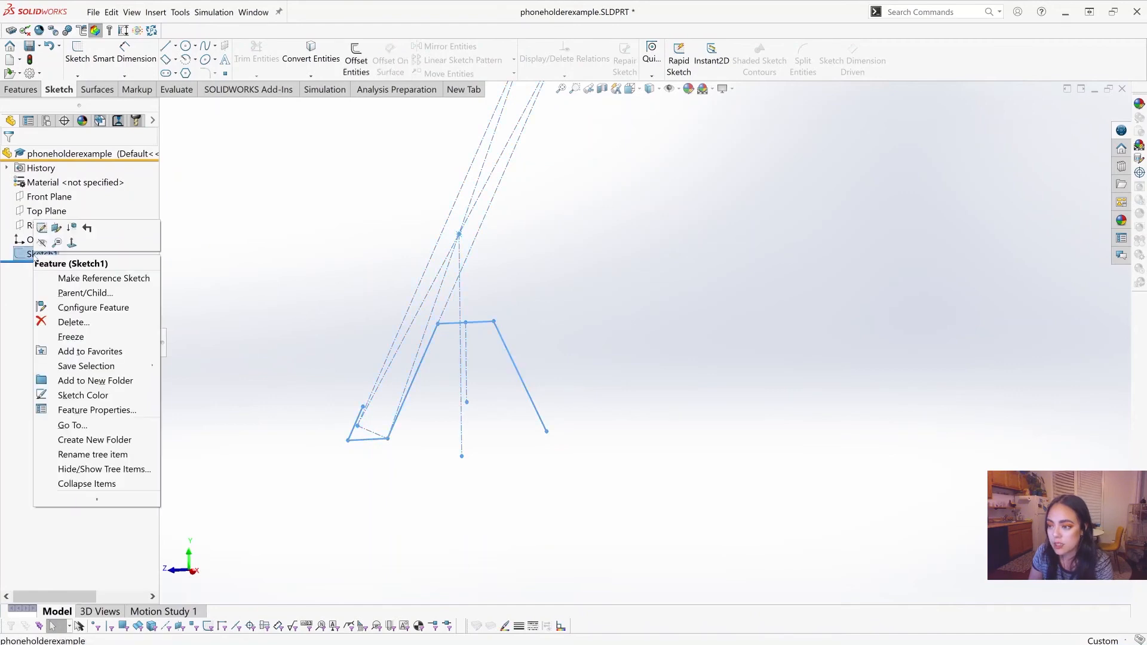
pyautogui.click(42, 227)
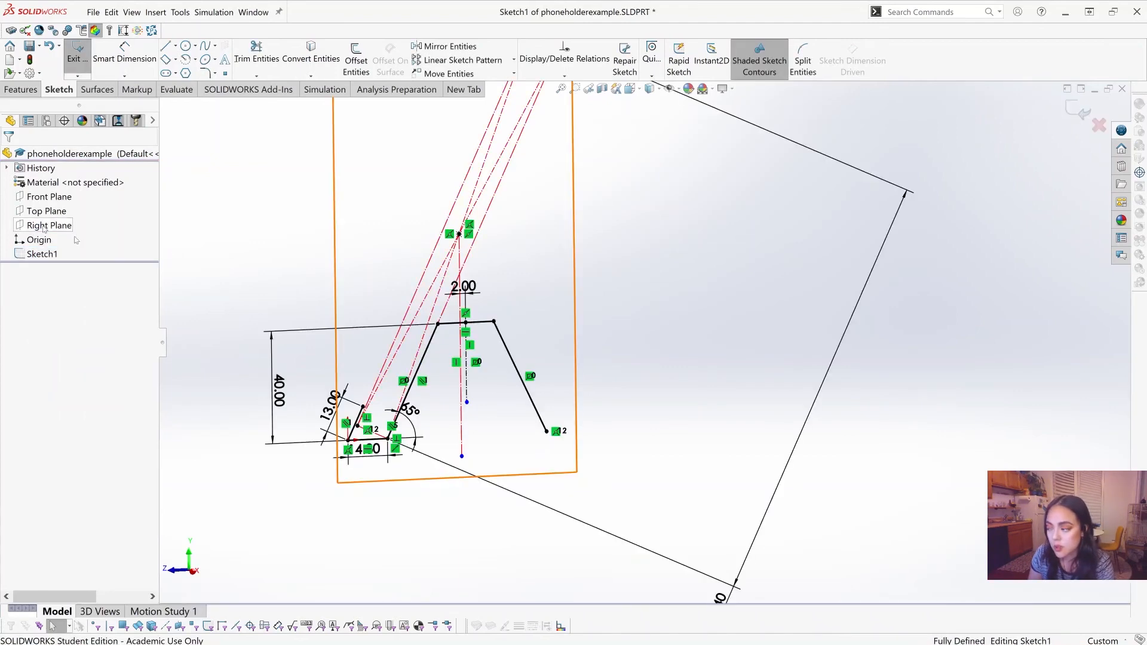
pyautogui.scroll(3, 611, 321)
pyautogui.moveTo(614, 310); pyautogui.dragTo(681, 351, button='middle')
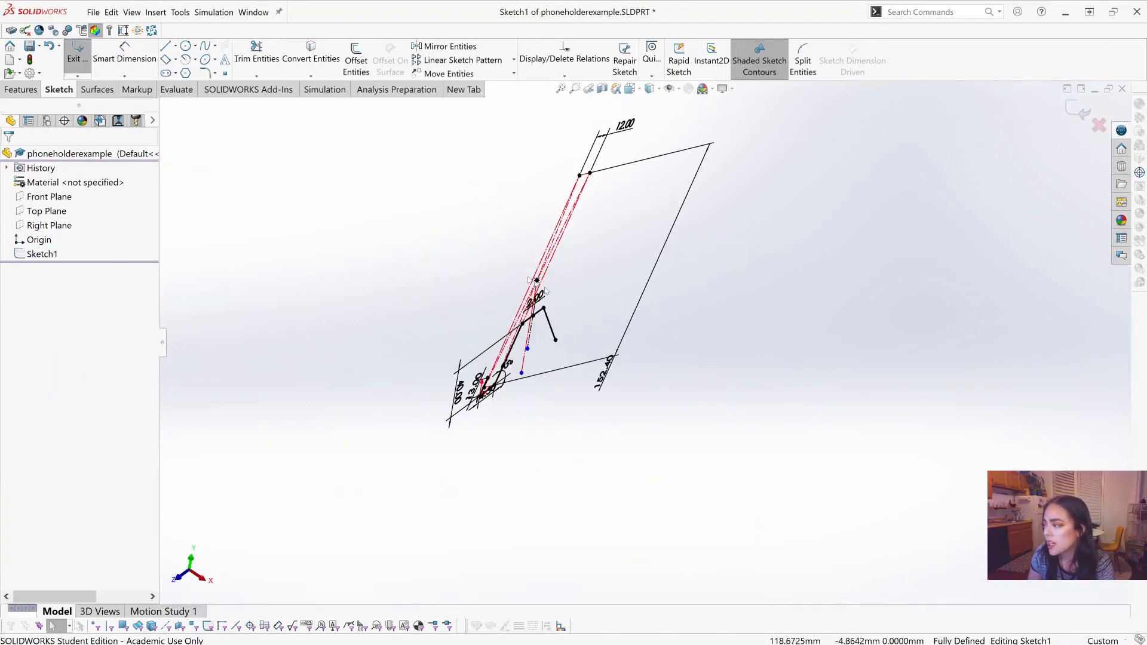
pyautogui.scroll(-2, 627, 317)
pyautogui.moveTo(627, 317)
pyautogui.mouseDown(button='middle')
pyautogui.moveTo(576, 242)
pyautogui.moveTo(786, 392)
pyautogui.moveTo(463, 410)
pyautogui.moveTo(481, 441)
pyautogui.mouseUp(button='middle')
pyautogui.scroll(6, 845, 264)
pyautogui.scroll(-5, 797, 249)
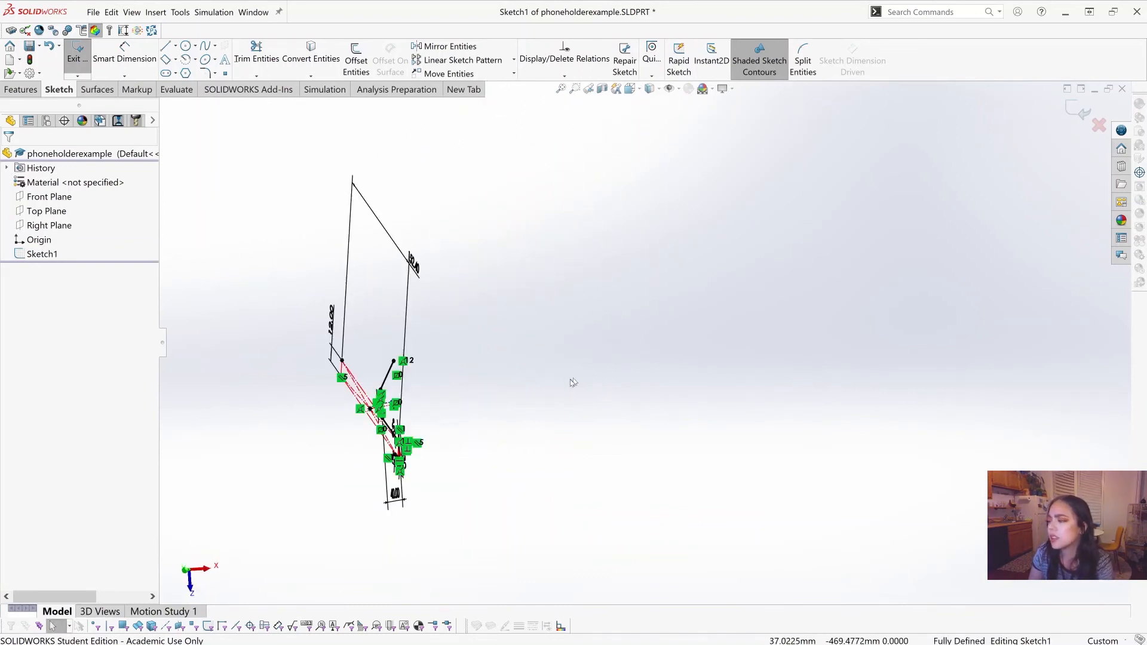
pyautogui.scroll(-1, 571, 383)
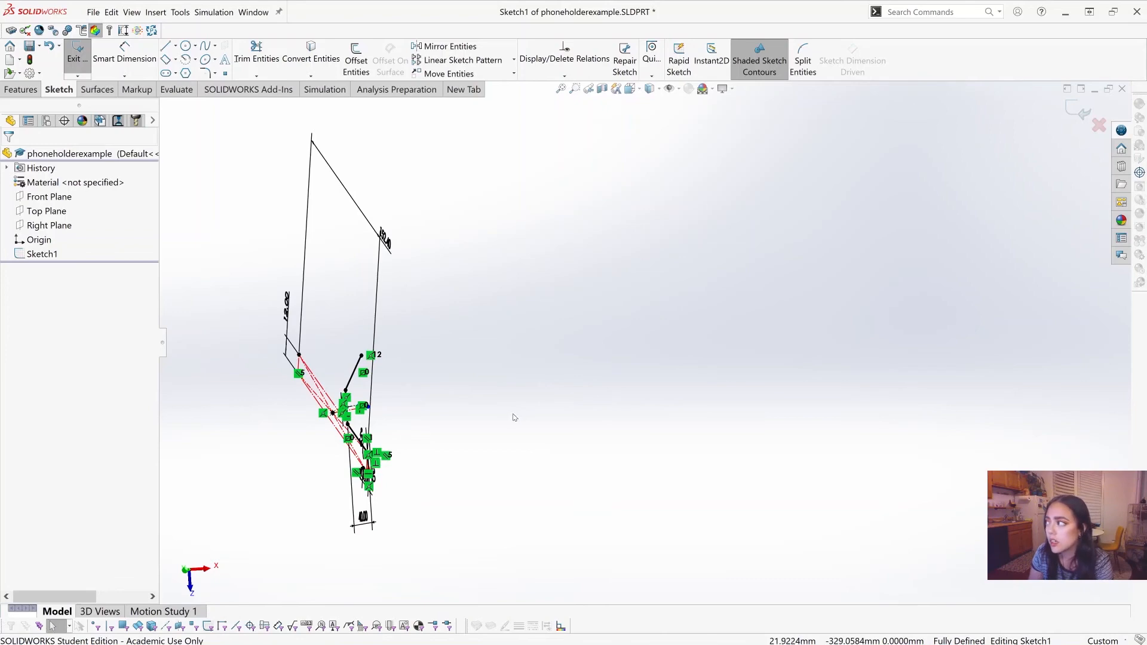
pyautogui.click(631, 89)
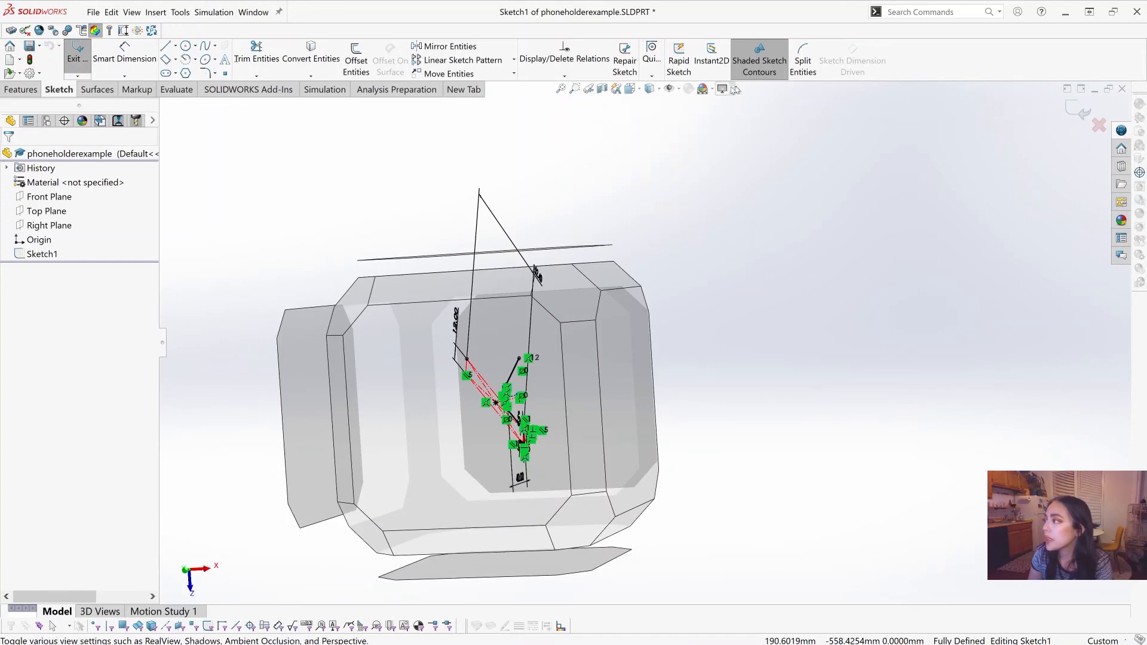
pyautogui.click(631, 89)
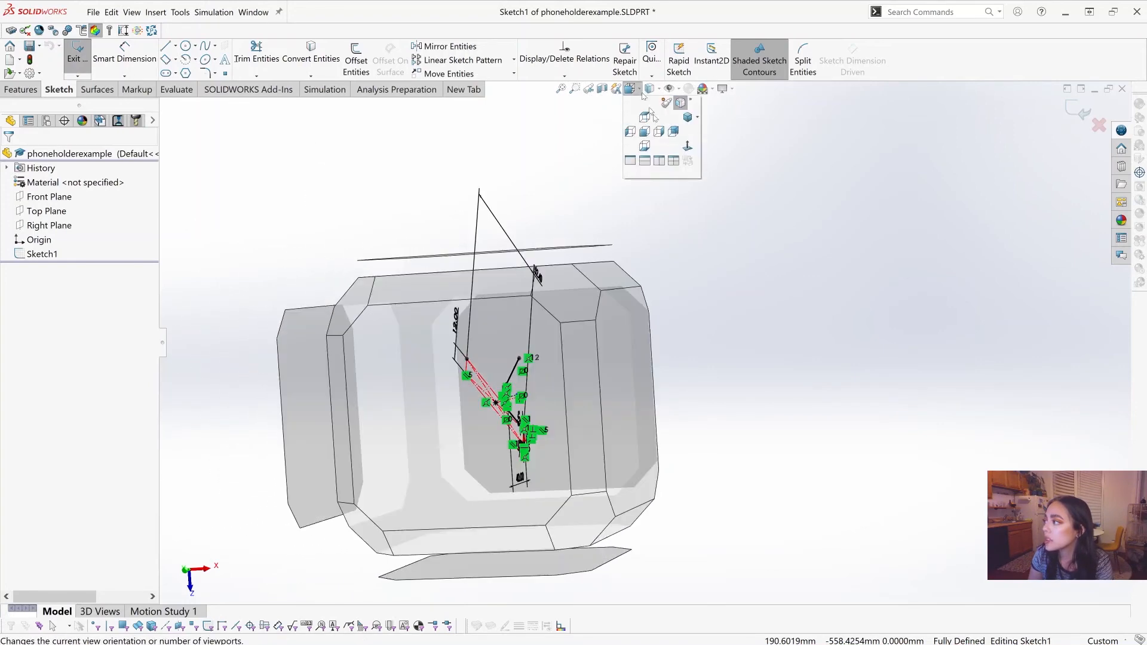
pyautogui.click(687, 145)
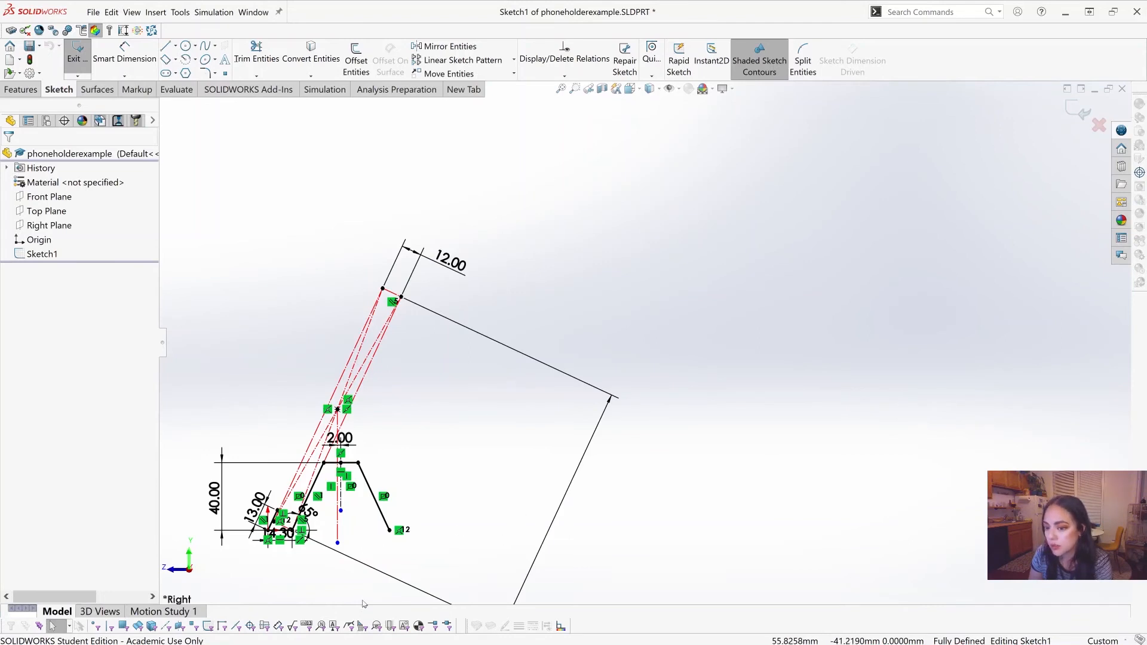
# Step: Offset the whole chain of the holder's side profile 3 mm outward from the phone side
pyautogui.scroll(1, 366, 591)
pyautogui.scroll(-1, 461, 379)
pyautogui.scroll(-1, 422, 361)
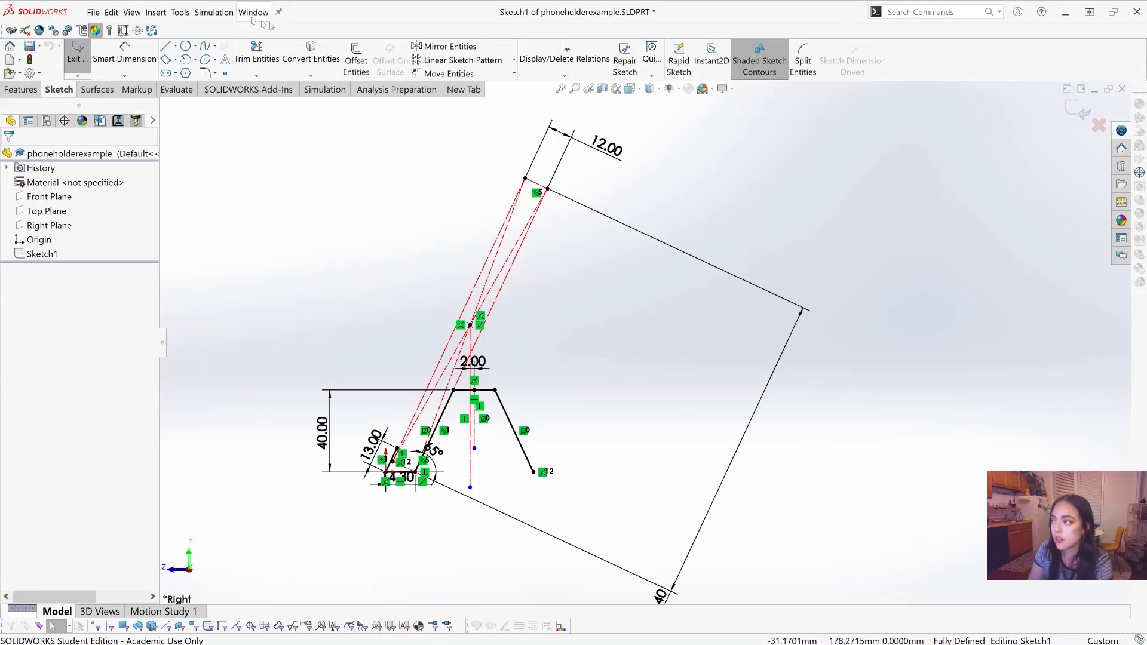
pyautogui.click(350, 62)
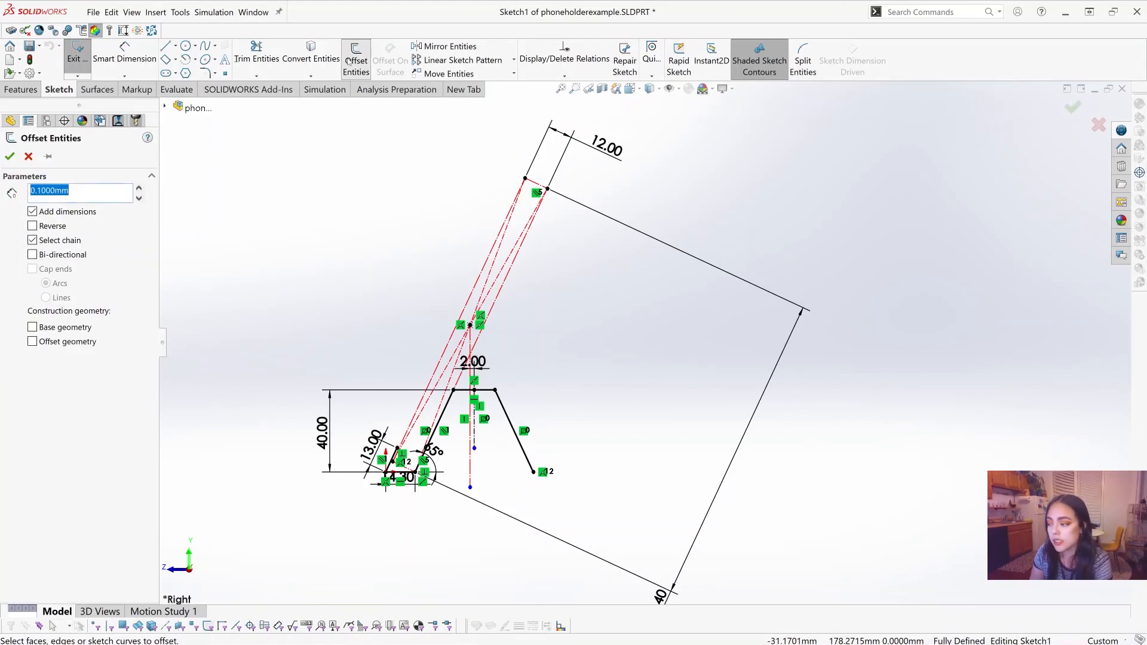
pyautogui.scroll(-2, 485, 487)
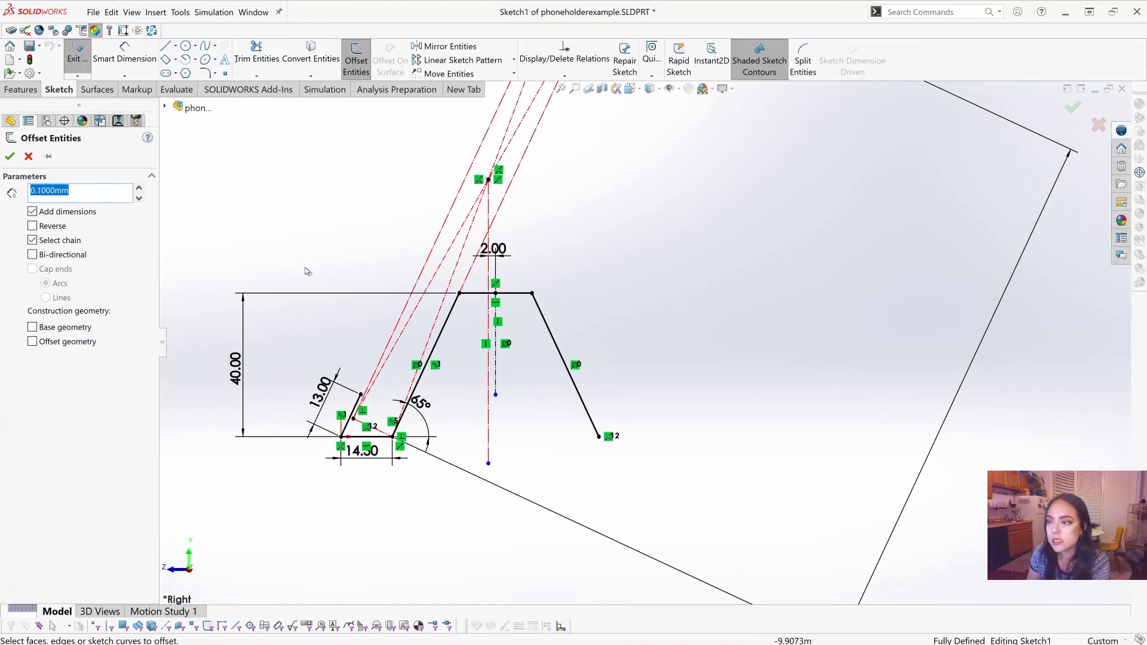
pyautogui.moveTo(82, 196); pyautogui.dragTo(18, 198)
pyautogui.write('3')
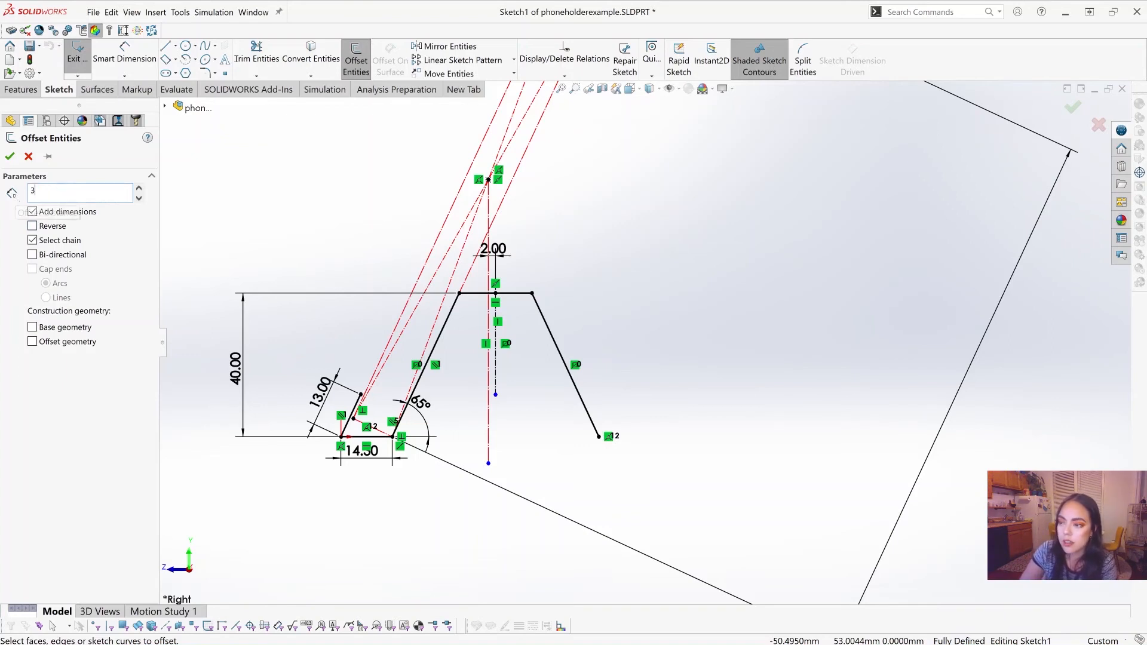
pyautogui.press('Return')
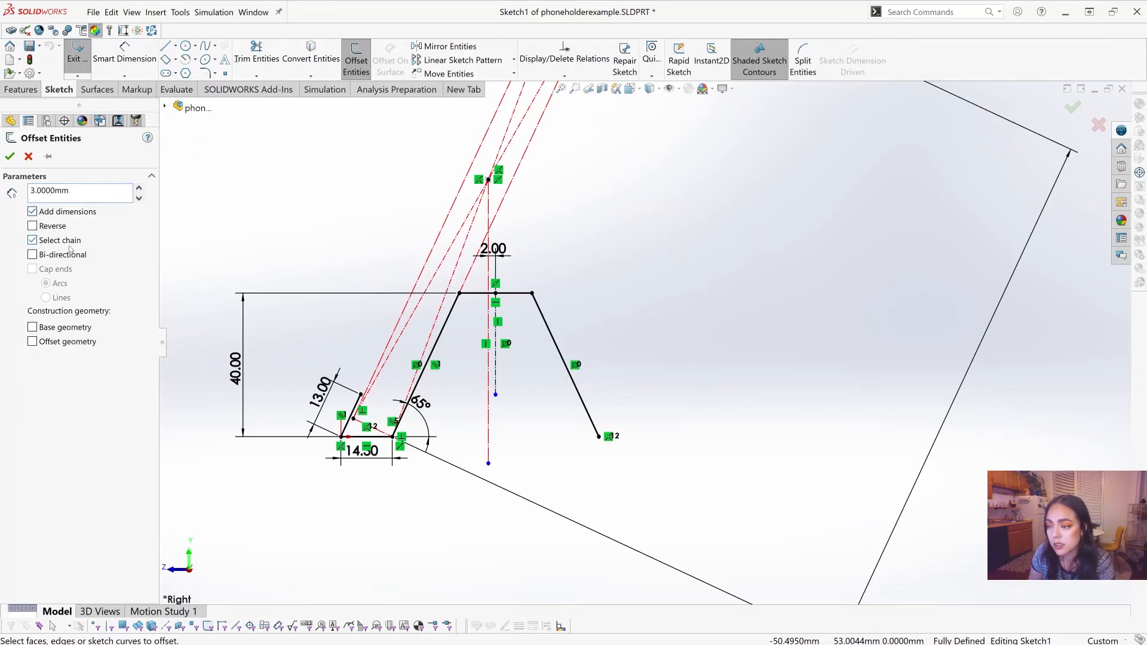
pyautogui.scroll(-1, 505, 430)
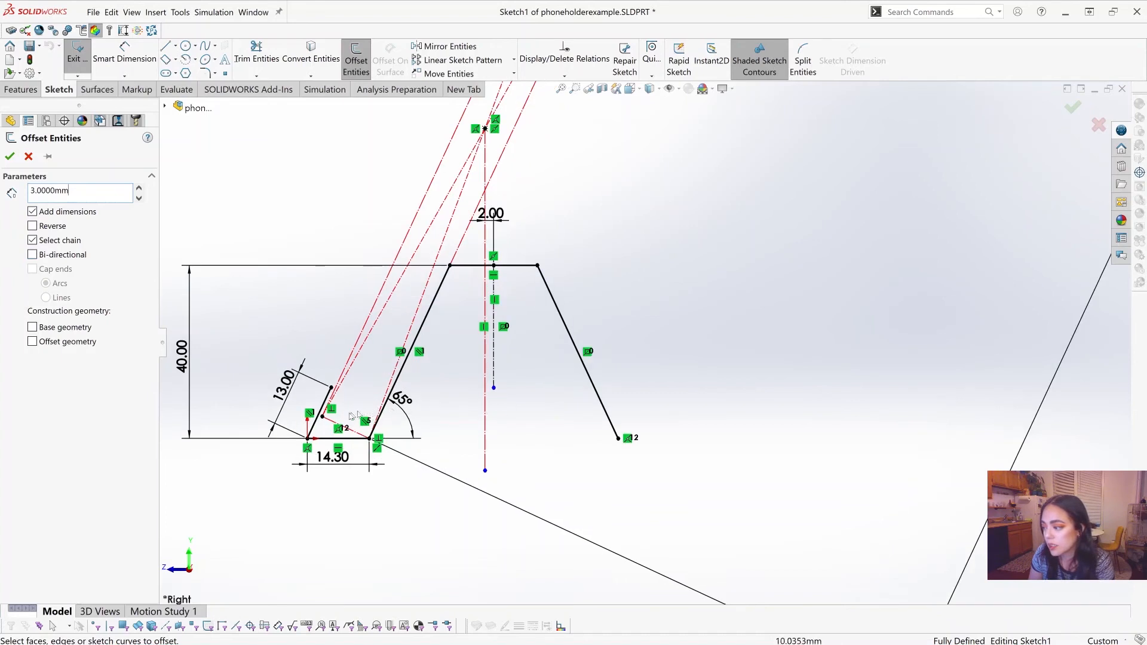
pyautogui.click(318, 421)
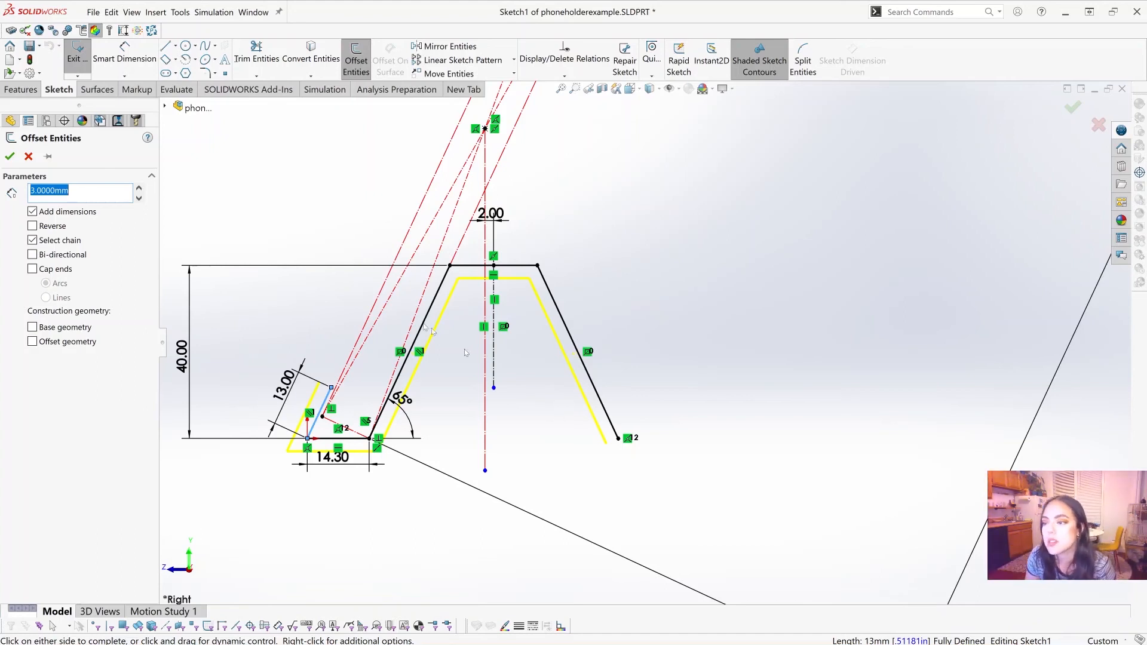
# Step: Cap both ends of the profile offset with arcs and accept the offset
pyautogui.click(33, 269)
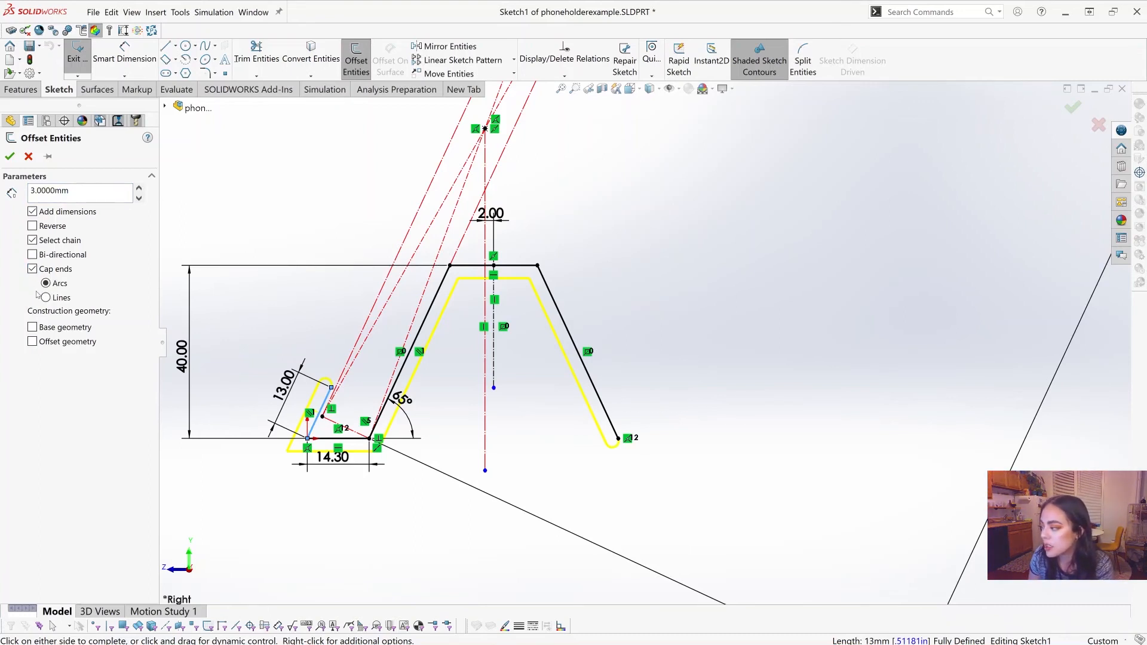
pyautogui.click(60, 299)
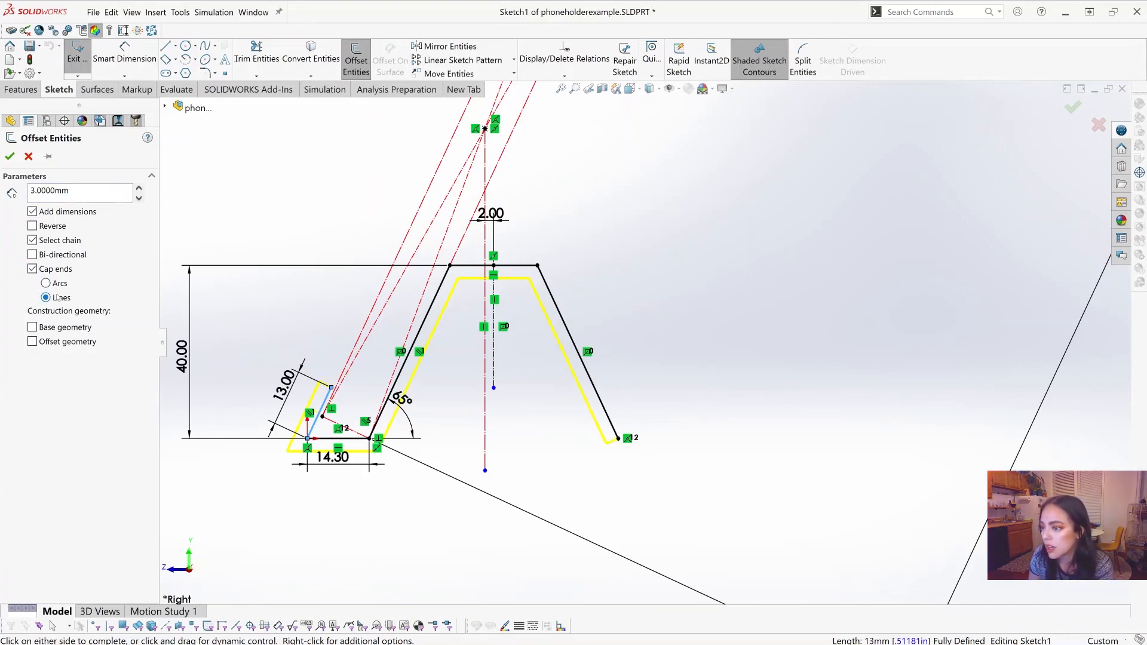
pyautogui.click(53, 300)
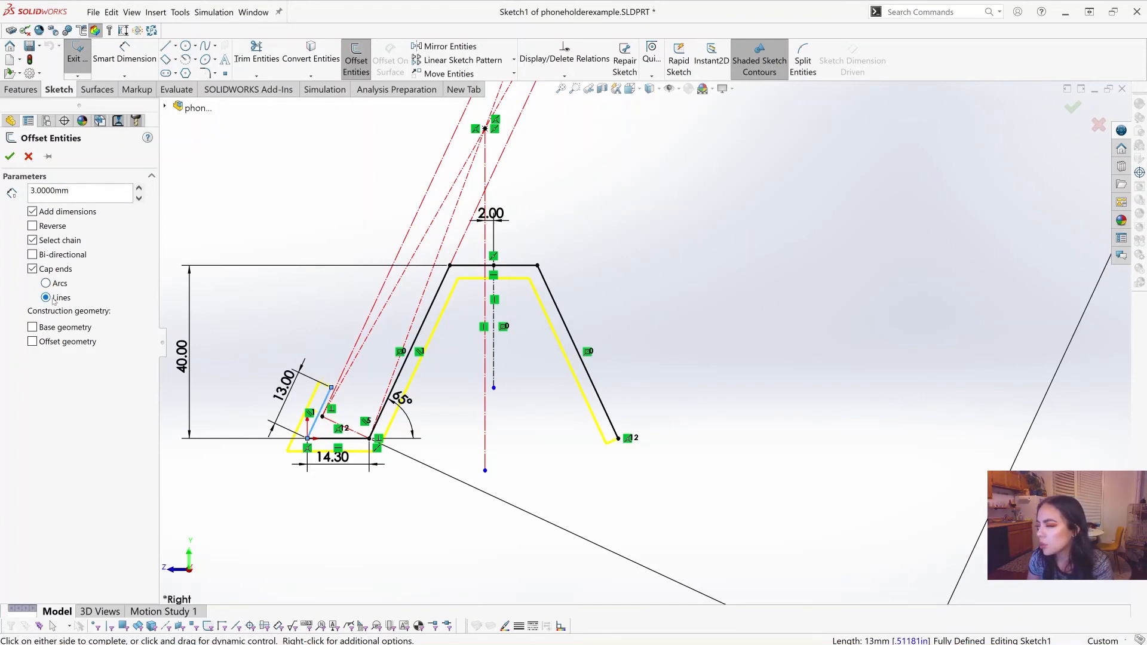
pyautogui.click(53, 284)
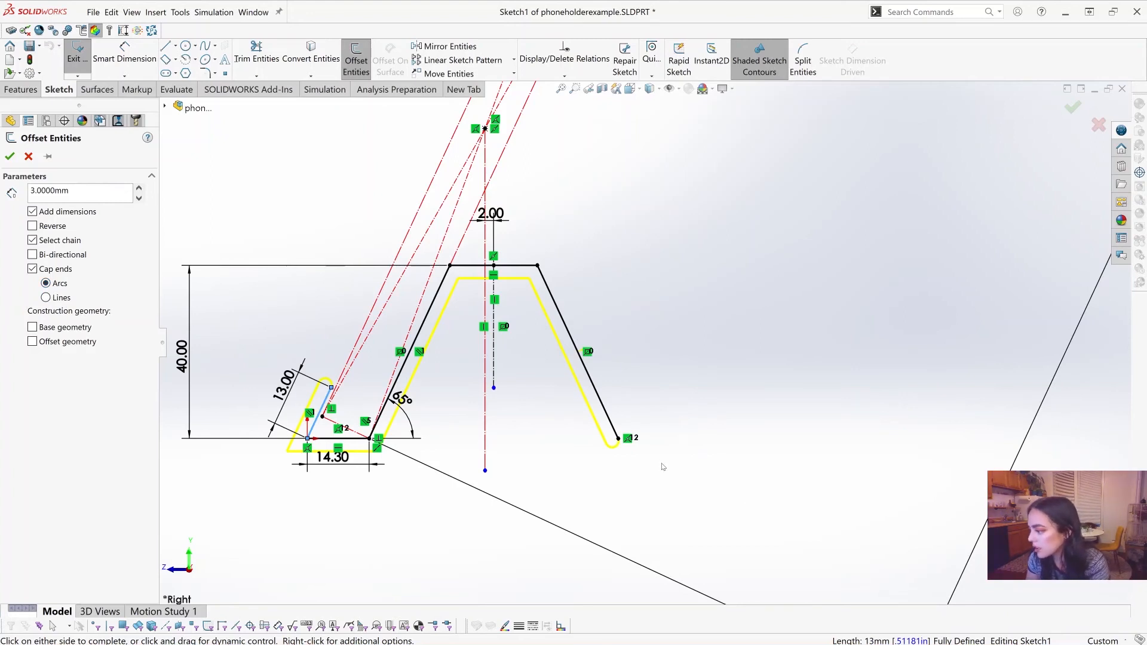
pyautogui.click(9, 156)
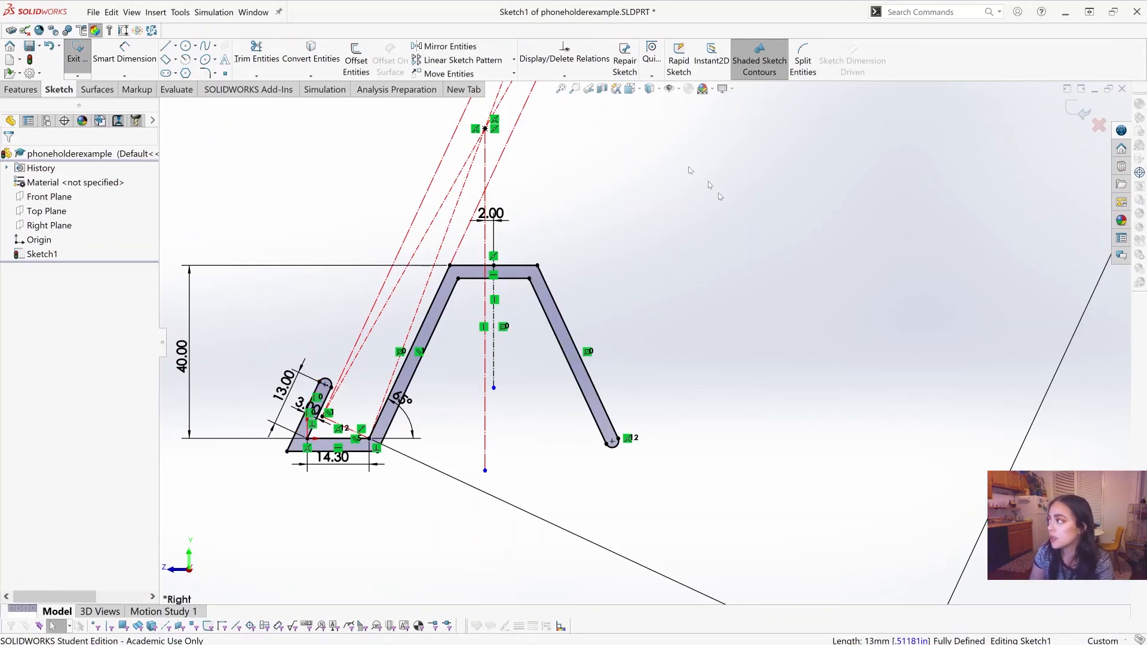
# Step: Test for a closed profile by toggling shaded sketch contours and deleting the rear leg's inner line, and undo the deletion
pyautogui.click(759, 60)
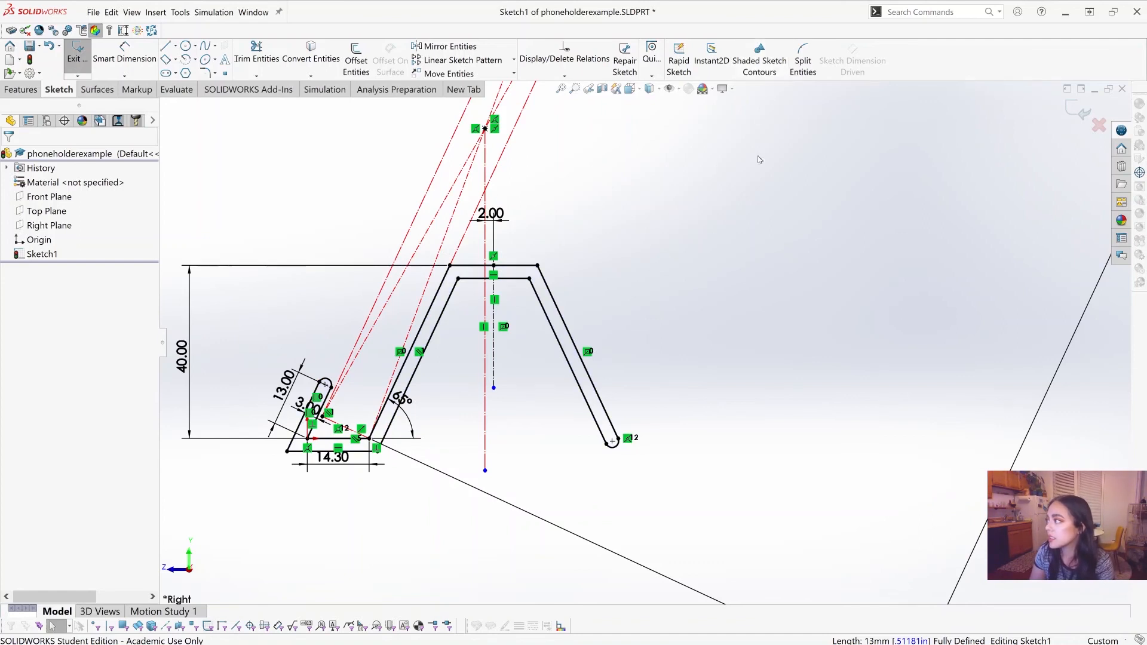
pyautogui.click(748, 72)
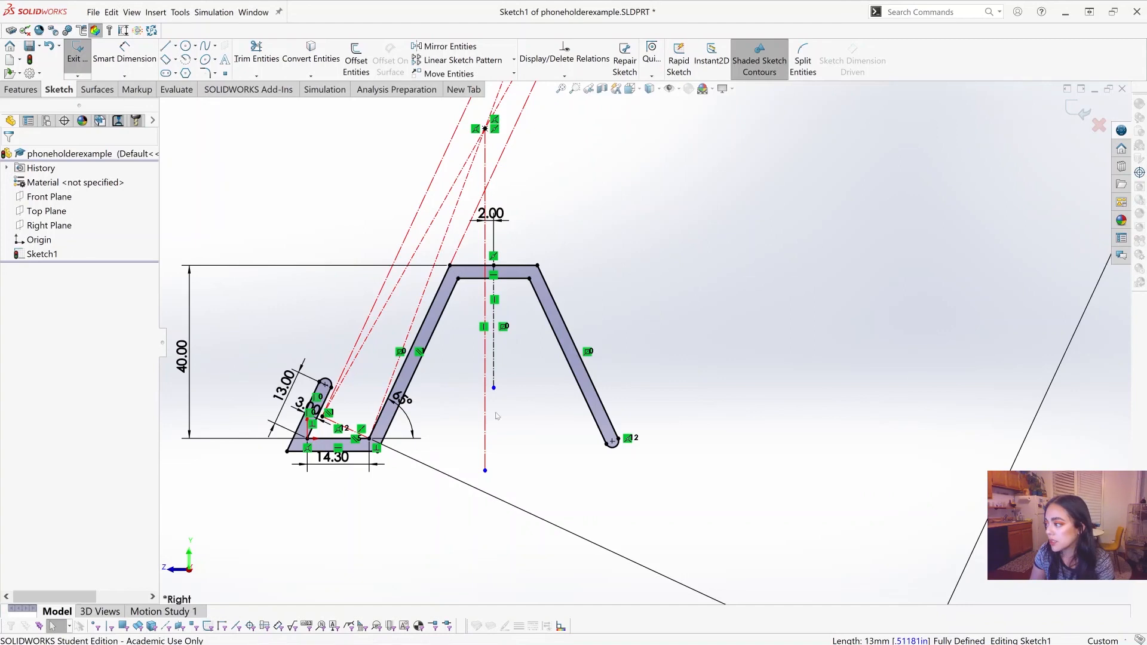
pyautogui.click(555, 332)
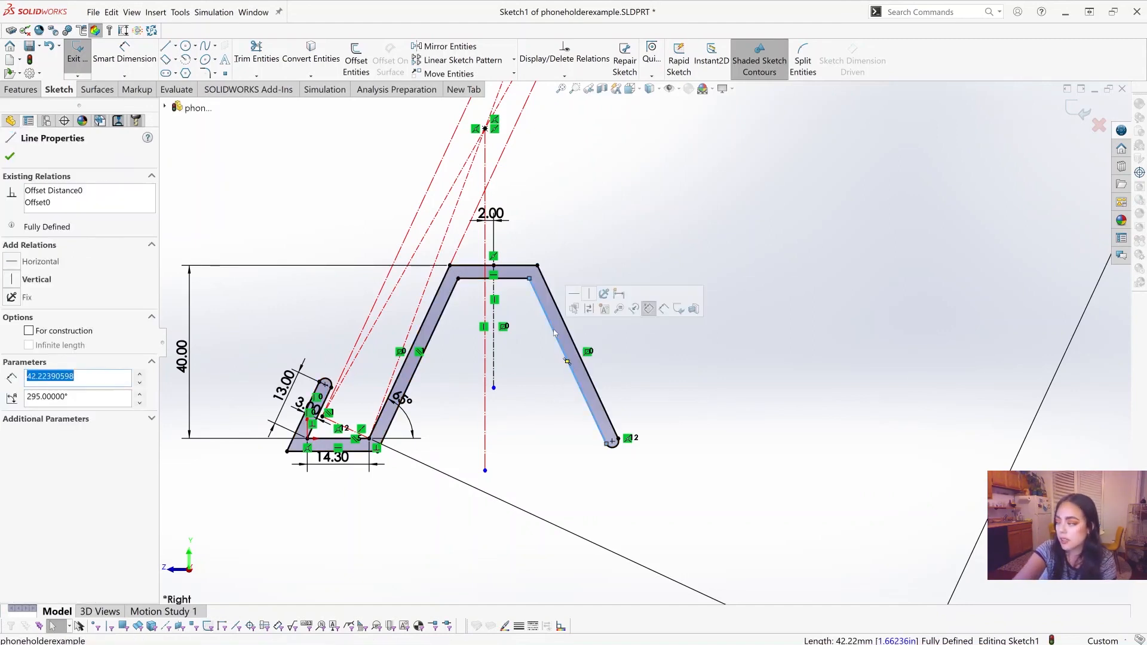
pyautogui.press('Escape')
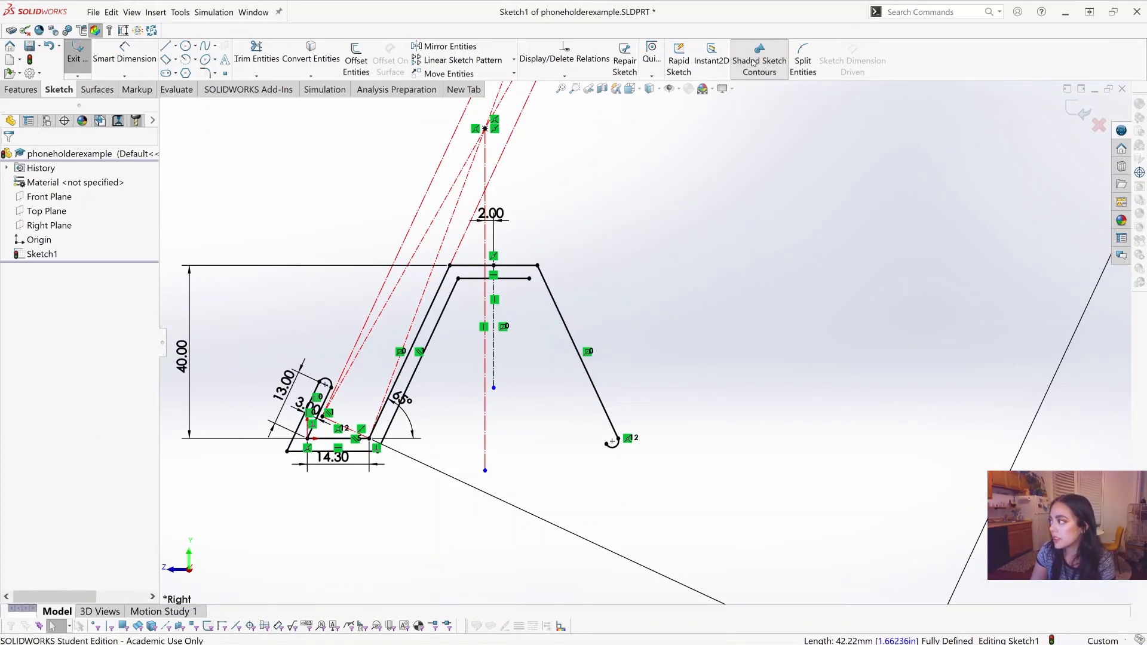
pyautogui.click(753, 63)
pyautogui.click(756, 61)
pyautogui.click(766, 52)
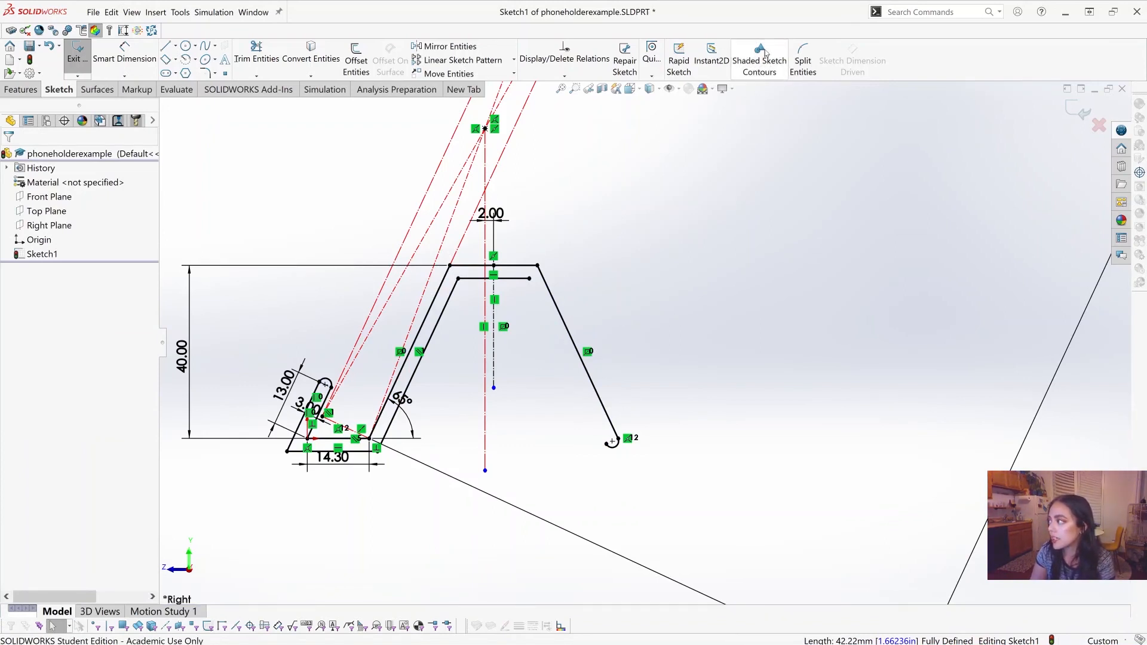
pyautogui.click(765, 52)
pyautogui.click(763, 75)
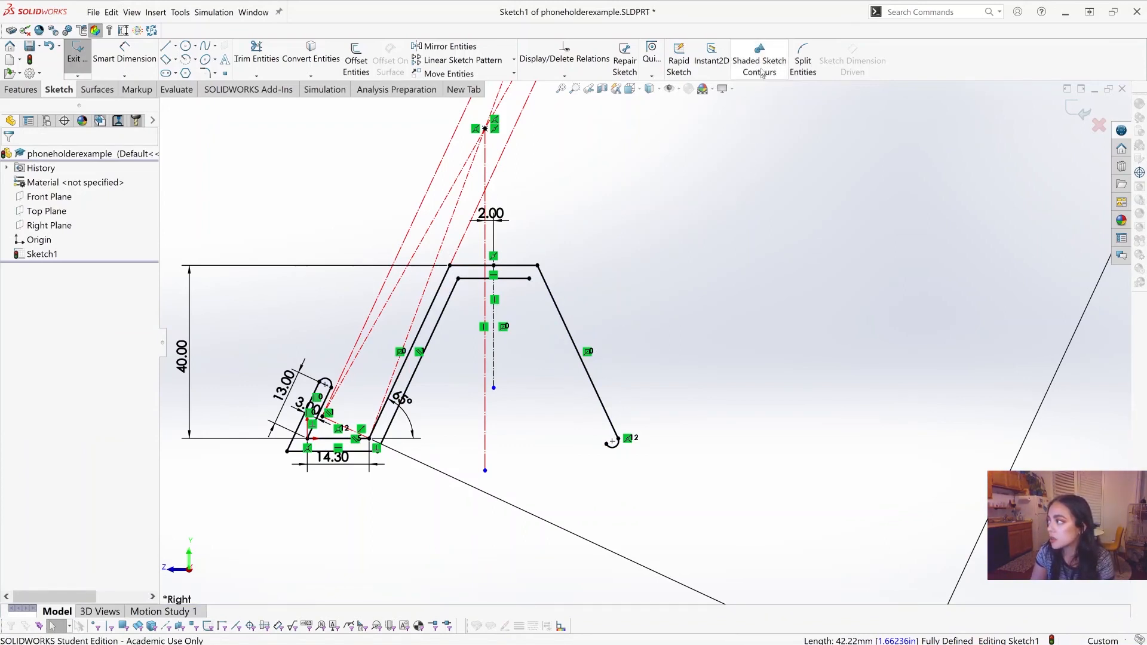
pyautogui.click(762, 75)
pyautogui.click(111, 12)
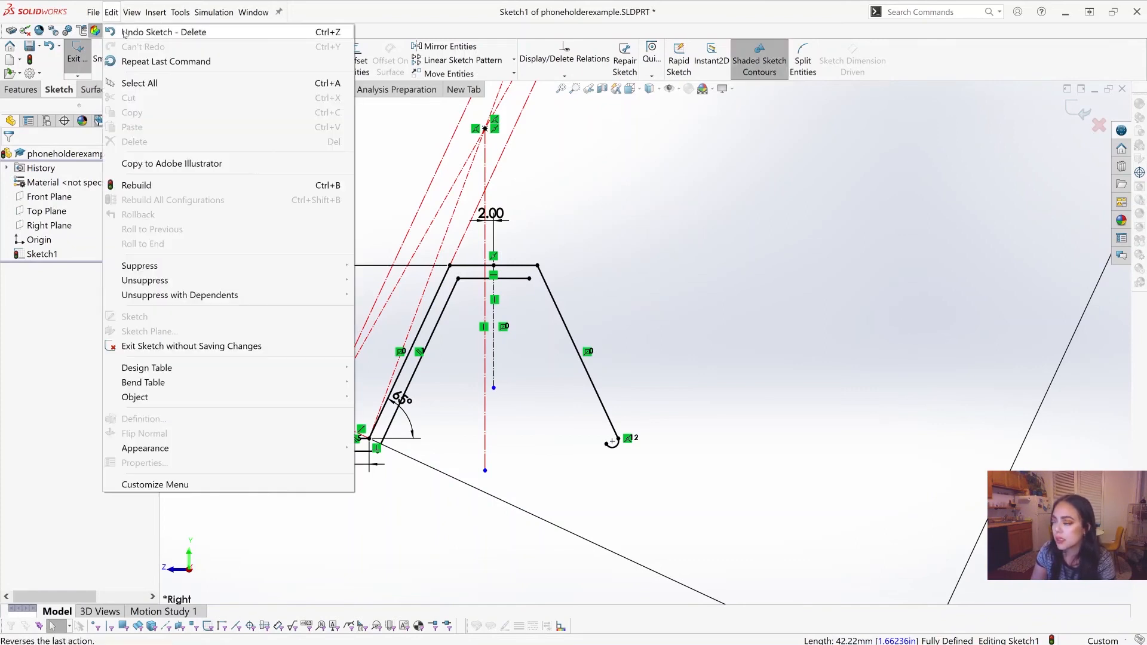
pyautogui.click(124, 33)
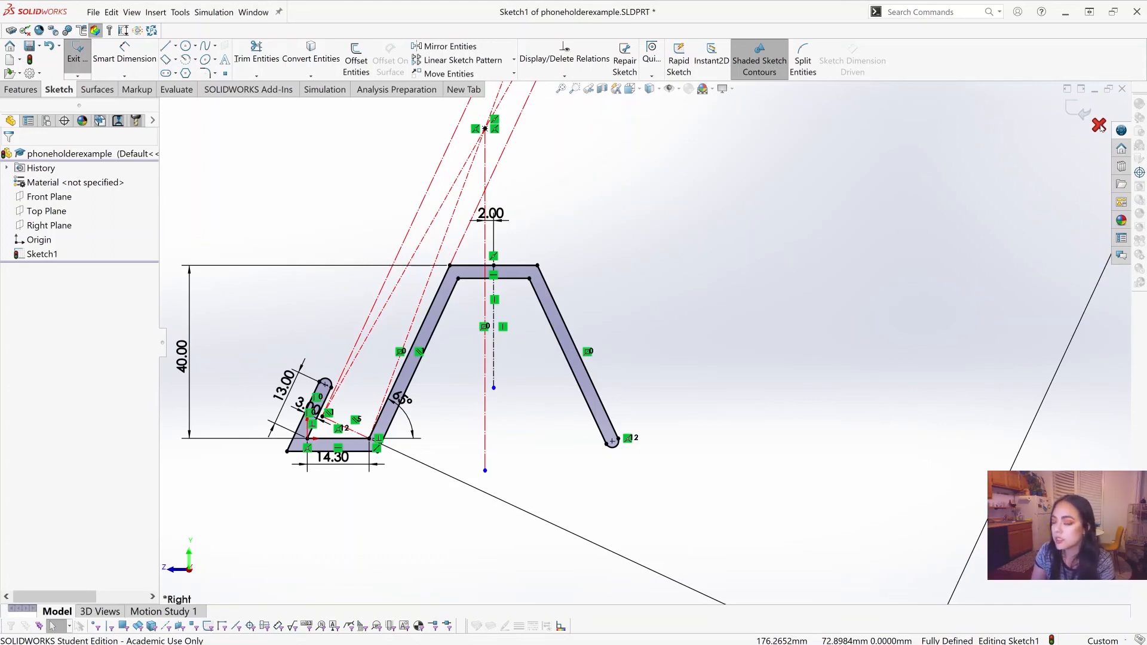
# Step: Exit the side-profile sketch and rename Sketch1 as profilesketch
pyautogui.click(1078, 114)
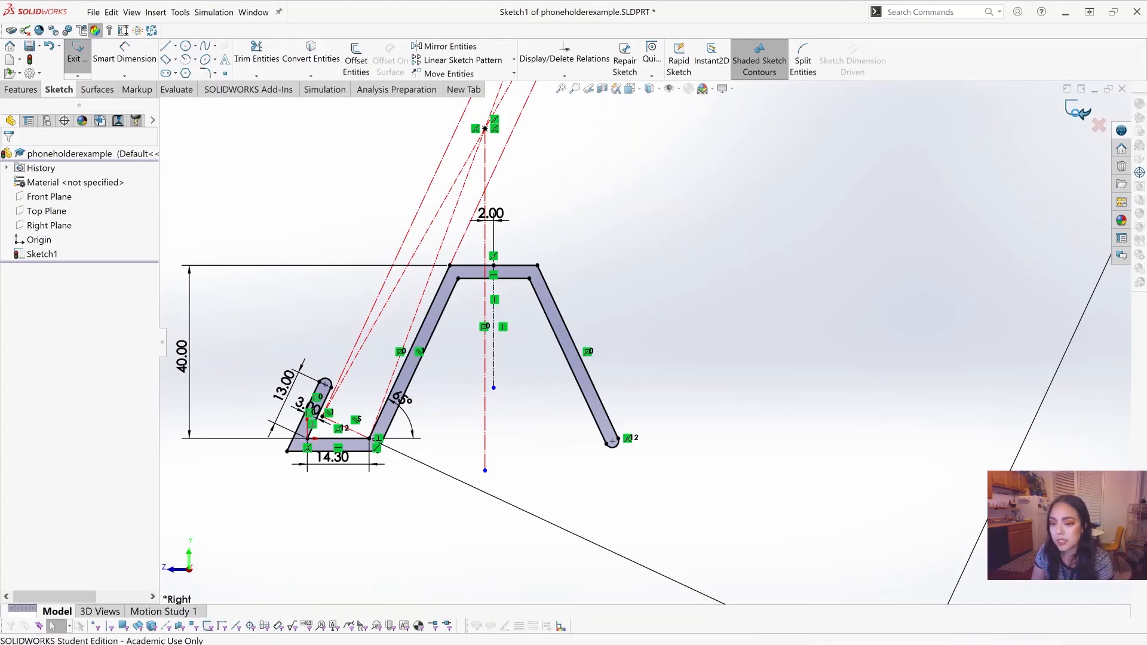
pyautogui.moveTo(514, 303)
pyautogui.mouseDown(button='middle')
pyautogui.moveTo(487, 325)
pyautogui.moveTo(504, 377)
pyautogui.moveTo(649, 296)
pyautogui.mouseUp(button='middle')
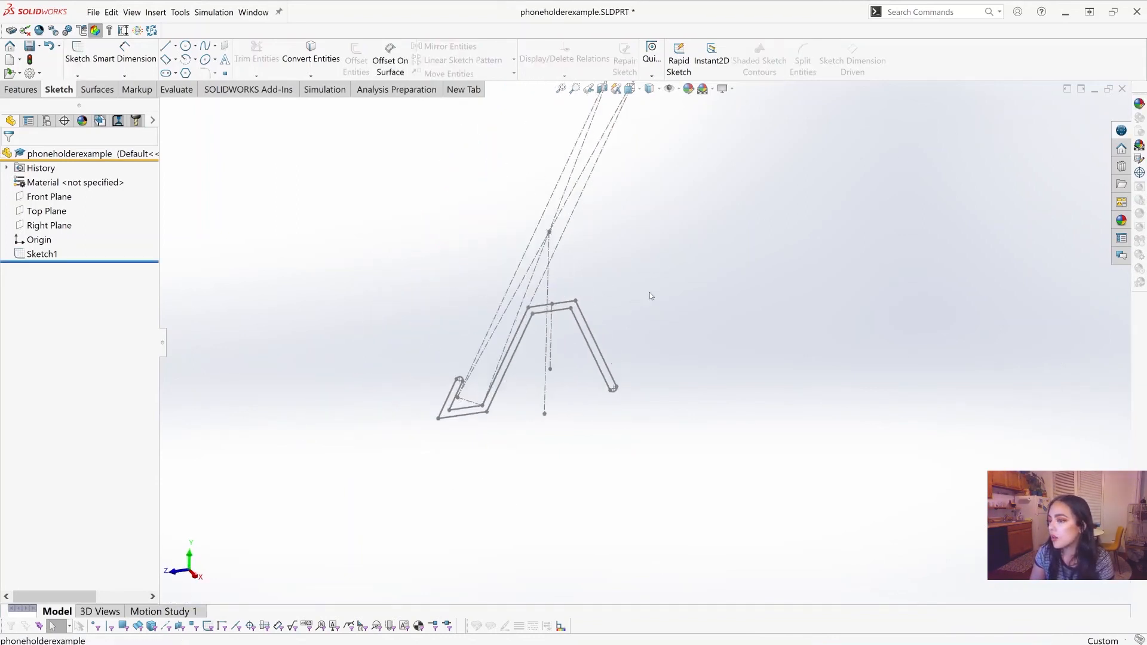
pyautogui.click(47, 254)
pyautogui.scroll(-2, 618, 340)
pyautogui.scroll(1, 507, 281)
pyautogui.moveTo(507, 281); pyautogui.dragTo(494, 253, button='middle')
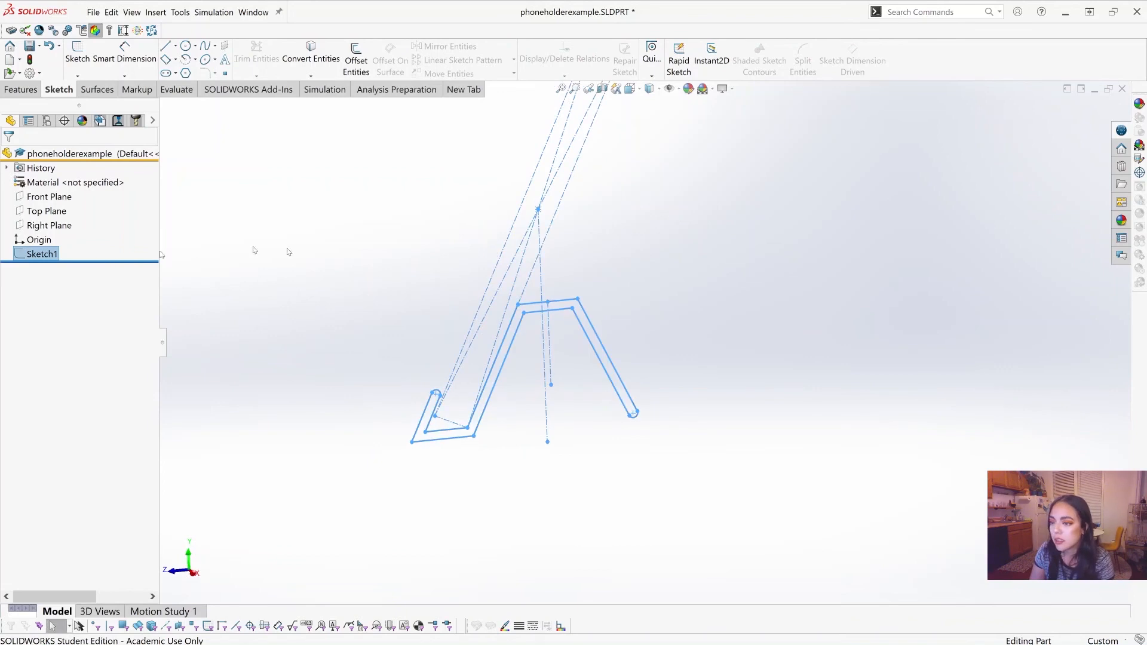
pyautogui.rightClick(50, 255)
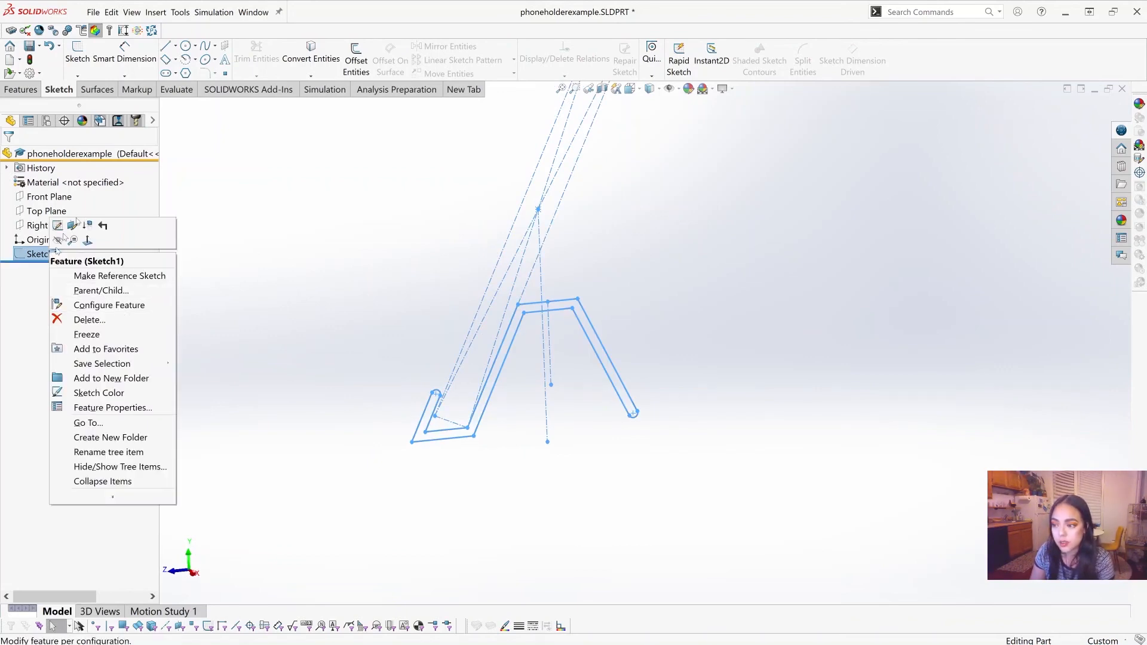
pyautogui.click(83, 498)
pyautogui.click(99, 492)
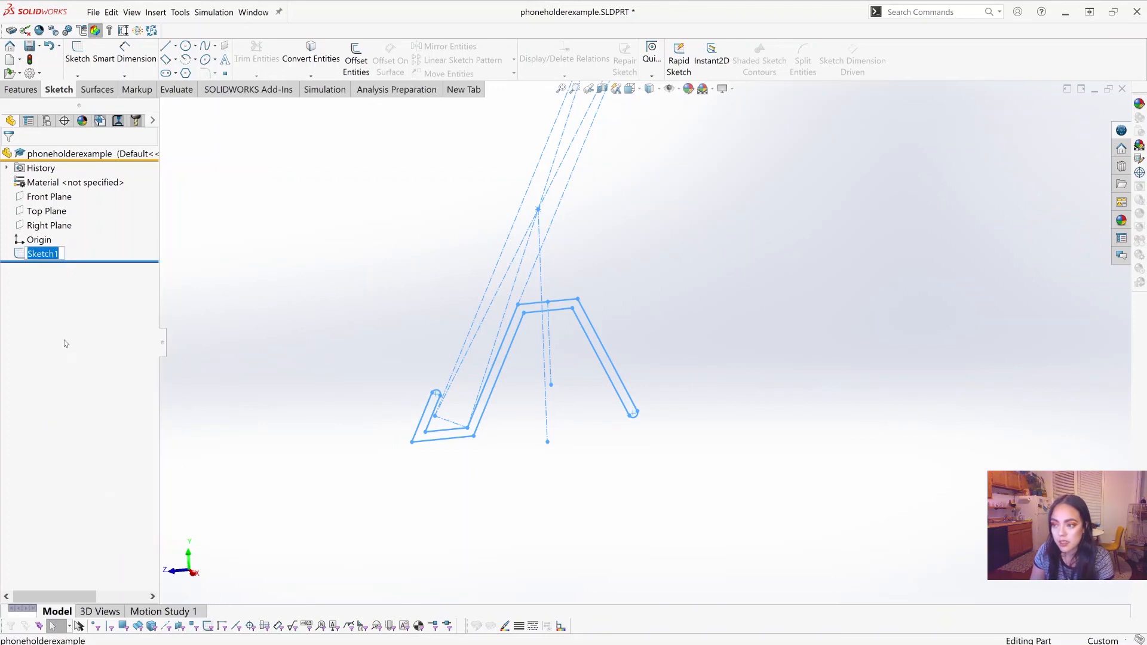
pyautogui.write('p')
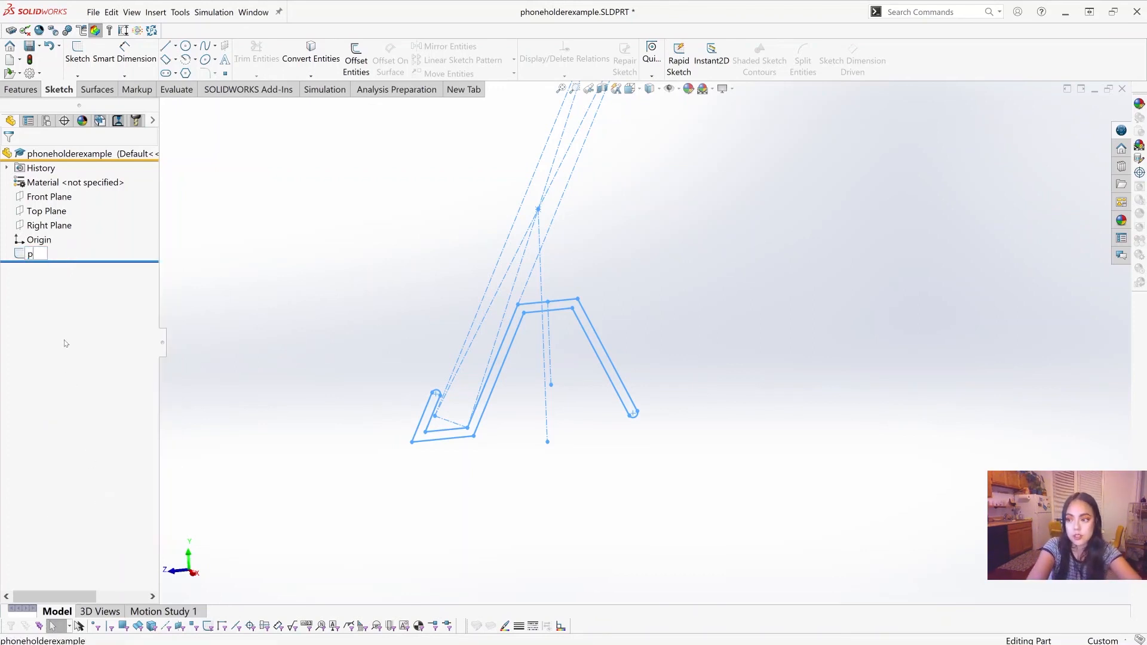
pyautogui.write('rofilesketch')
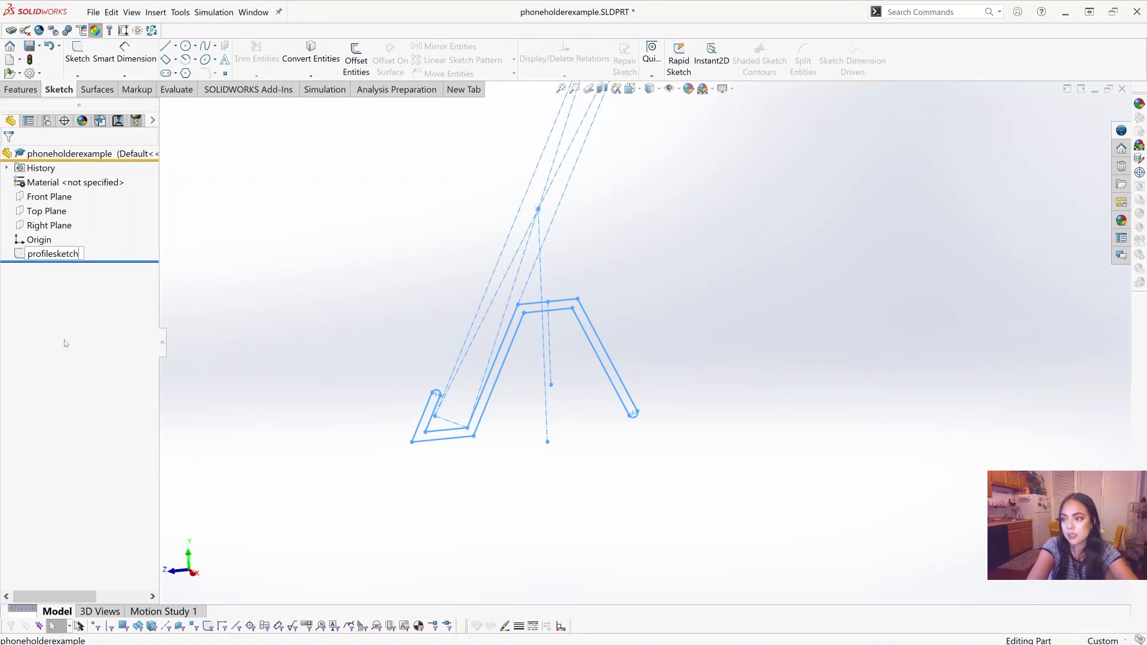
pyautogui.press('Return')
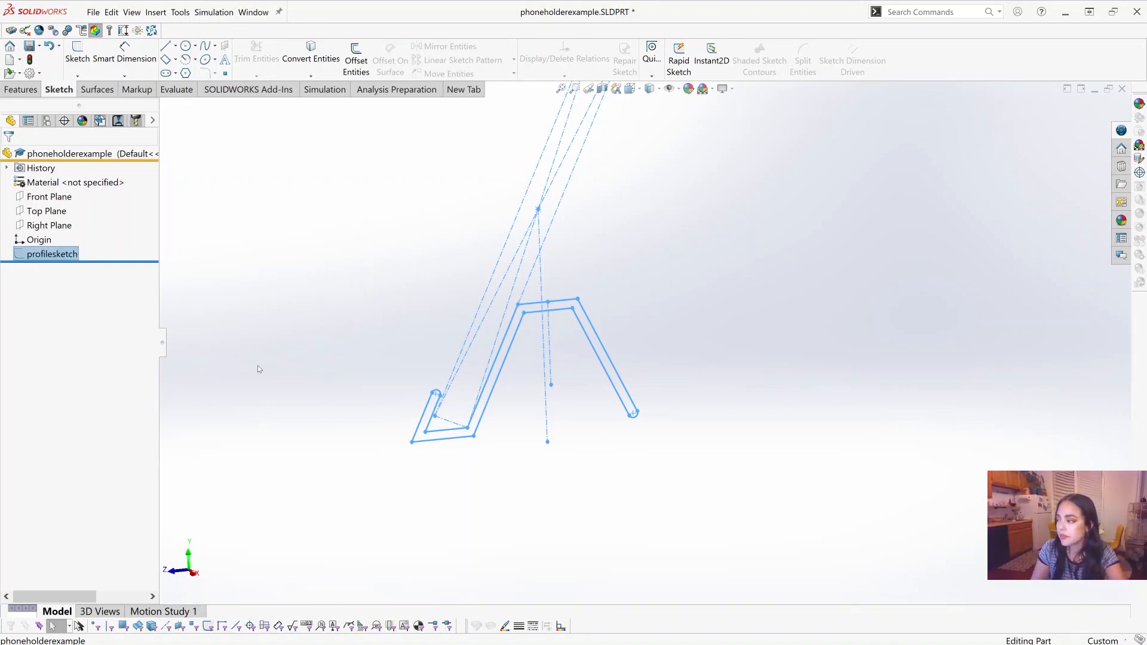
pyautogui.click(738, 309)
# Step: Start an Extruded Boss/Base feature using profilesketch as its existing sketch
pyautogui.scroll(1, 739, 309)
pyautogui.scroll(-2, 743, 302)
pyautogui.scroll(2, 743, 301)
pyautogui.scroll(-1, 743, 300)
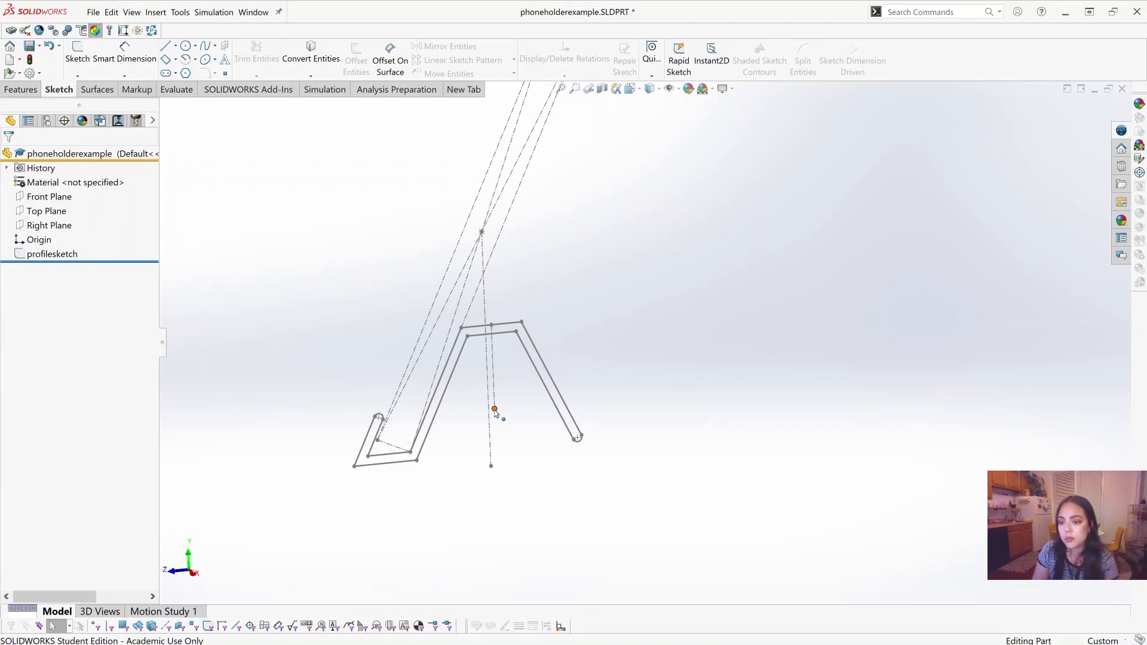
pyautogui.click(22, 90)
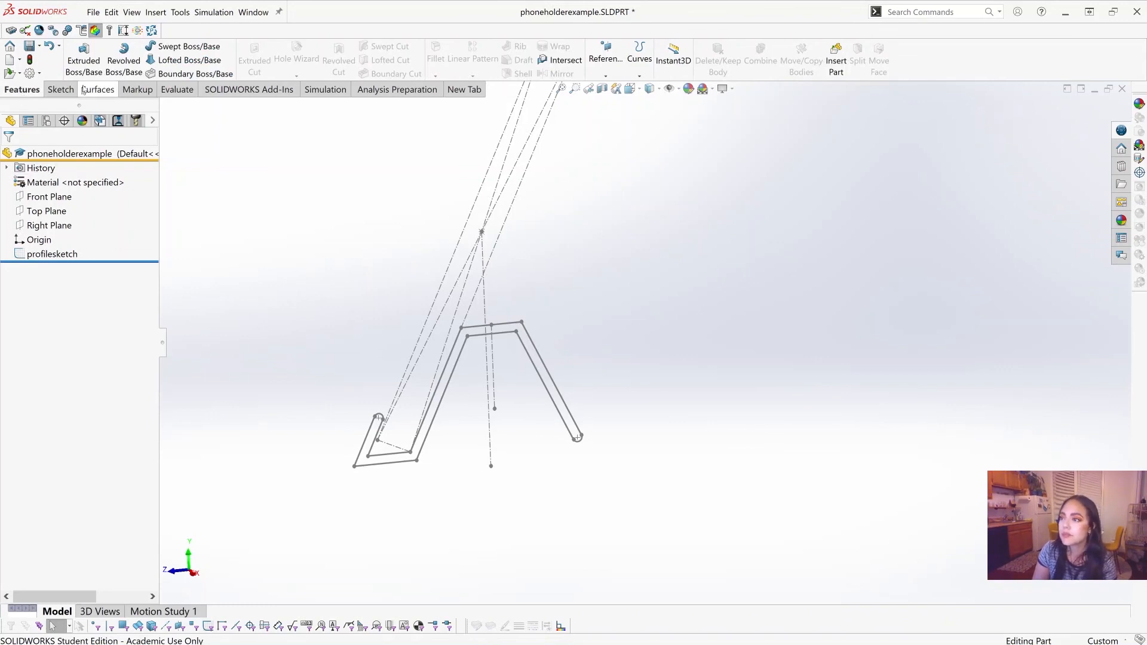
pyautogui.click(83, 63)
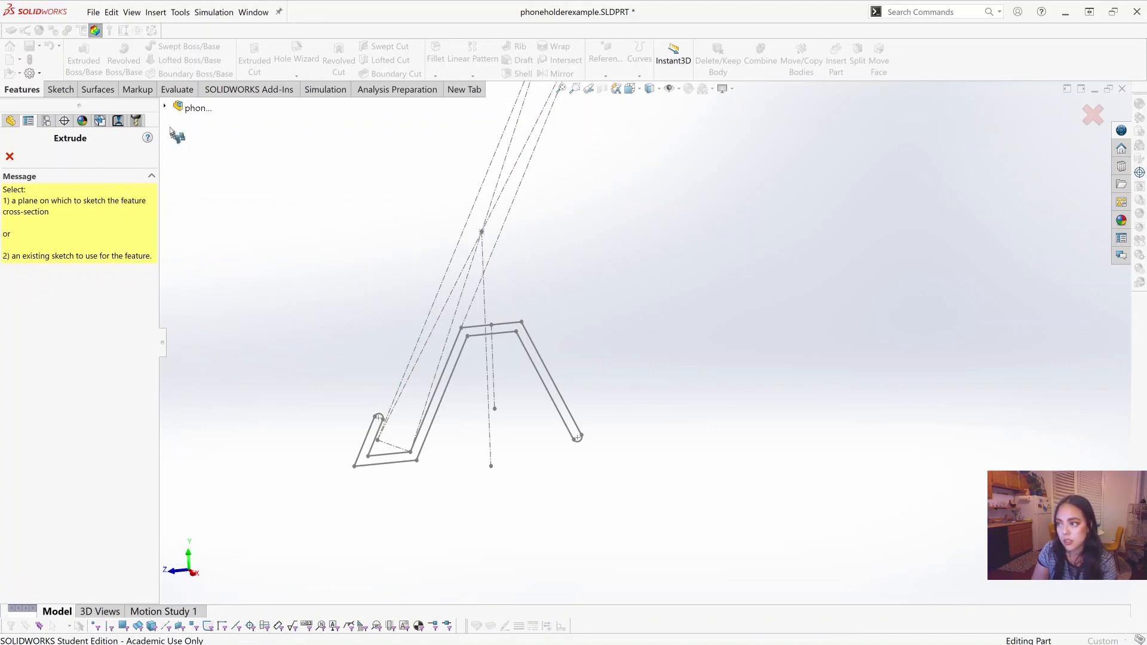
pyautogui.click(165, 107)
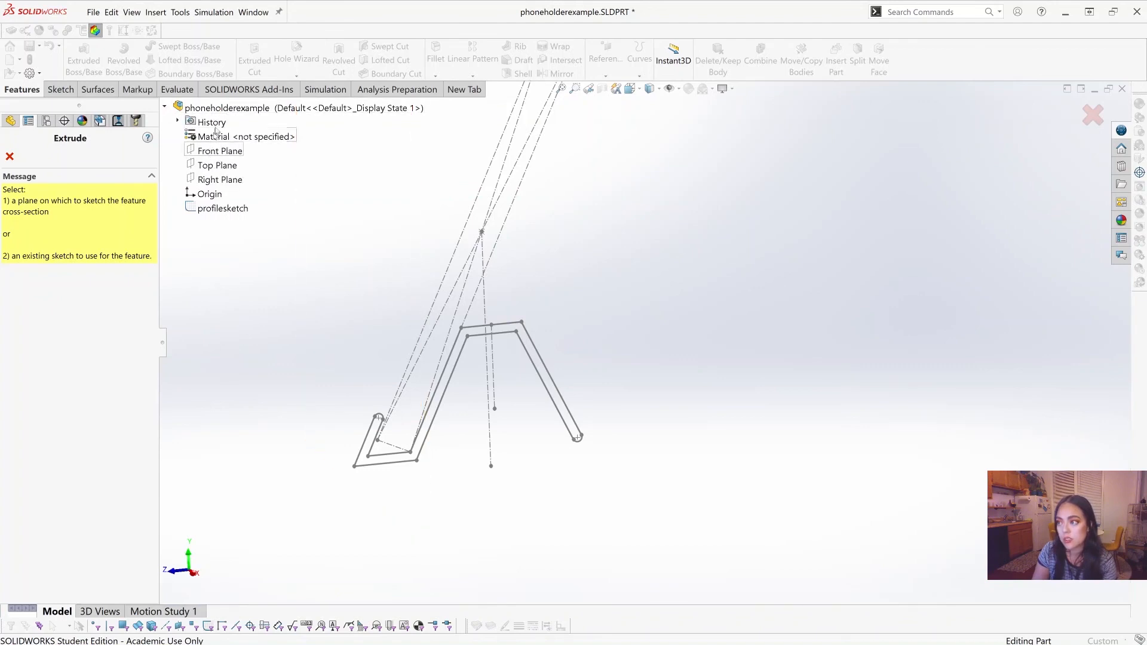
pyautogui.click(217, 210)
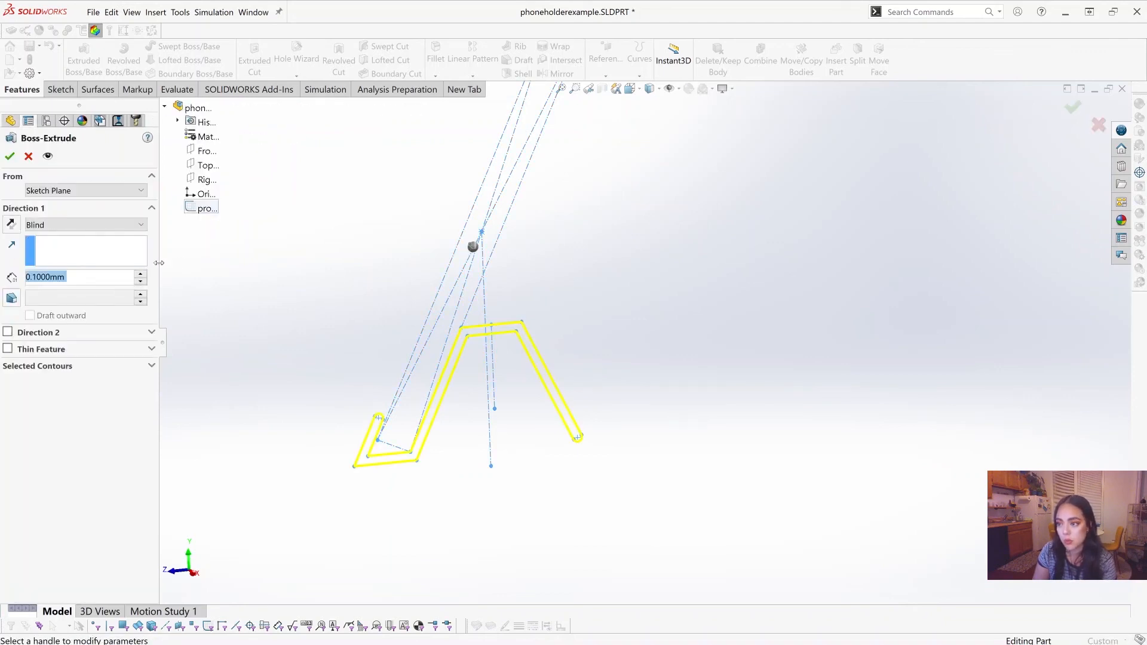
# Step: Extrude the holder profile from the sketch plane with a Blind depth of 50 mm and accept the feature
pyautogui.click(55, 190)
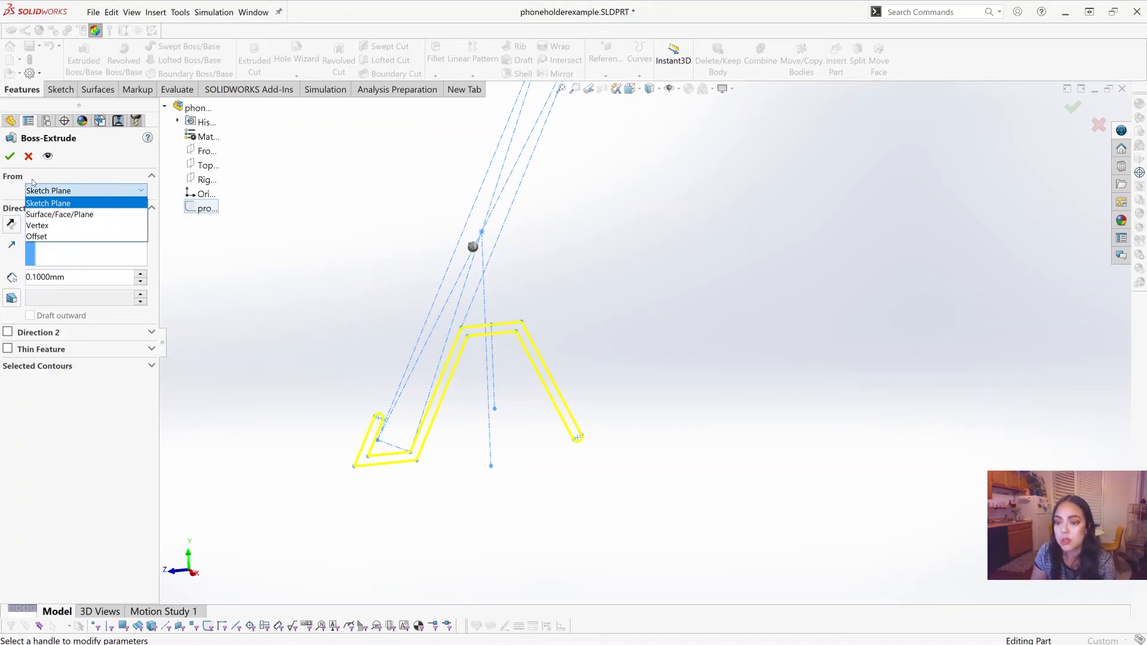
pyautogui.click(43, 204)
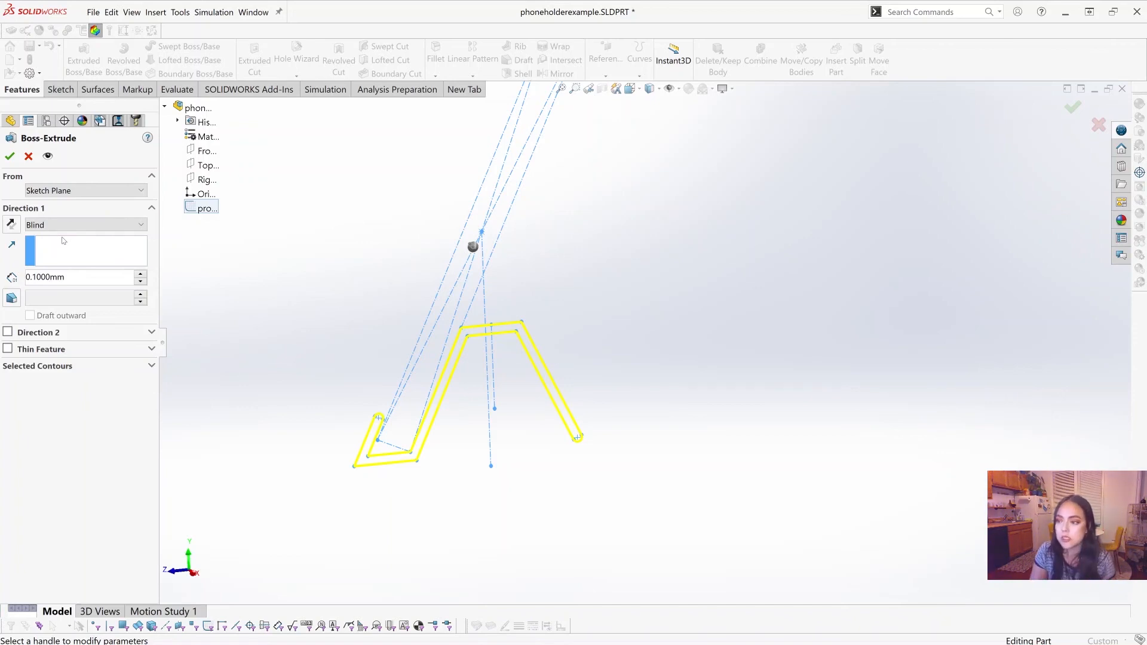
pyautogui.click(58, 228)
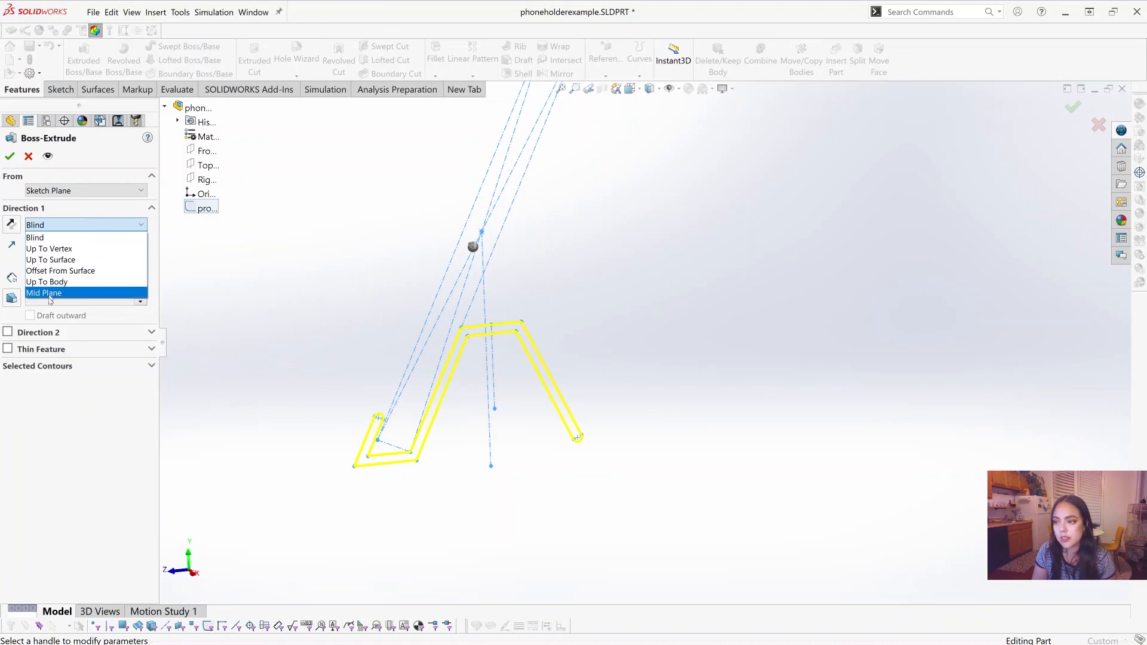
pyautogui.click(39, 238)
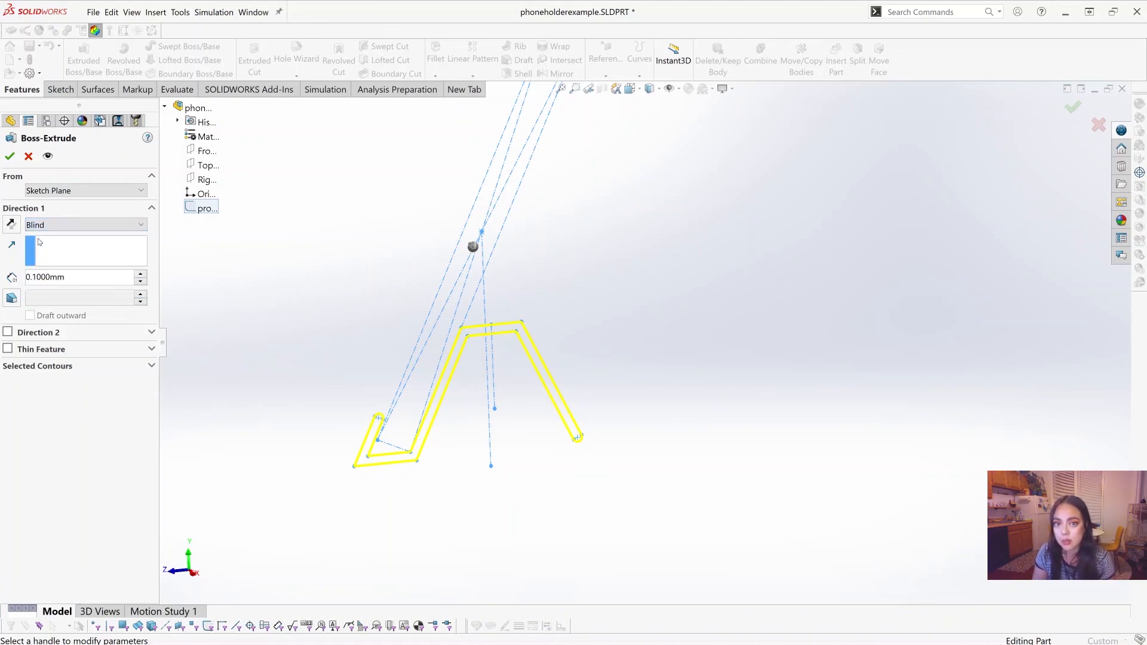
pyautogui.doubleClick(16, 282)
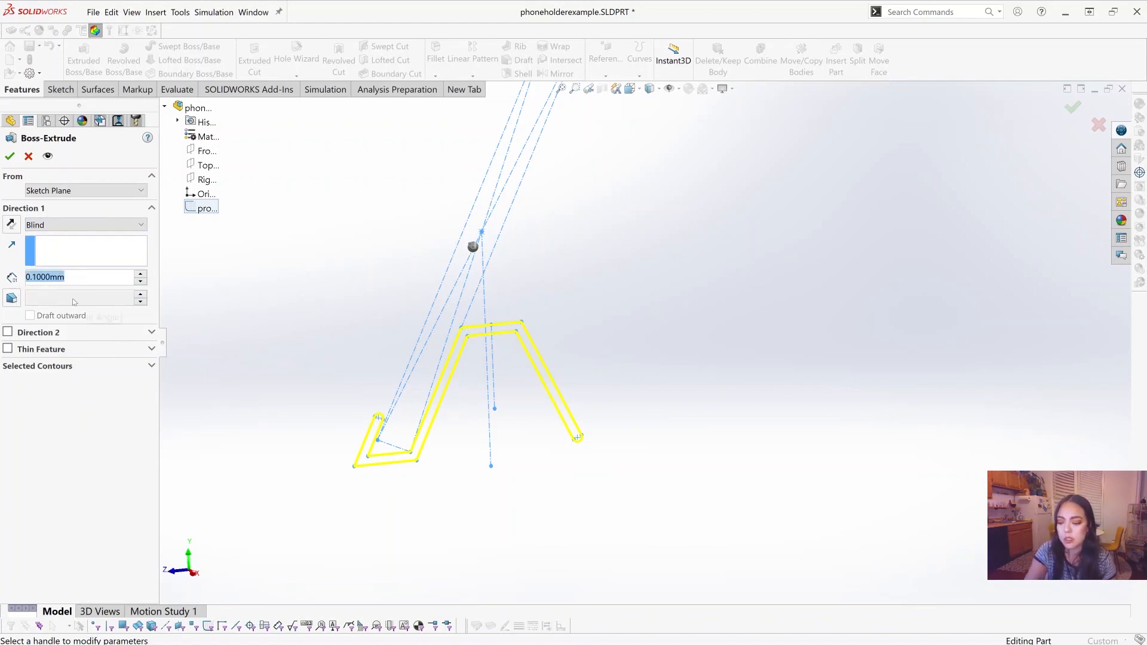
pyautogui.write('50')
pyautogui.press('Return')
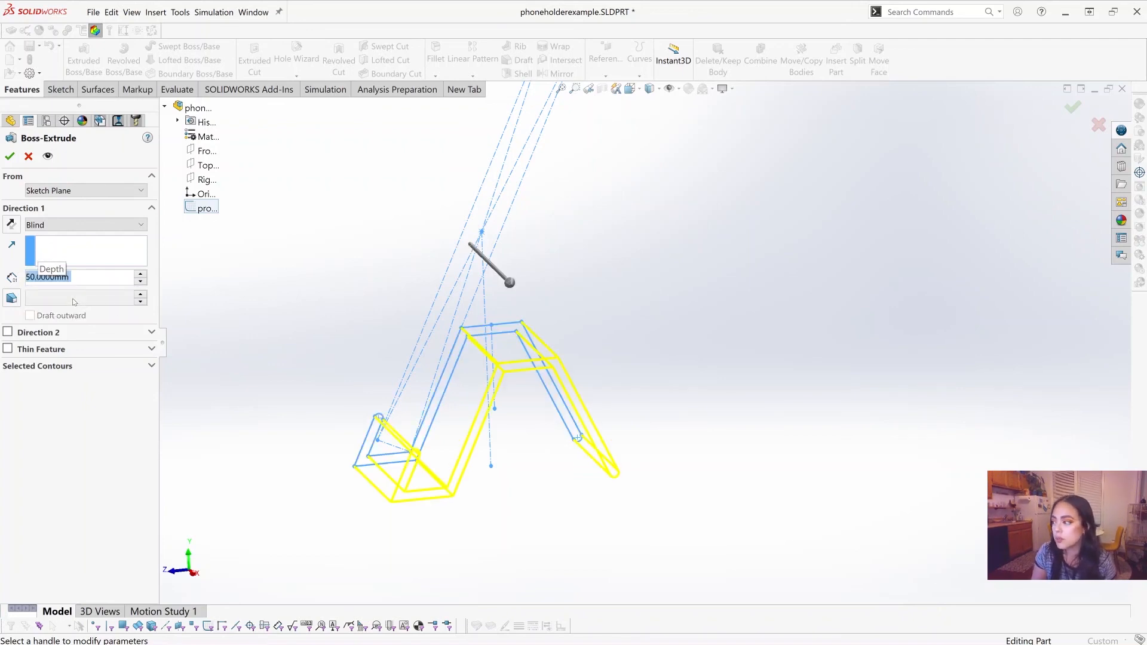
pyautogui.moveTo(315, 328); pyautogui.dragTo(322, 366, button='middle')
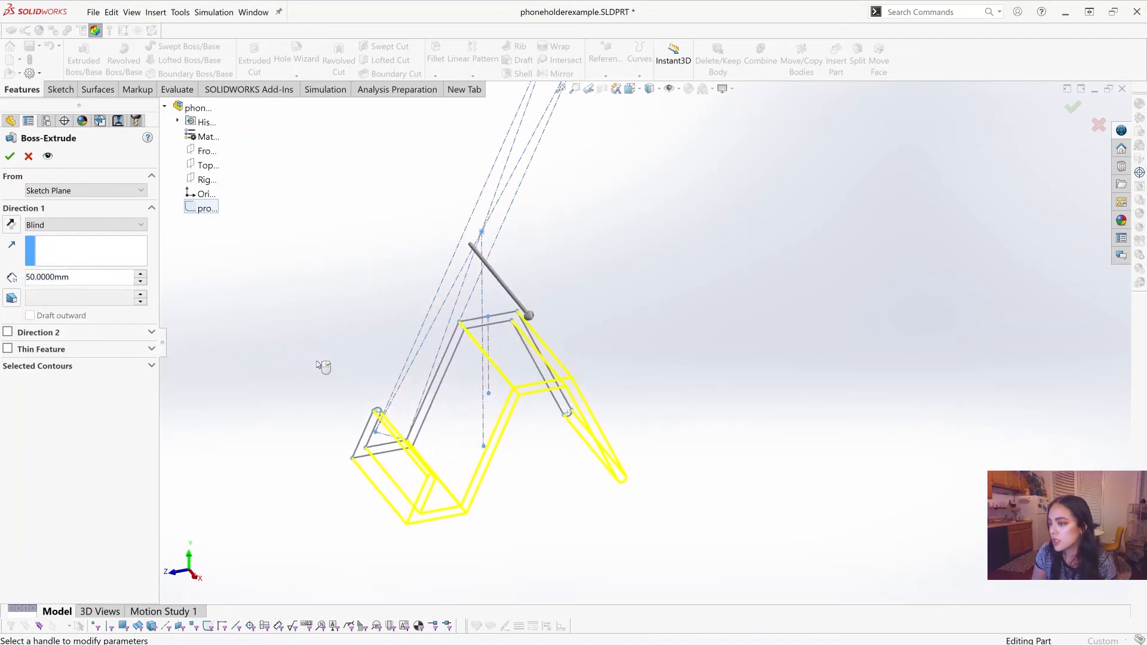
pyautogui.scroll(1, 730, 424)
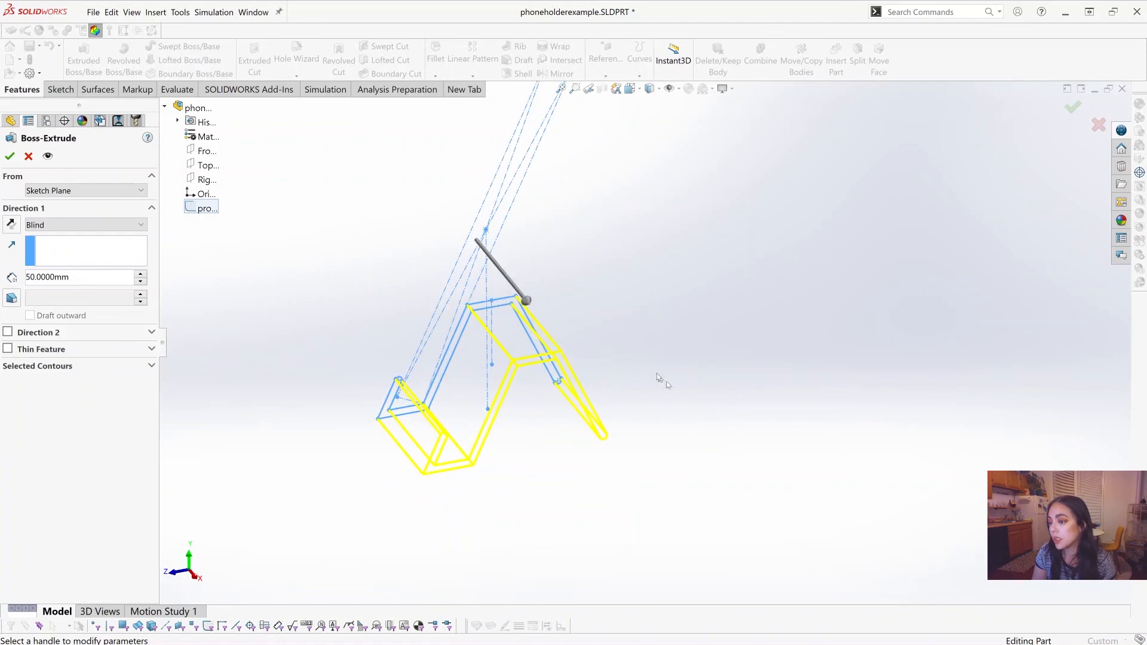
pyautogui.scroll(-2, 657, 374)
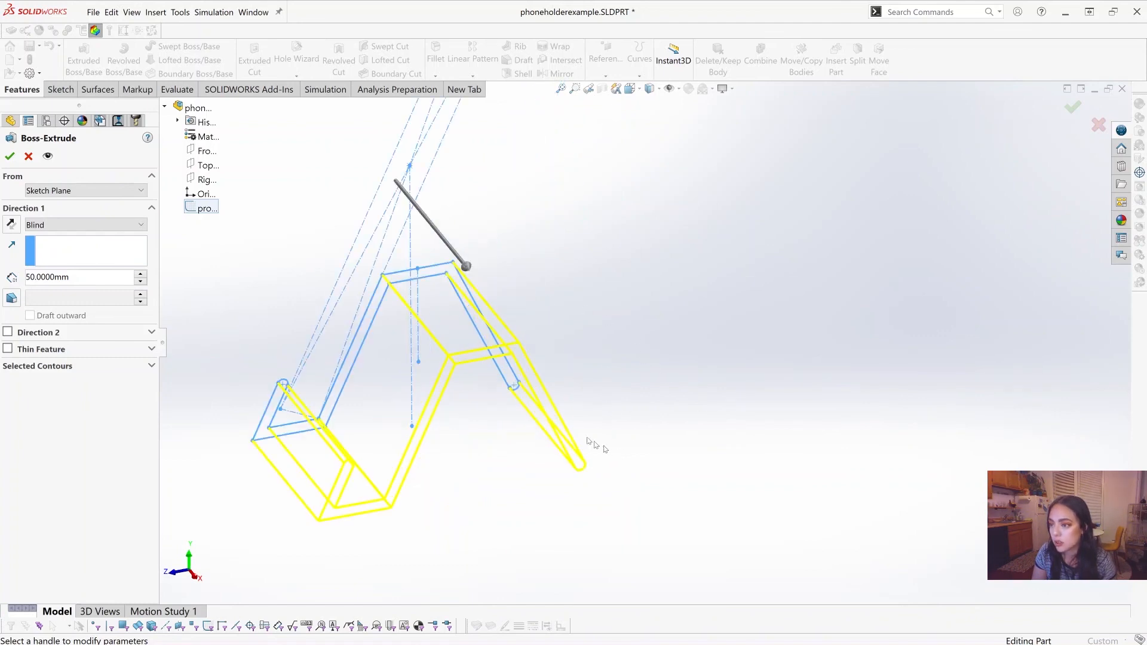
pyautogui.click(11, 157)
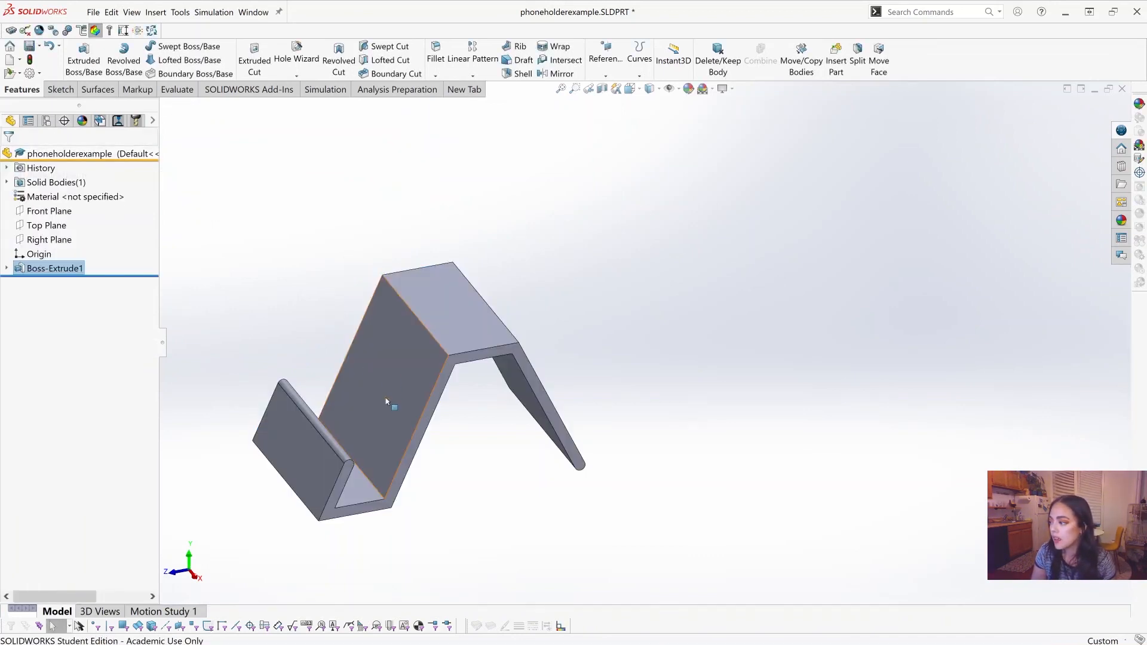
# Step: Inspect the extruded phone holder from an angled view and save the part under its existing name
pyautogui.moveTo(386, 401); pyautogui.dragTo(612, 343, button='middle')
pyautogui.scroll(-2, 758, 367)
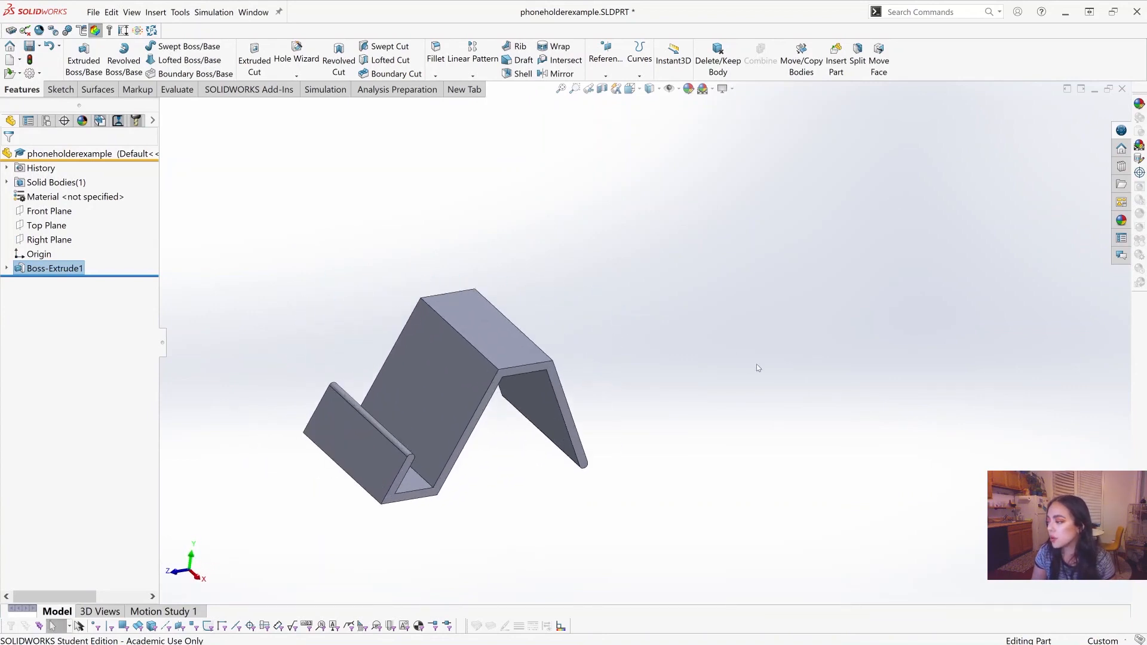
pyautogui.click(100, 10)
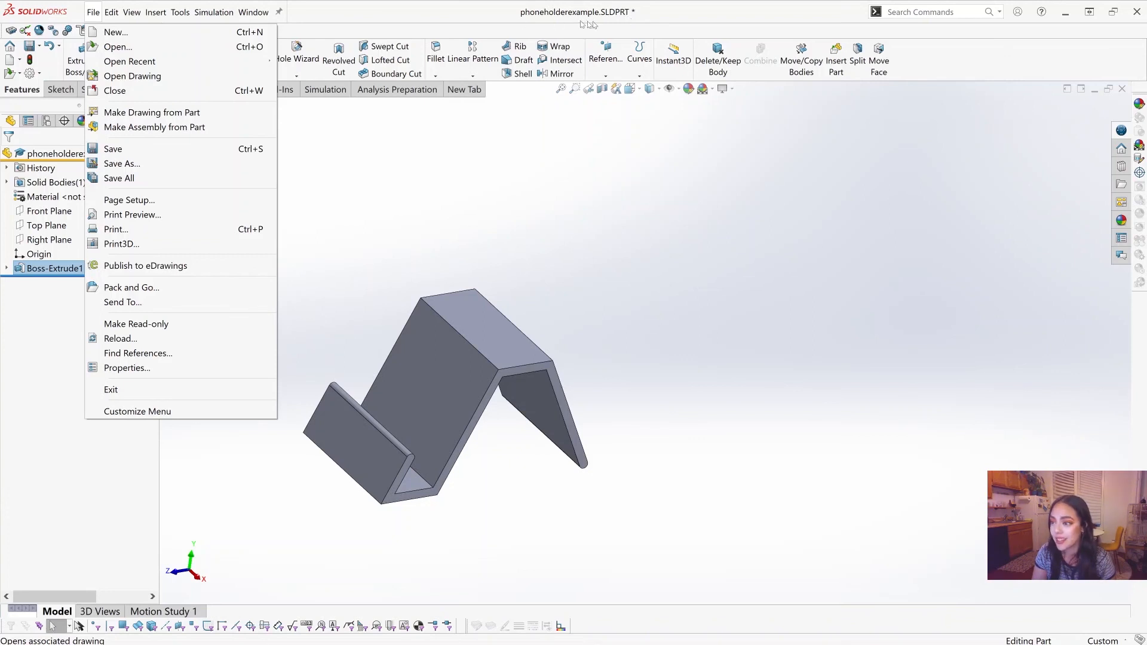
pyautogui.click(113, 150)
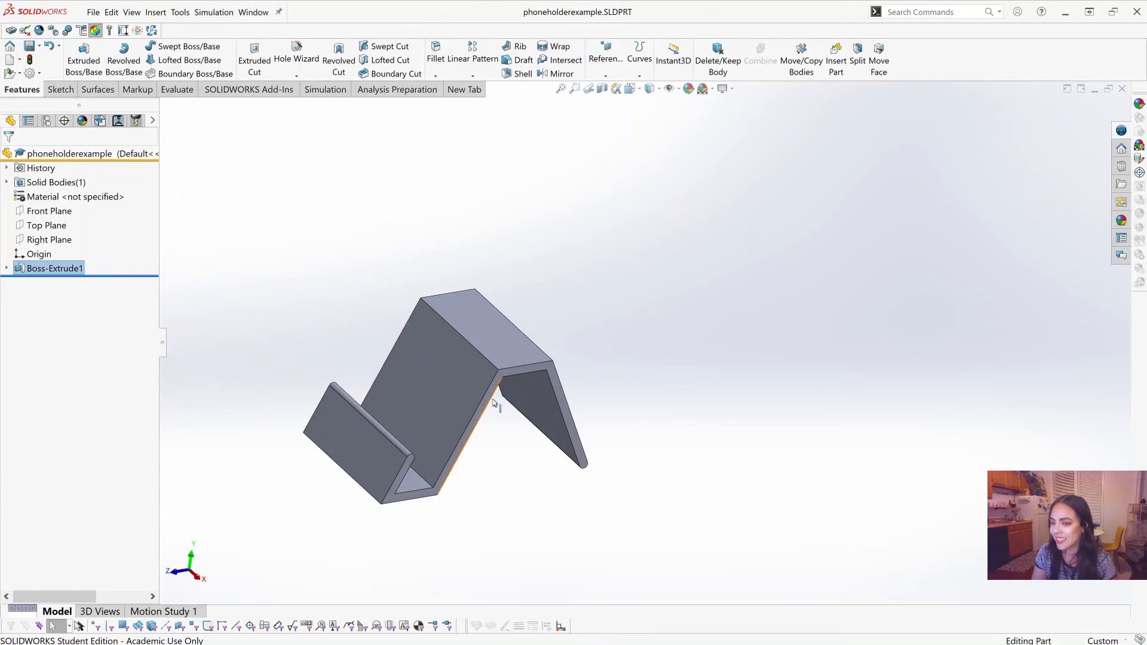
pyautogui.moveTo(510, 428); pyautogui.dragTo(505, 402, button='middle')
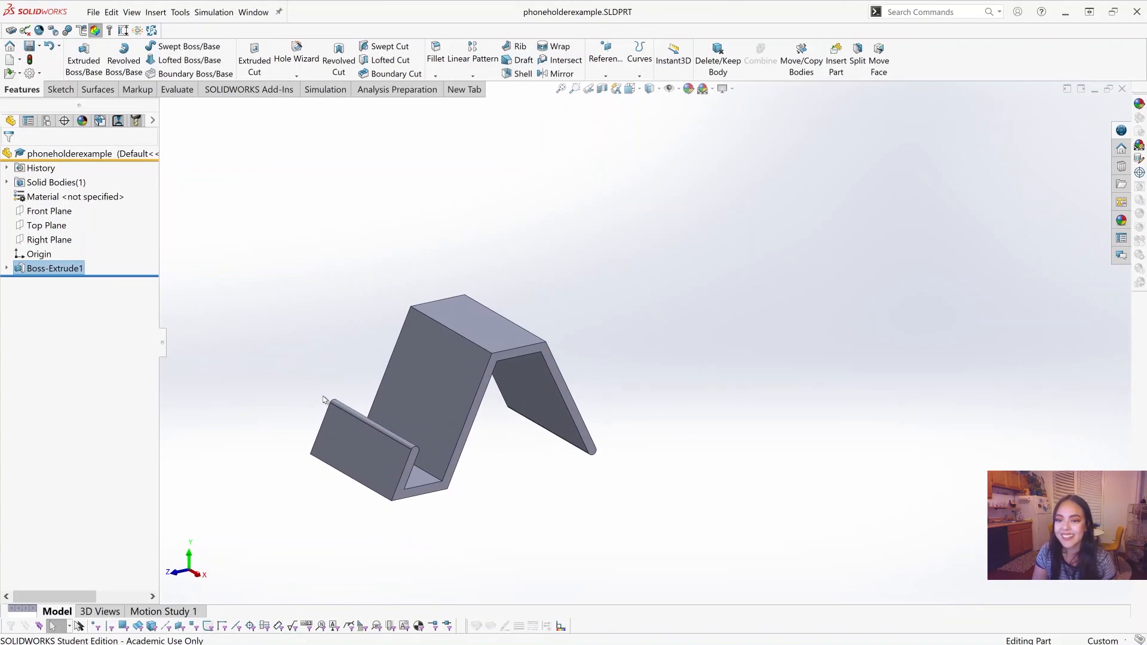